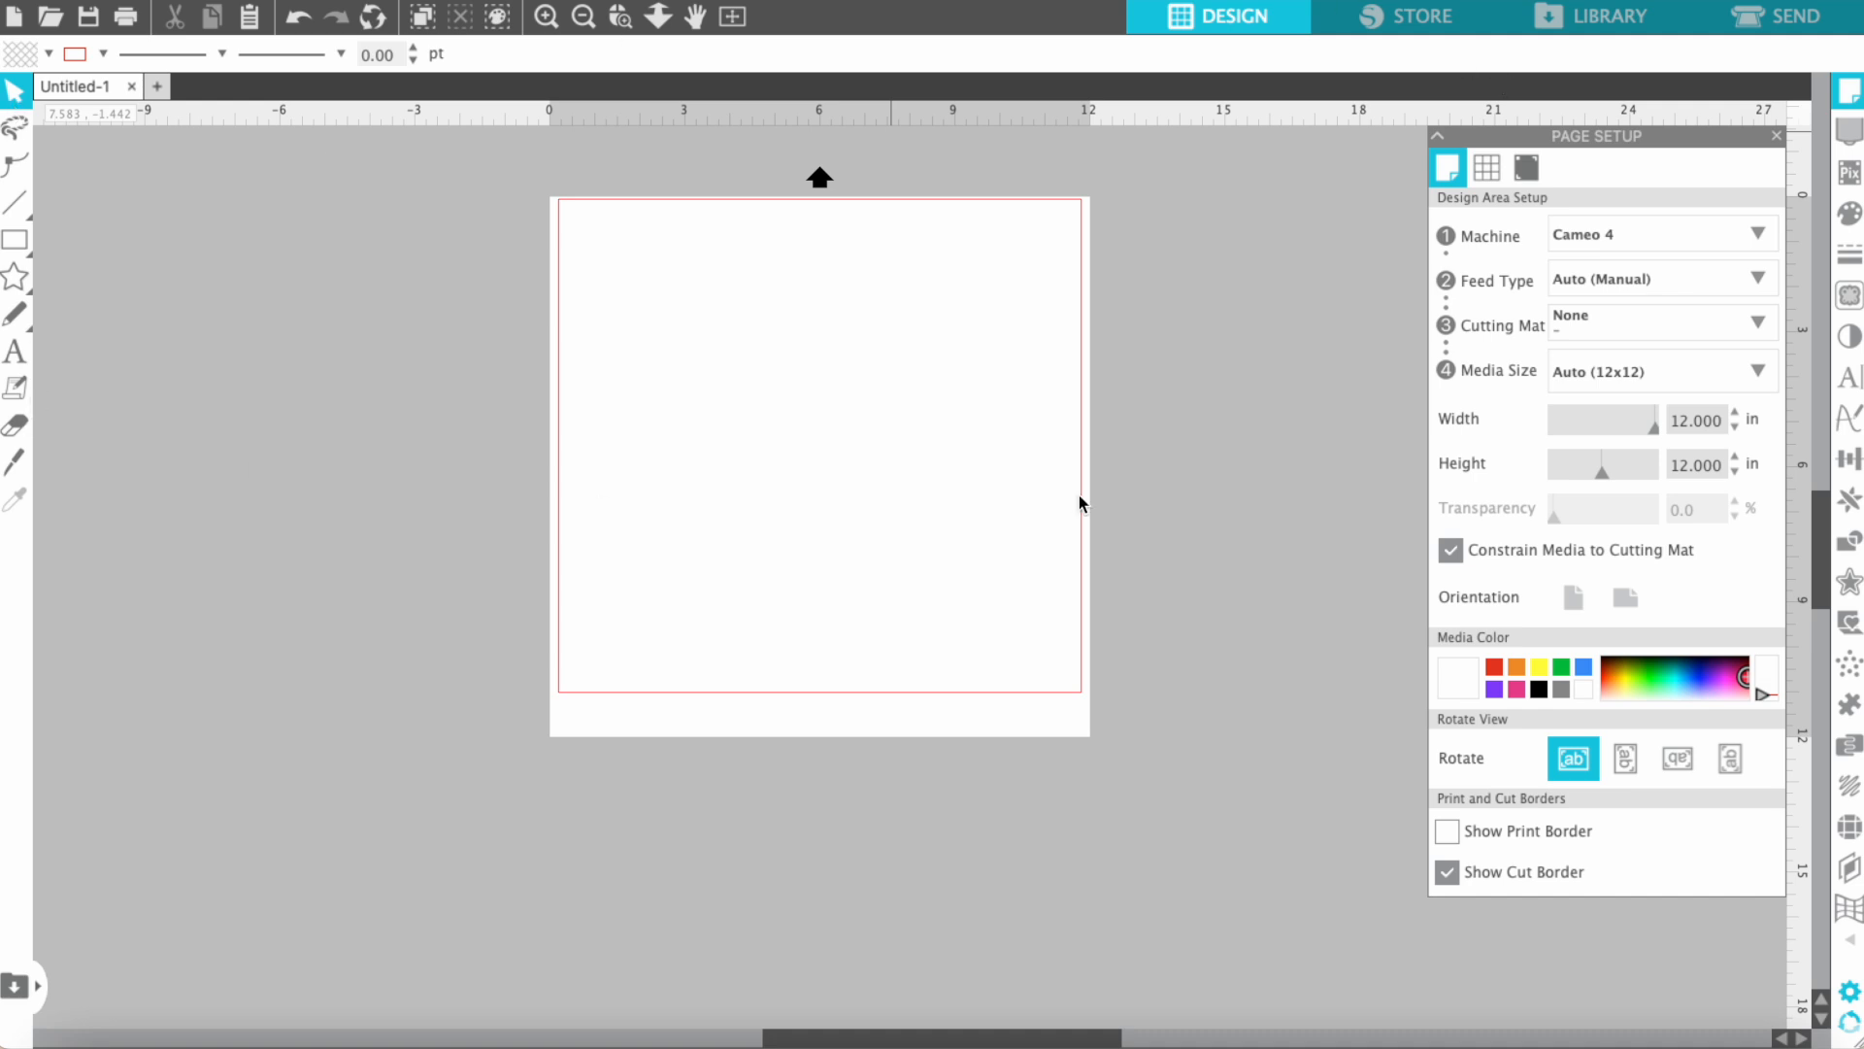
Step: Preview the Retro Shapes design in the library and add it to the design page
left_click(1612, 30)
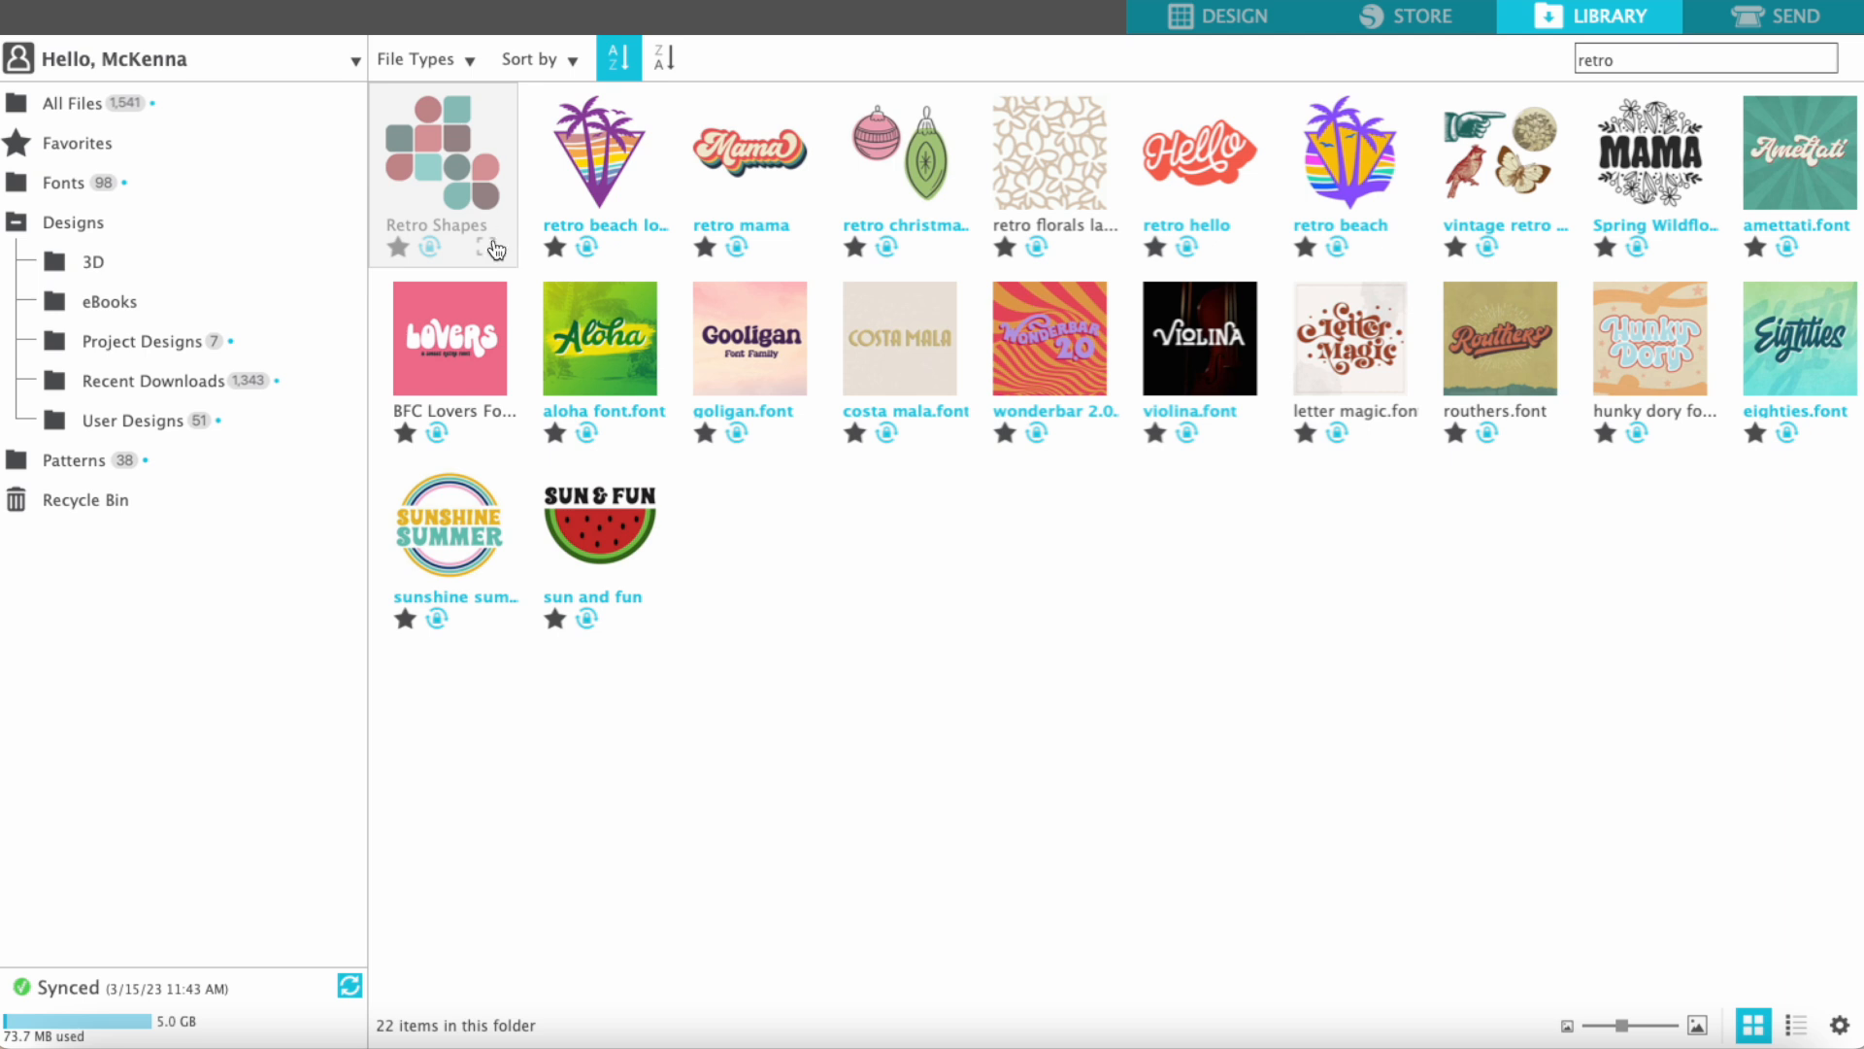
left_click(495, 249)
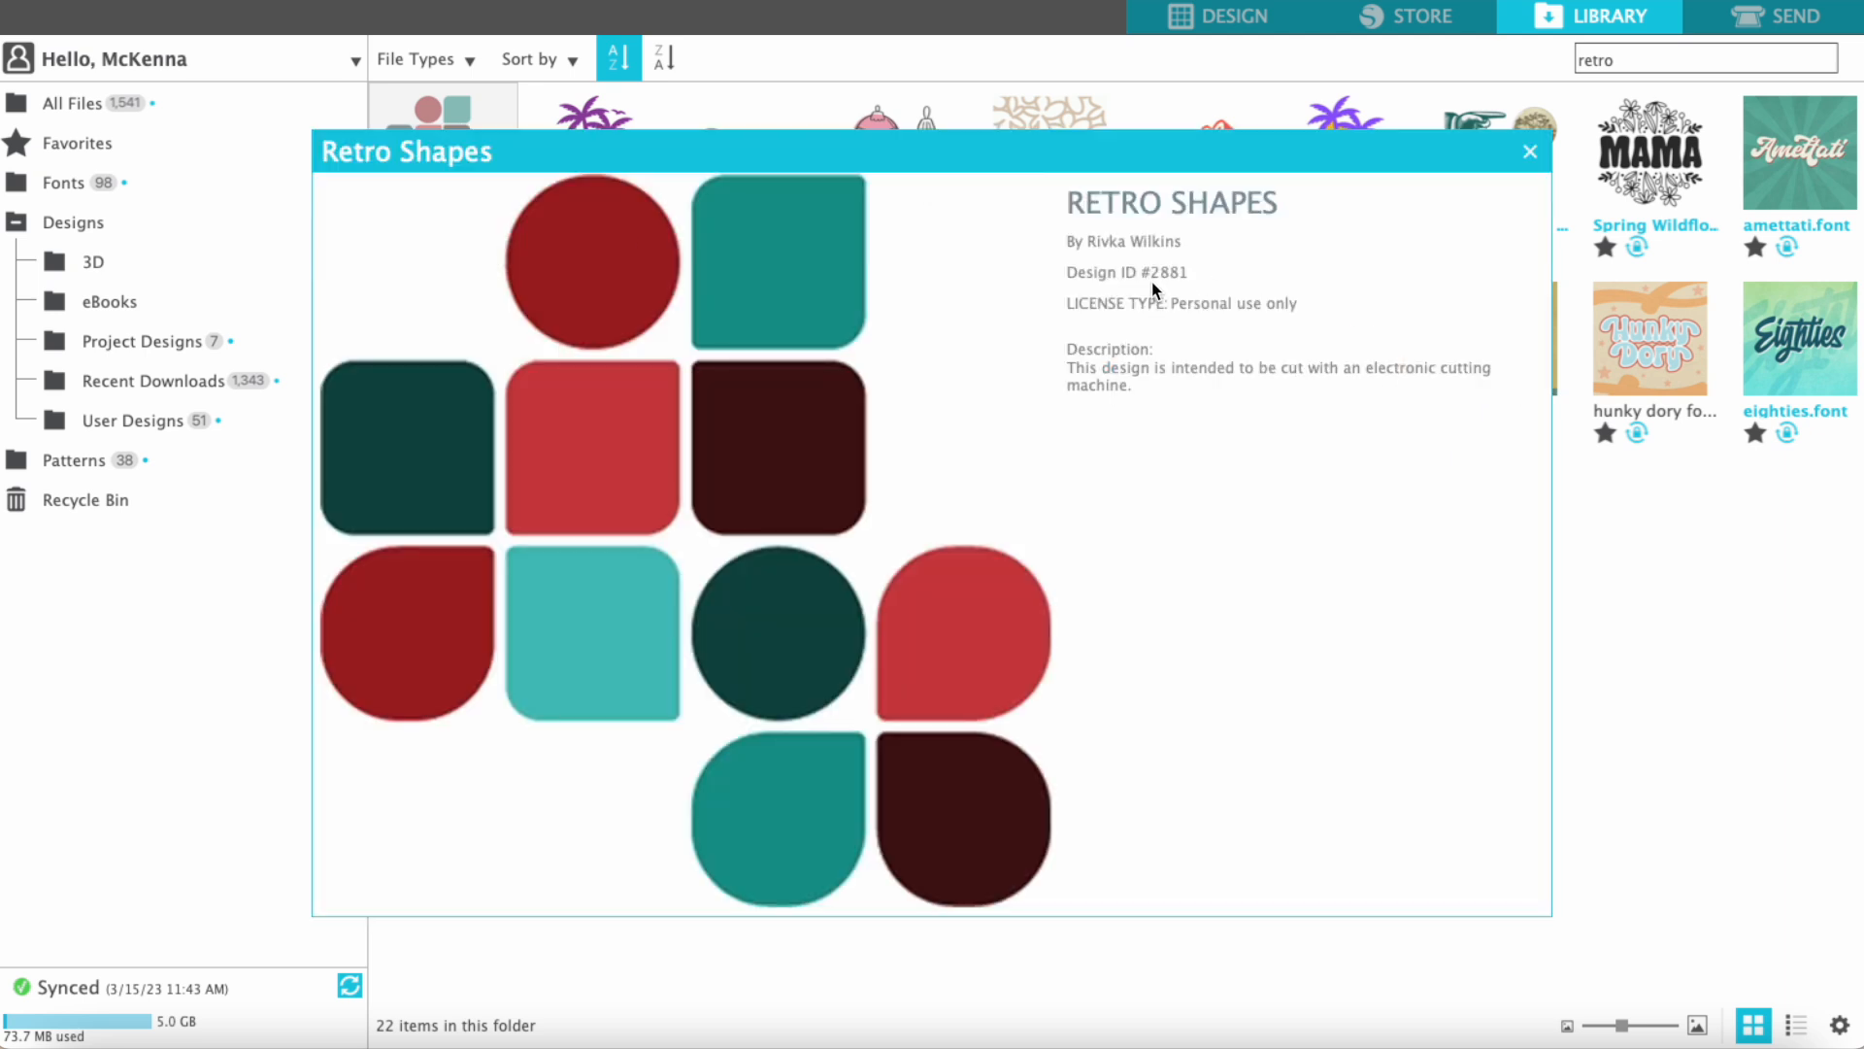
left_click(1530, 152)
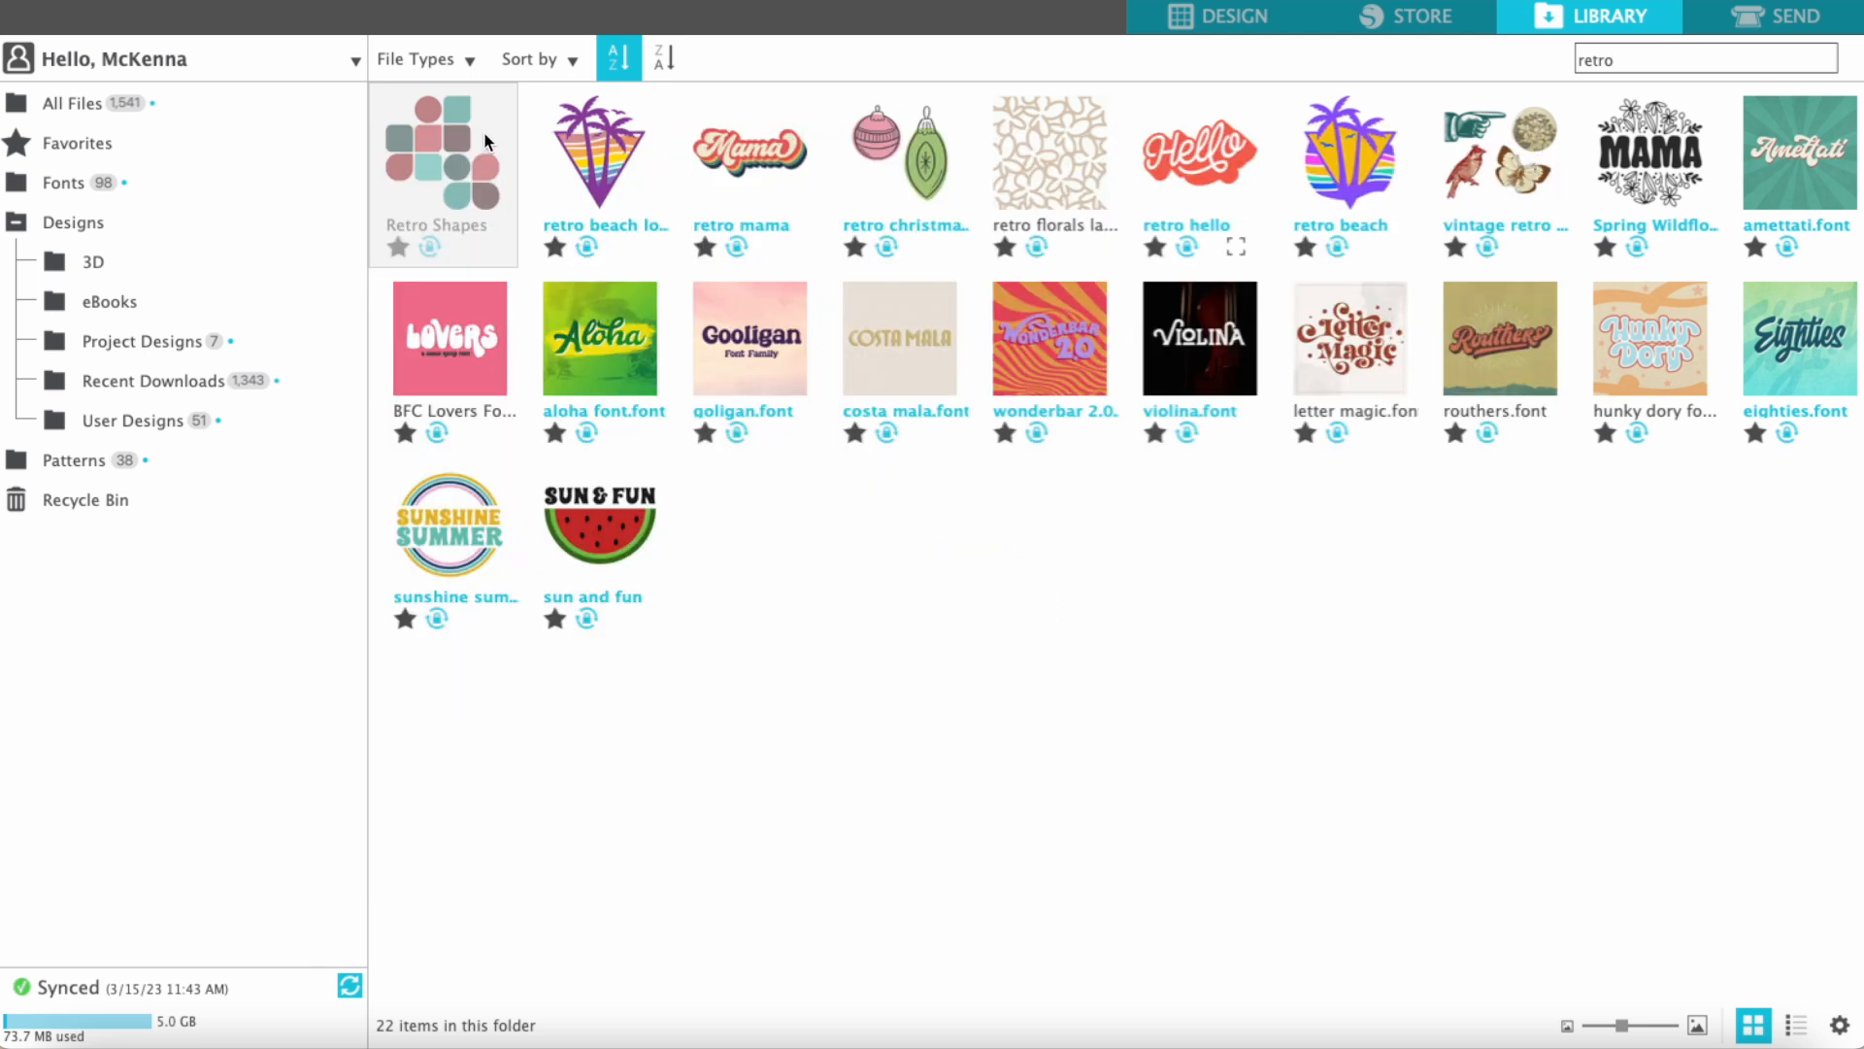
double_click(447, 136)
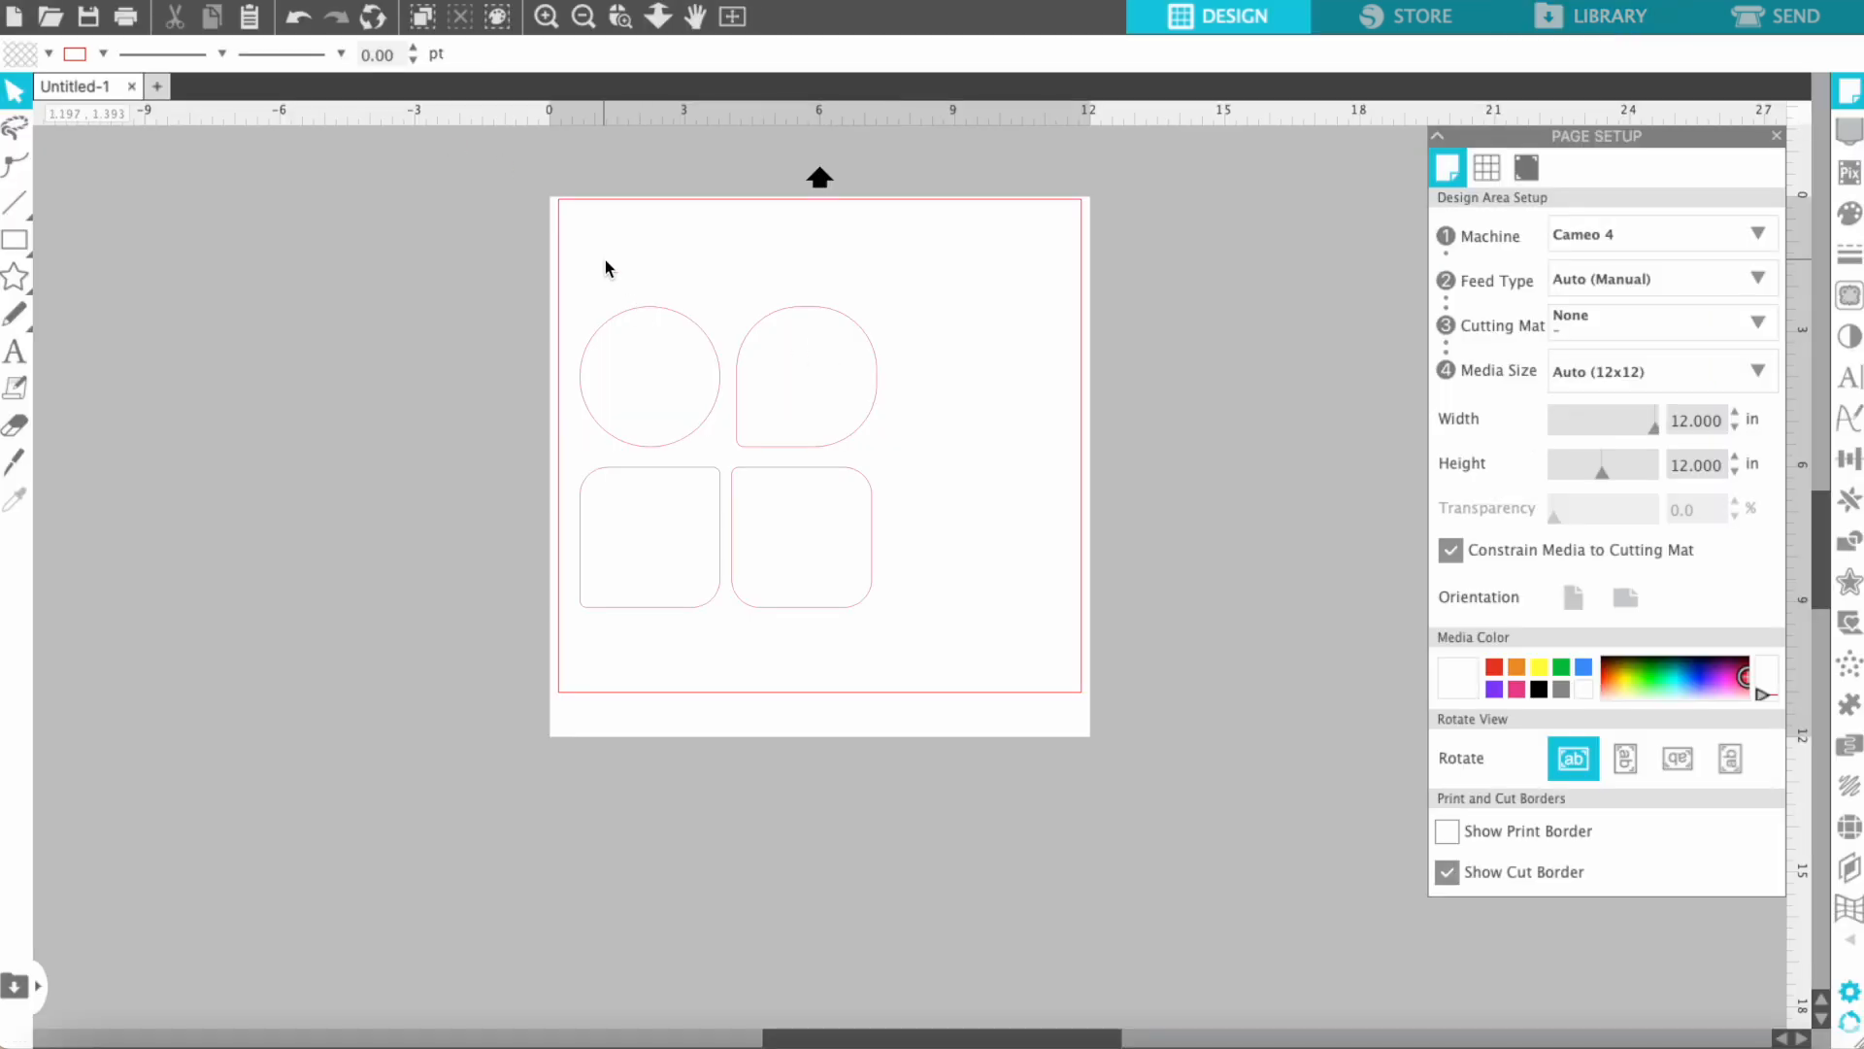
Step: Move all four Retro Shapes outlines together off the page to the empty area at its upper left
left_click_drag(606, 268, 853, 533)
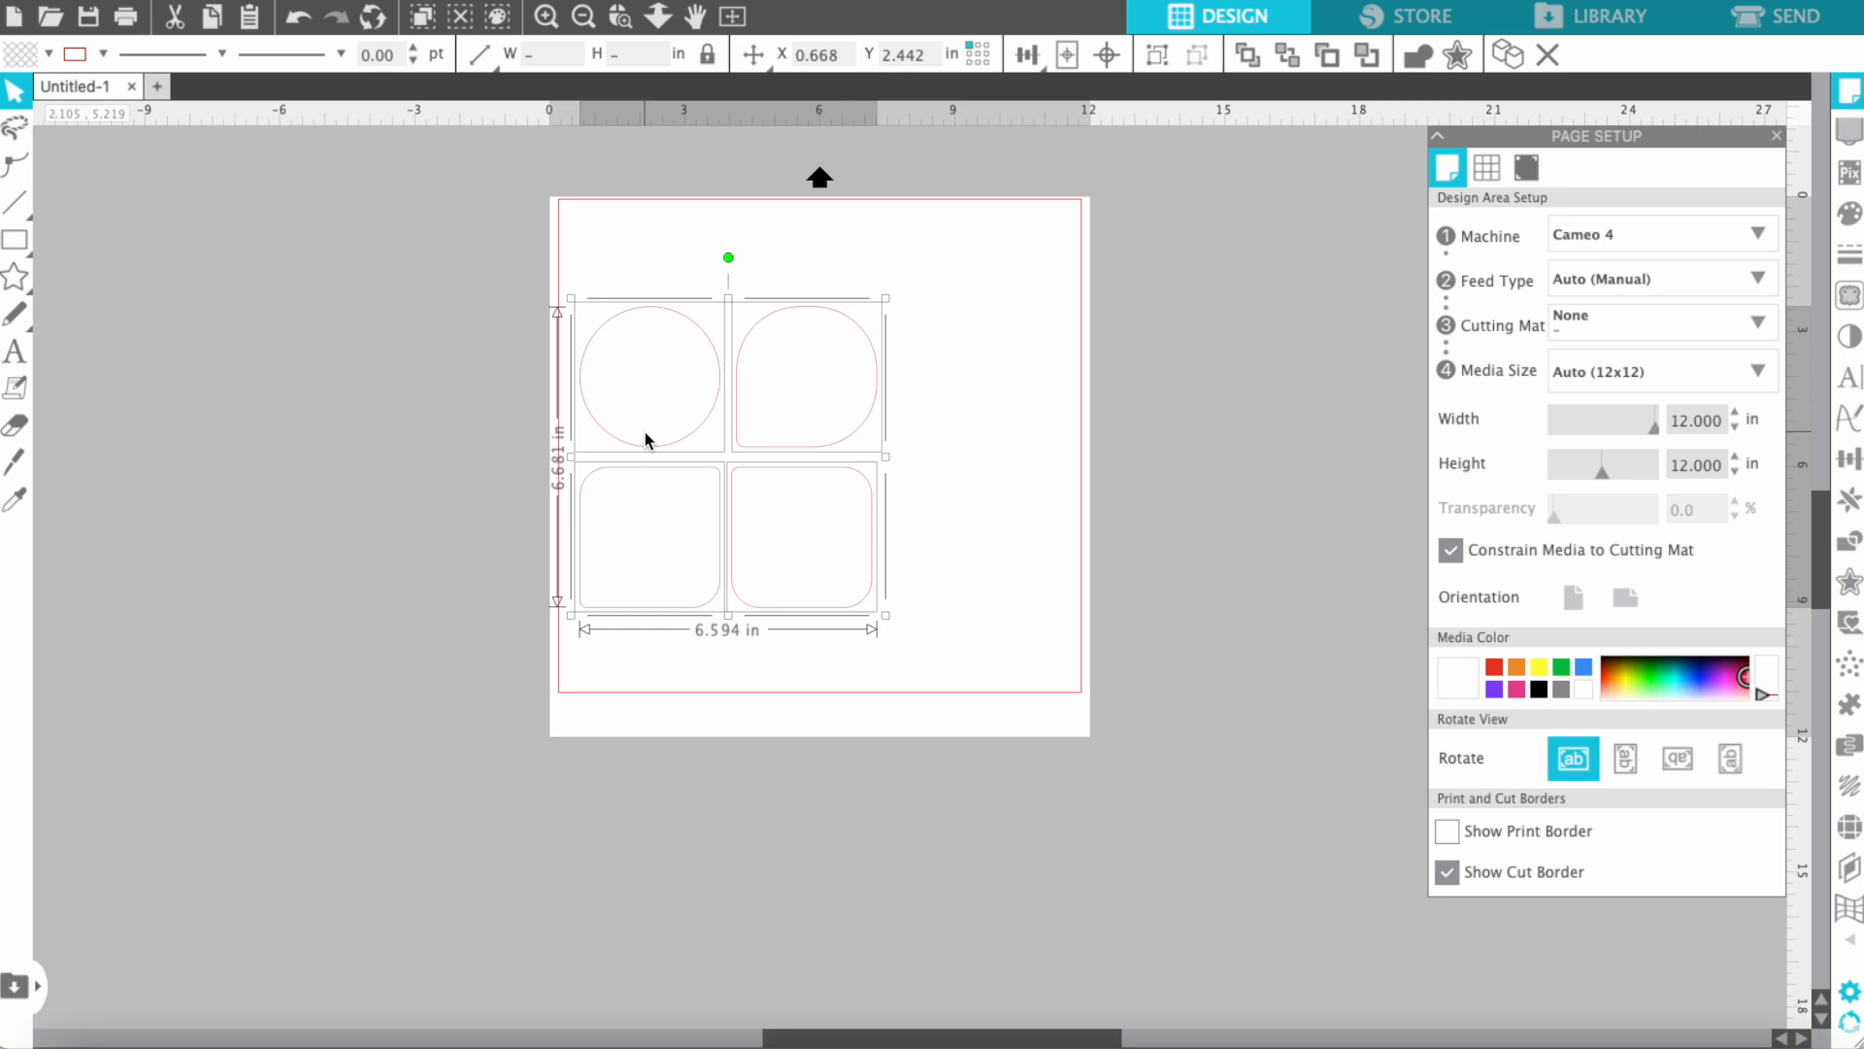
scroll(645, 433, "down", 4)
scroll(670, 429, "left", 1)
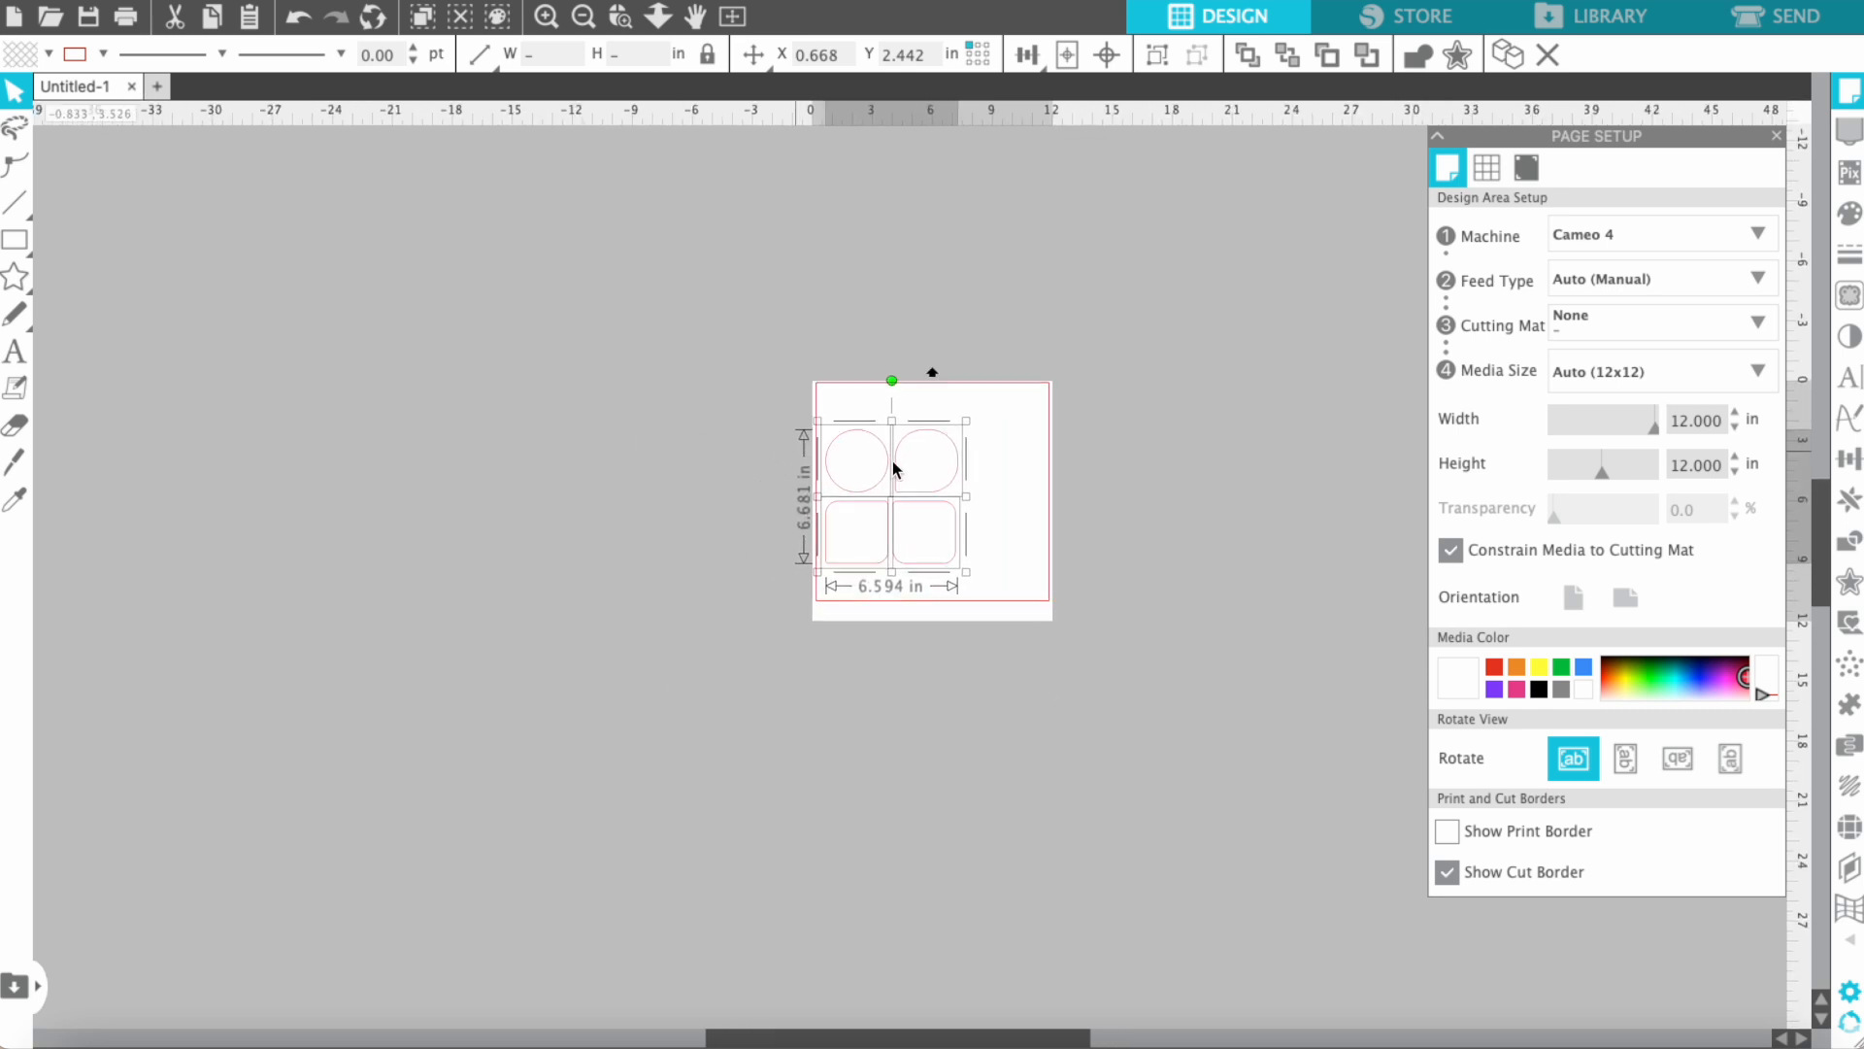
left_click_drag(913, 447, 459, 294)
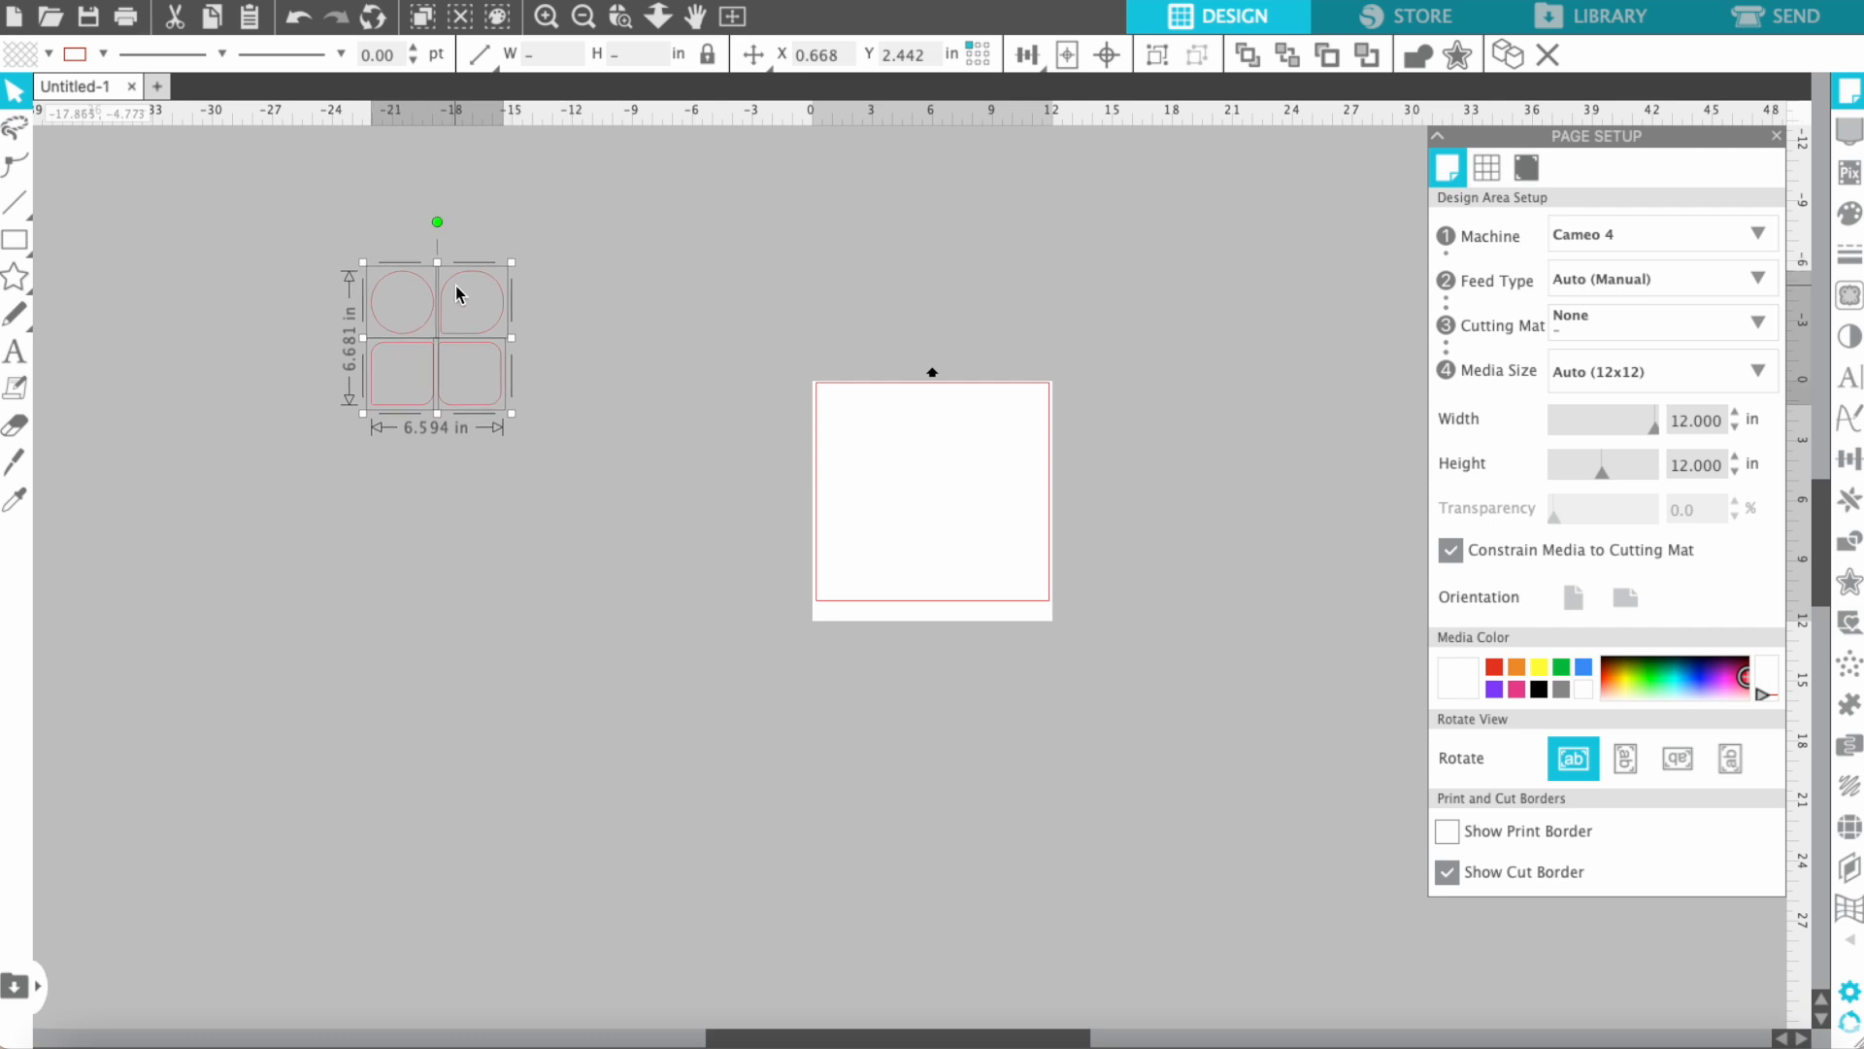
left_click(614, 312)
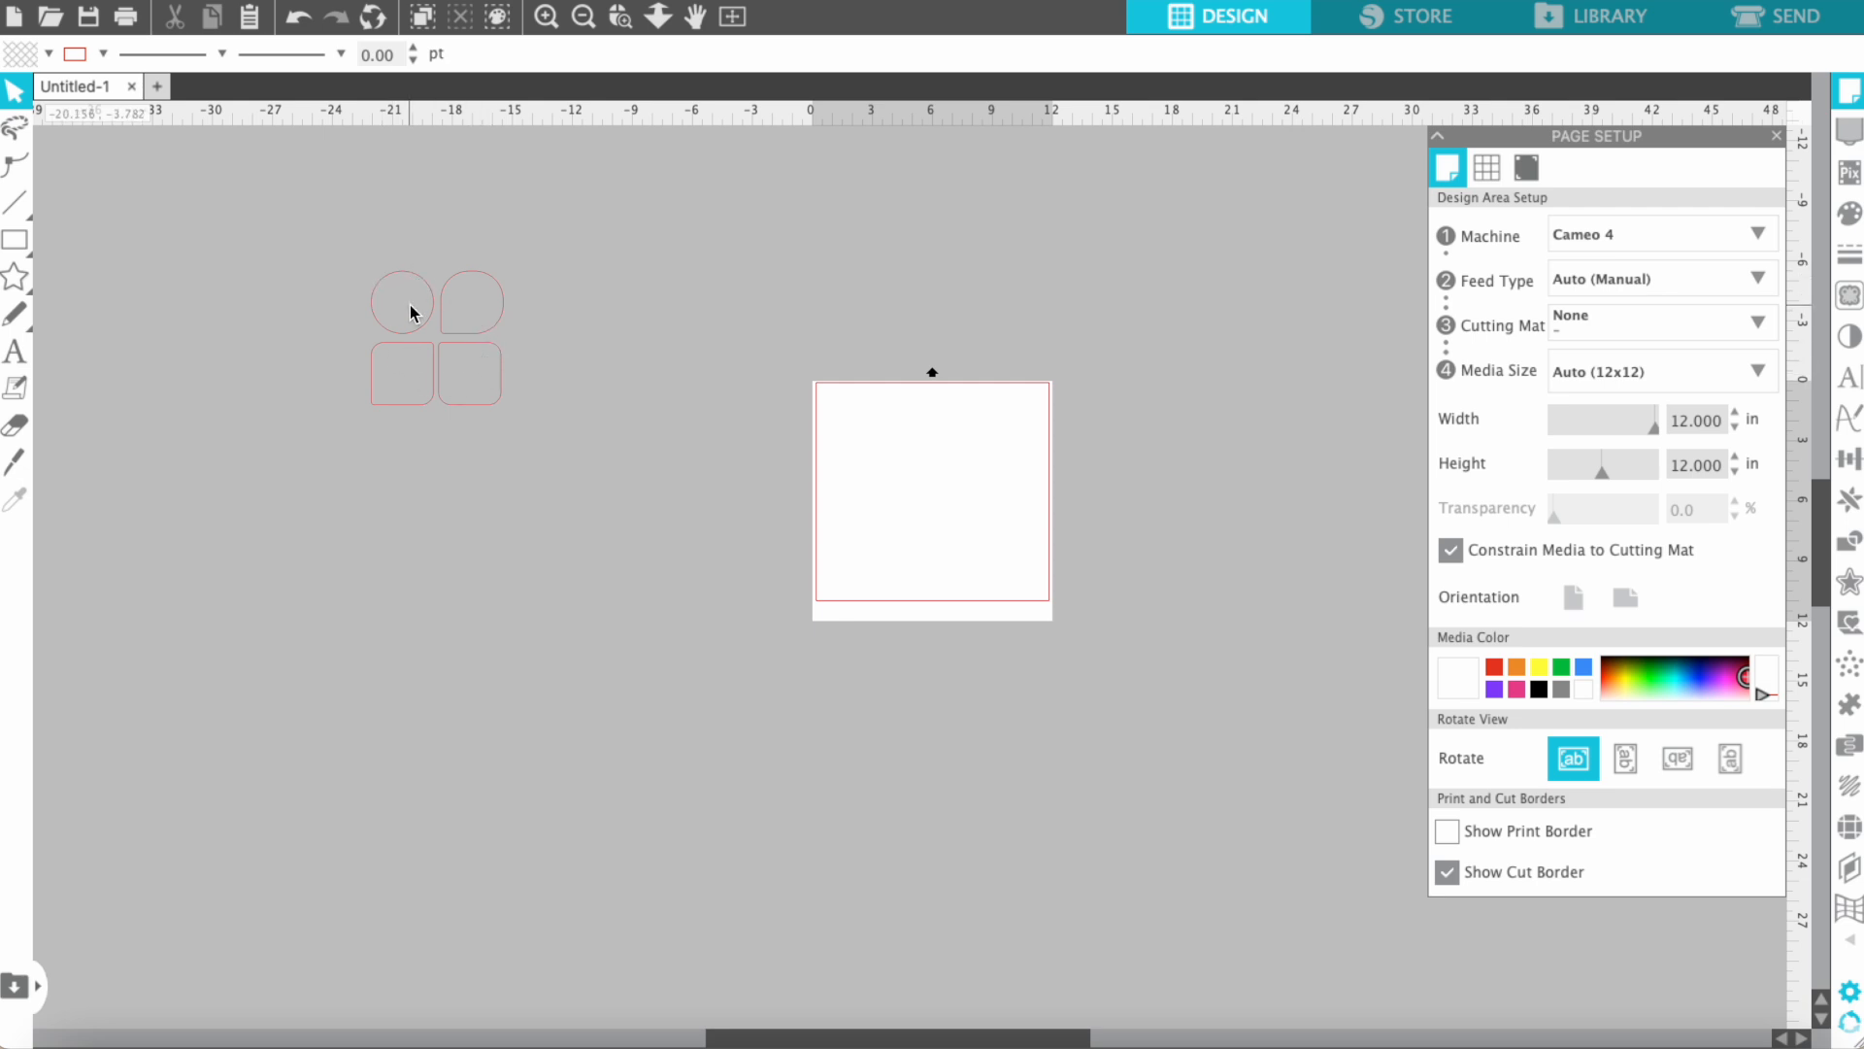
Step: Fill the circle with white and the teardrop shape beside it with pink
left_click(421, 291)
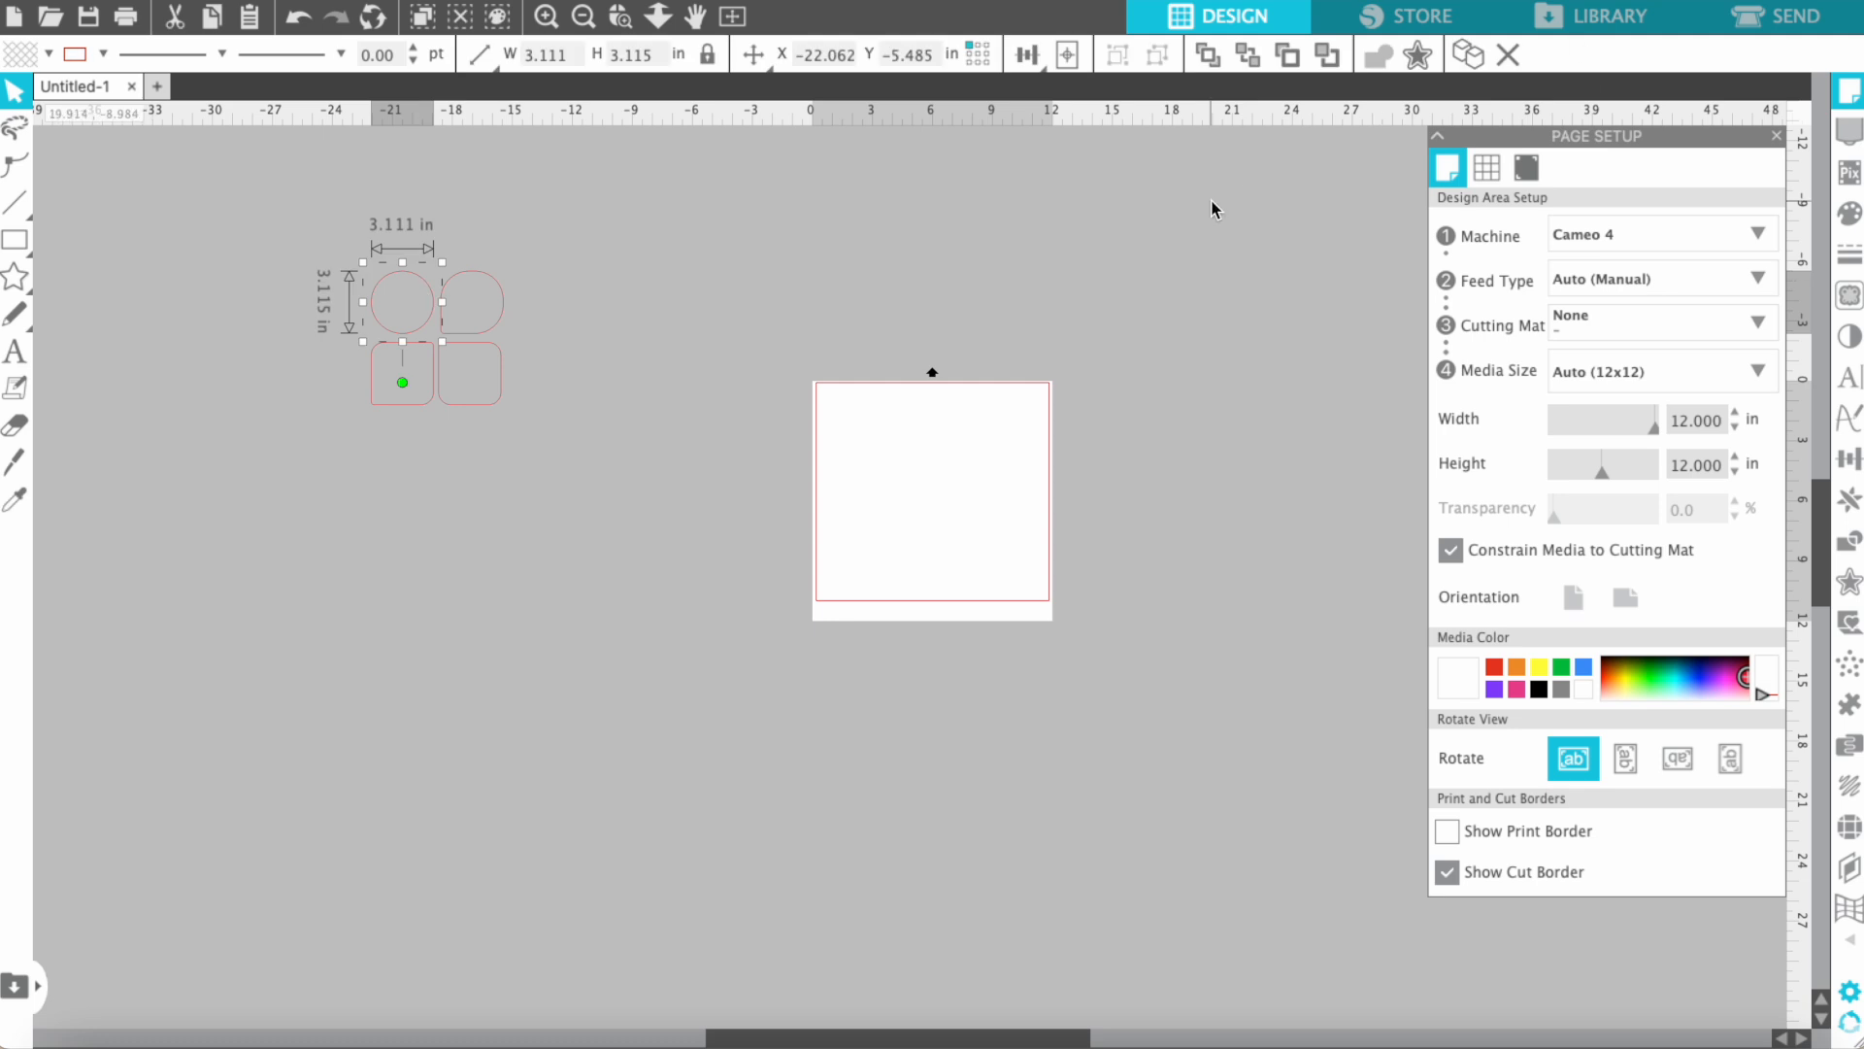
left_click(1854, 217)
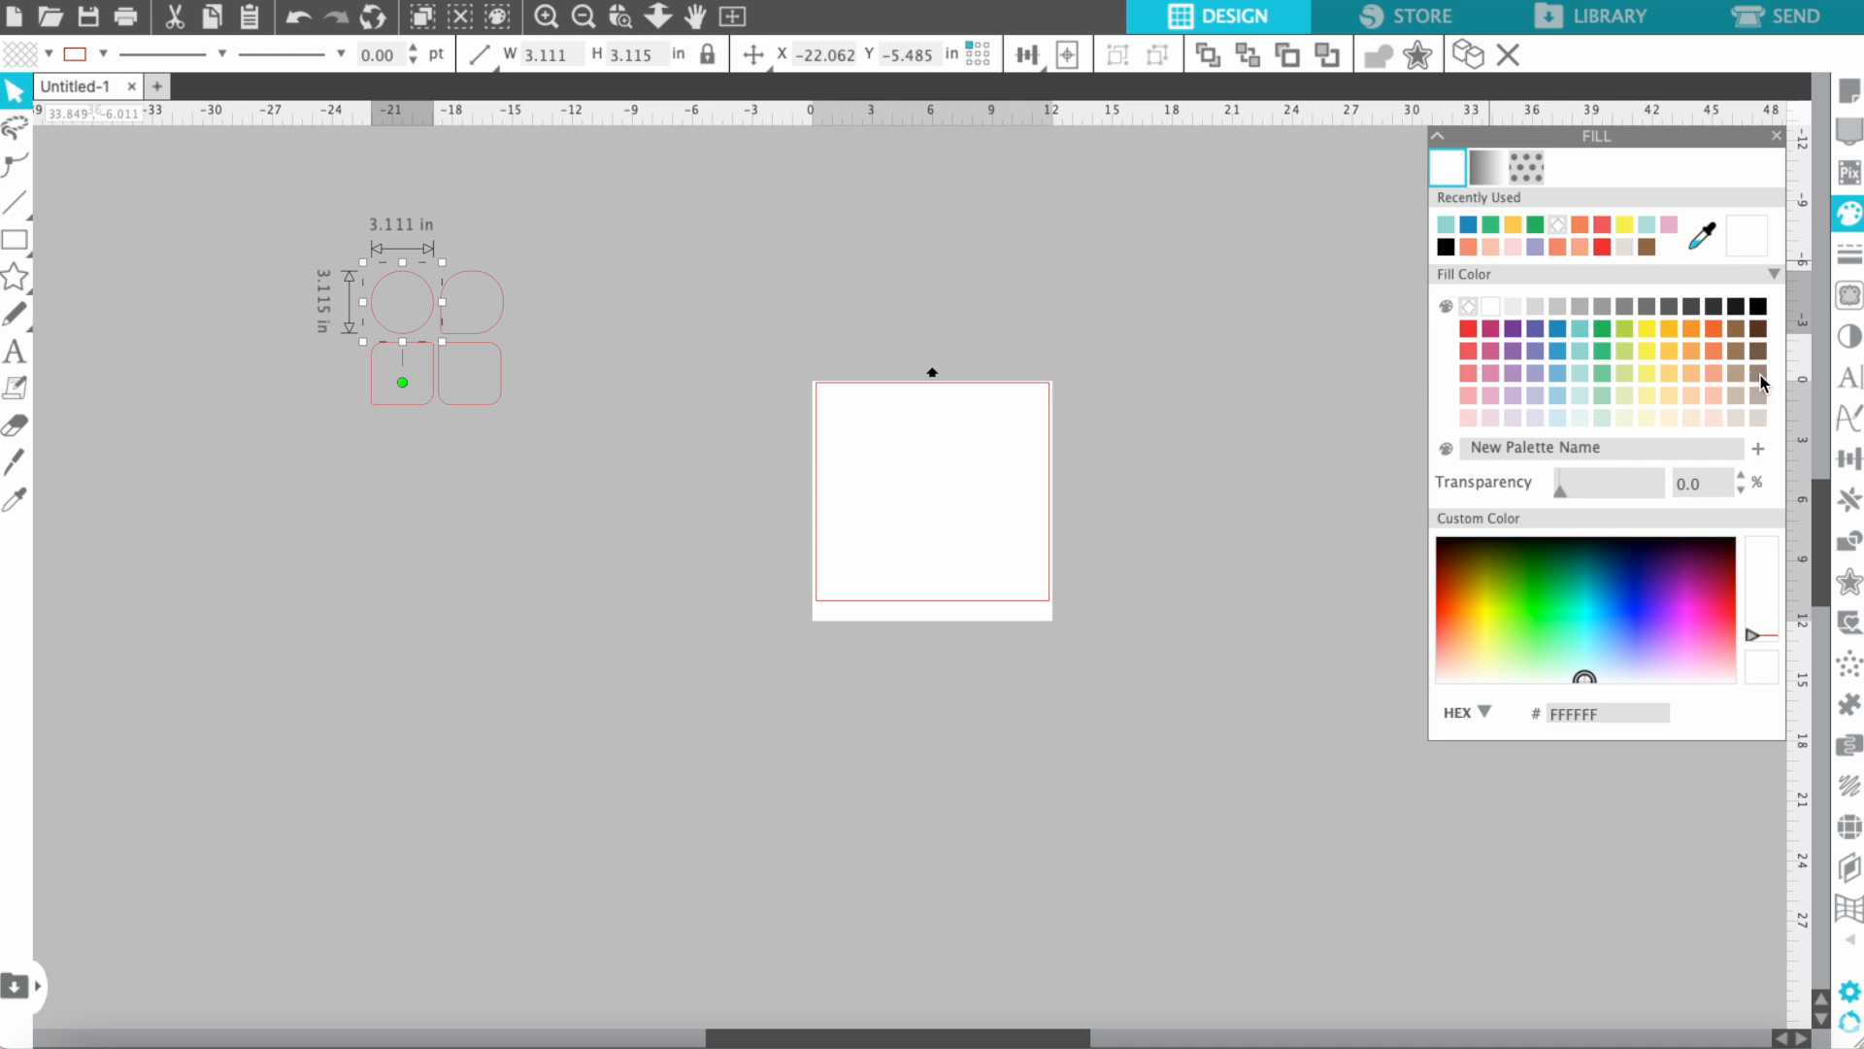
left_click(1496, 313)
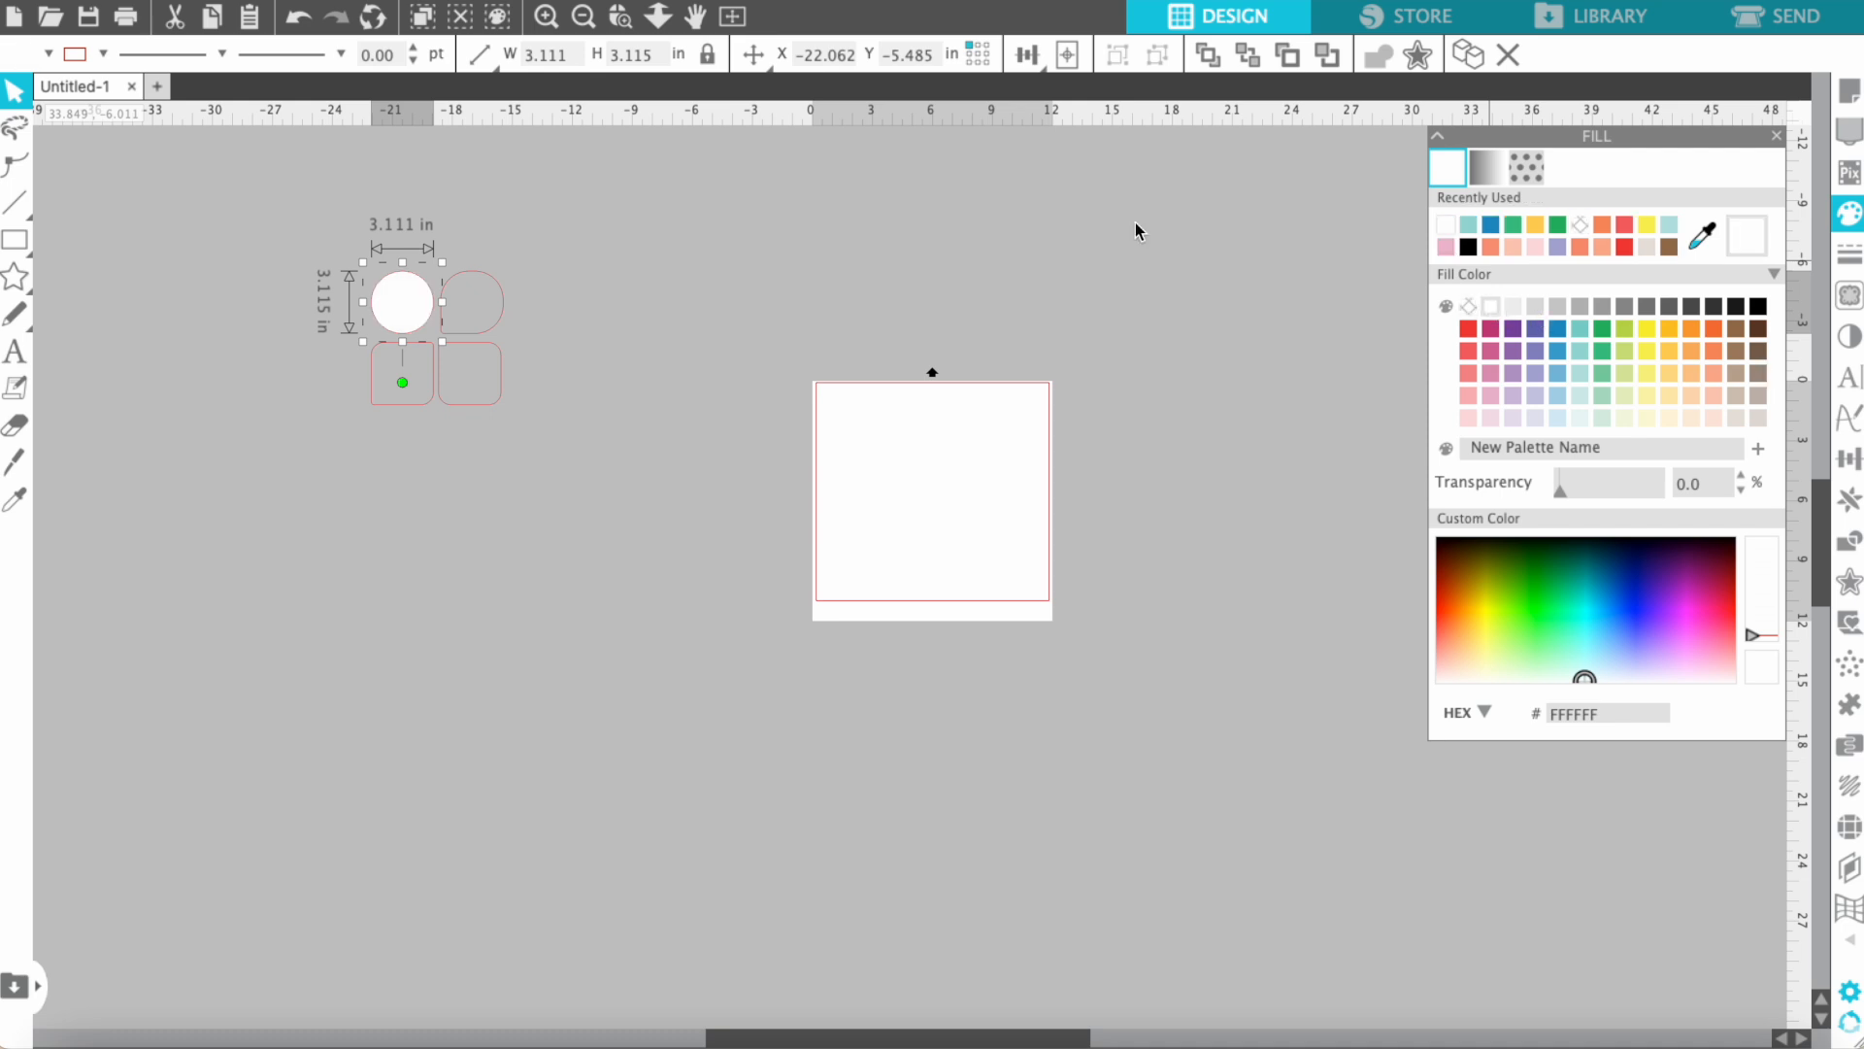
left_click(504, 328)
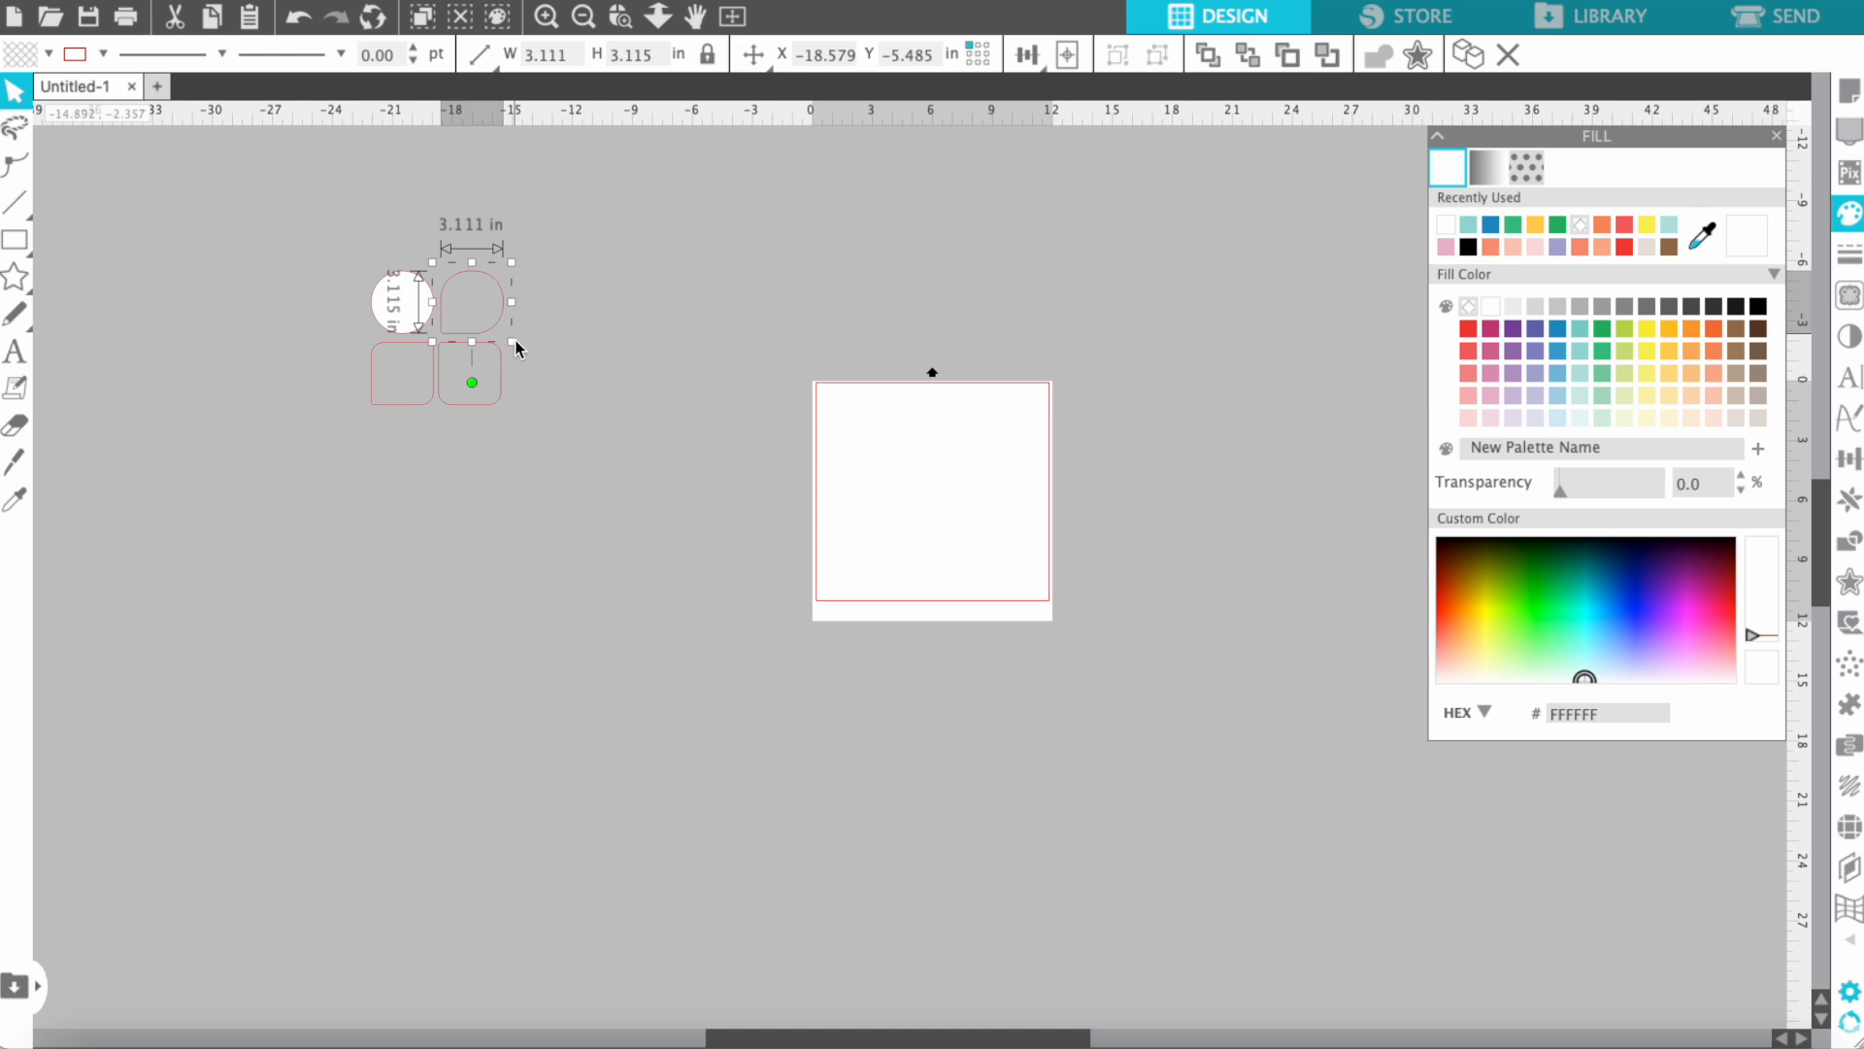
left_click(1492, 374)
Step: Fill the shape below the circle with golden yellow (FDC747) and the rounded square beside it with teal
left_click(383, 400)
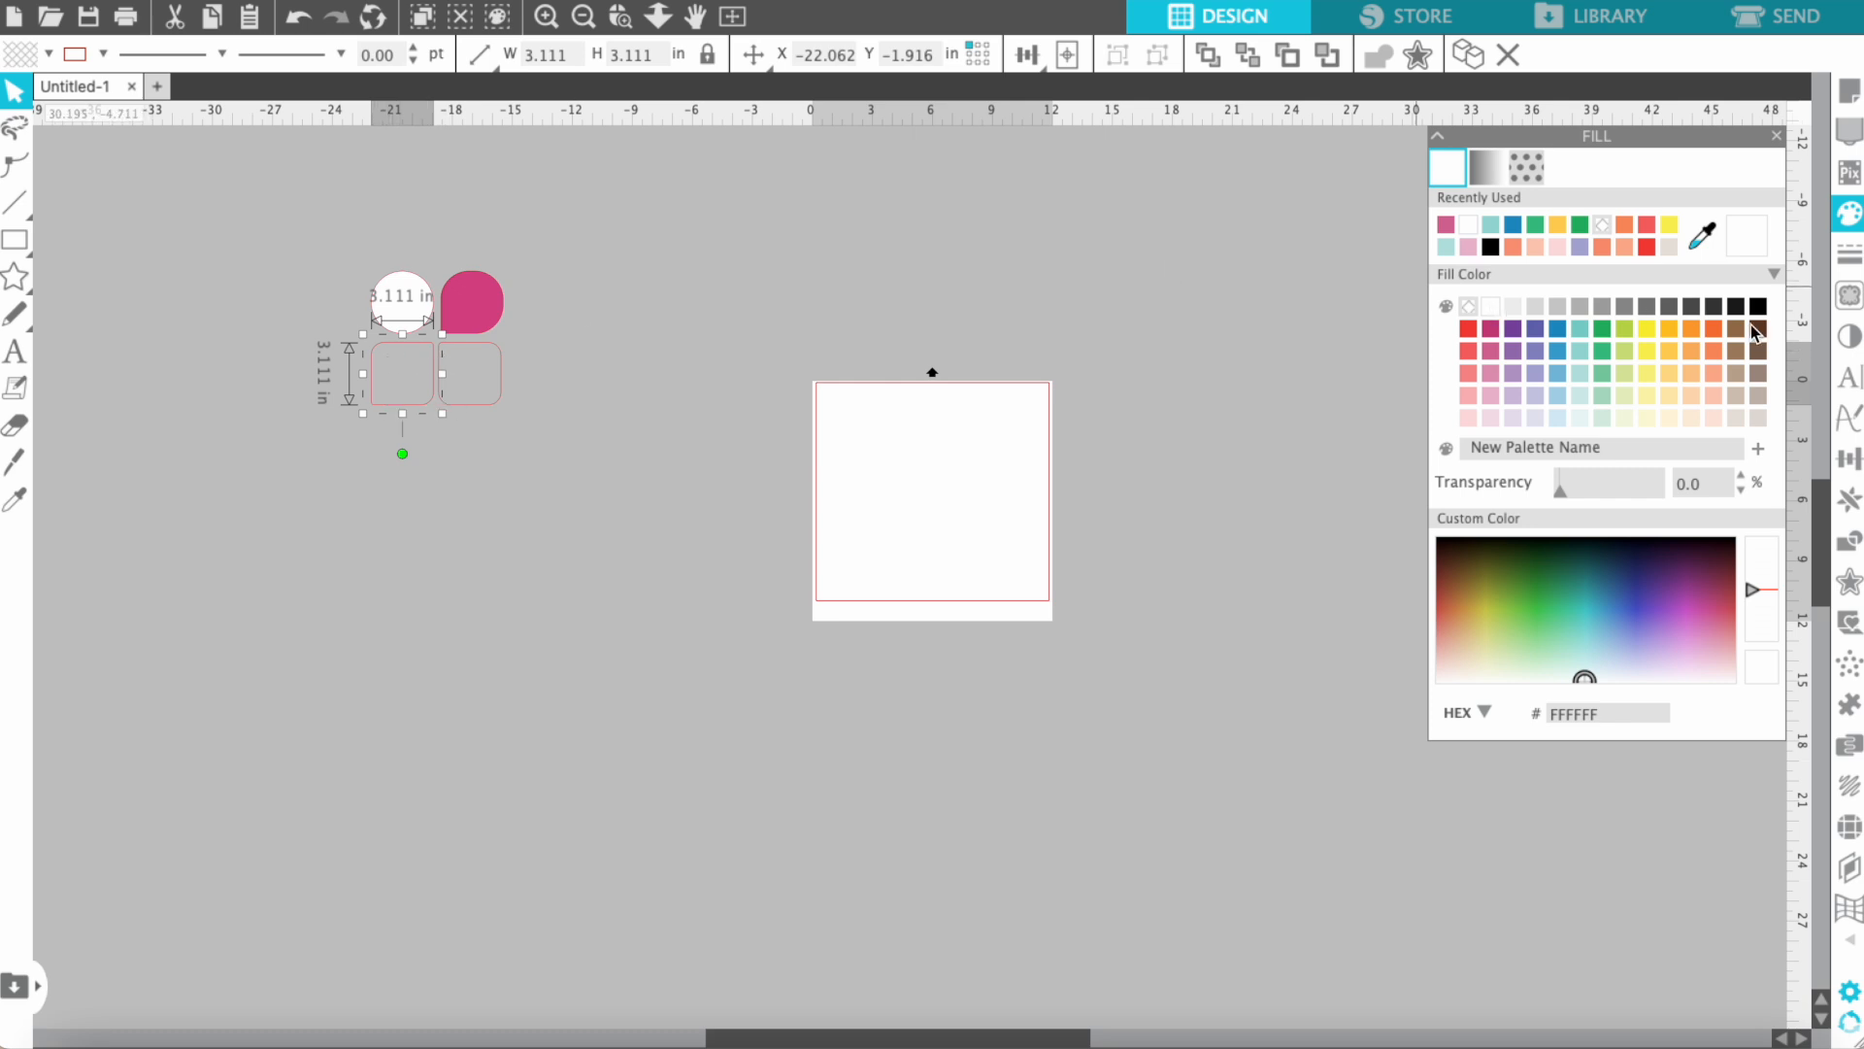
left_click(1679, 360)
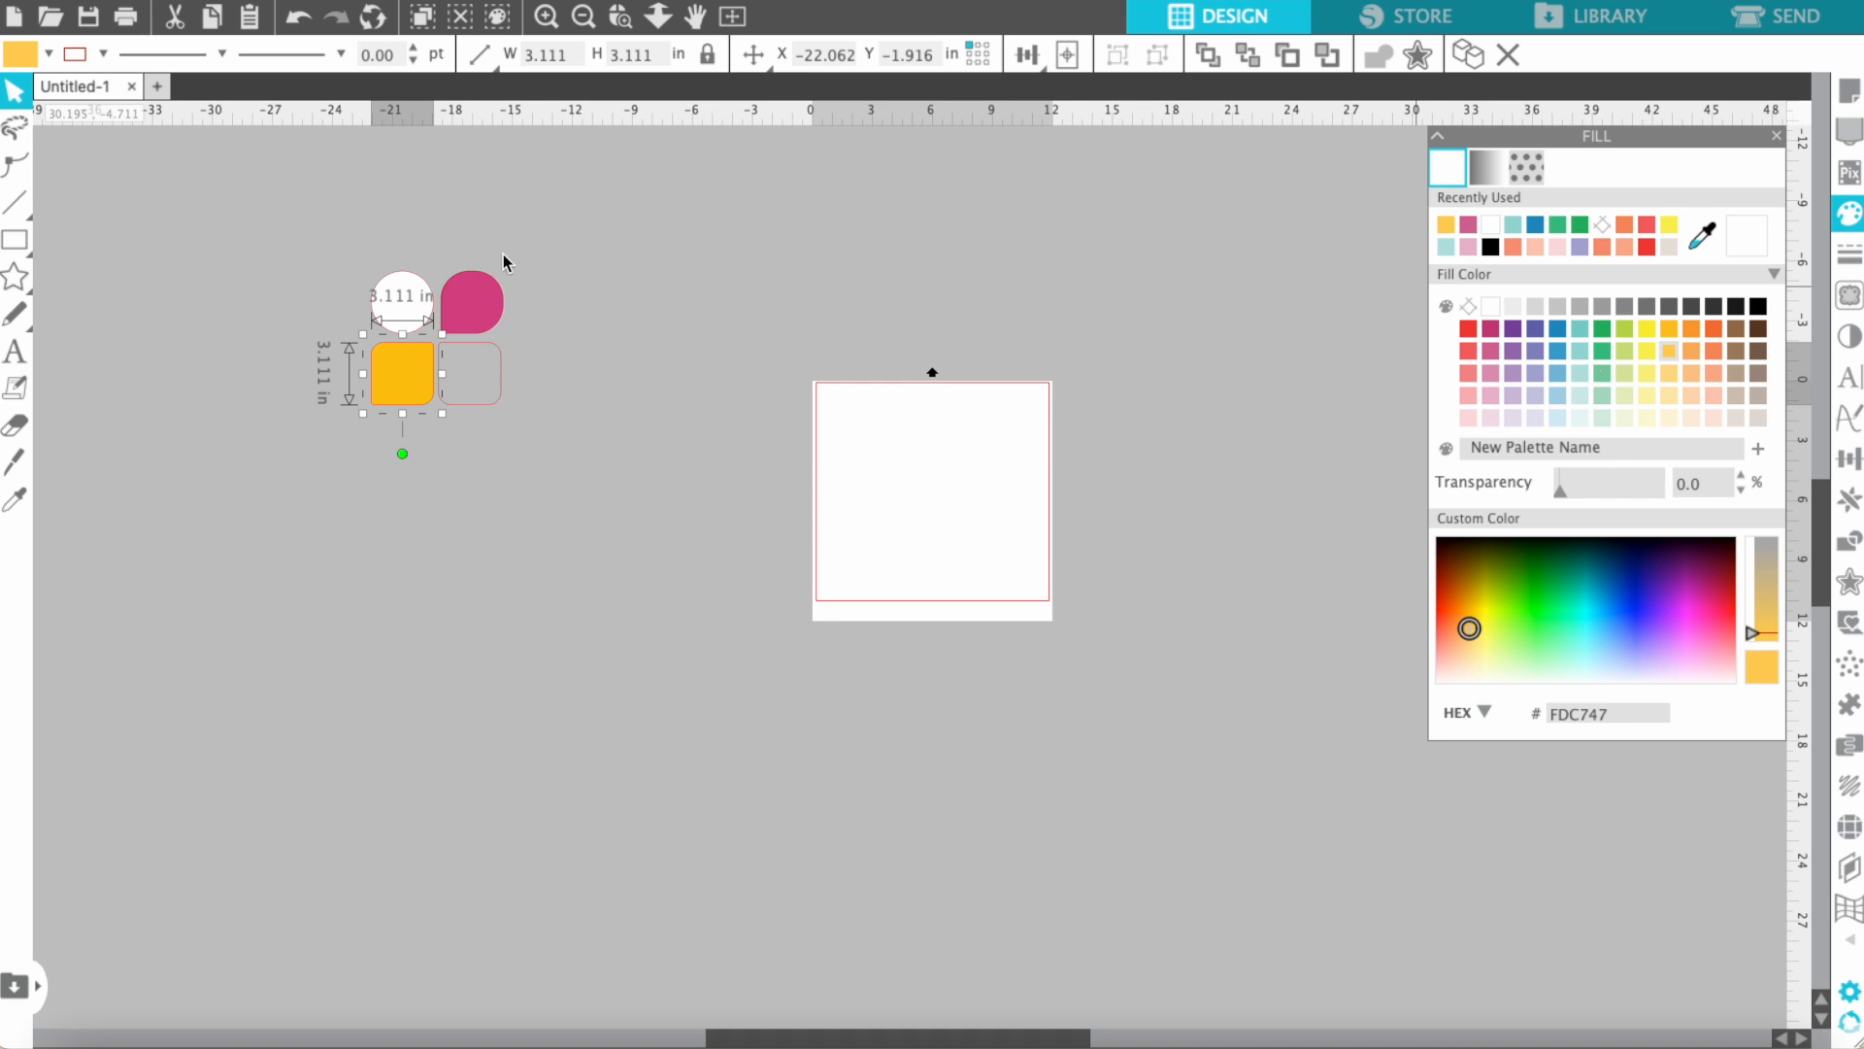
left_click(497, 406)
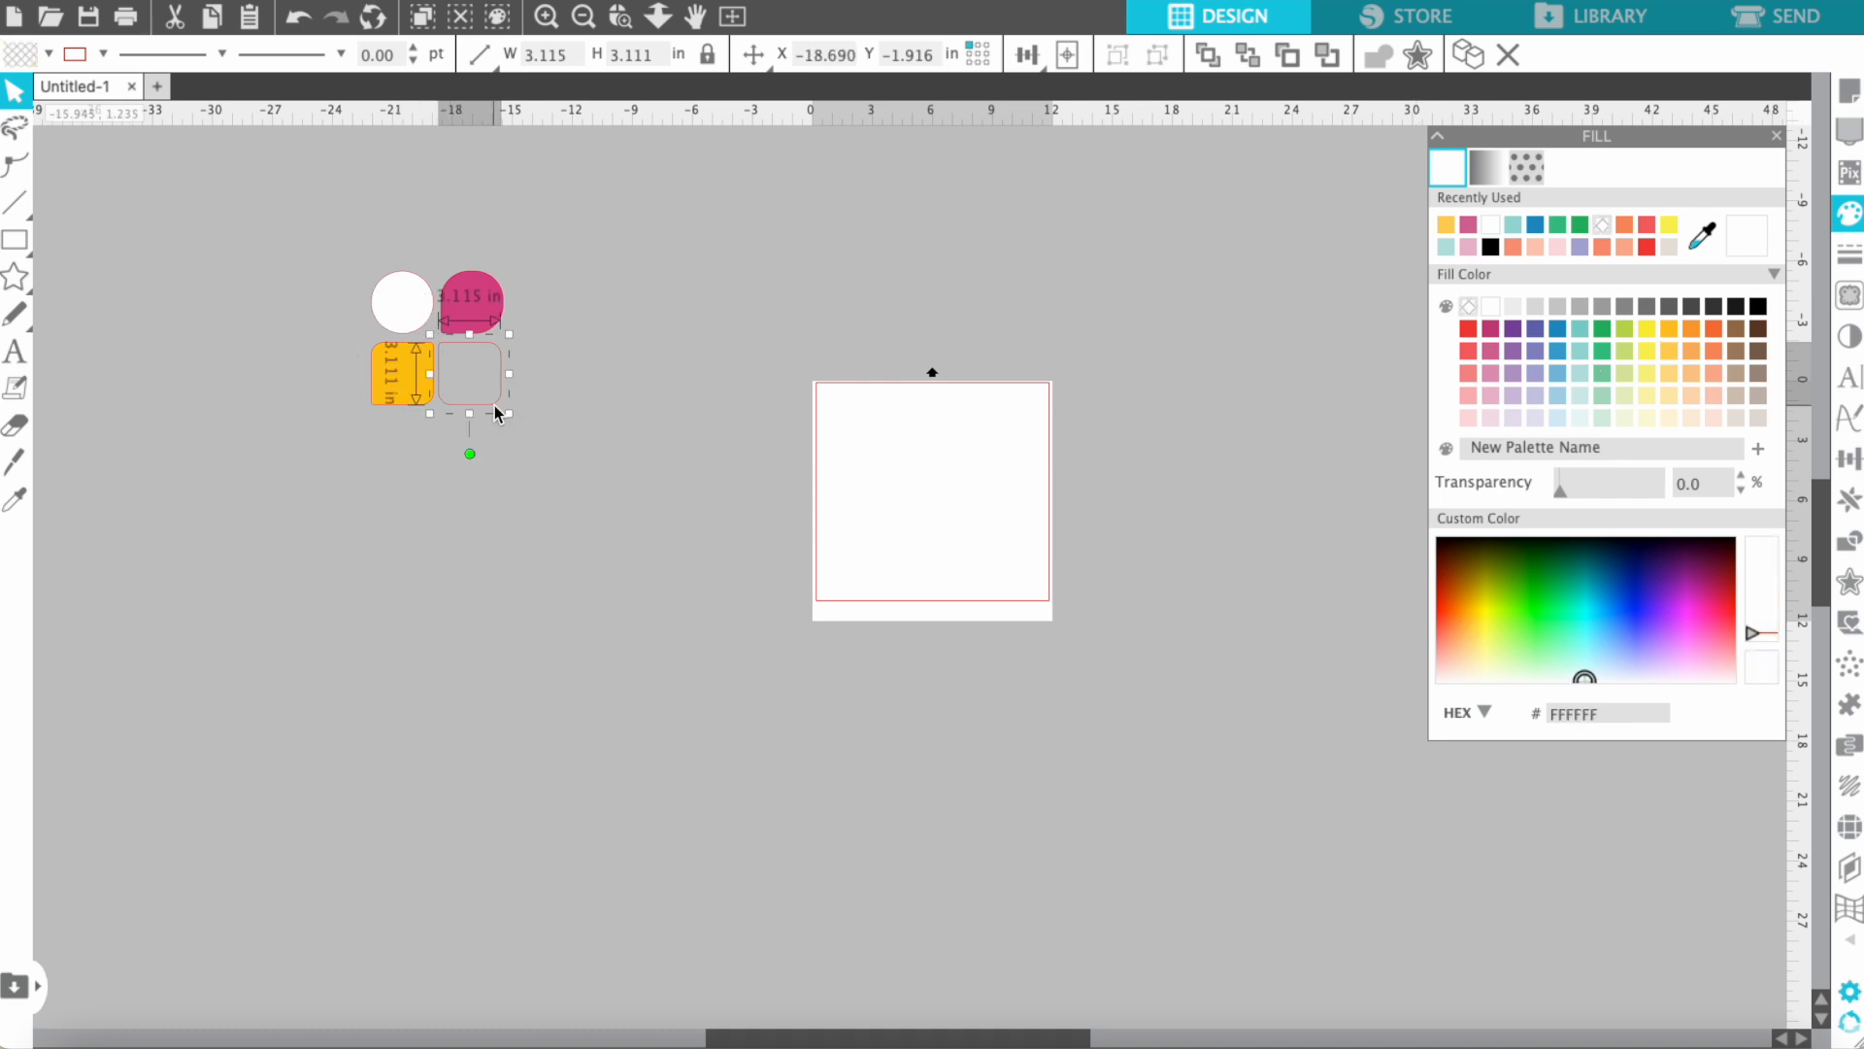
left_click(1581, 328)
left_click(637, 373)
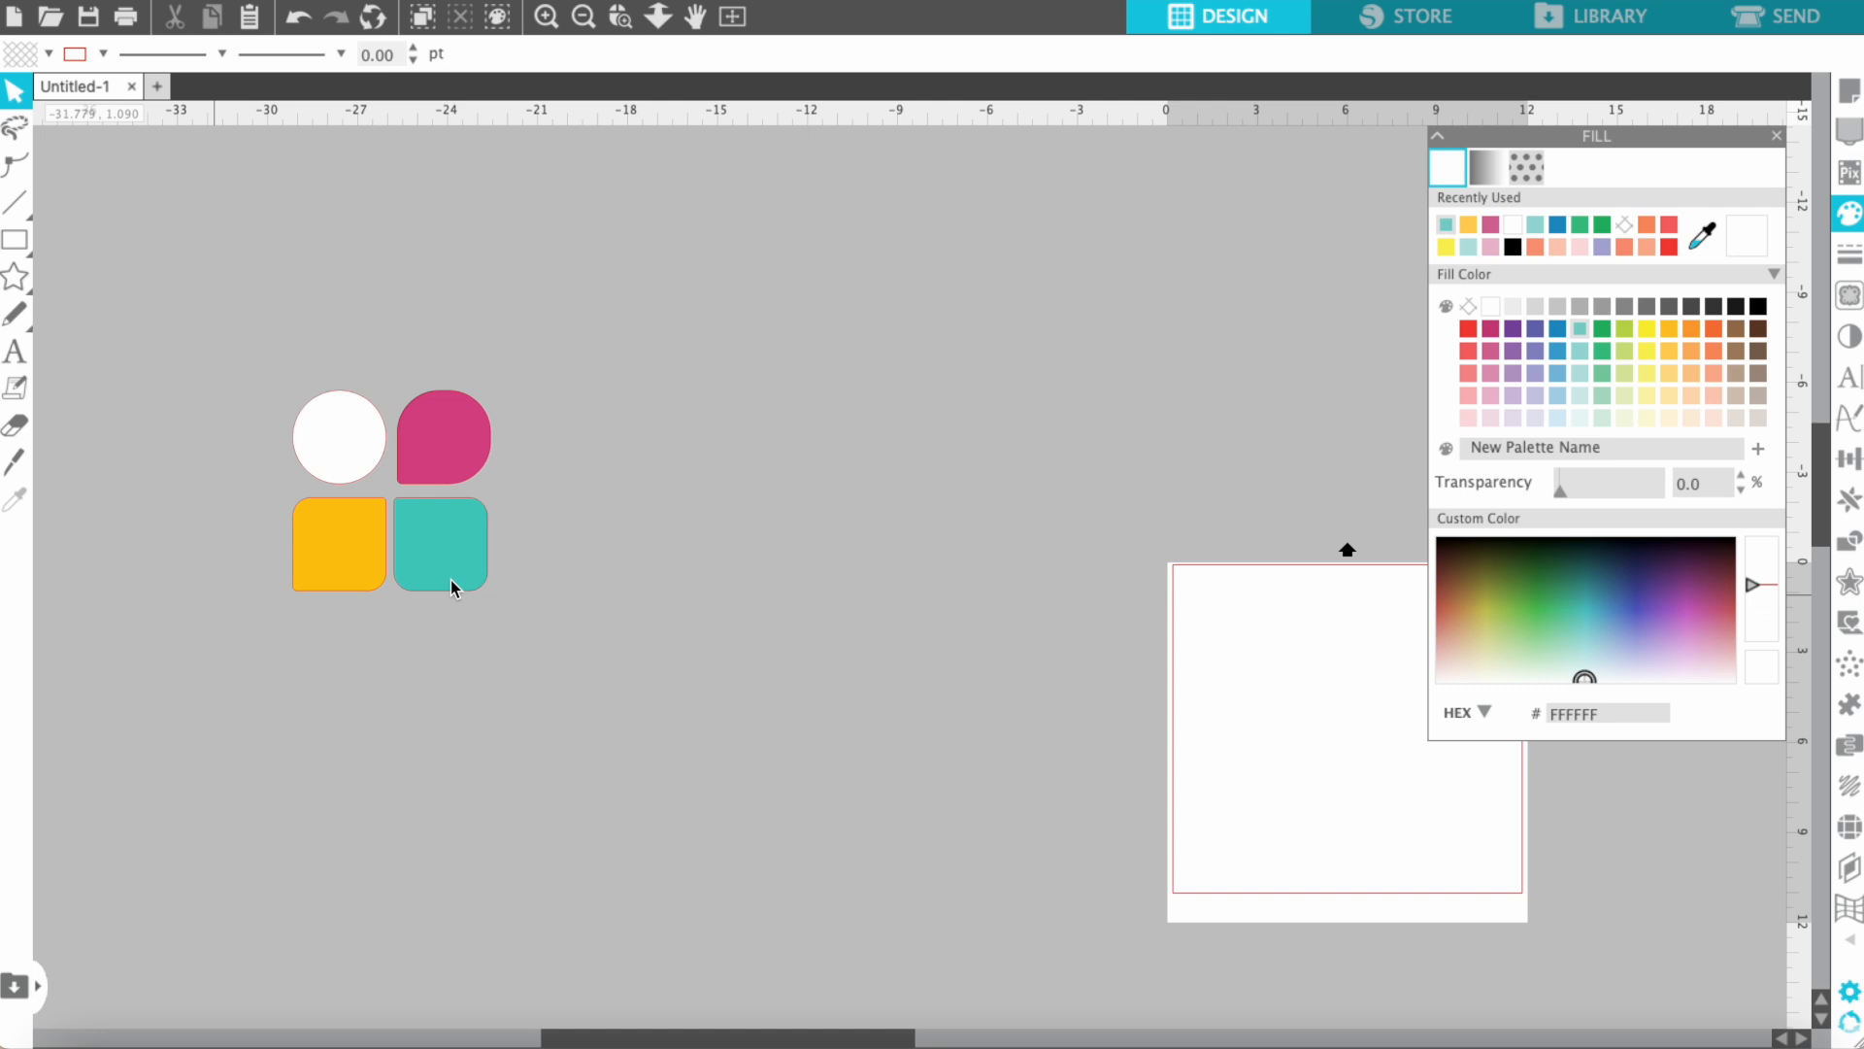
Step: Review the Retro Shapes preview in the library for the shape arrangement and return to the design page
scroll(451, 579, "left", 3)
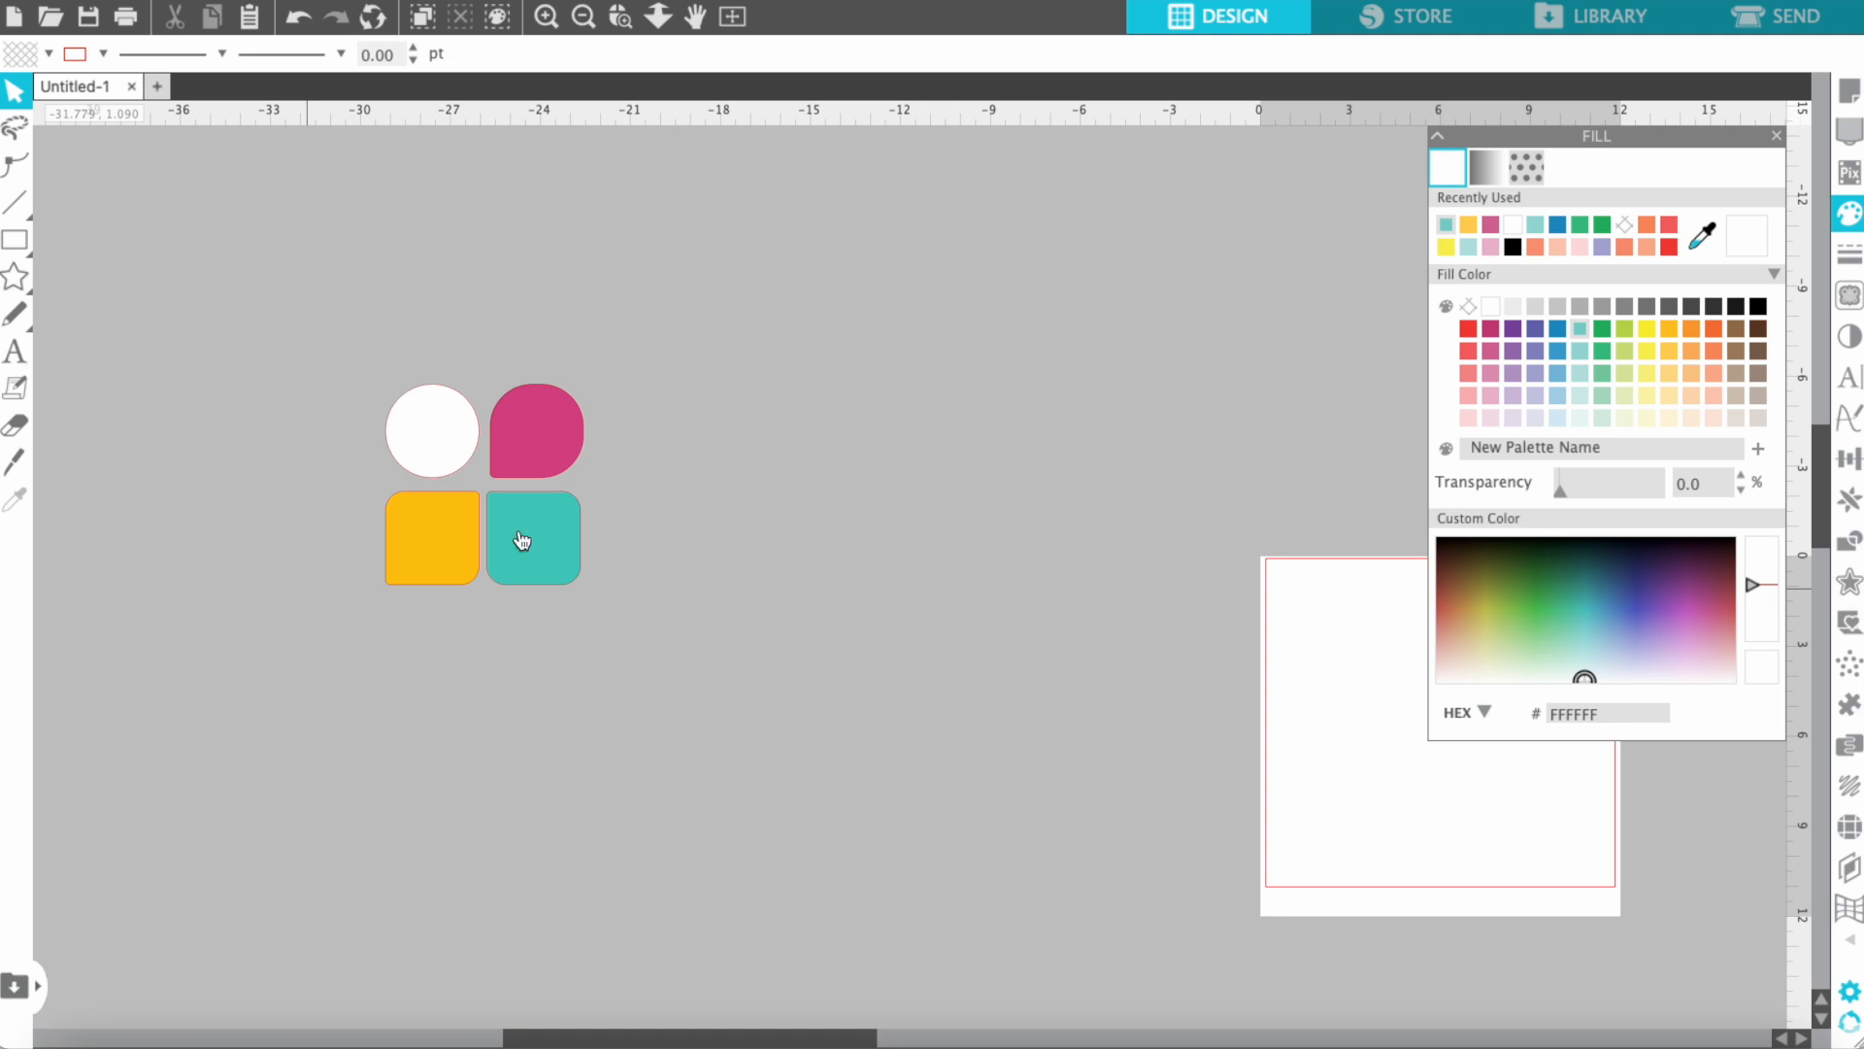
left_click(1565, 28)
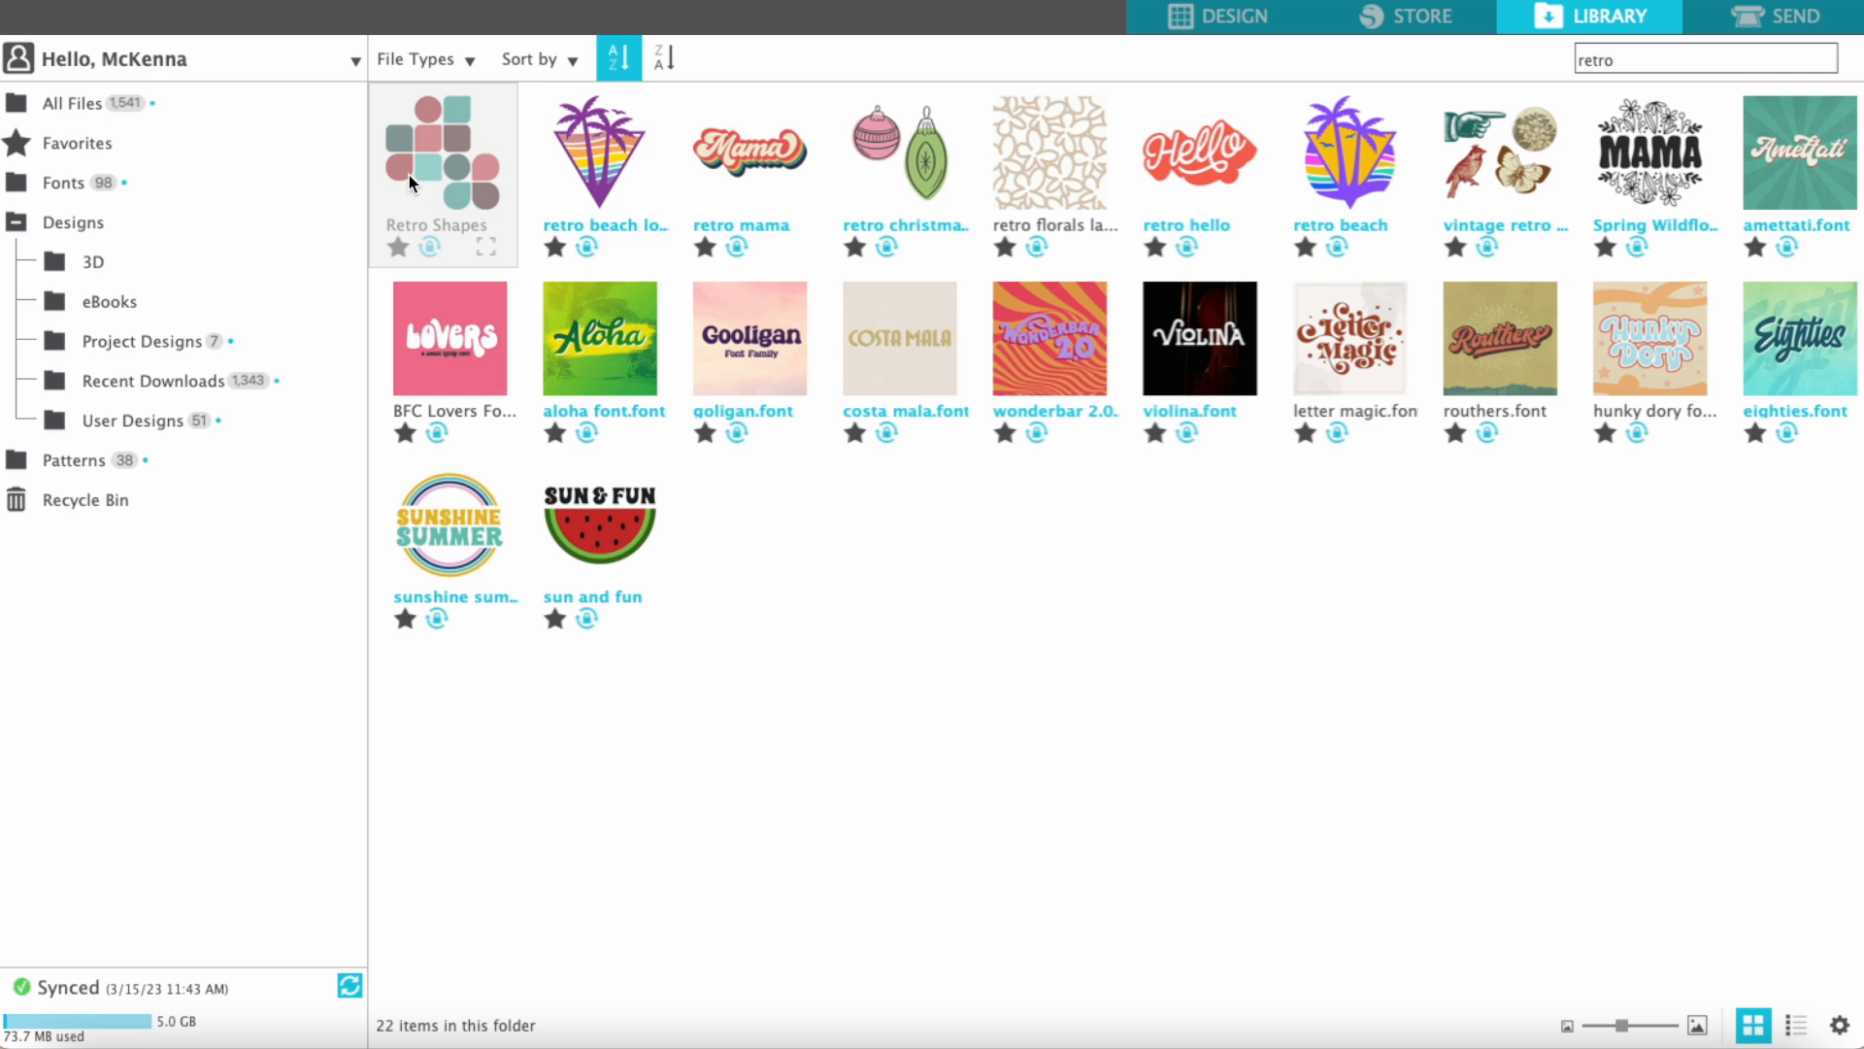
left_click(487, 249)
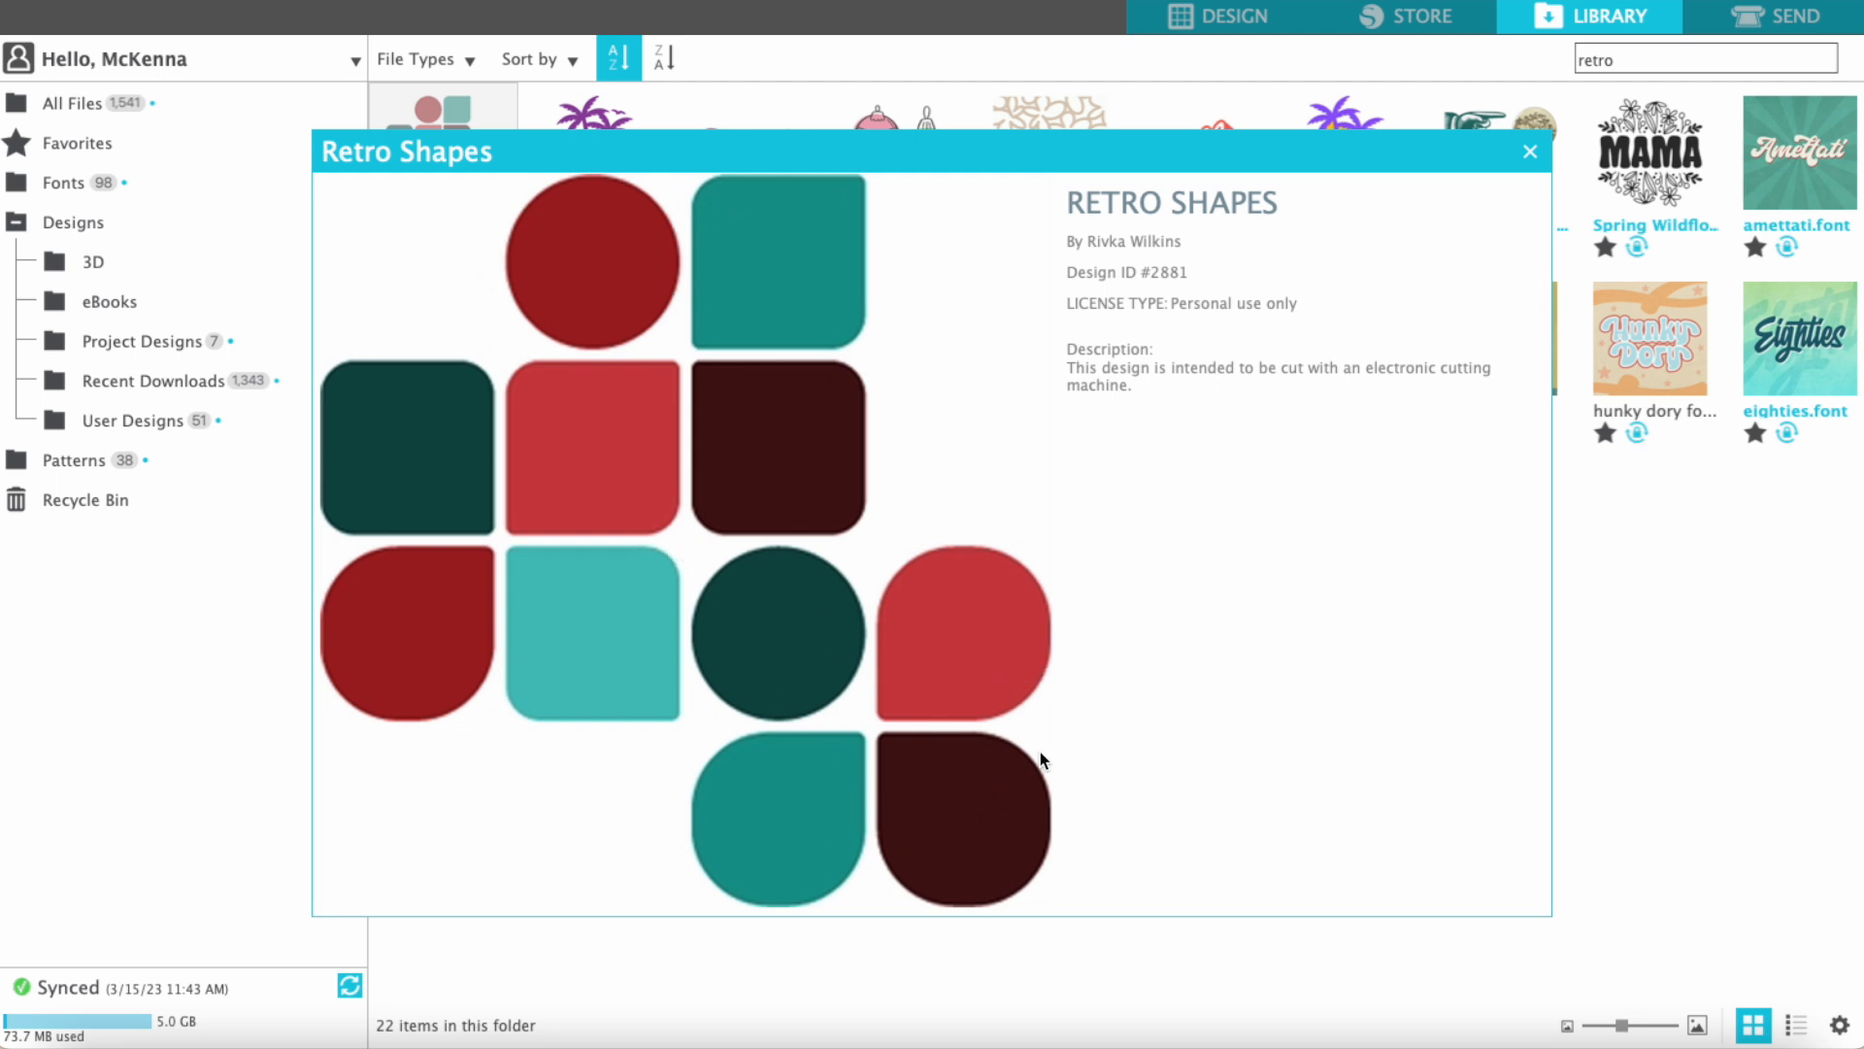
left_click(1530, 151)
left_click(1175, 17)
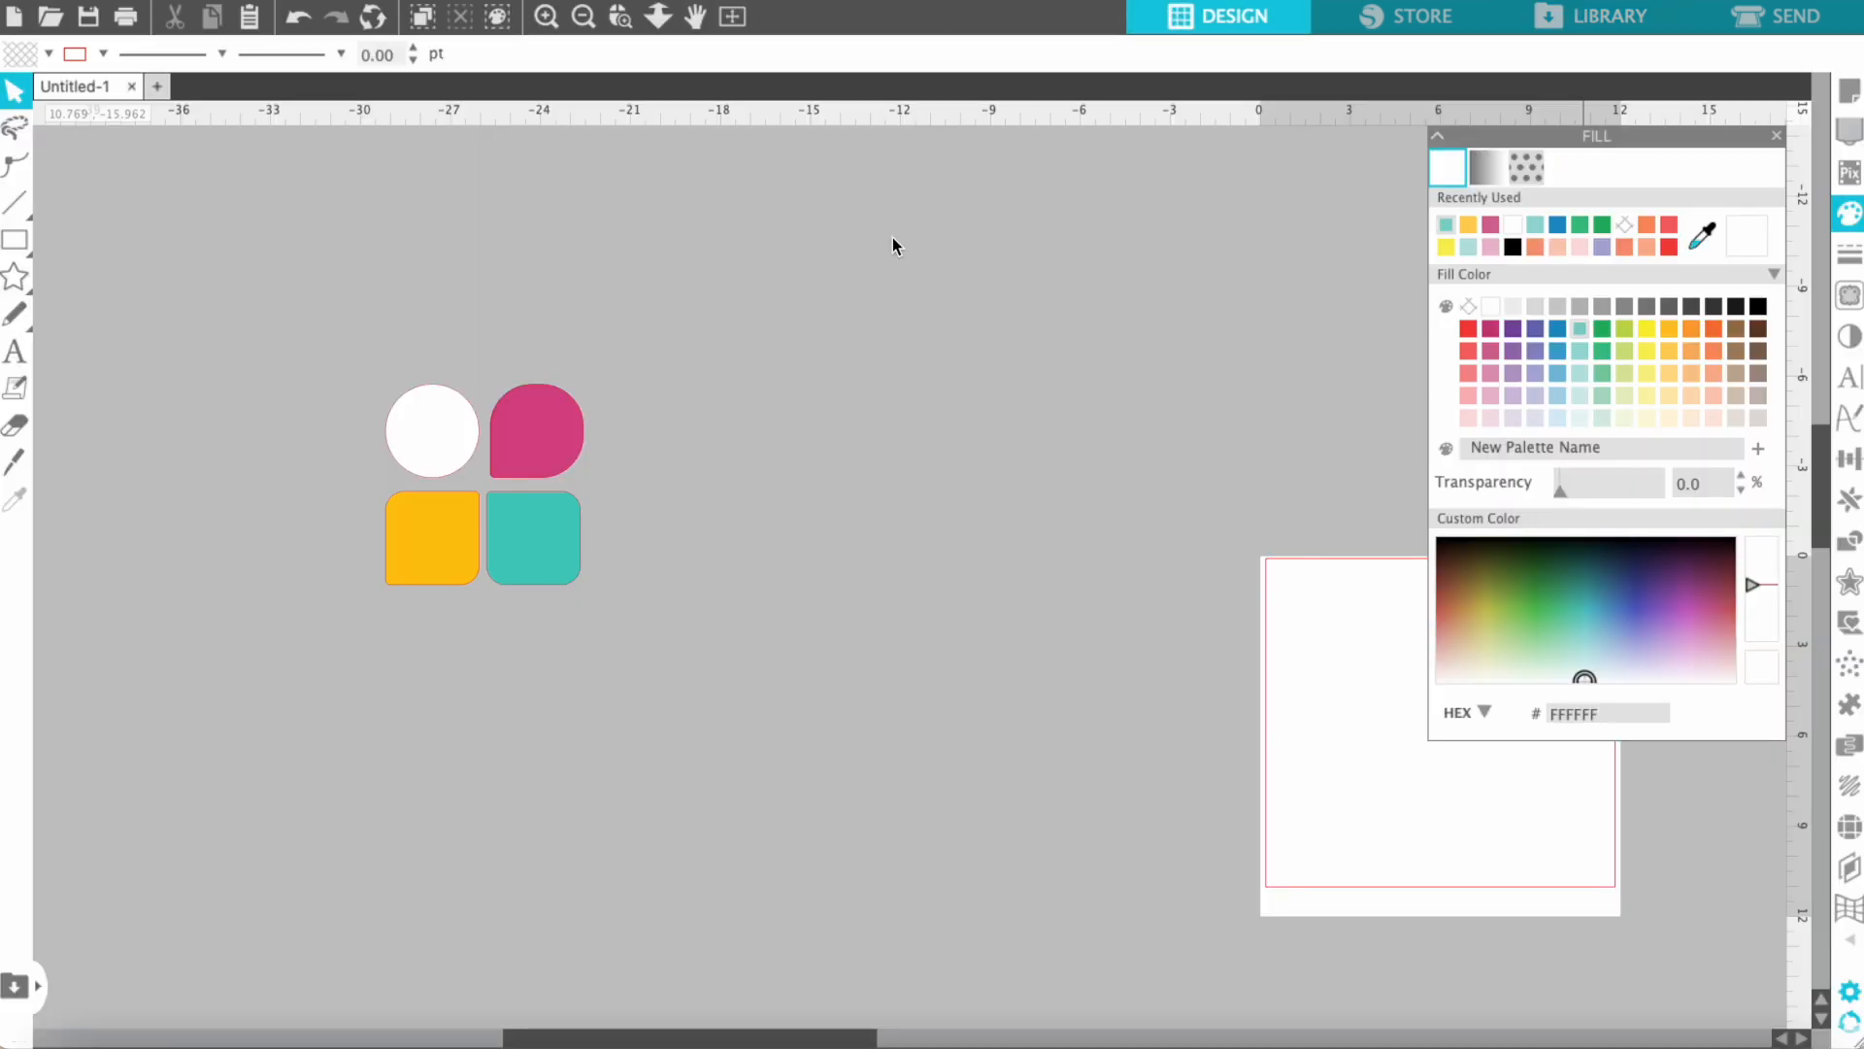
Step: Duplicate the four coloured shapes and place the copy below the original, offset one column to the right
left_click_drag(383, 355, 557, 579)
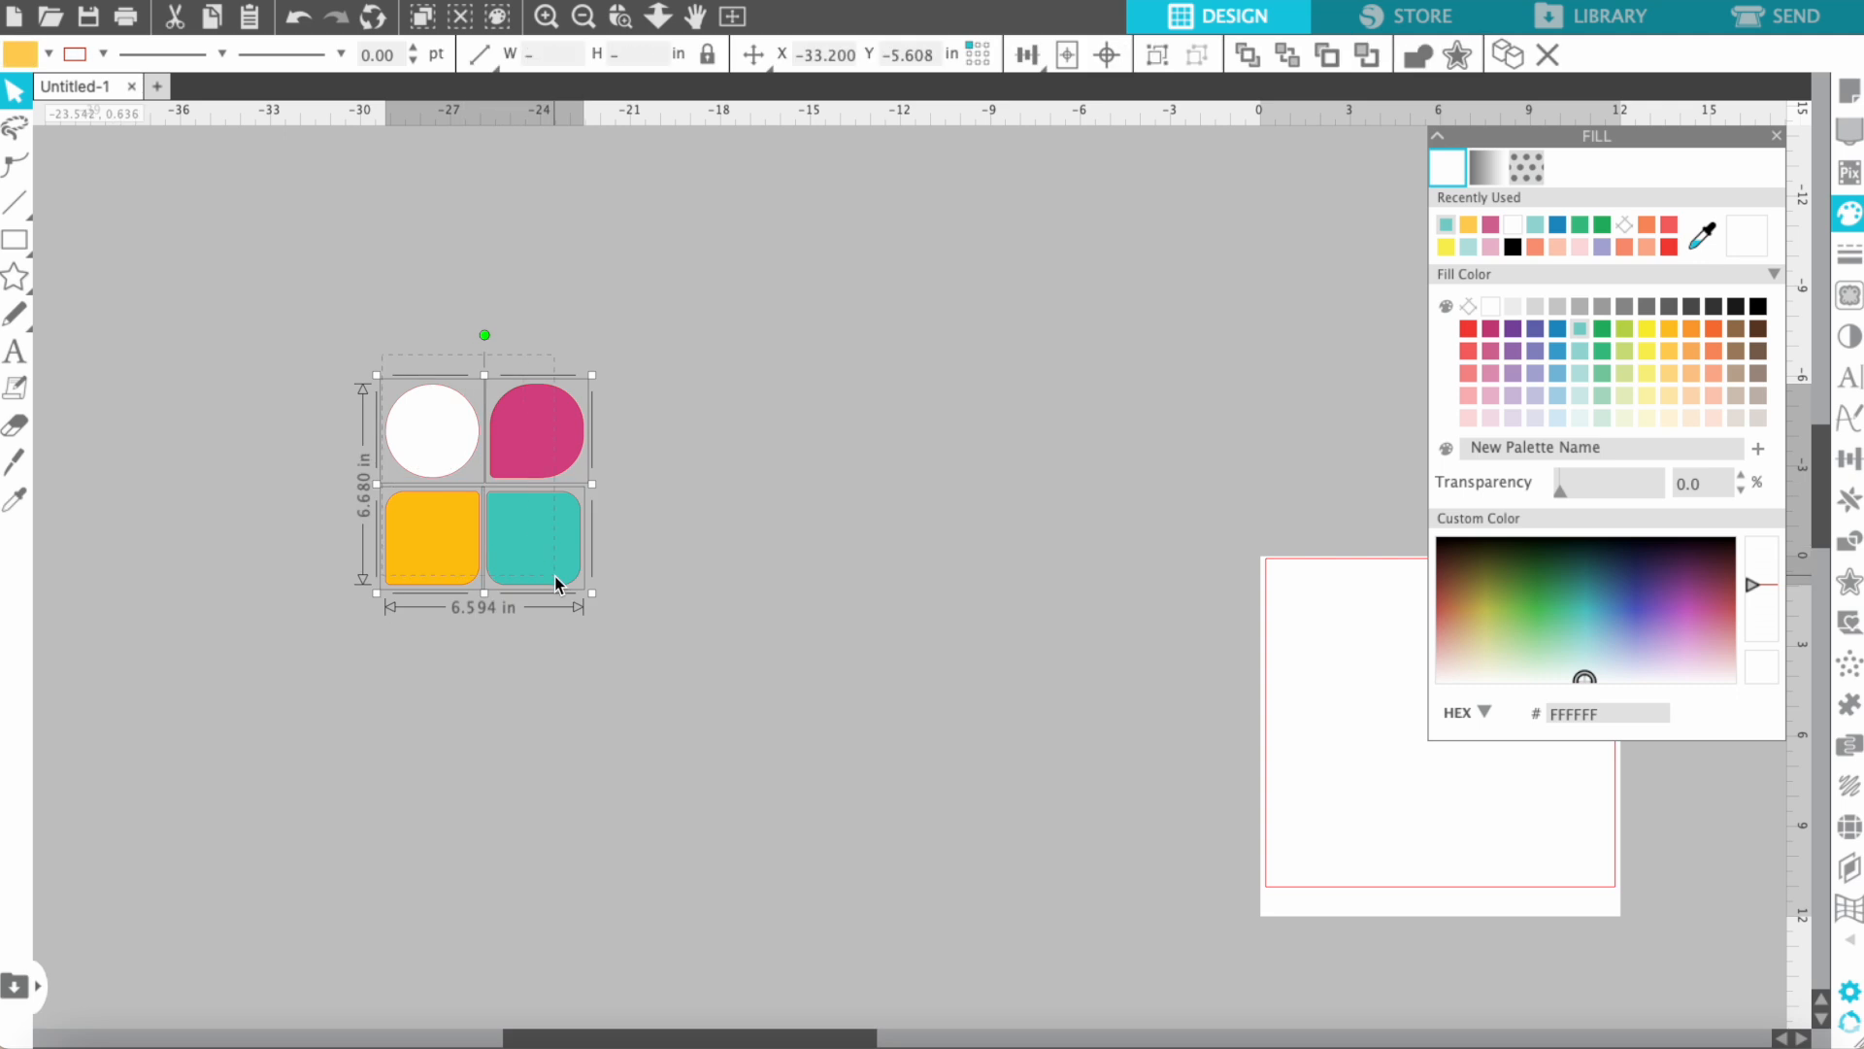
key("i")
key("v")
left_click_drag(435, 441, 540, 666)
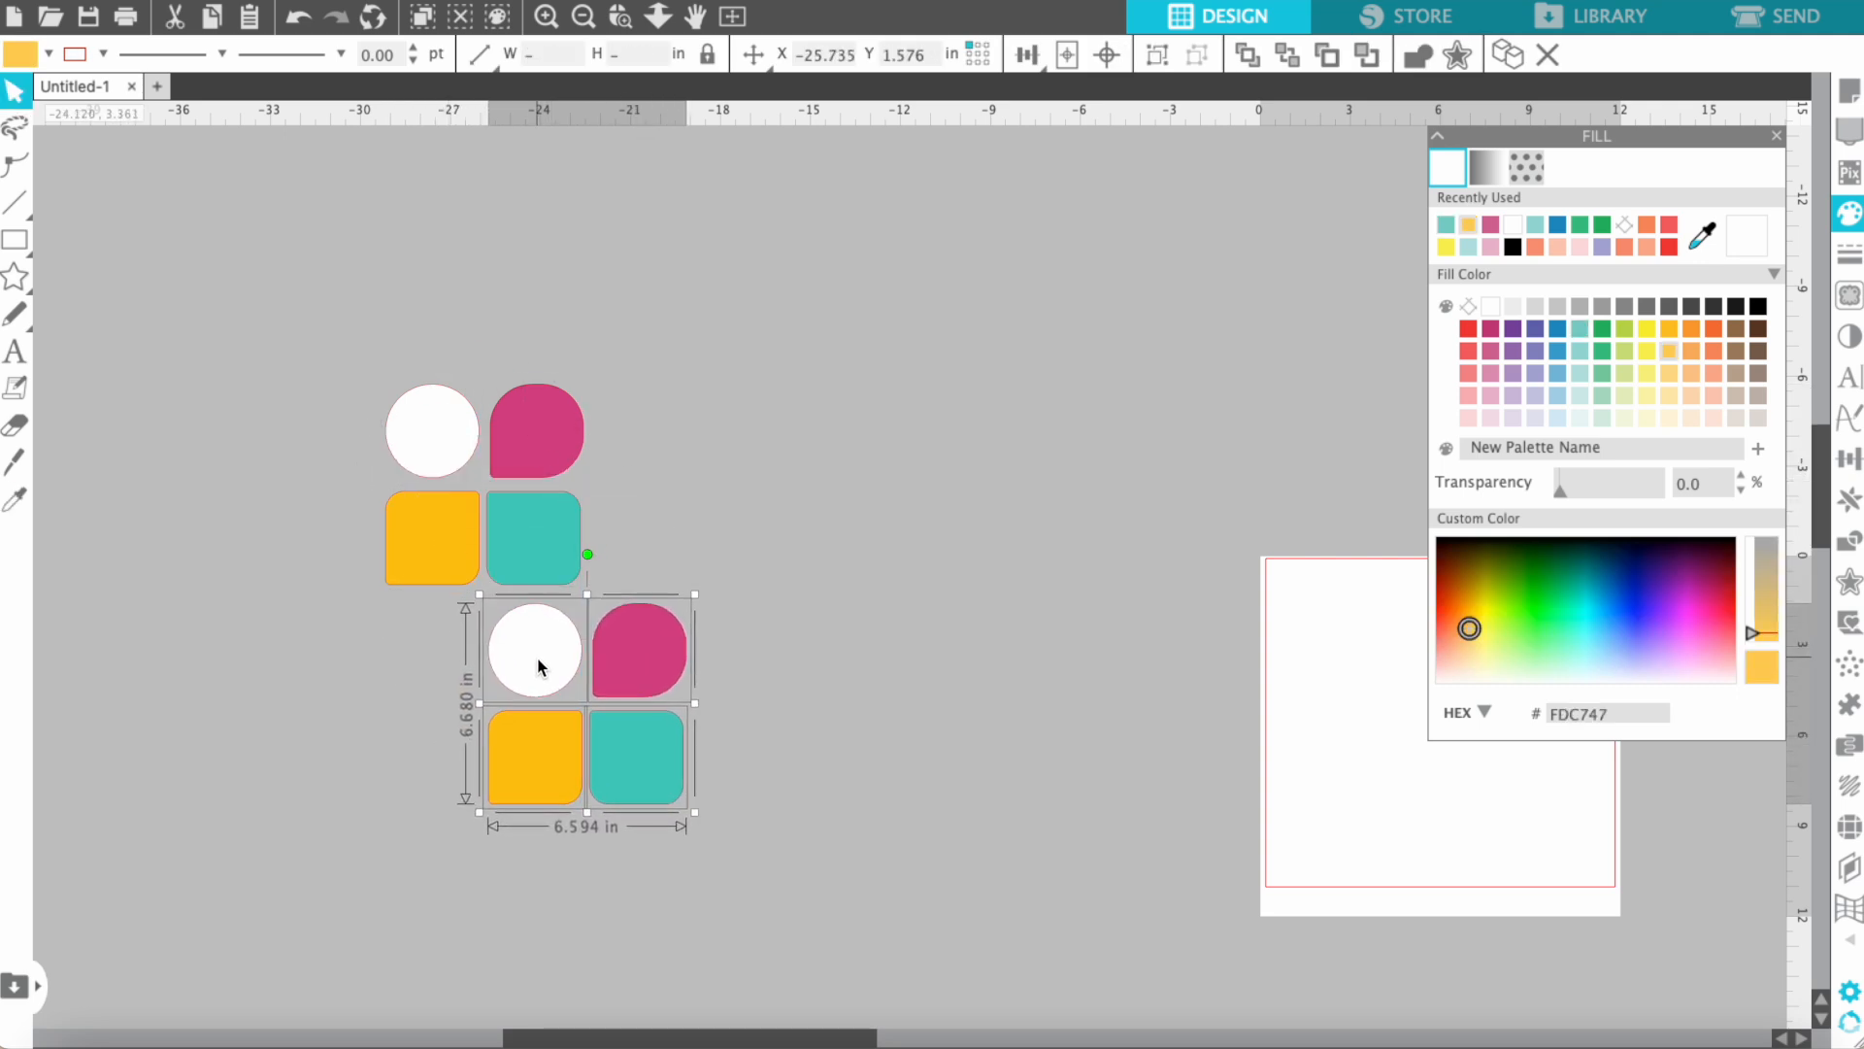
left_click(892, 615)
Step: Add a third copy of the four-shape set above the original, offset one column to the left
left_click(654, 778)
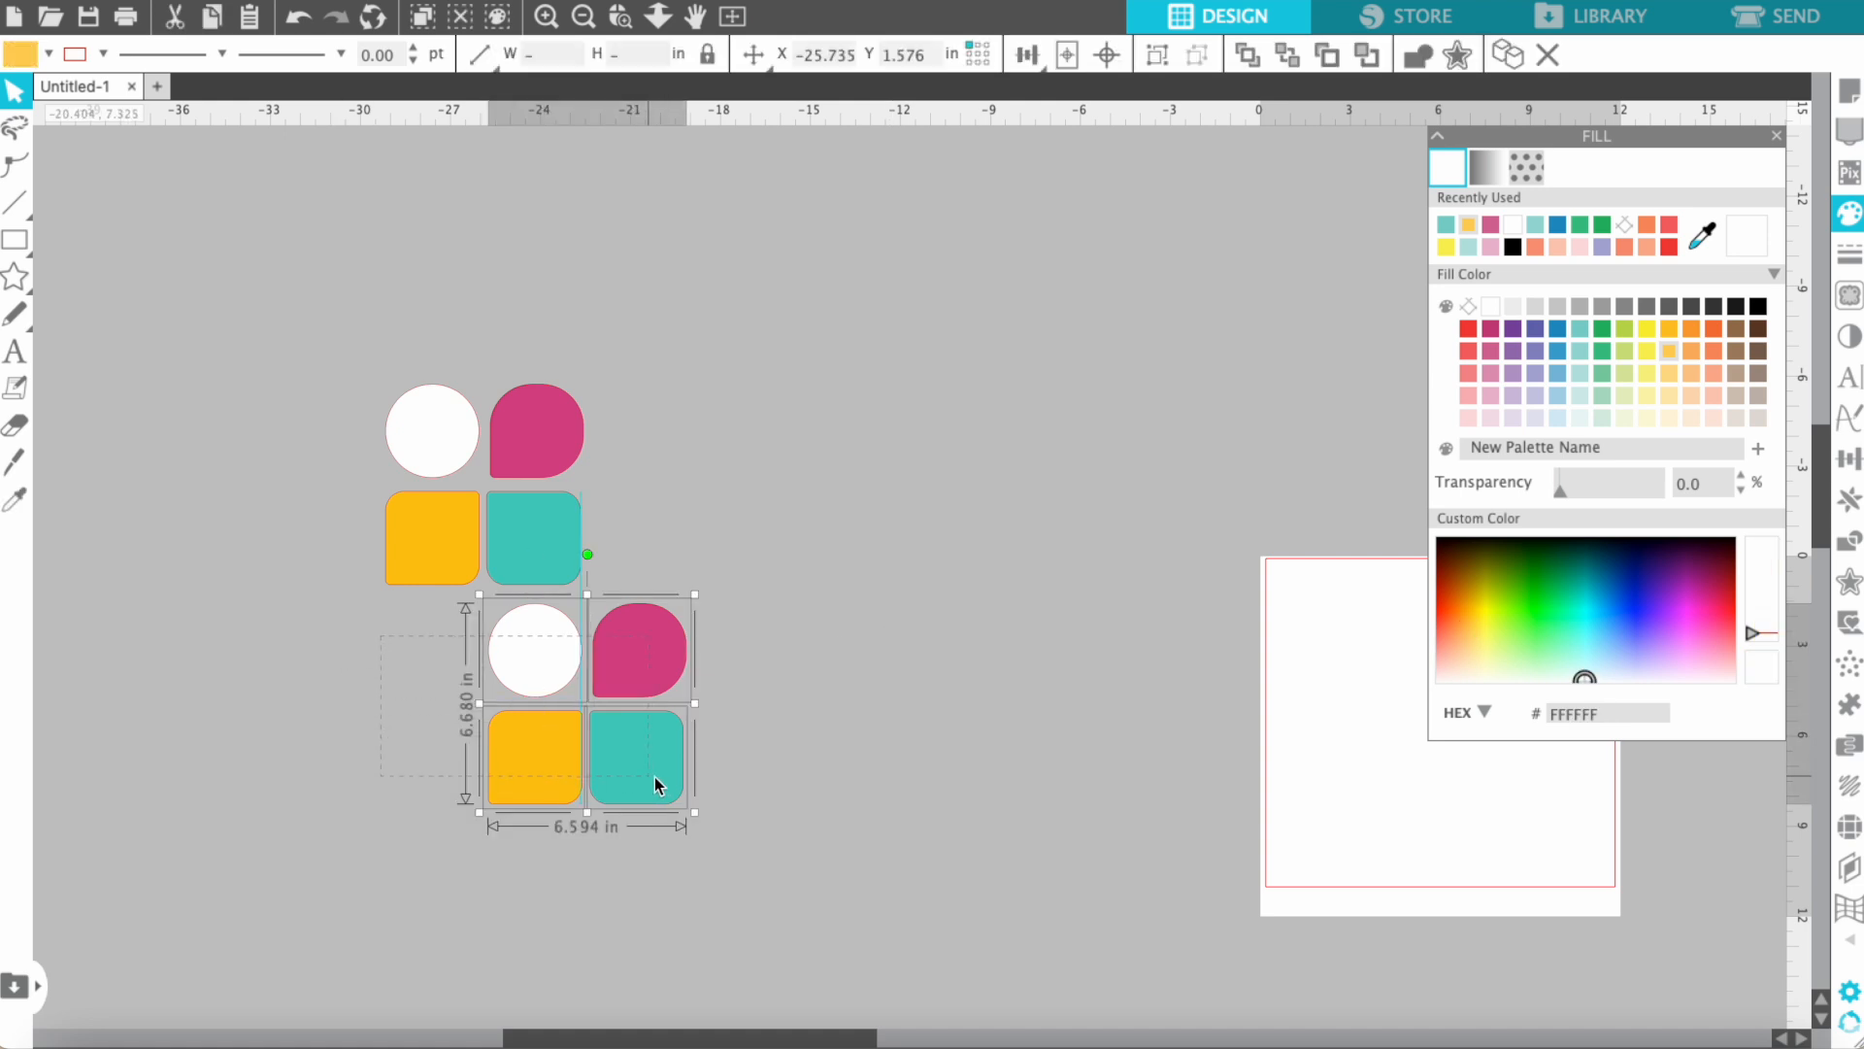
left_click_drag(656, 766, 423, 335)
left_click(841, 358)
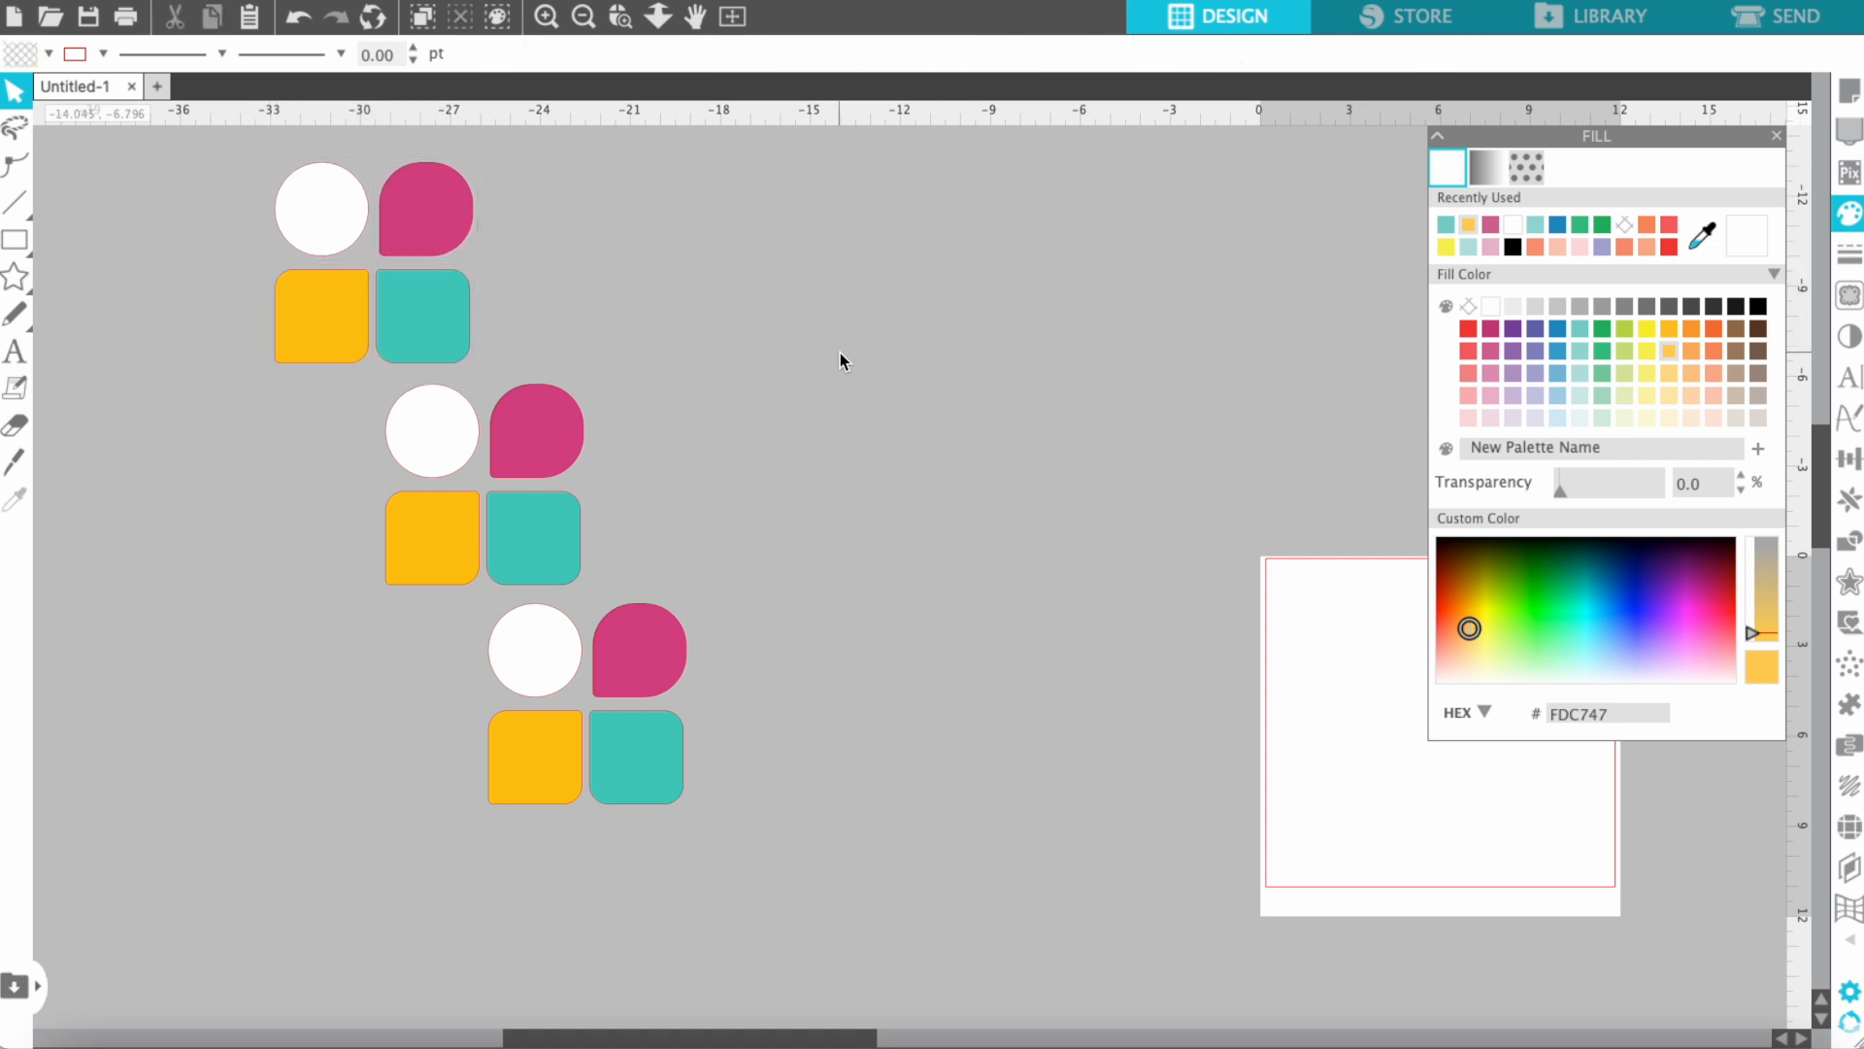
key("super+minus")
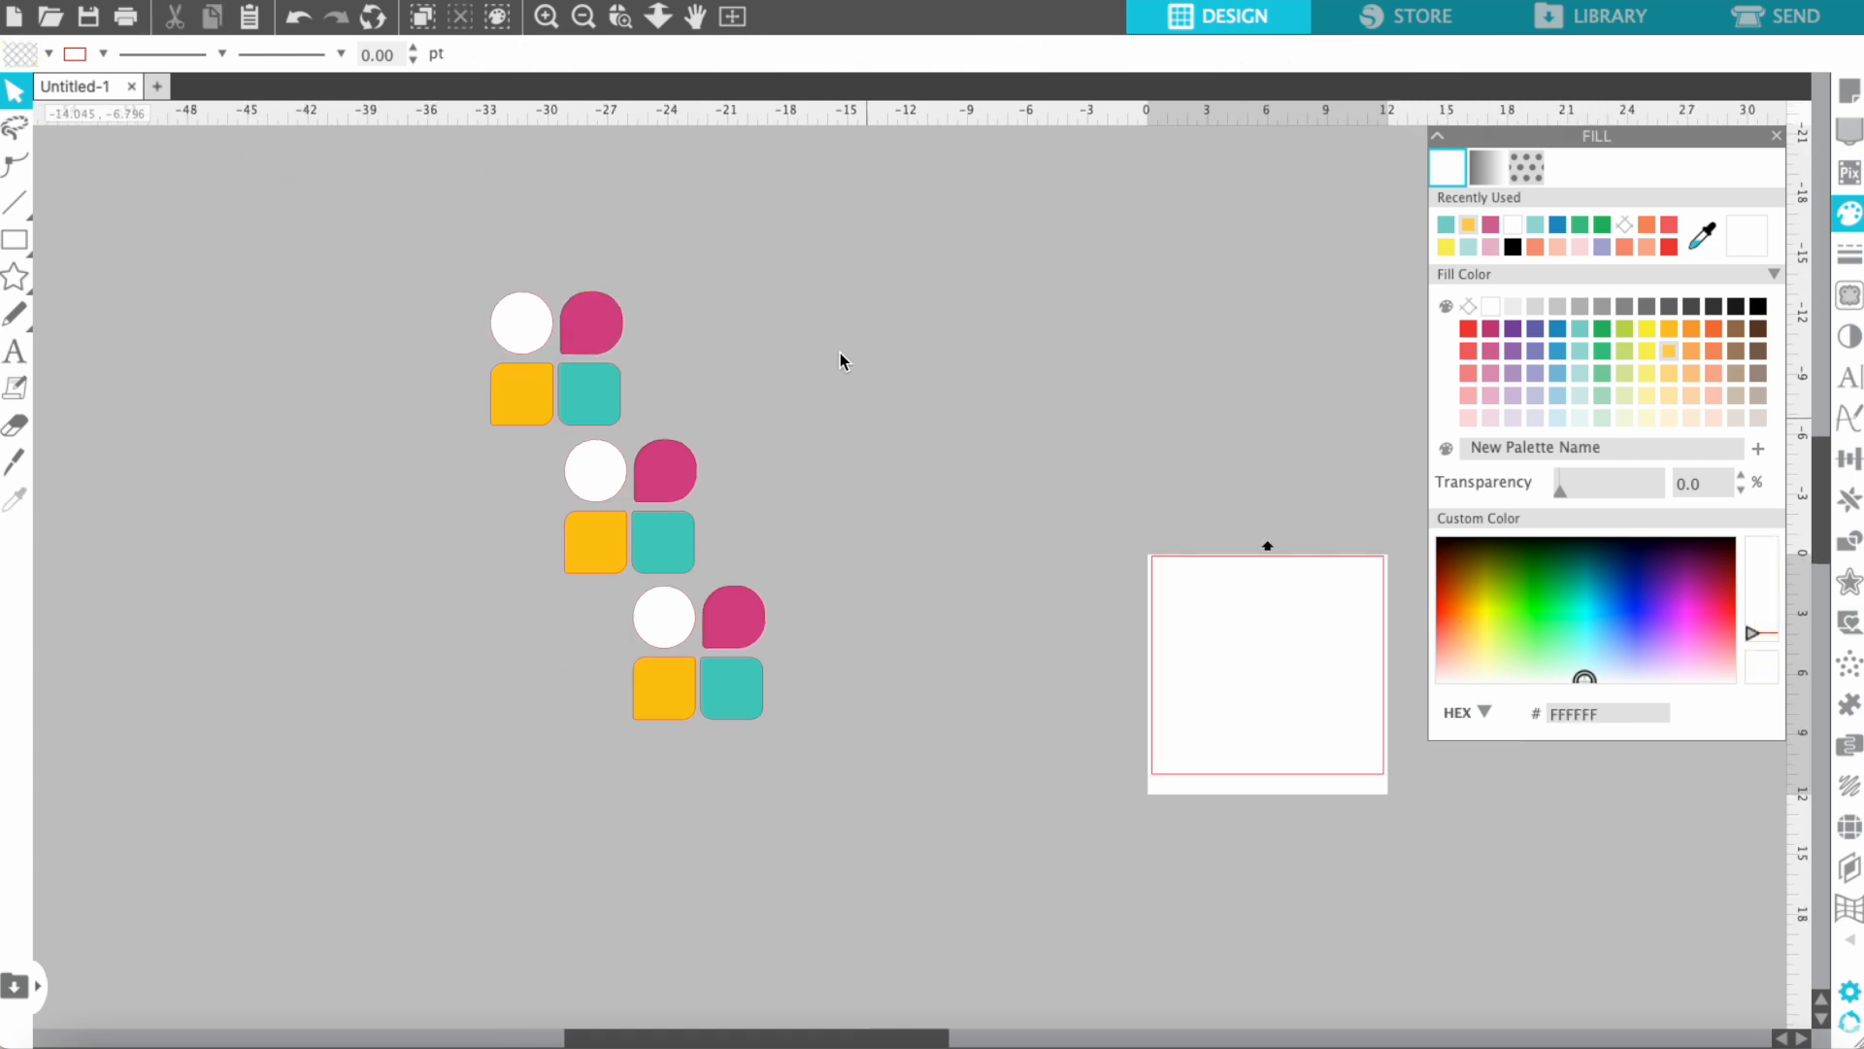
key("super+equal")
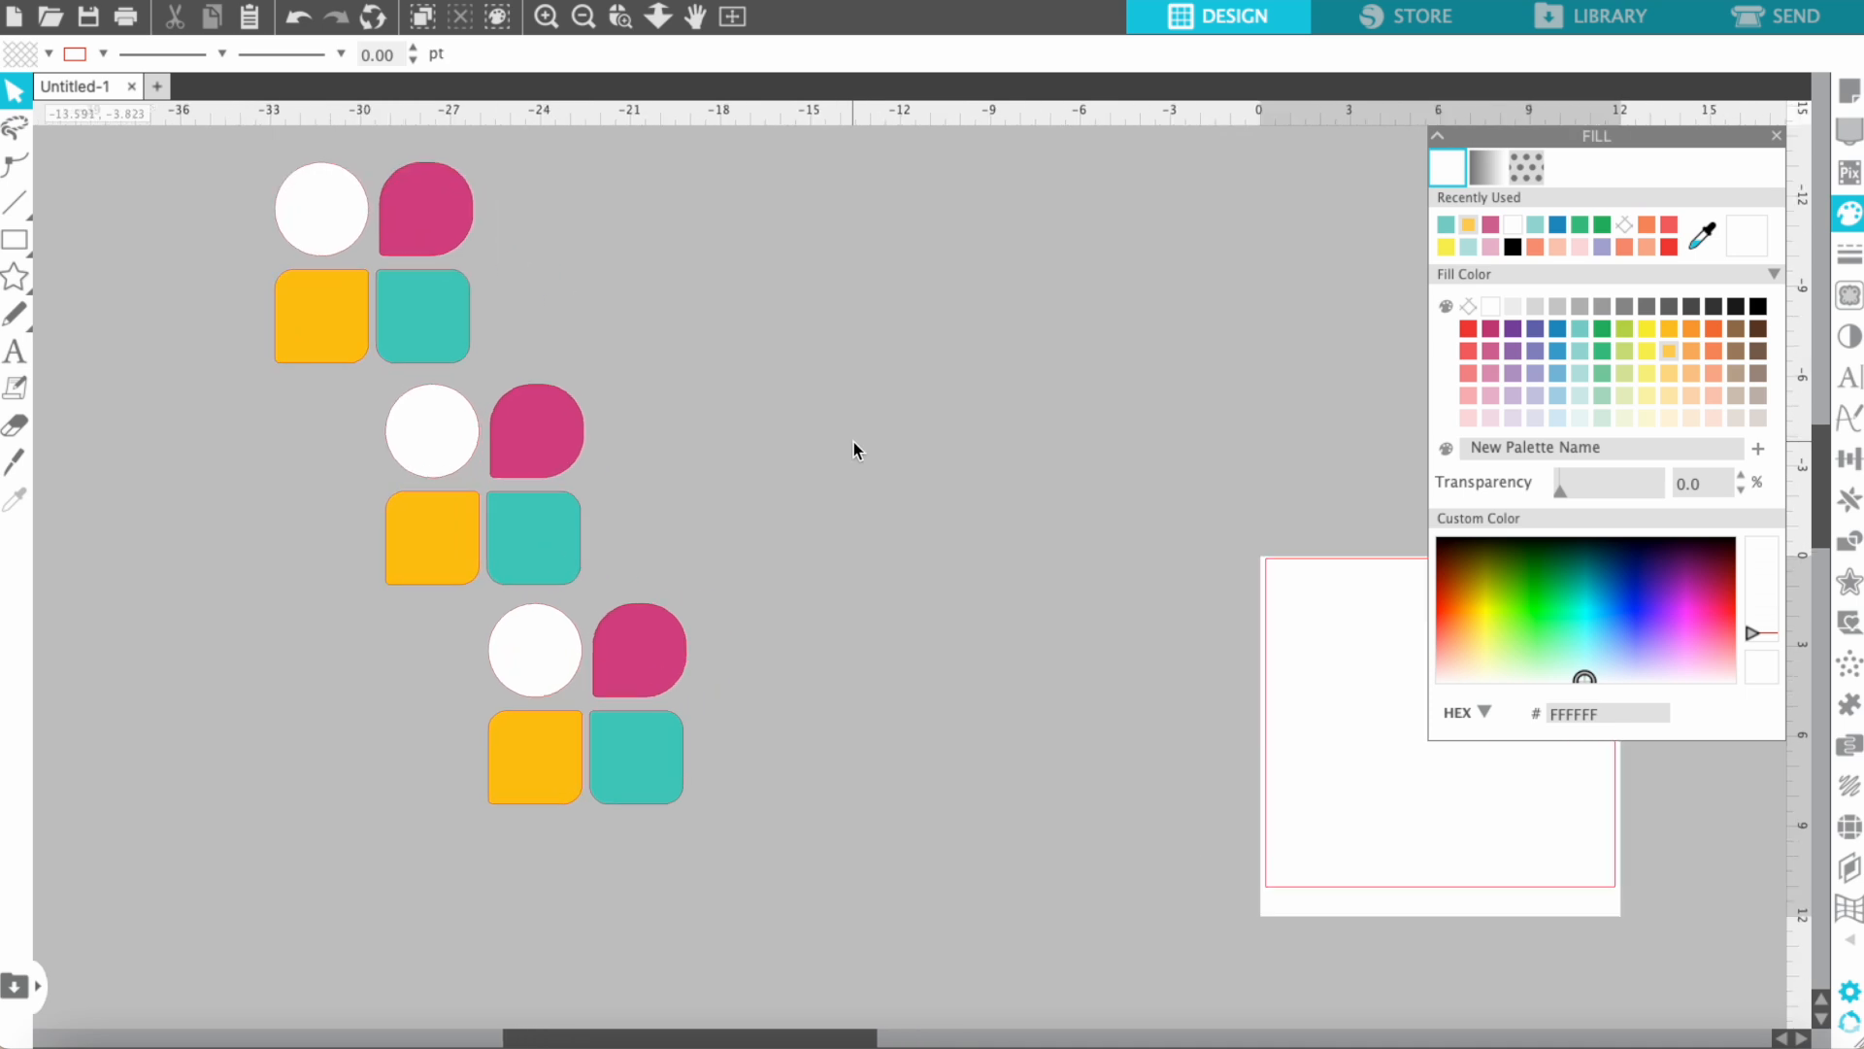
Step: Copy the lowest four-shape set, rotate the copy 180 degrees and place it directly right of the top set
scroll(851, 445, "left", 2)
left_click_drag(641, 736, 801, 826)
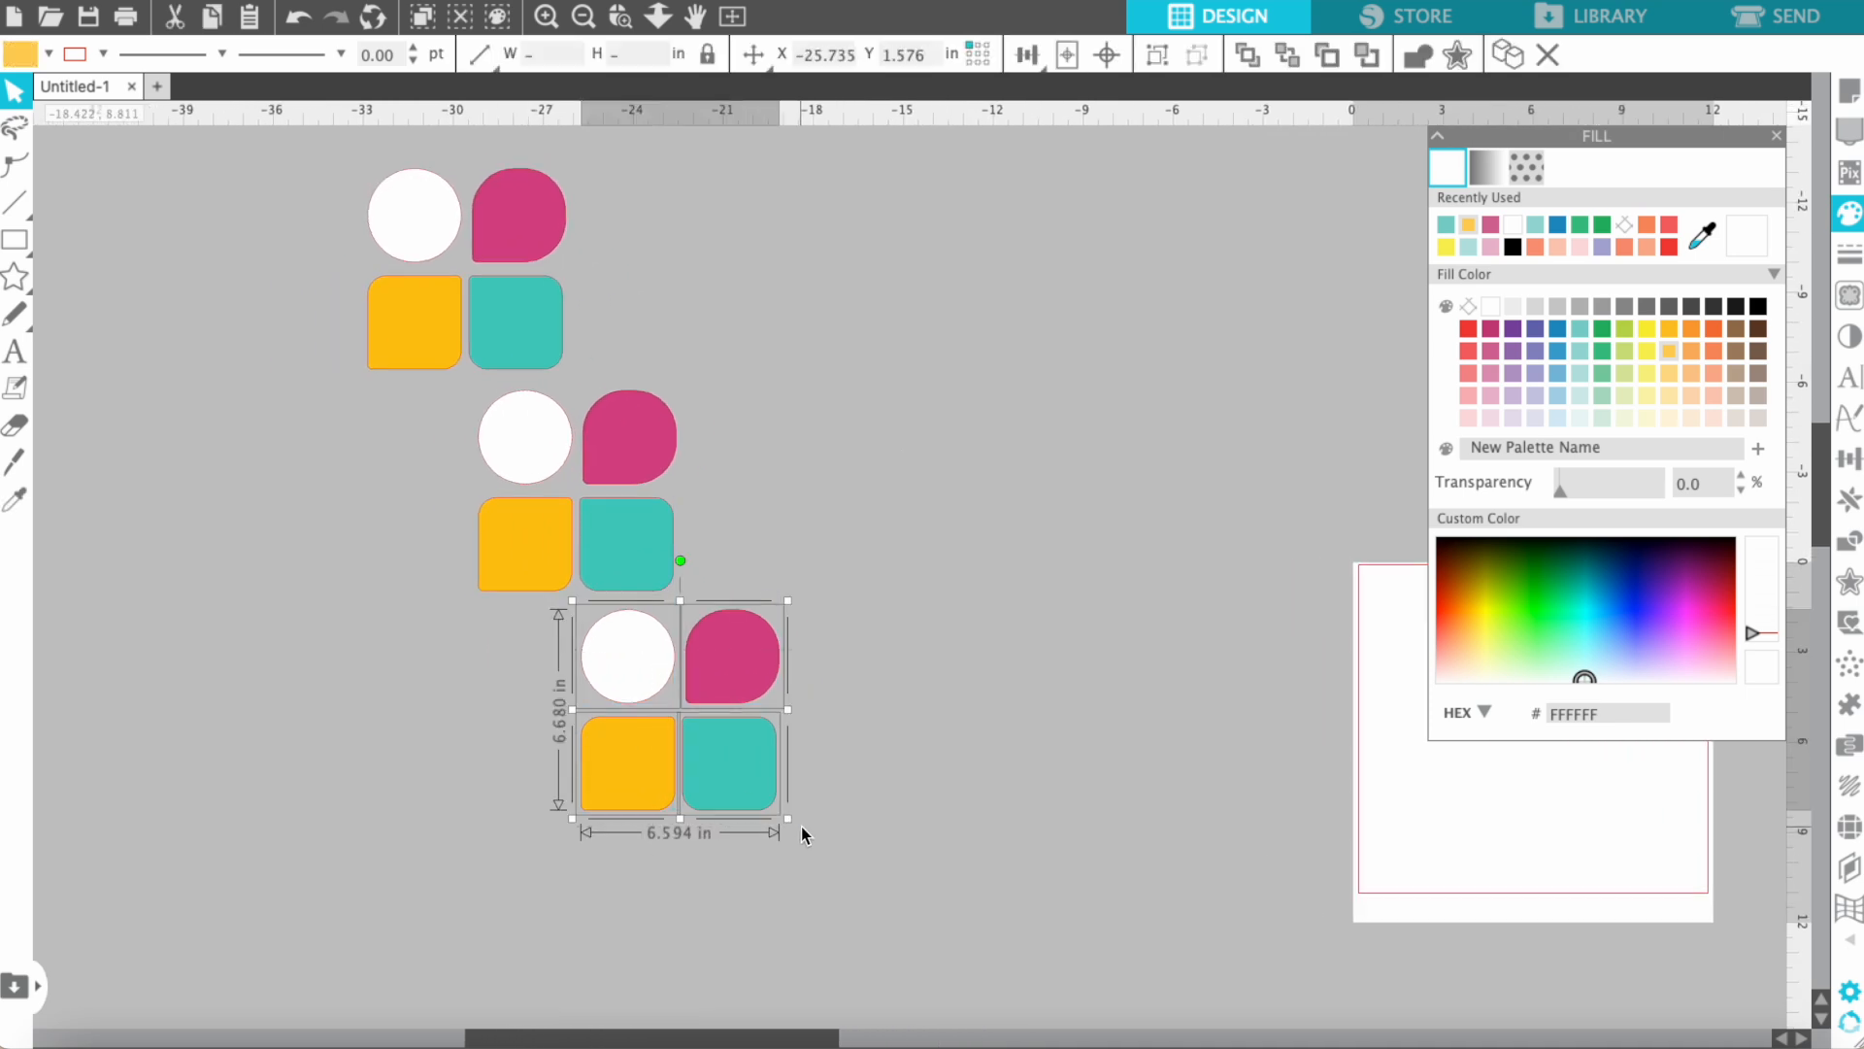
left_click_drag(616, 657, 1005, 430)
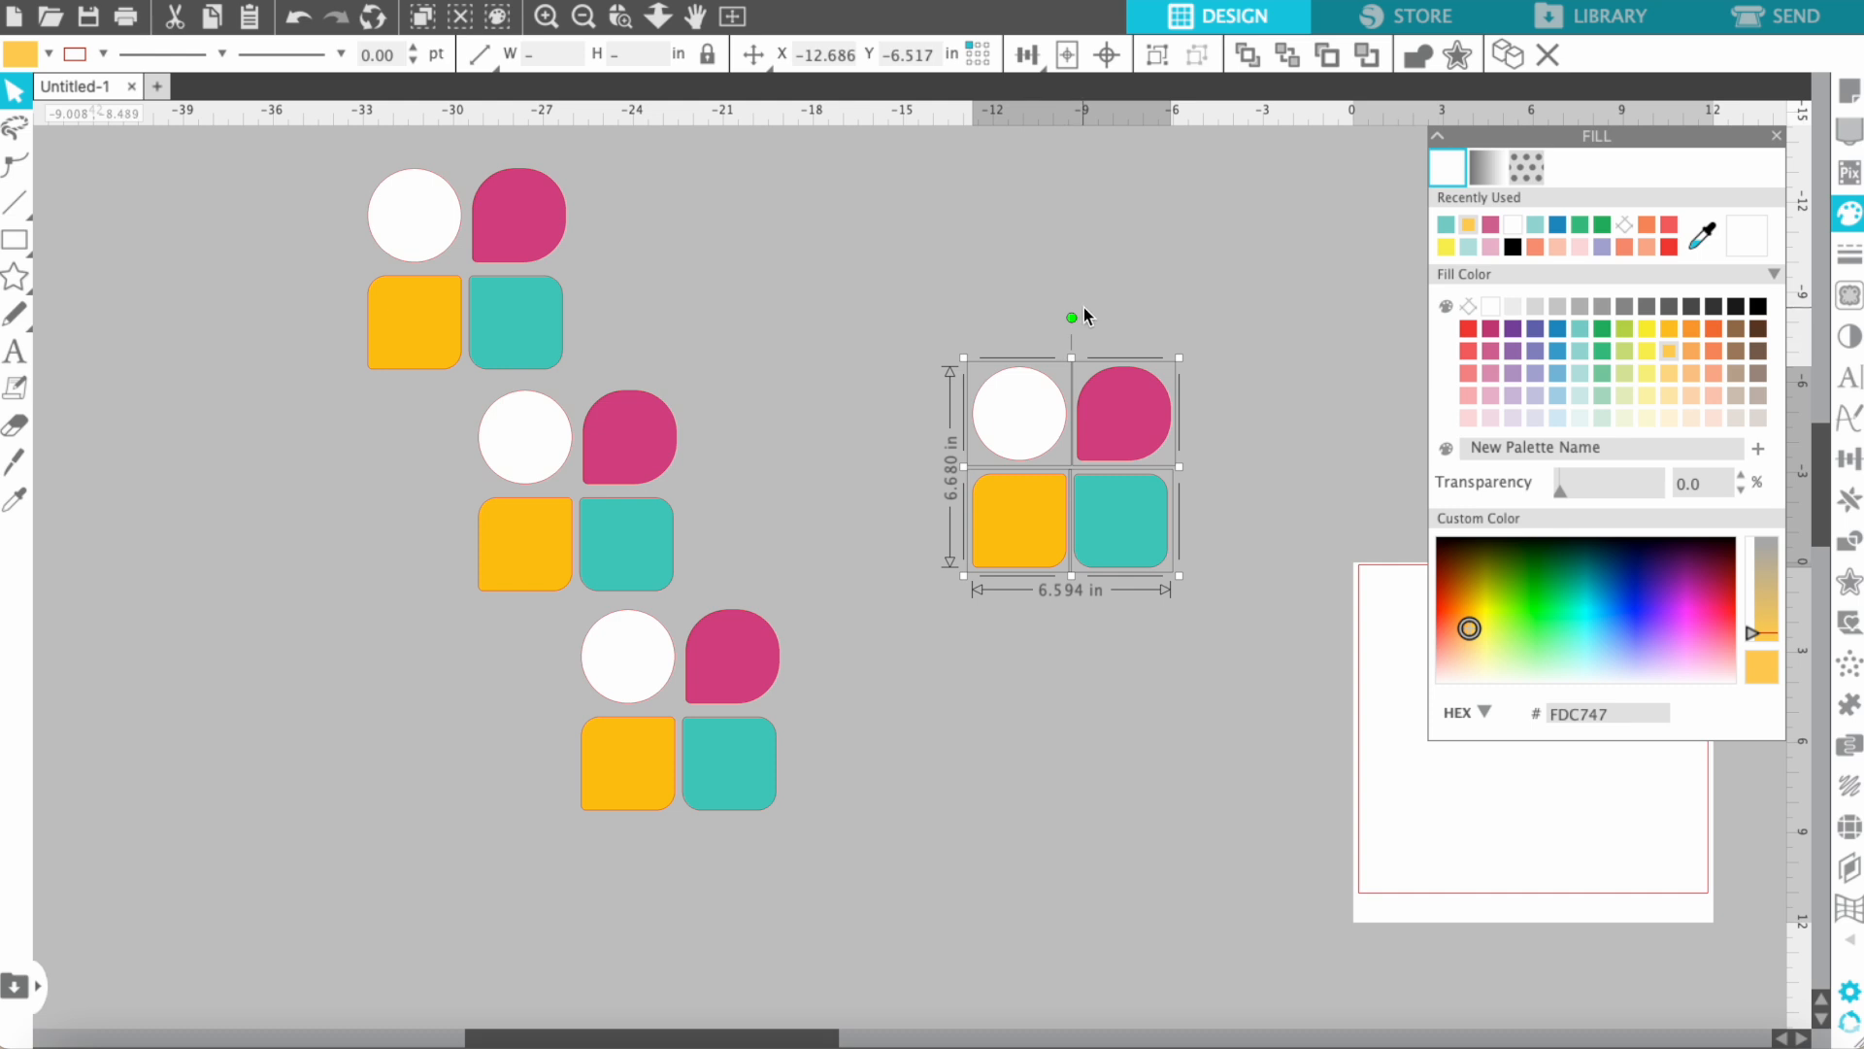
left_click_drag(1072, 318, 1072, 615)
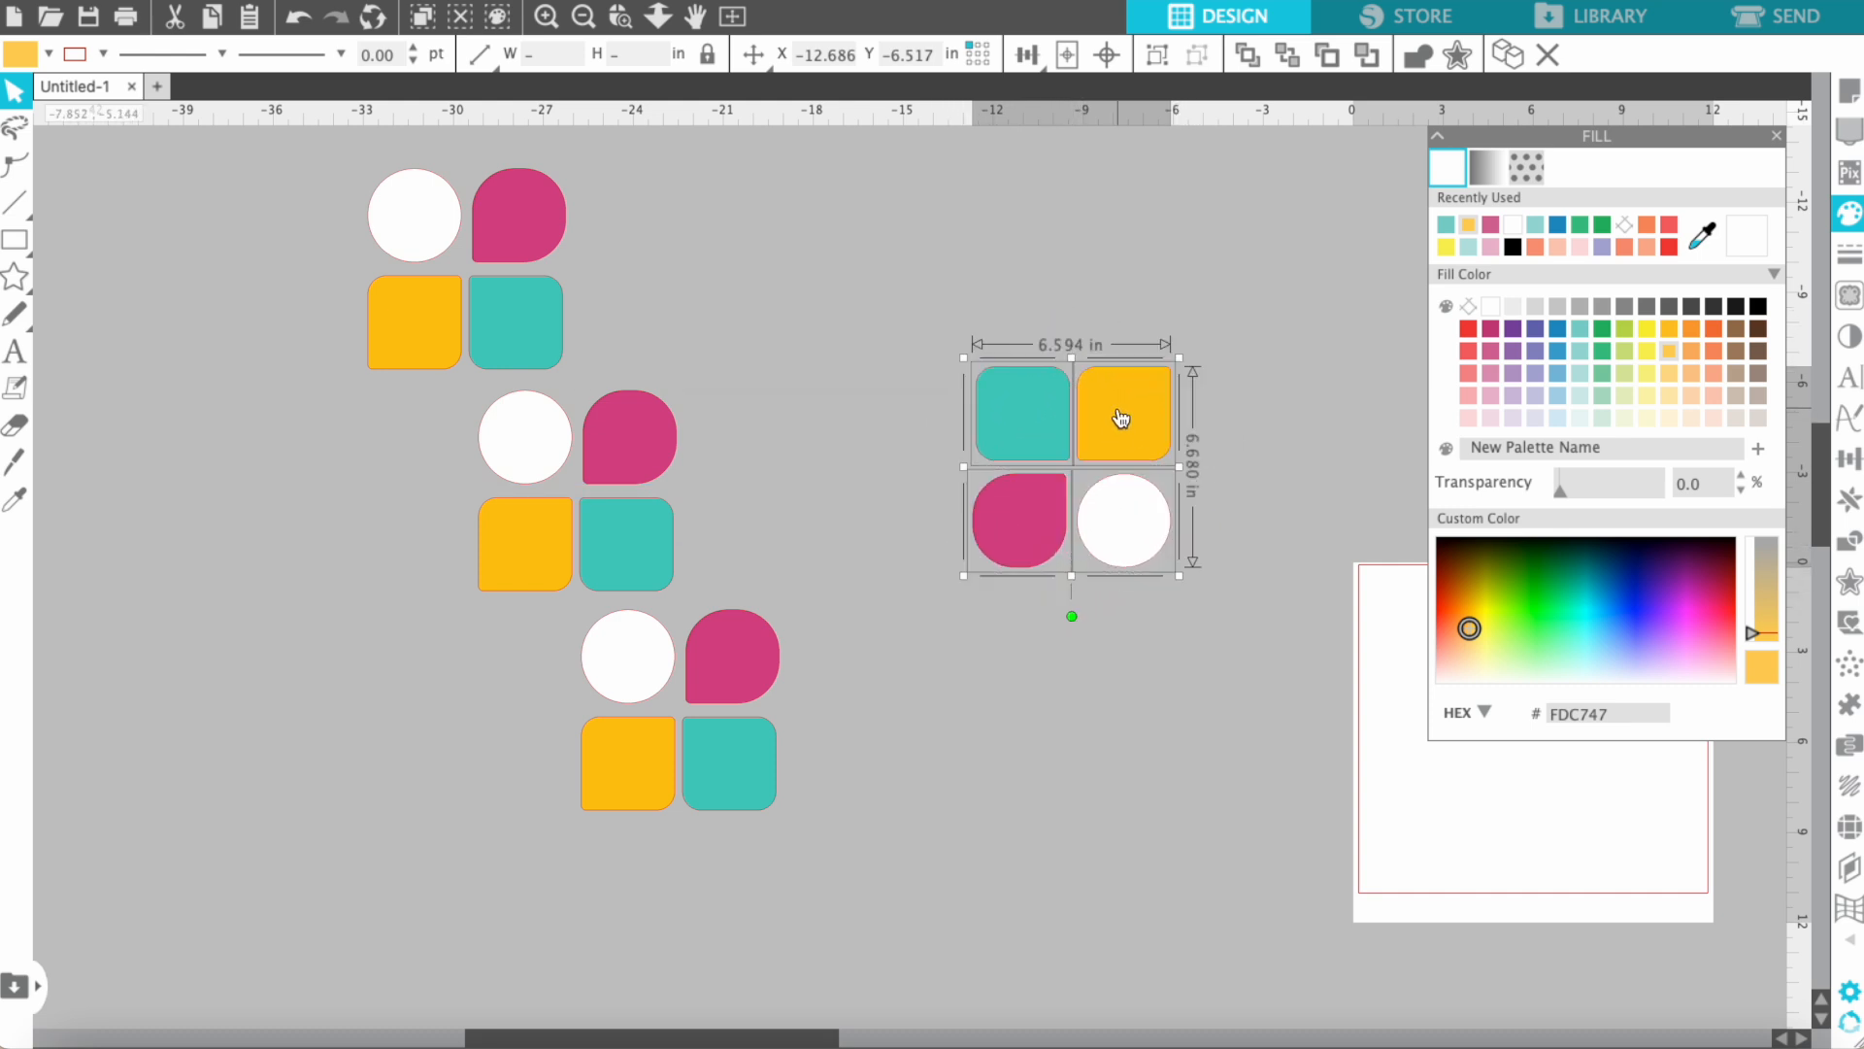
left_click_drag(1119, 415, 723, 218)
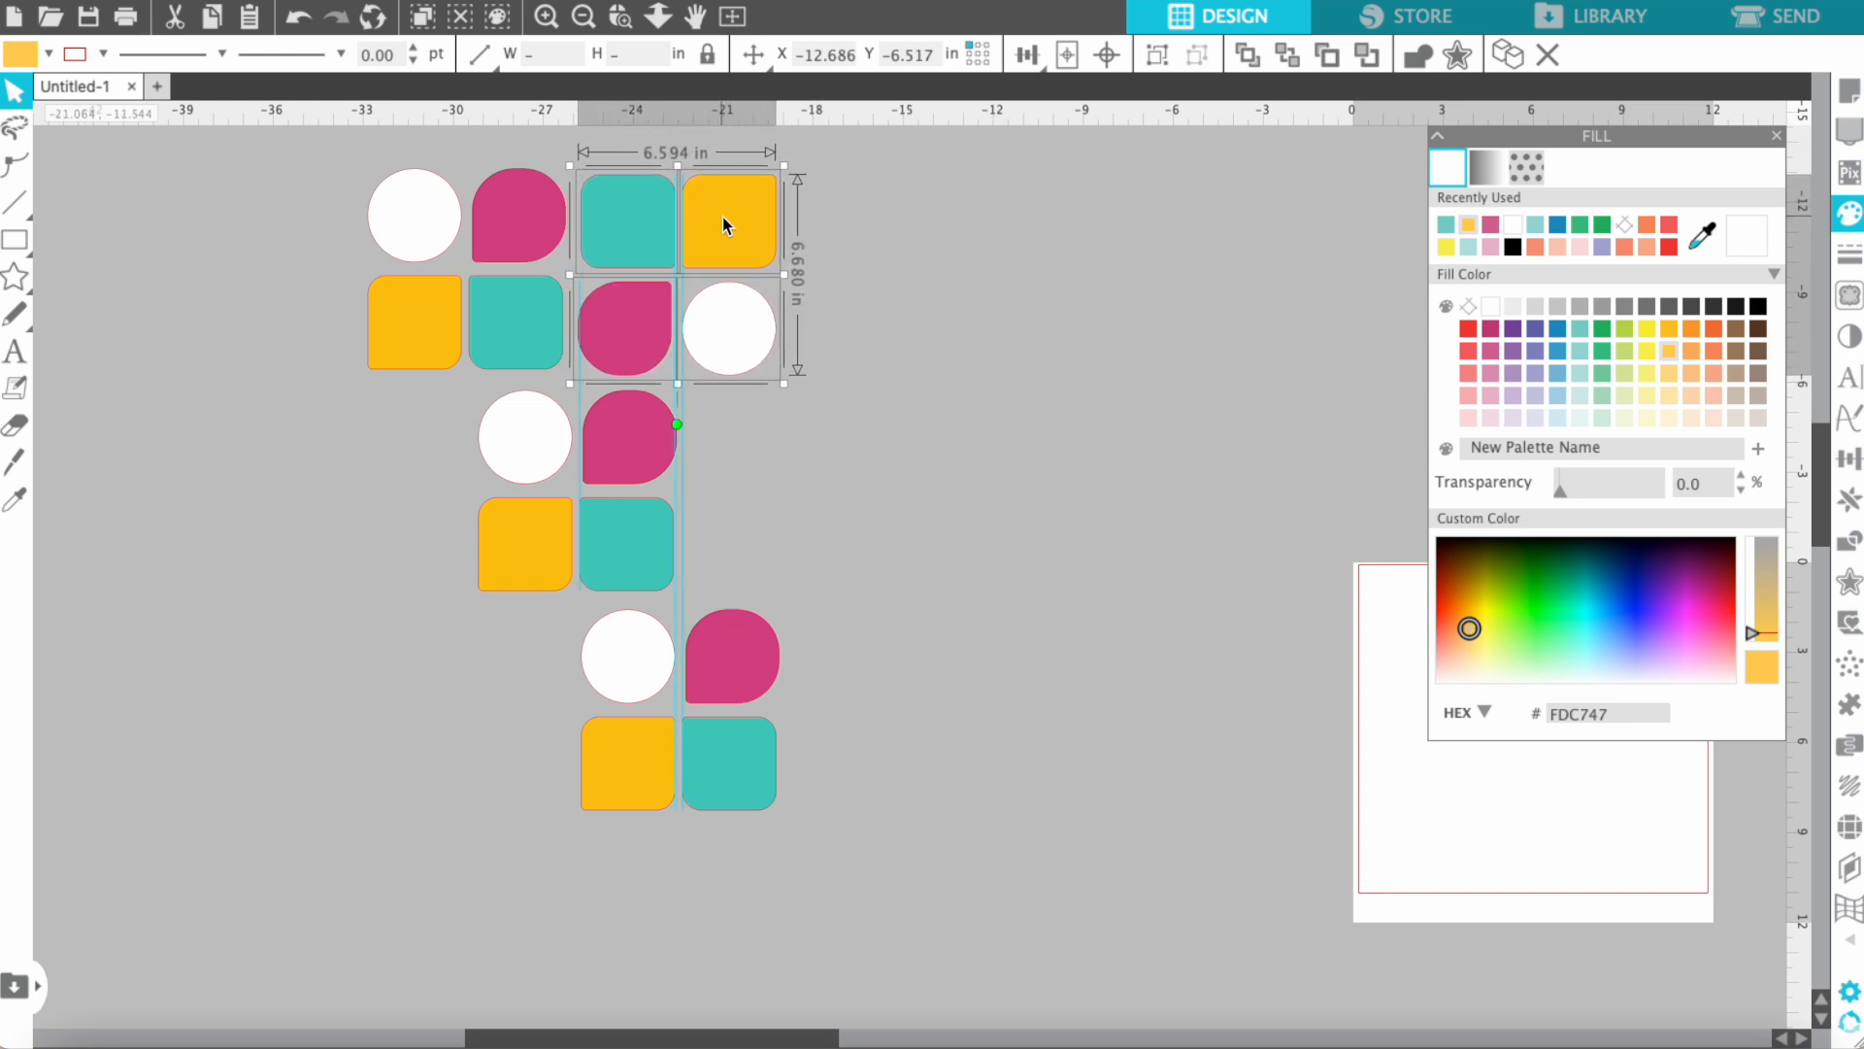
left_click(948, 459)
Step: Place another copy of the four-shape set left of the middle set, rotated a quarter turn counterclockwise
scroll(874, 380, "left", 2)
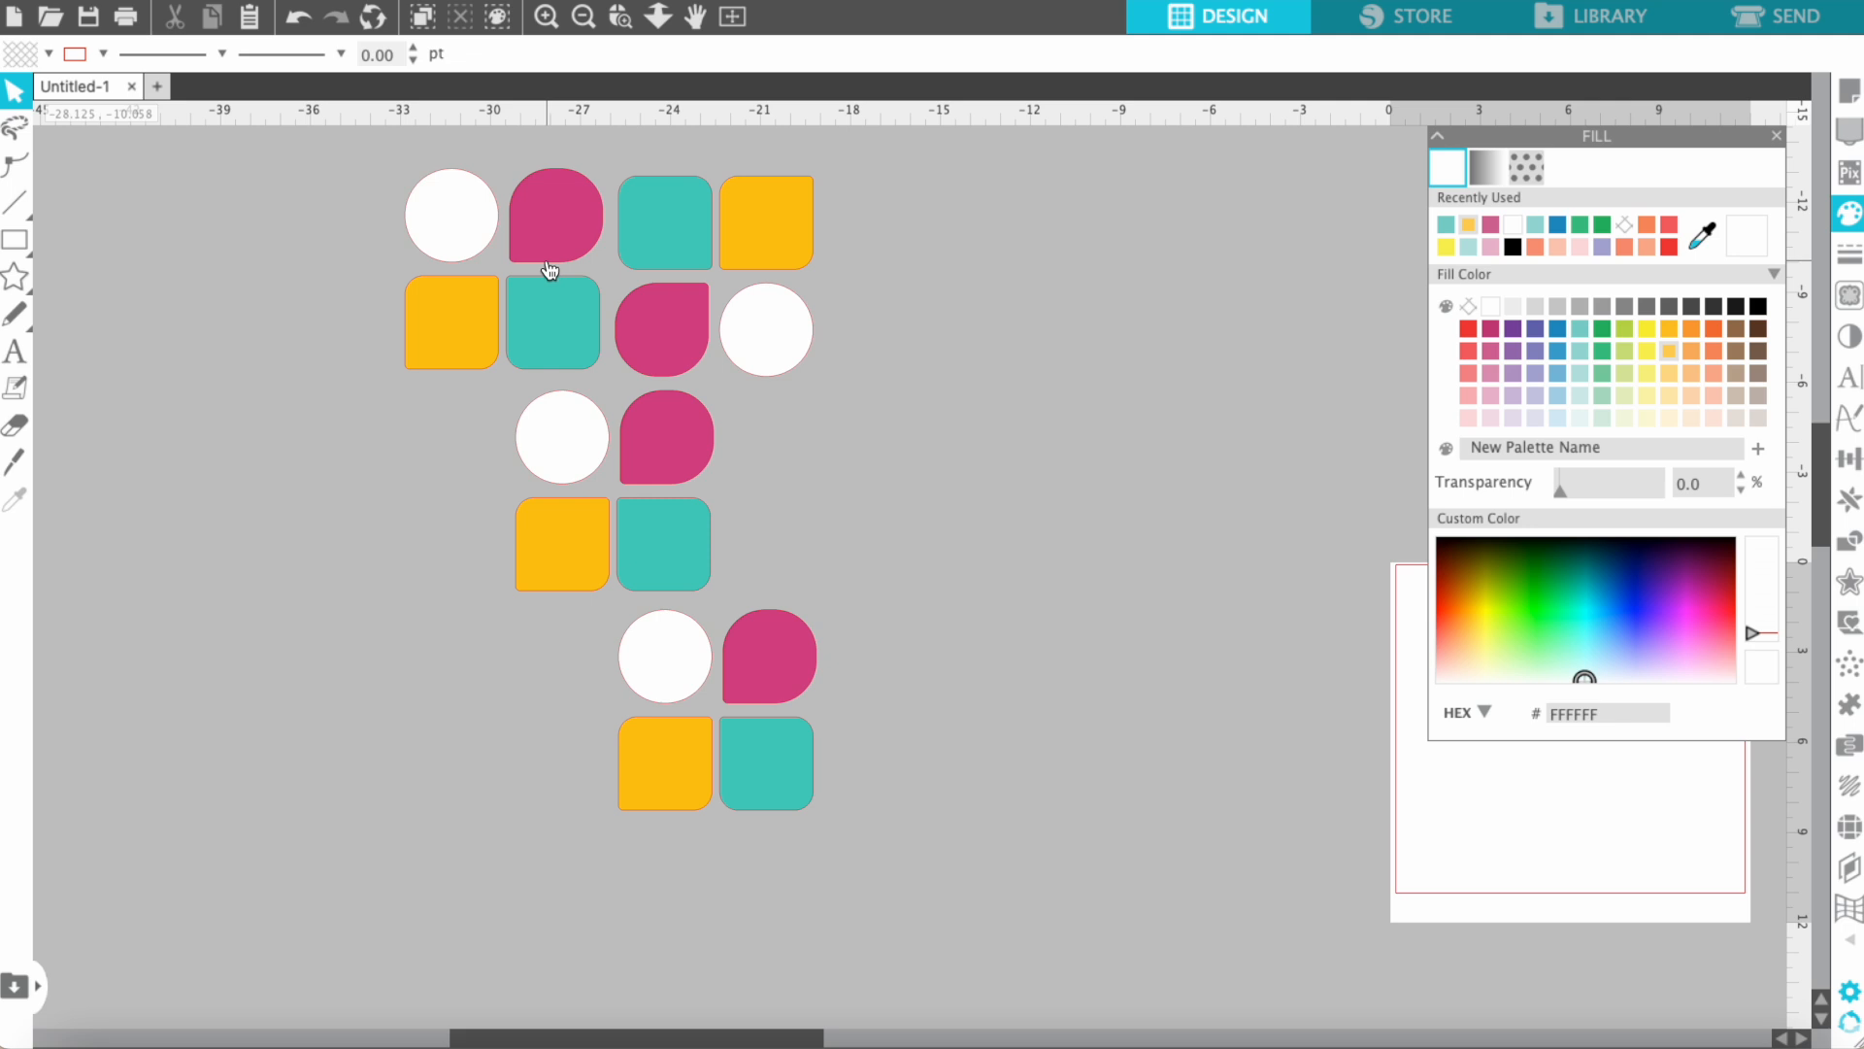
left_click_drag(502, 381, 448, 554)
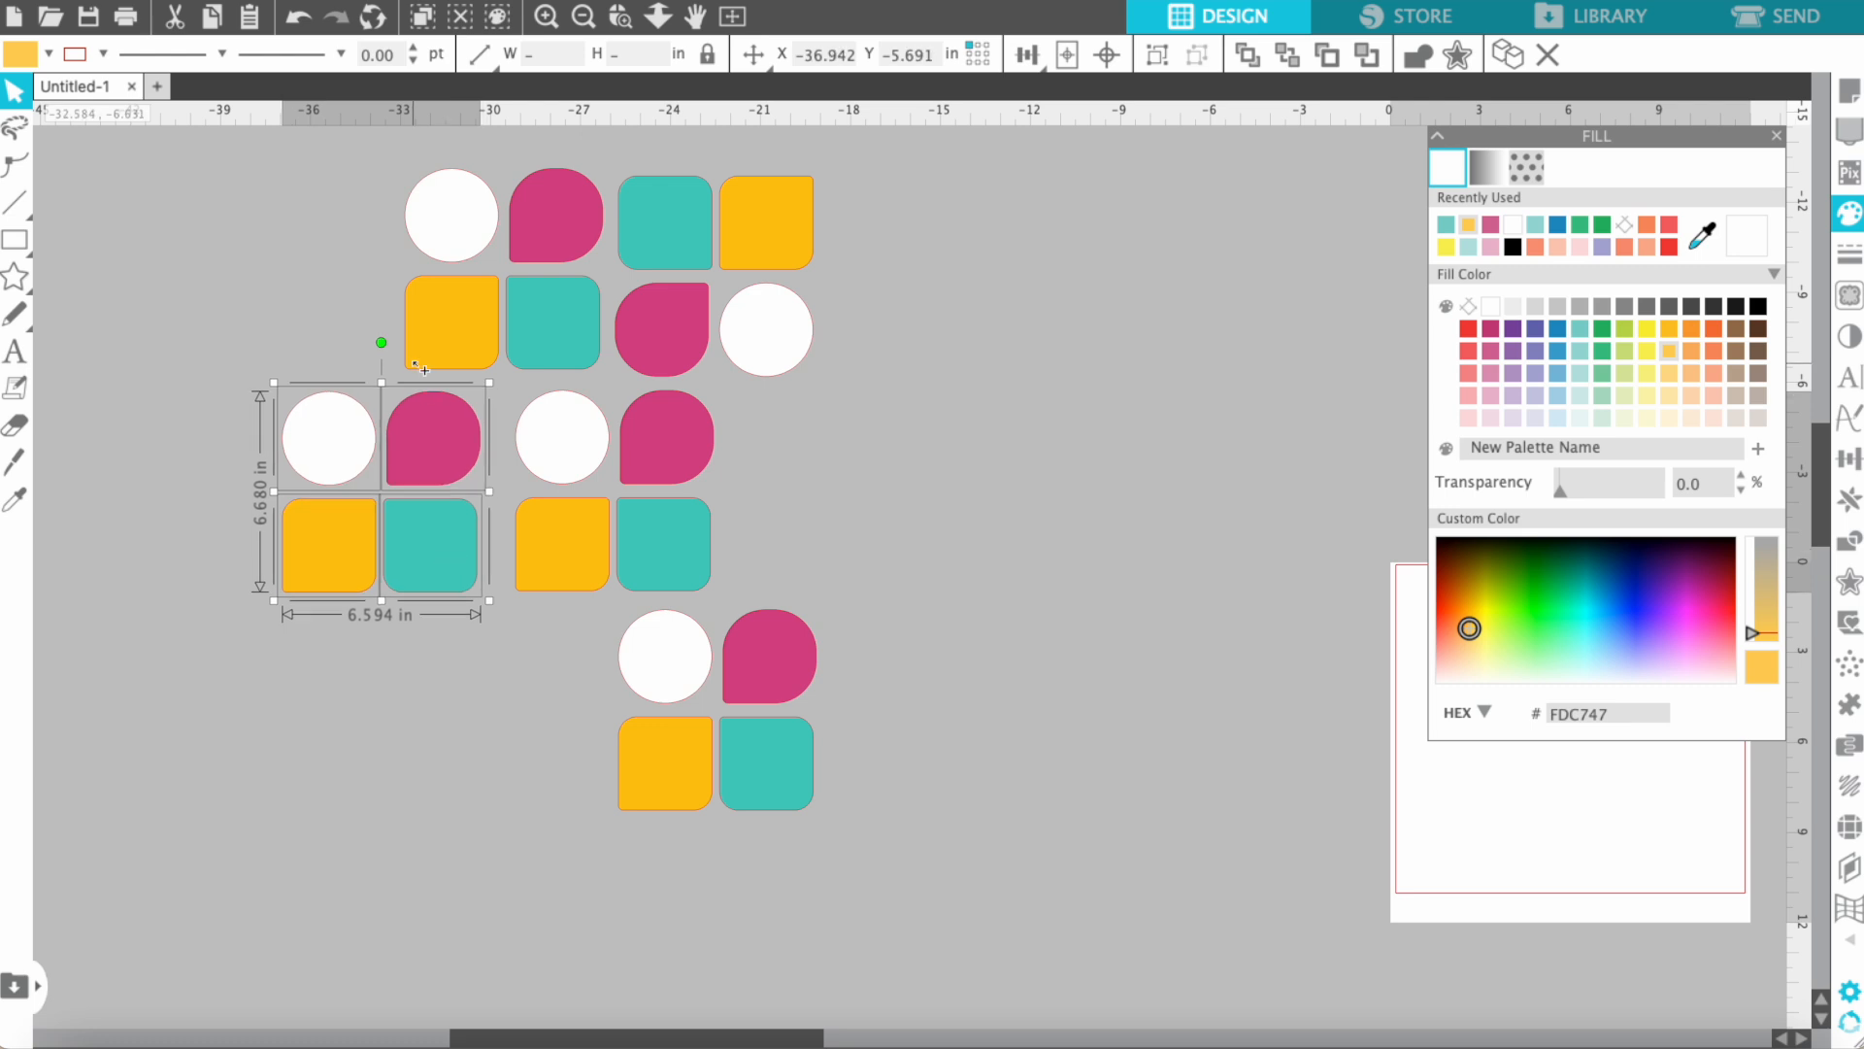
left_click_drag(382, 344, 261, 501)
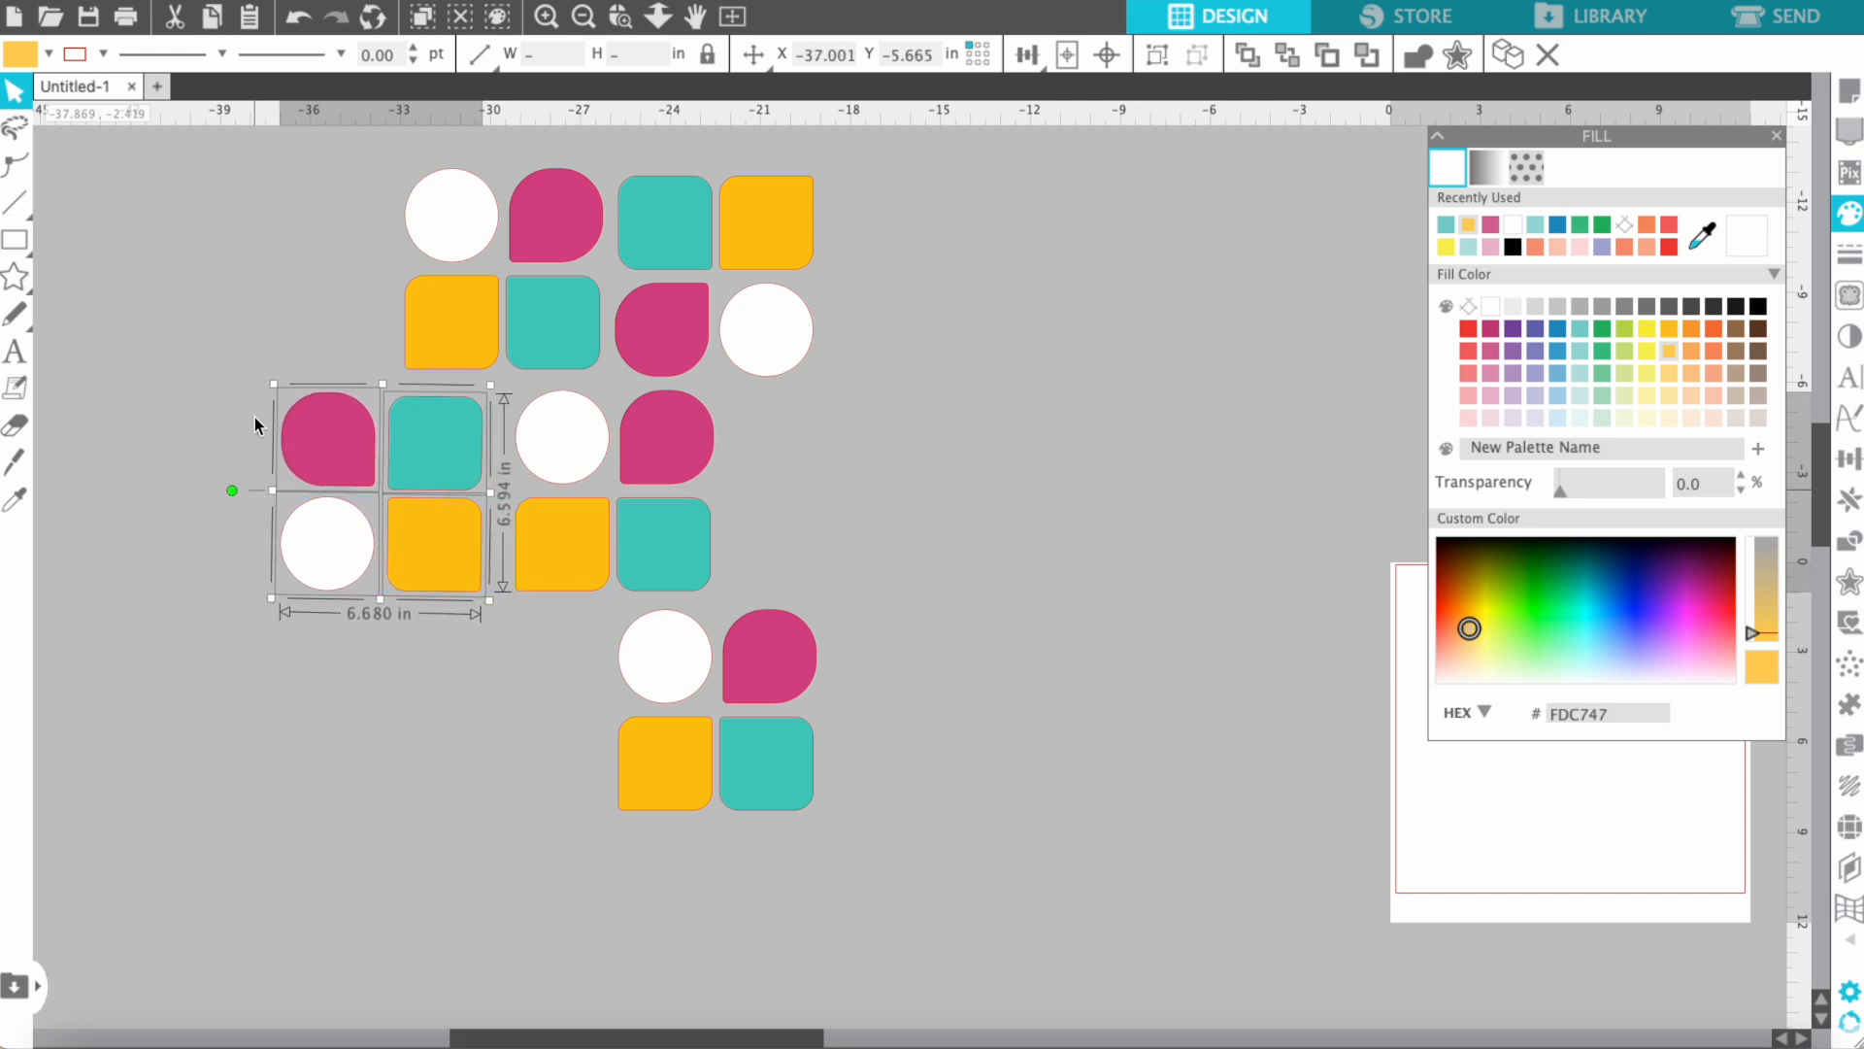
left_click(230, 354)
left_click_drag(438, 557, 450, 554)
left_click(528, 710)
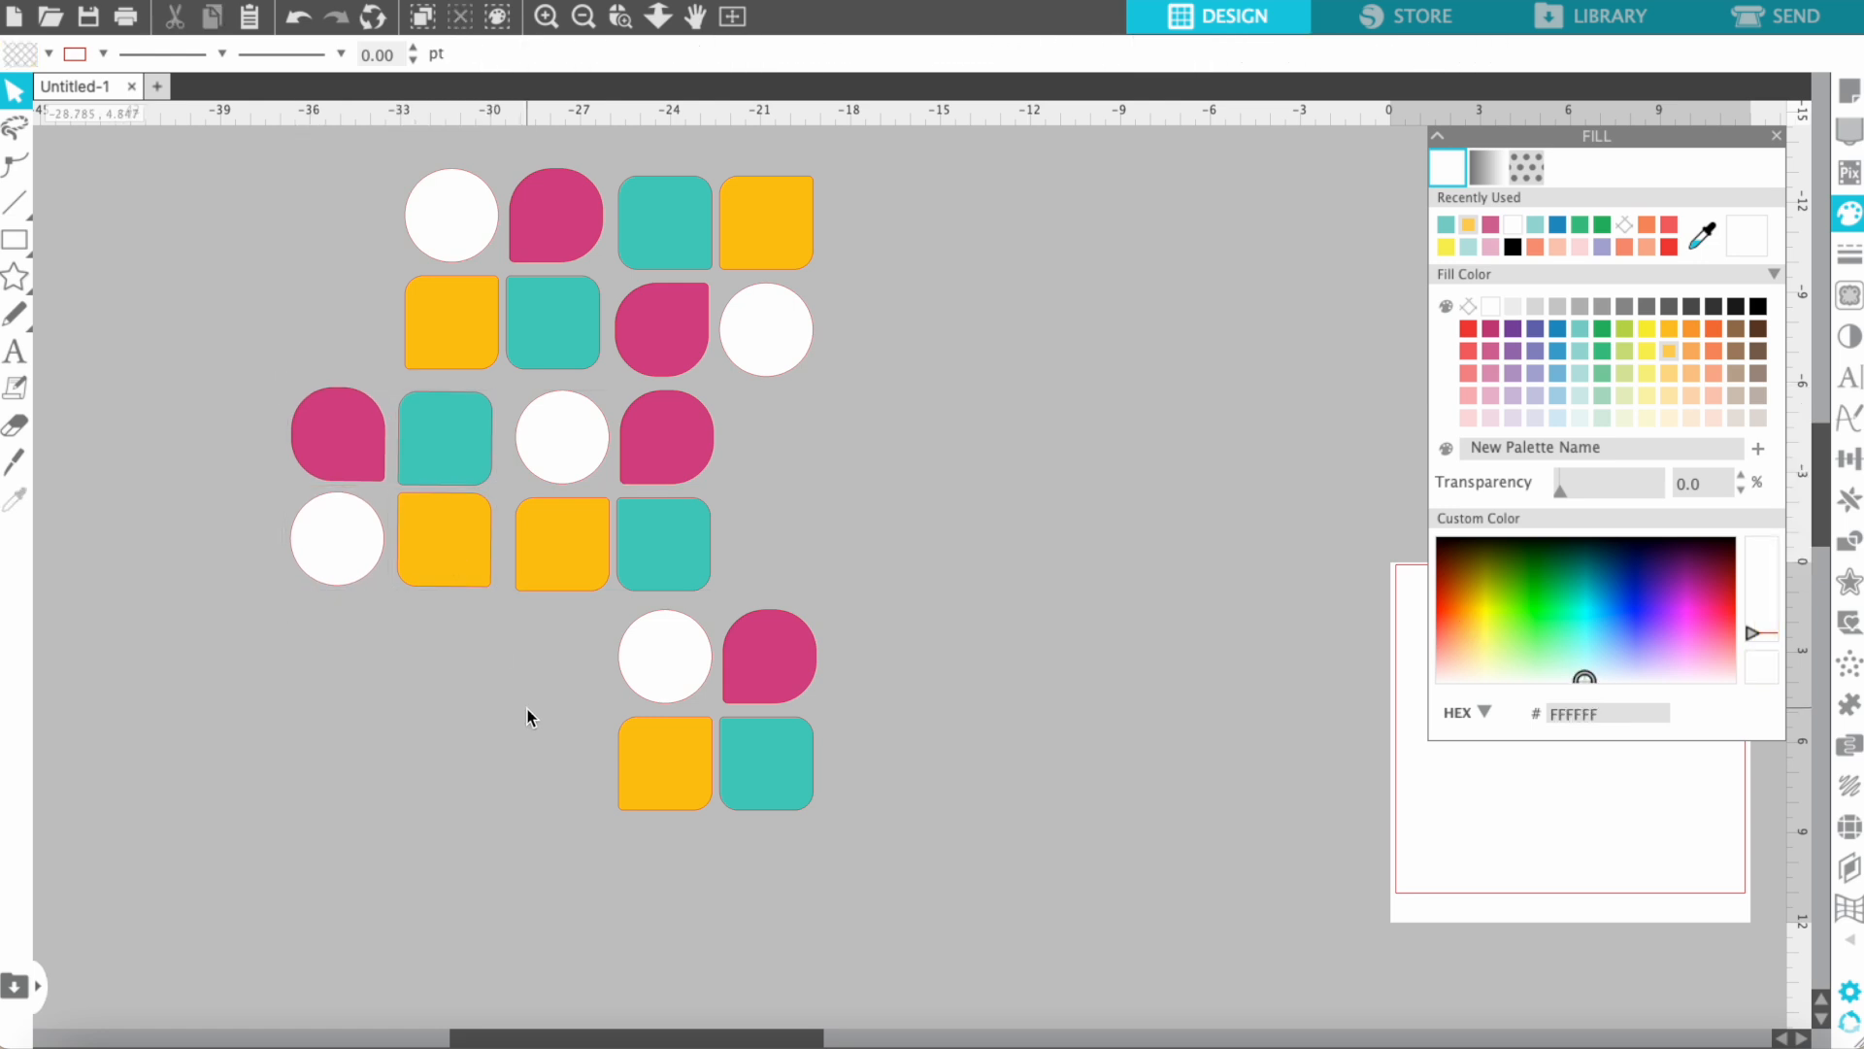
Step: Copy the lowest four-shape set, rotate the copy 180 degrees and place it directly right of the middle set
left_click(663, 696)
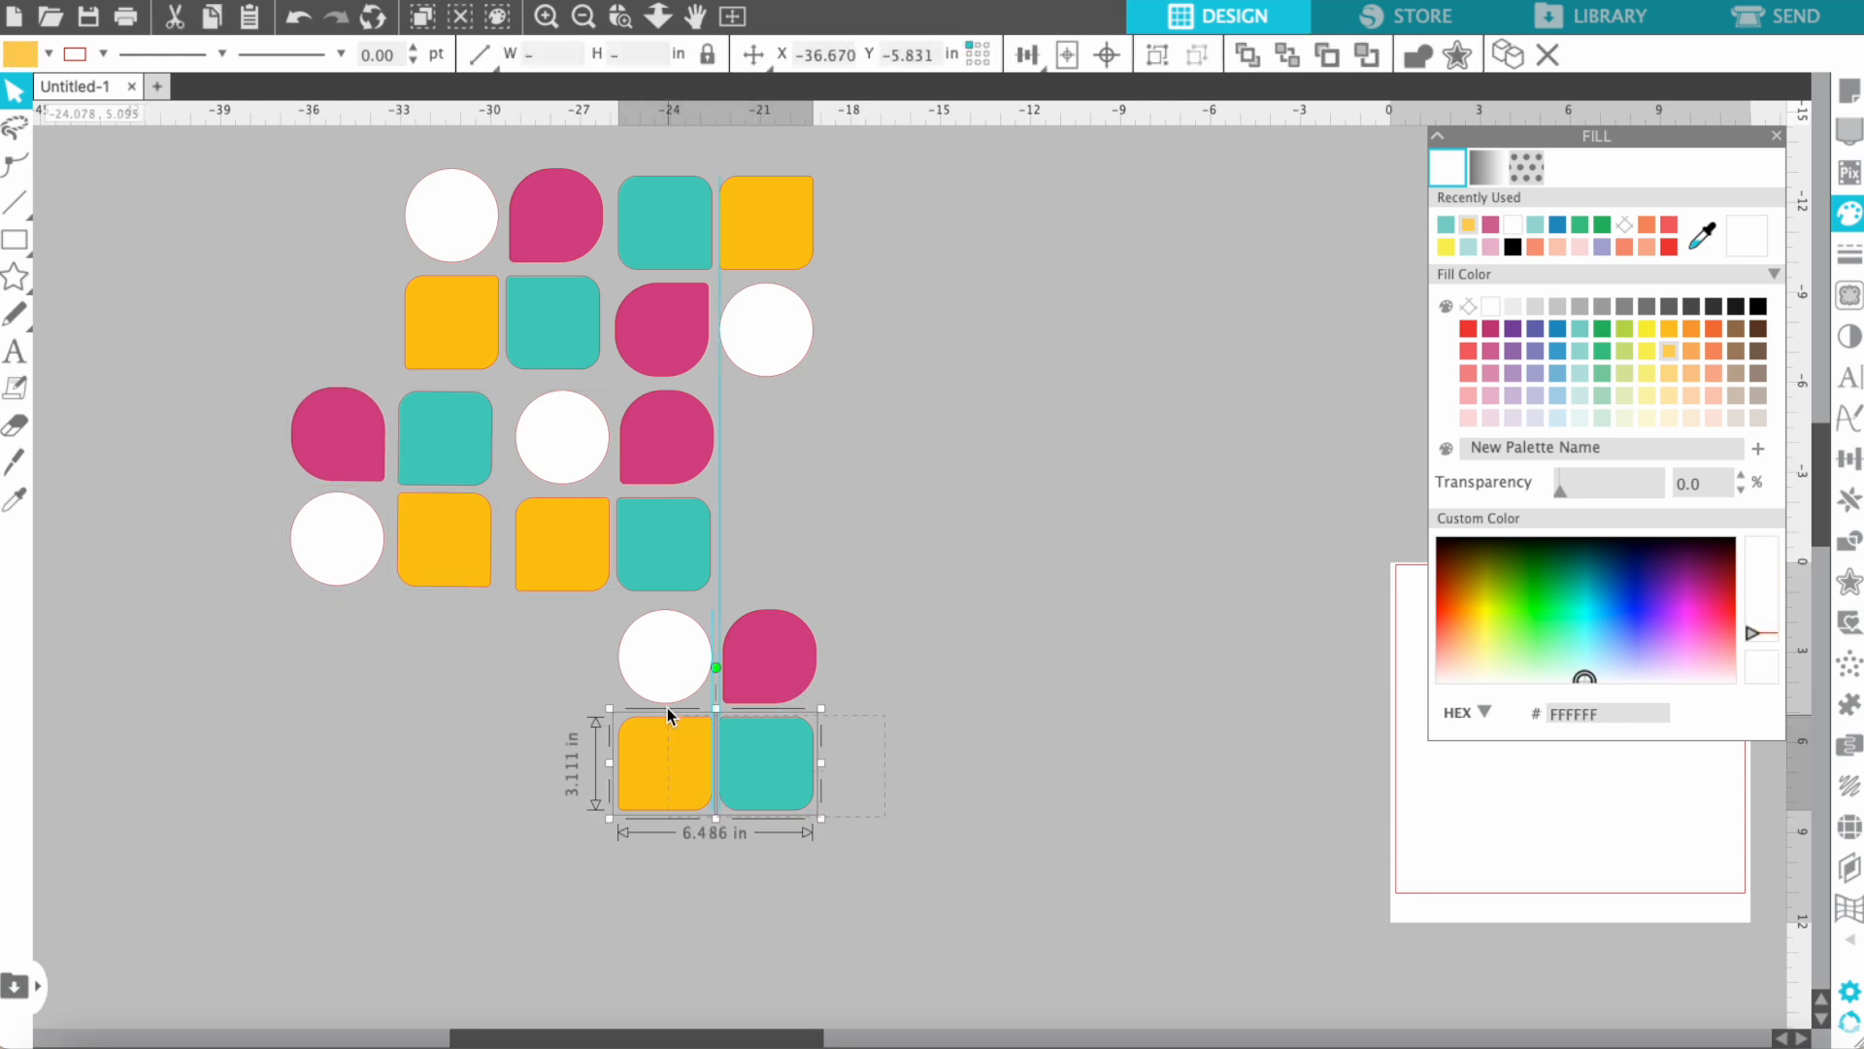
left_click_drag(662, 653, 773, 432)
left_click_drag(828, 342, 832, 603)
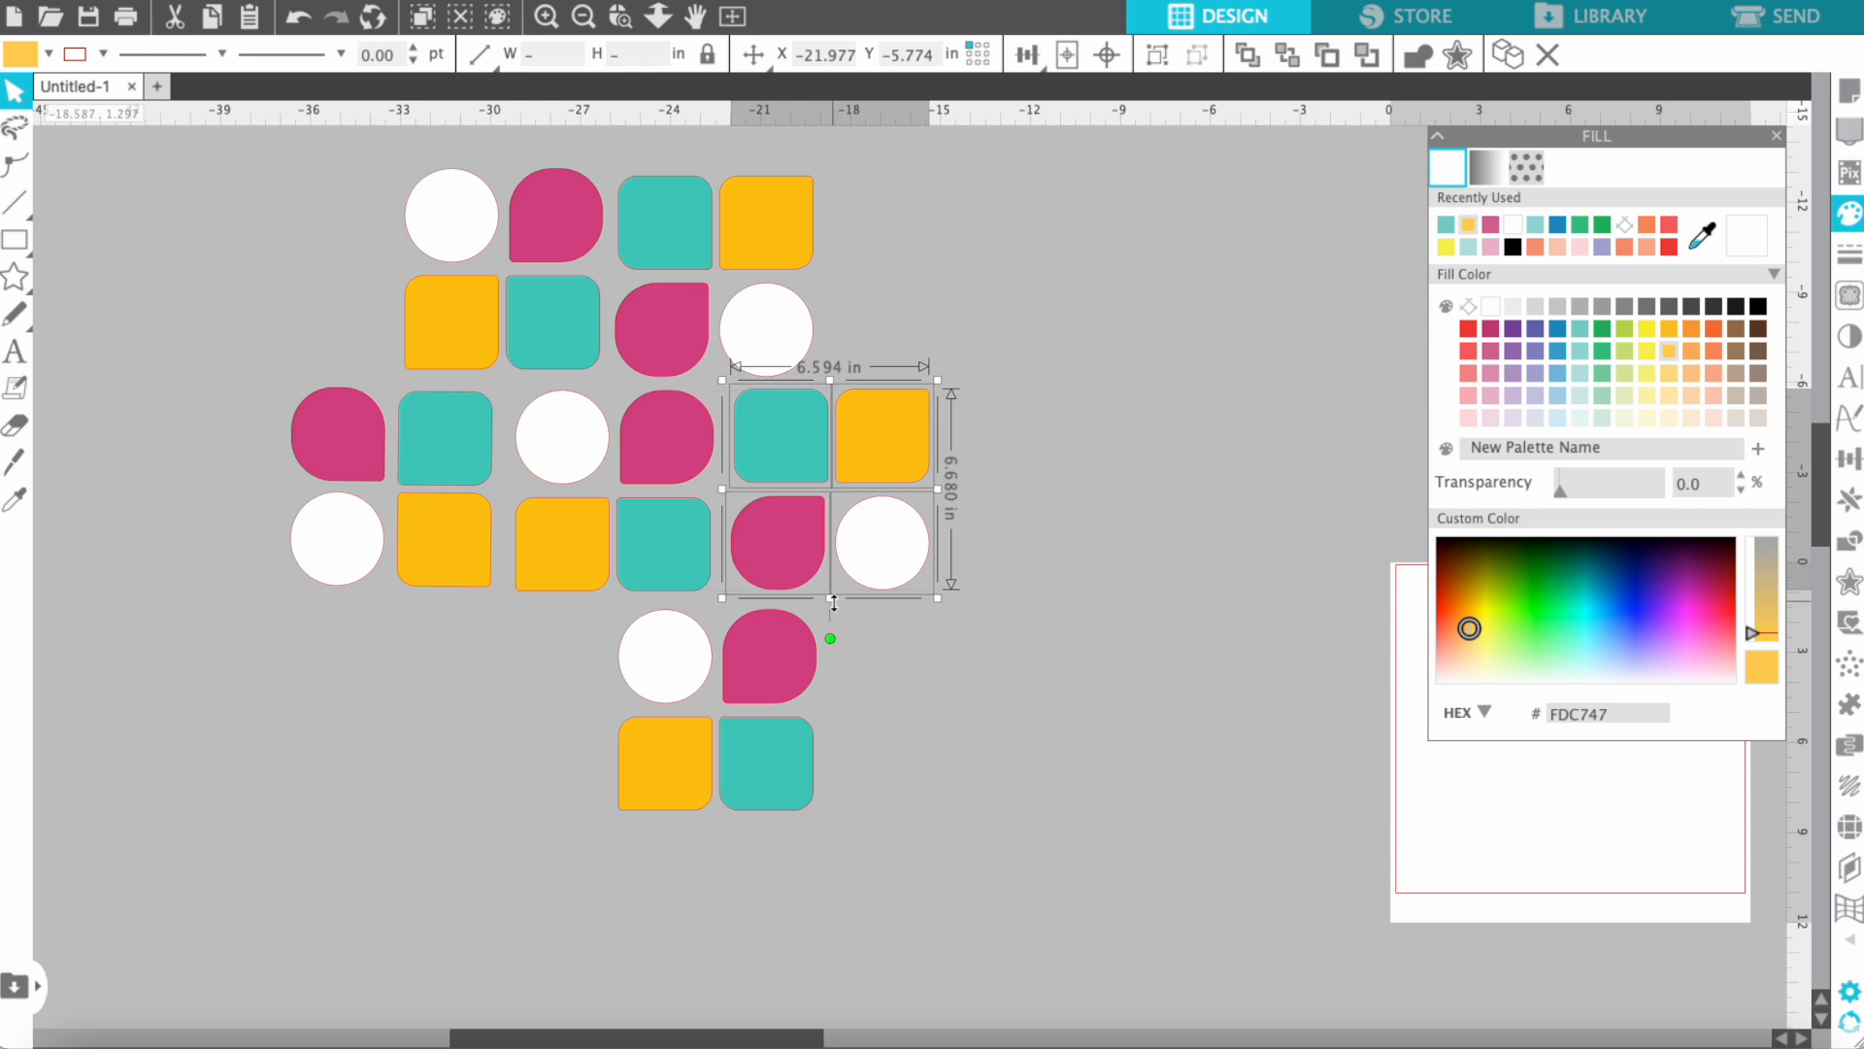
left_click(977, 655)
left_click(803, 551)
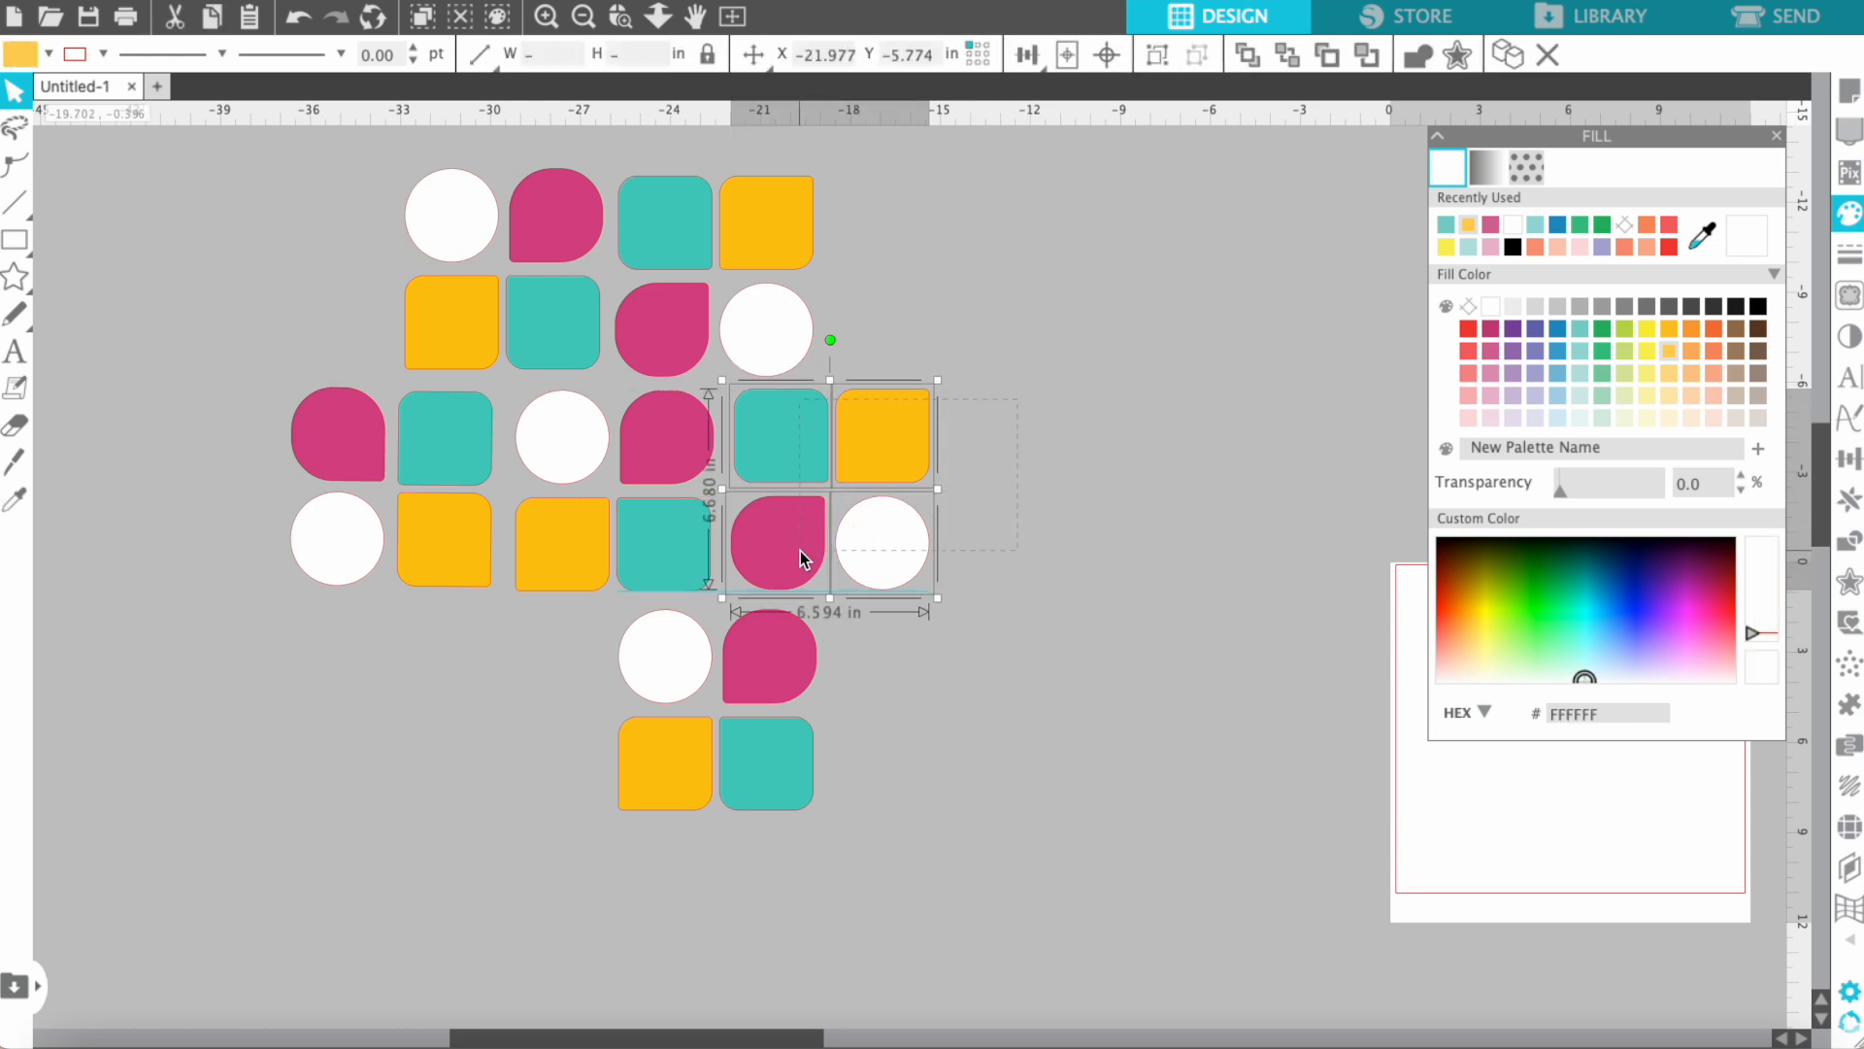
left_click_drag(779, 451, 776, 456)
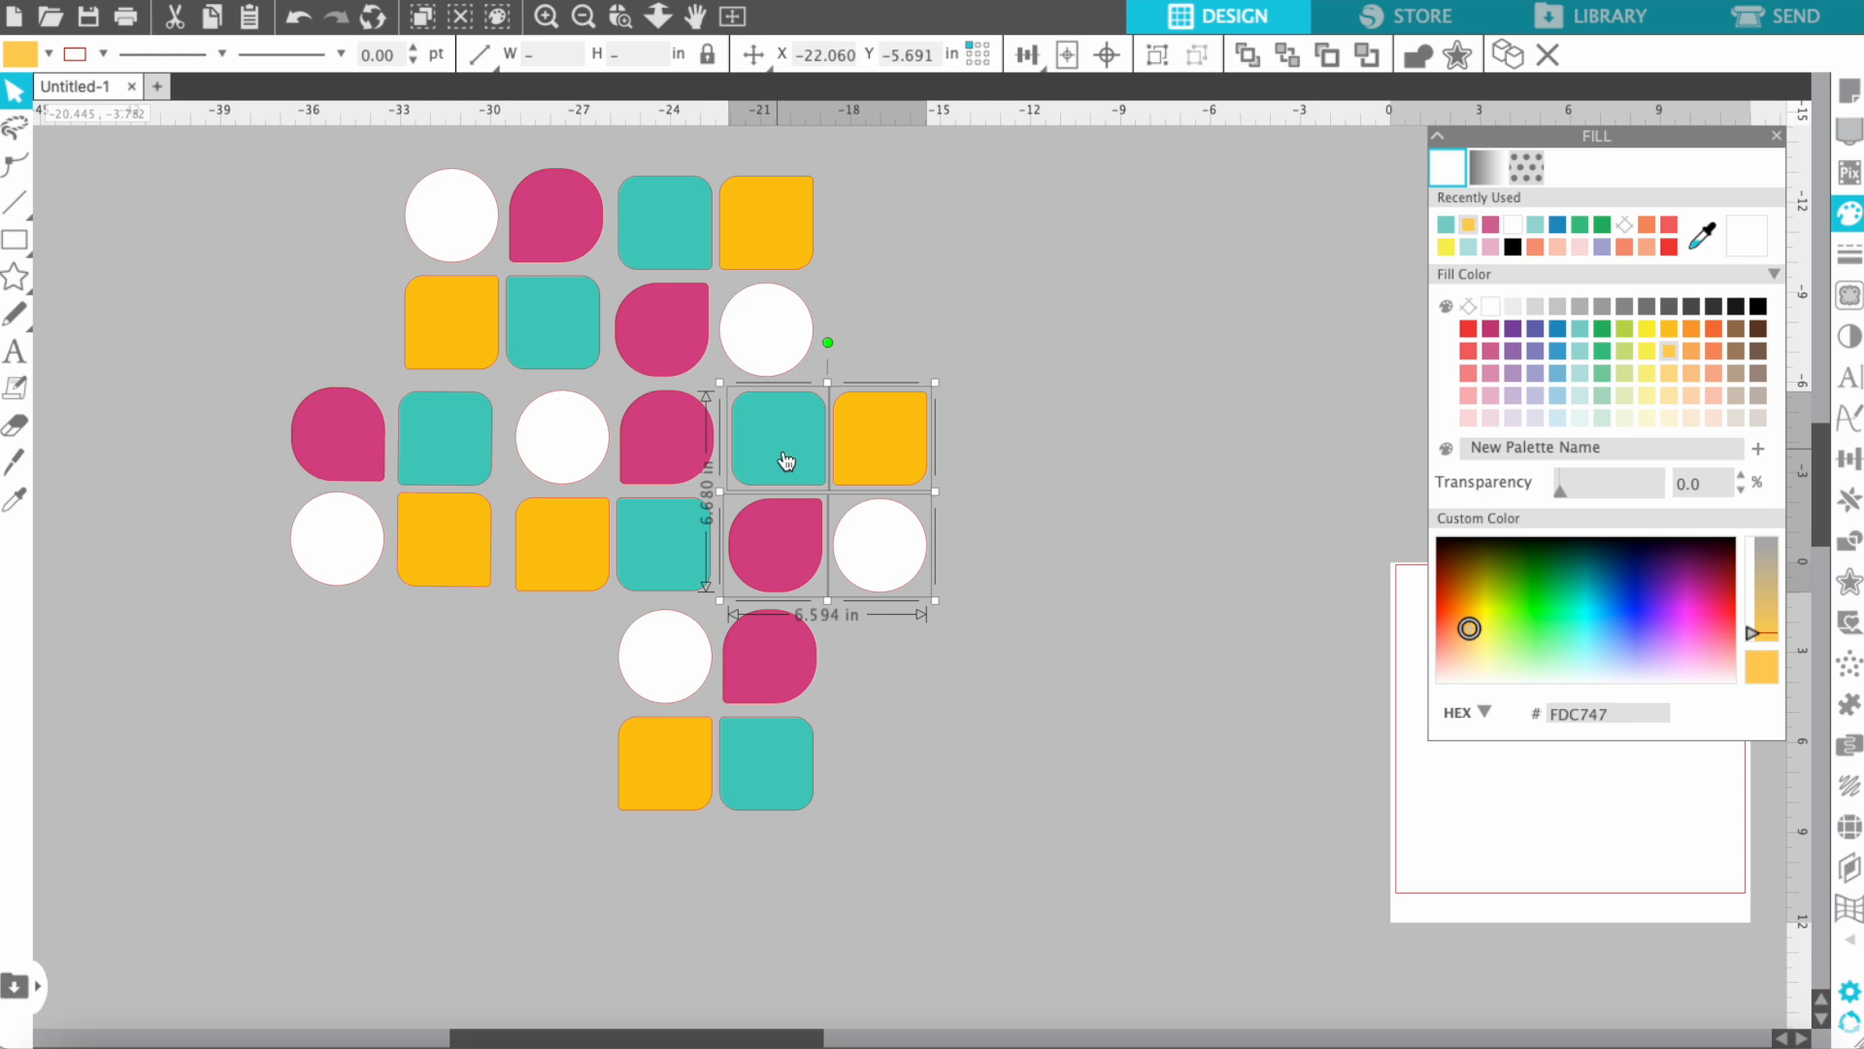
left_click(942, 659)
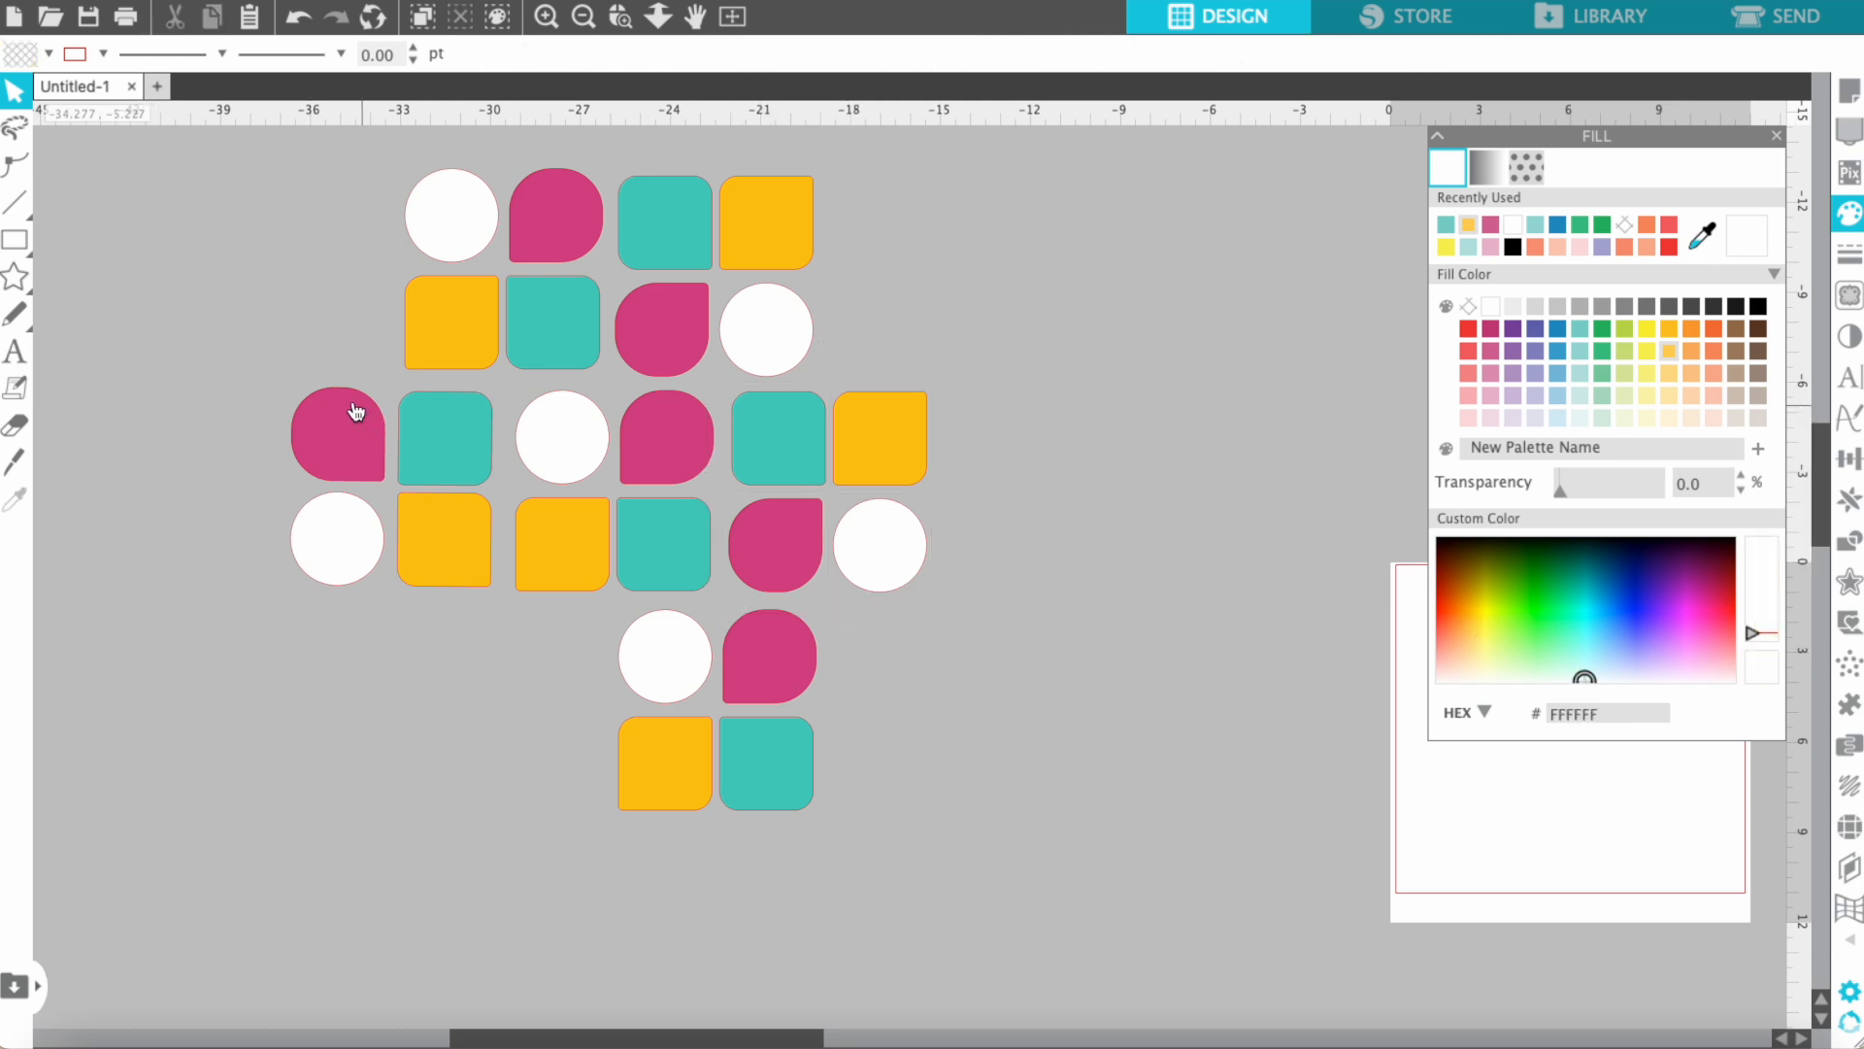
Step: Place another copy of this rotated four-shape set at the left end of the top two rows
left_click(796, 566)
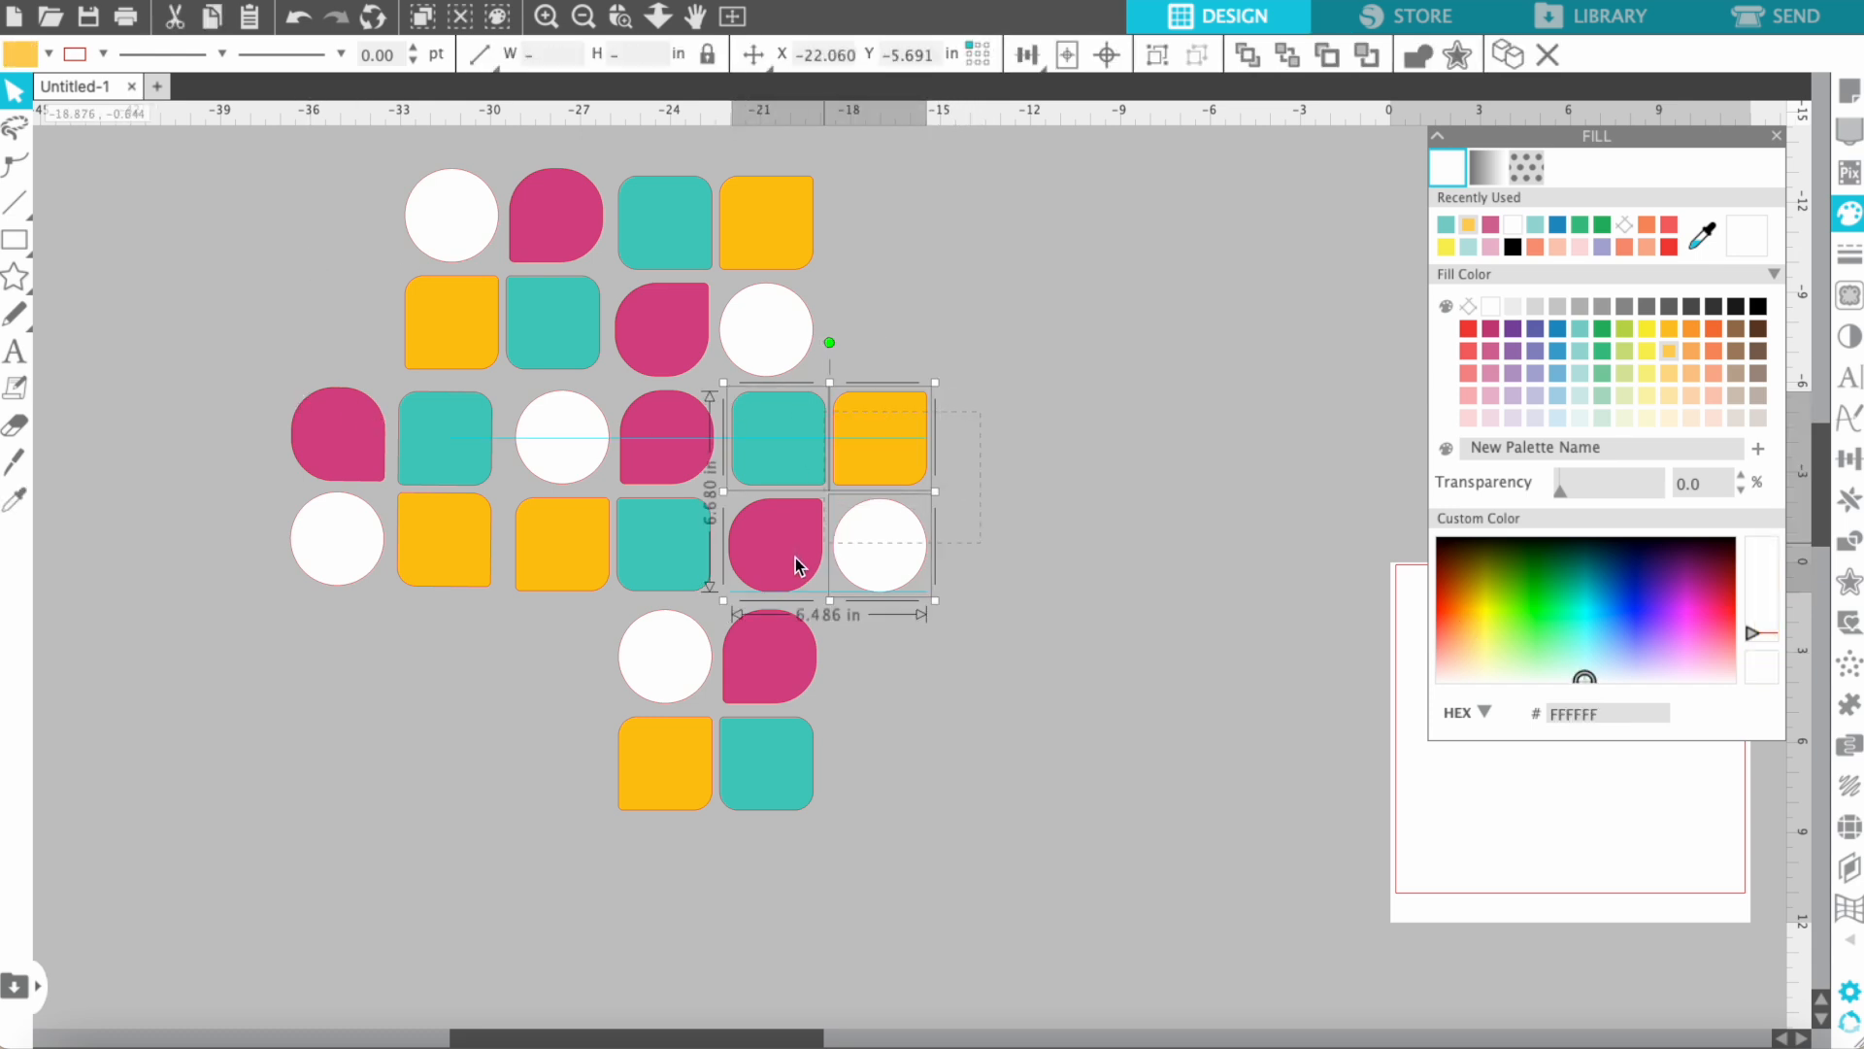
left_click_drag(792, 561, 247, 344)
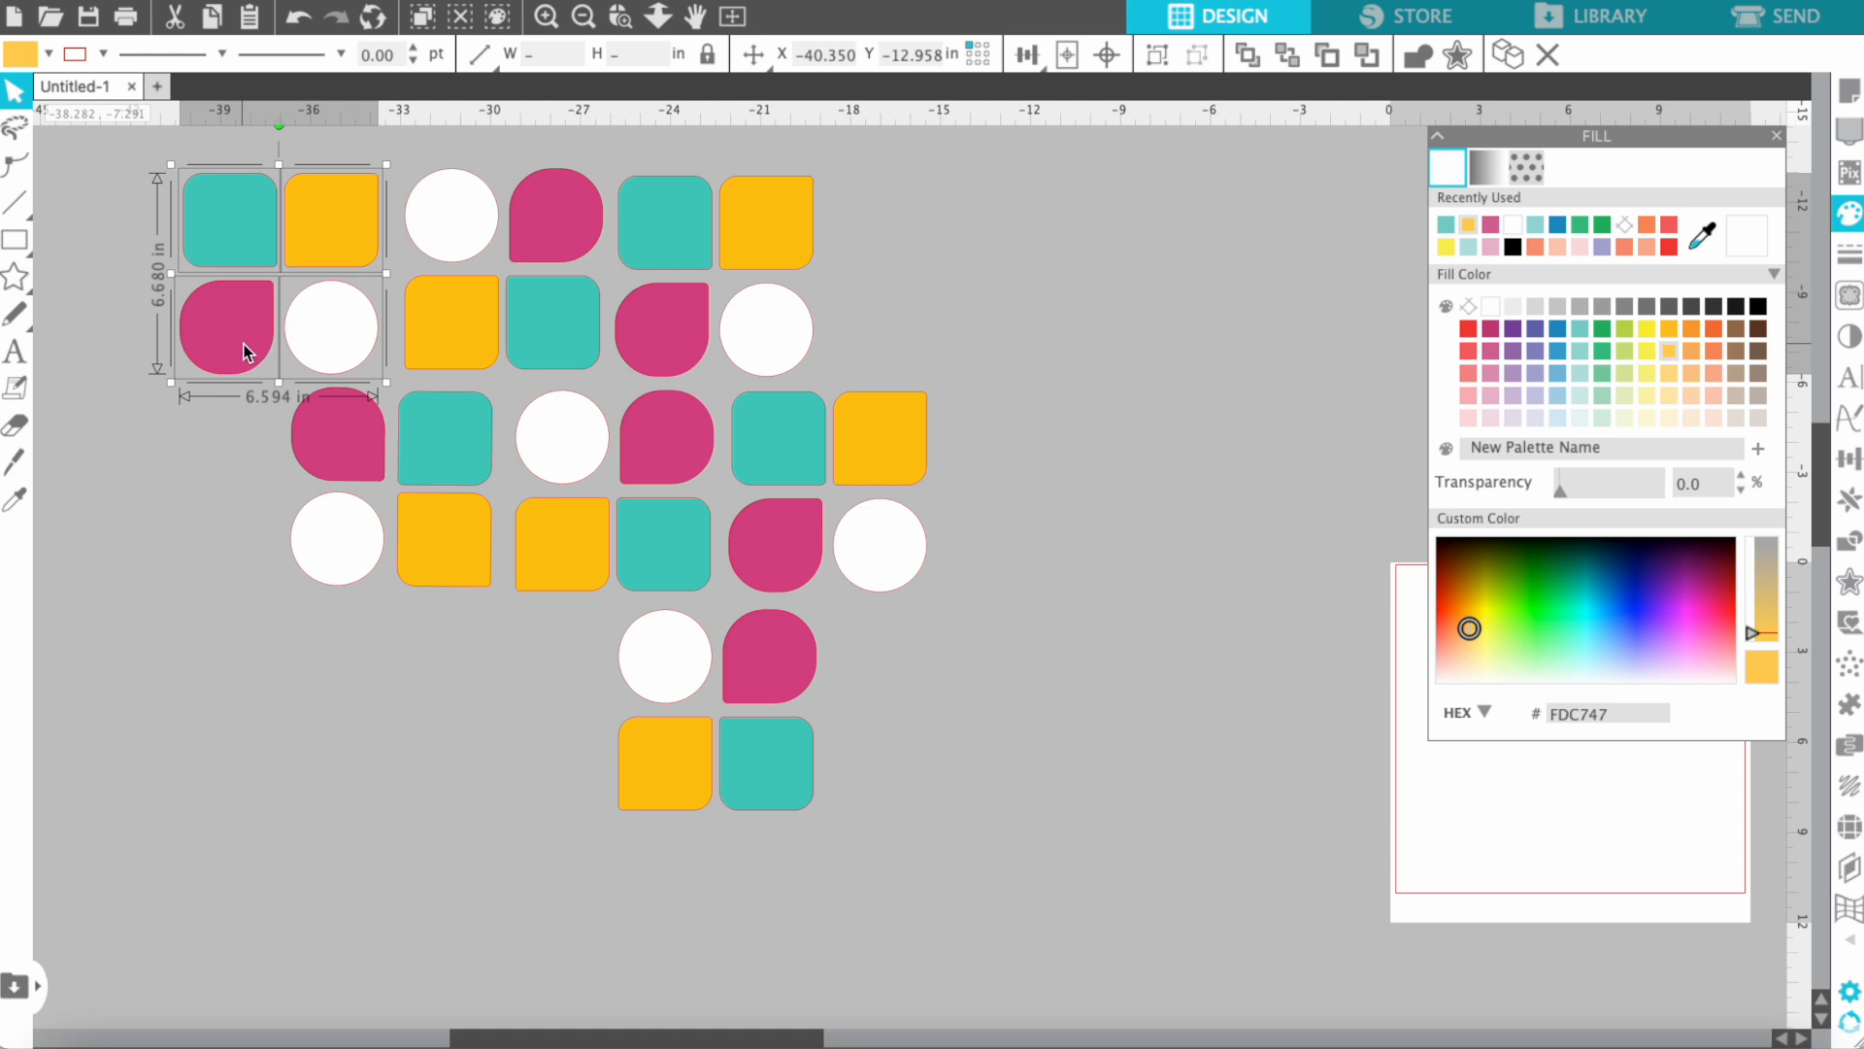
left_click(292, 695)
Step: Copy the lowest four-shape set to the right end of the top two rows and rotate the copy 180 degrees
left_click_drag(901, 667, 623, 826)
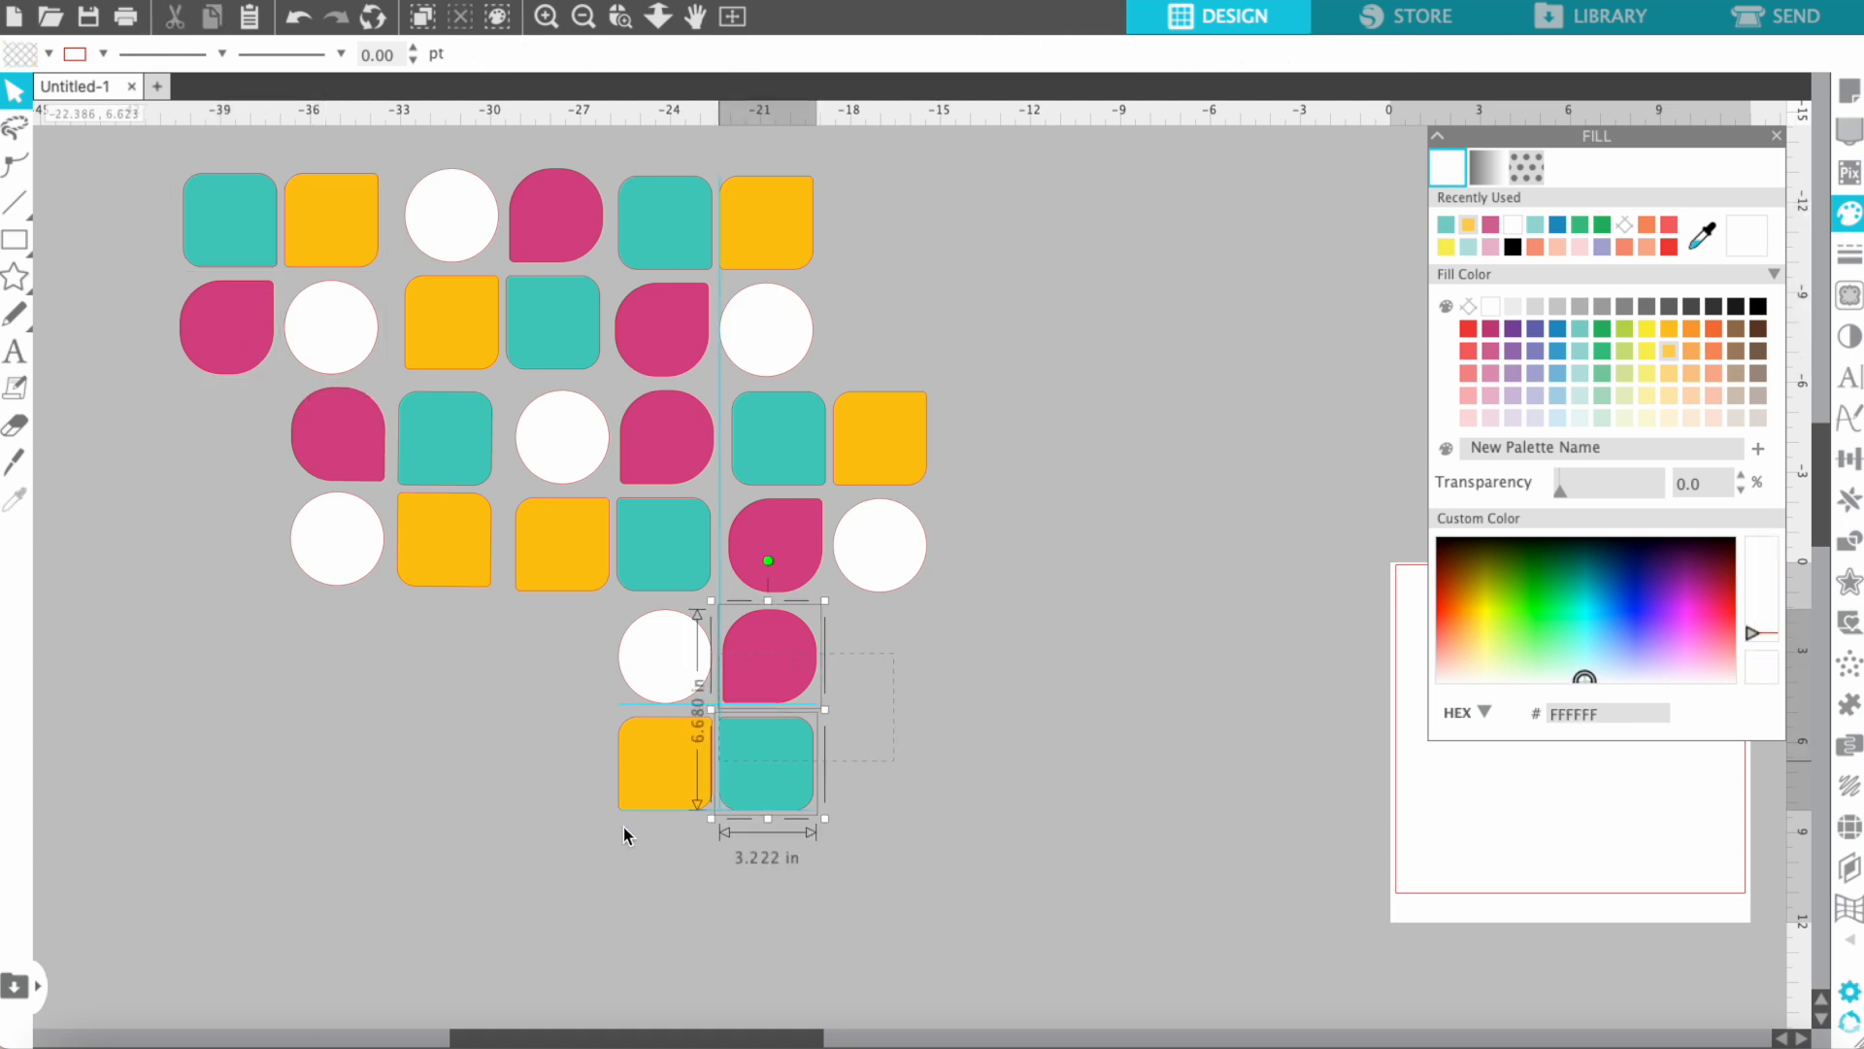
left_click_drag(680, 769, 885, 317)
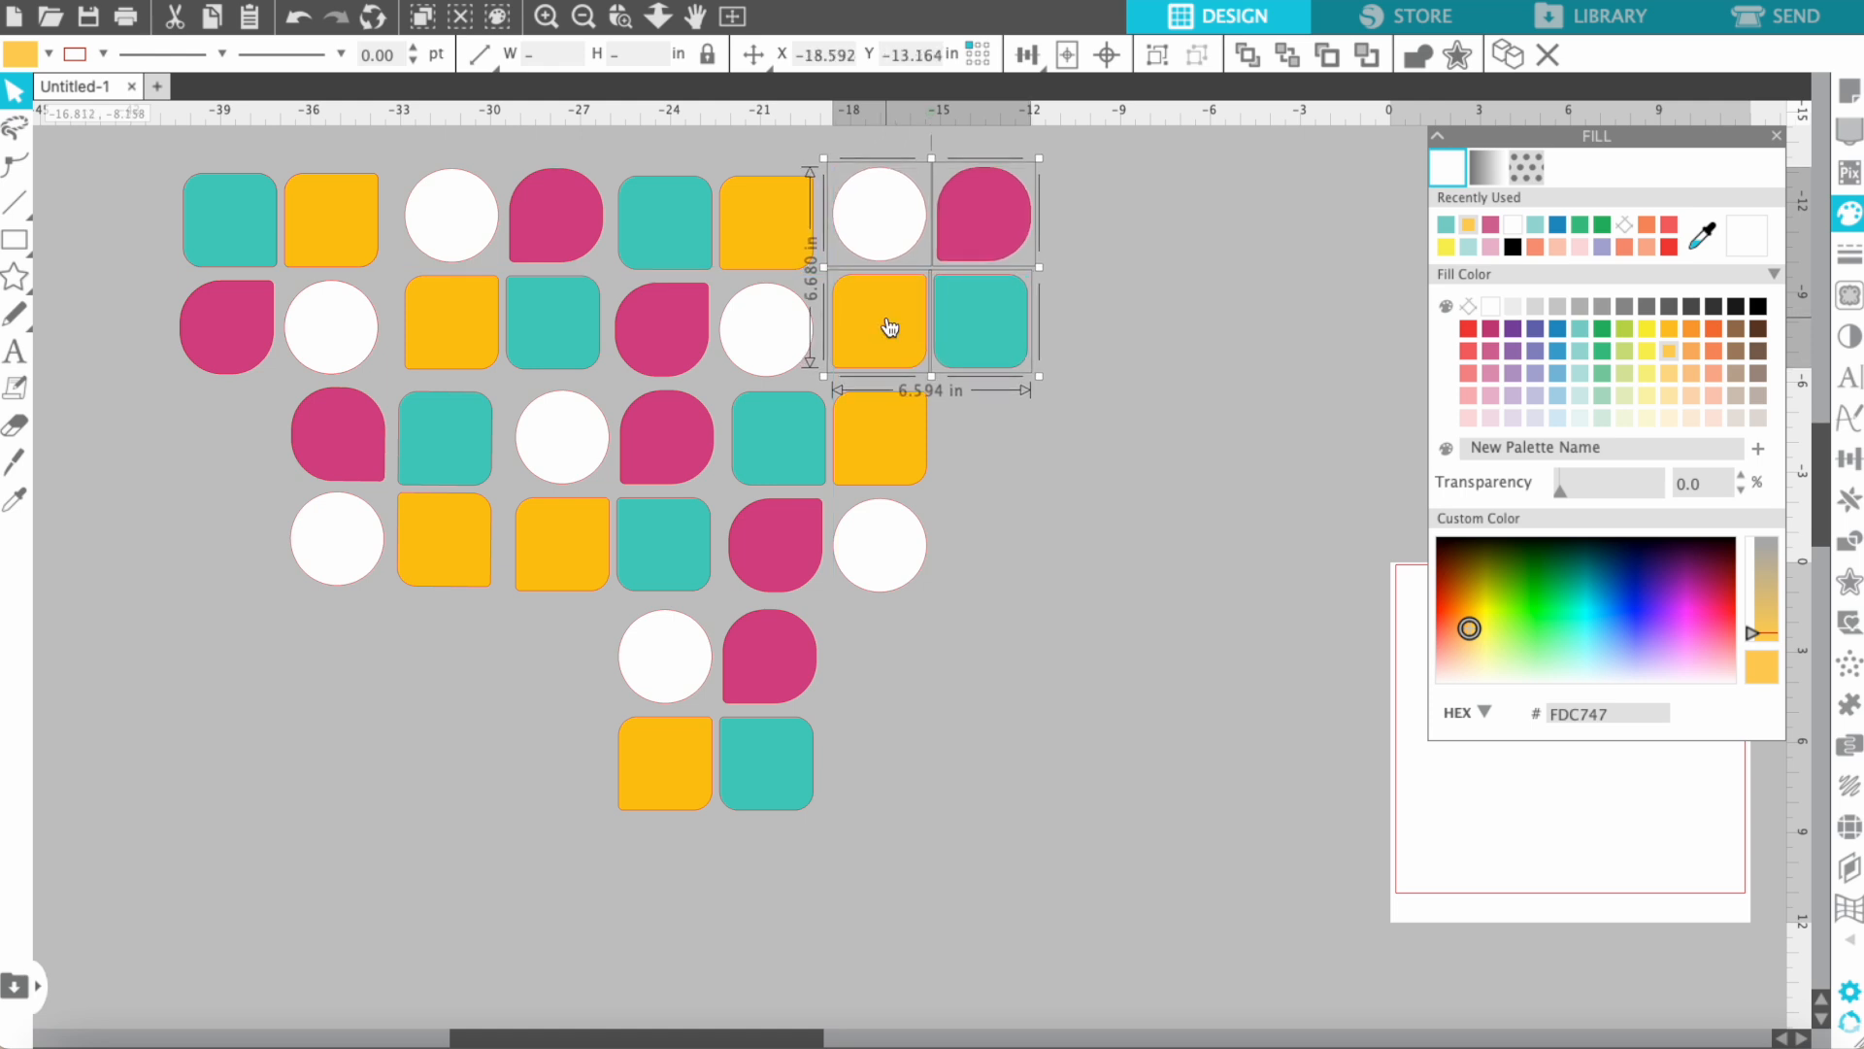
scroll(920, 264, "up", 2)
left_click_drag(913, 179, 891, 476)
left_click_drag(905, 408, 919, 403)
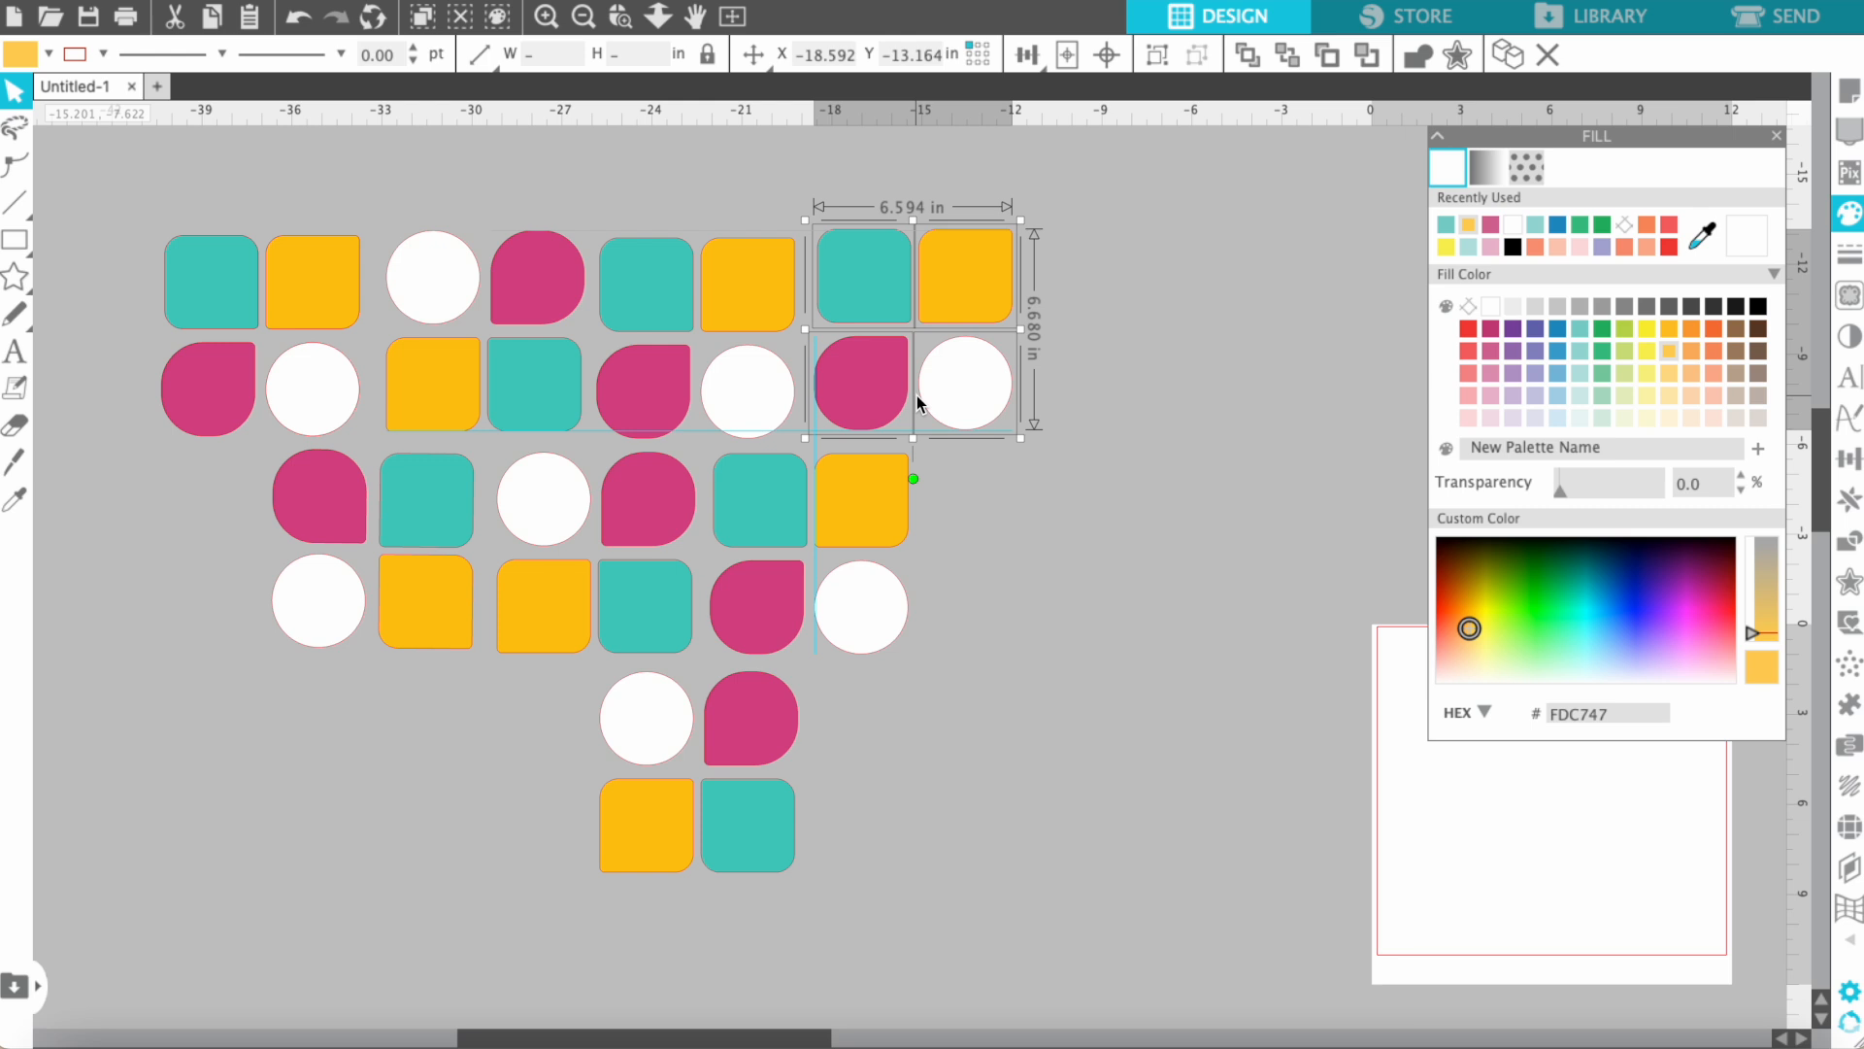
left_click(1030, 510)
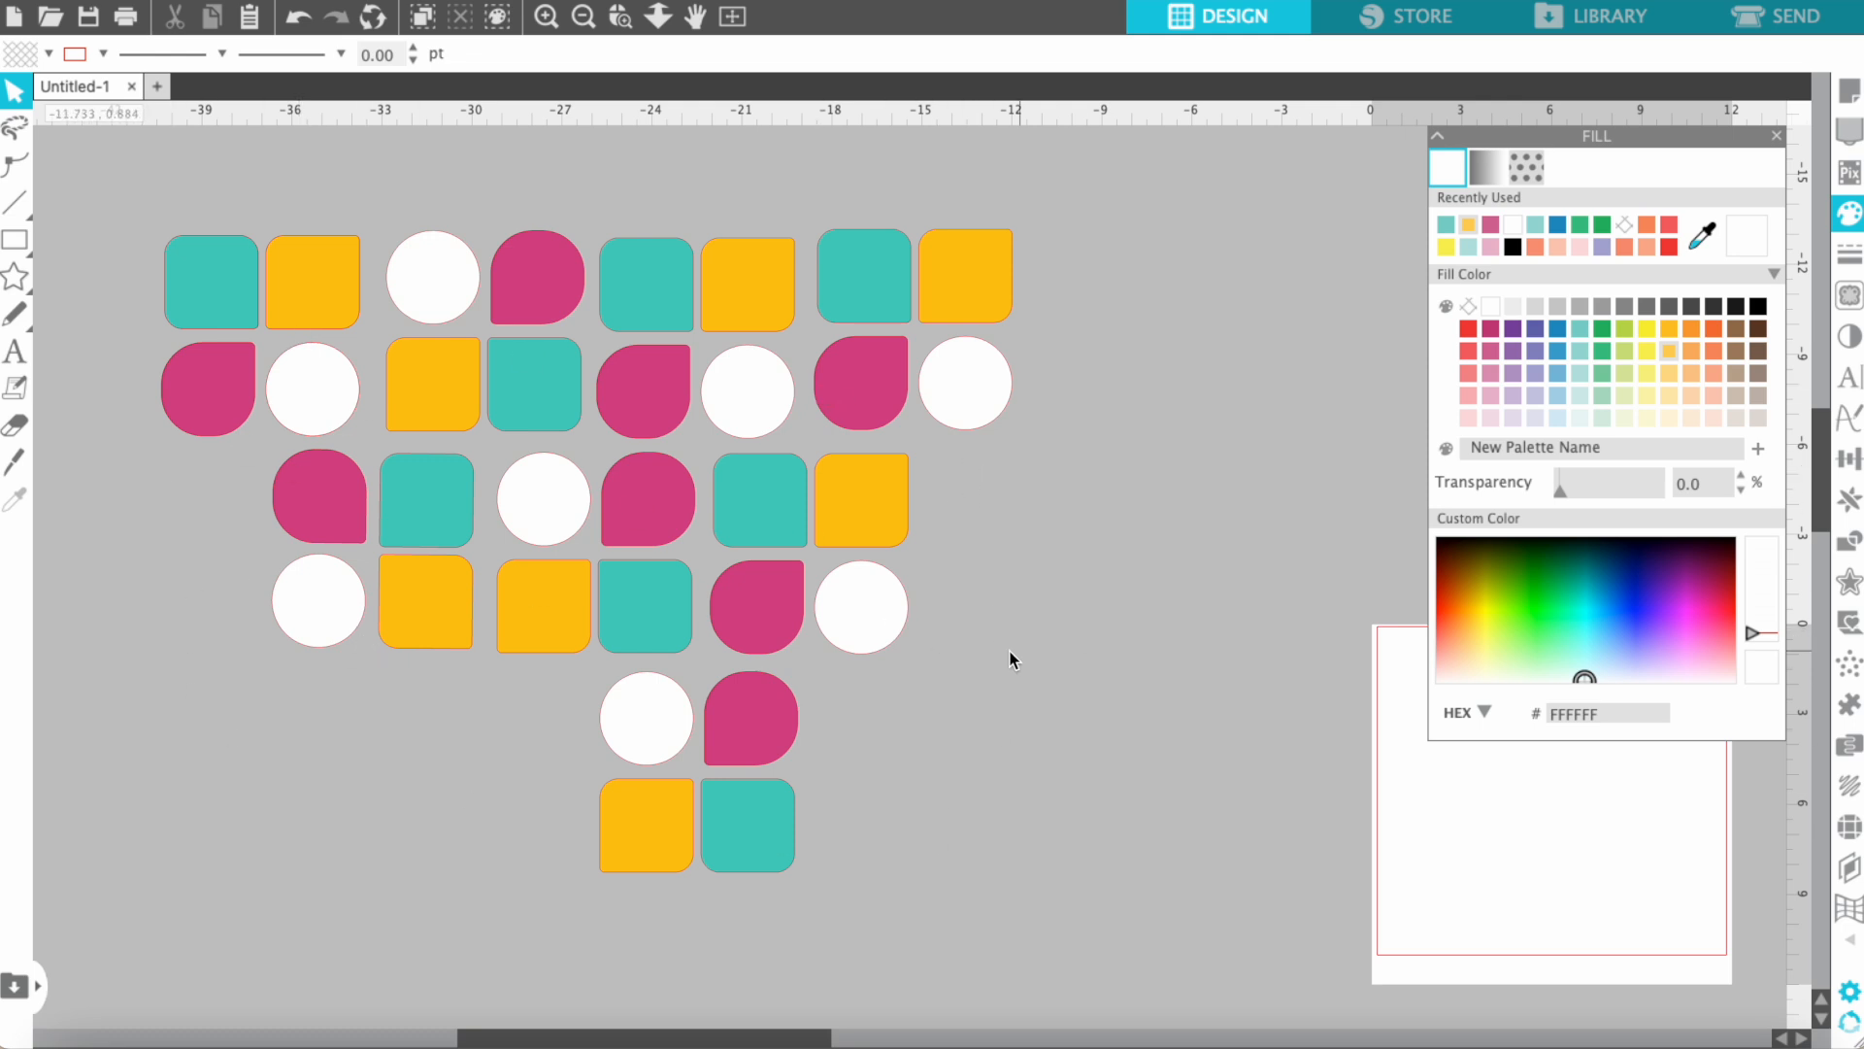
Step: Fill the bottom two rows with further four-shape copies and add a teal and a yellow shape at the left end of the middle rows
left_click_drag(975, 469, 732, 635)
left_click_drag(759, 532, 866, 771)
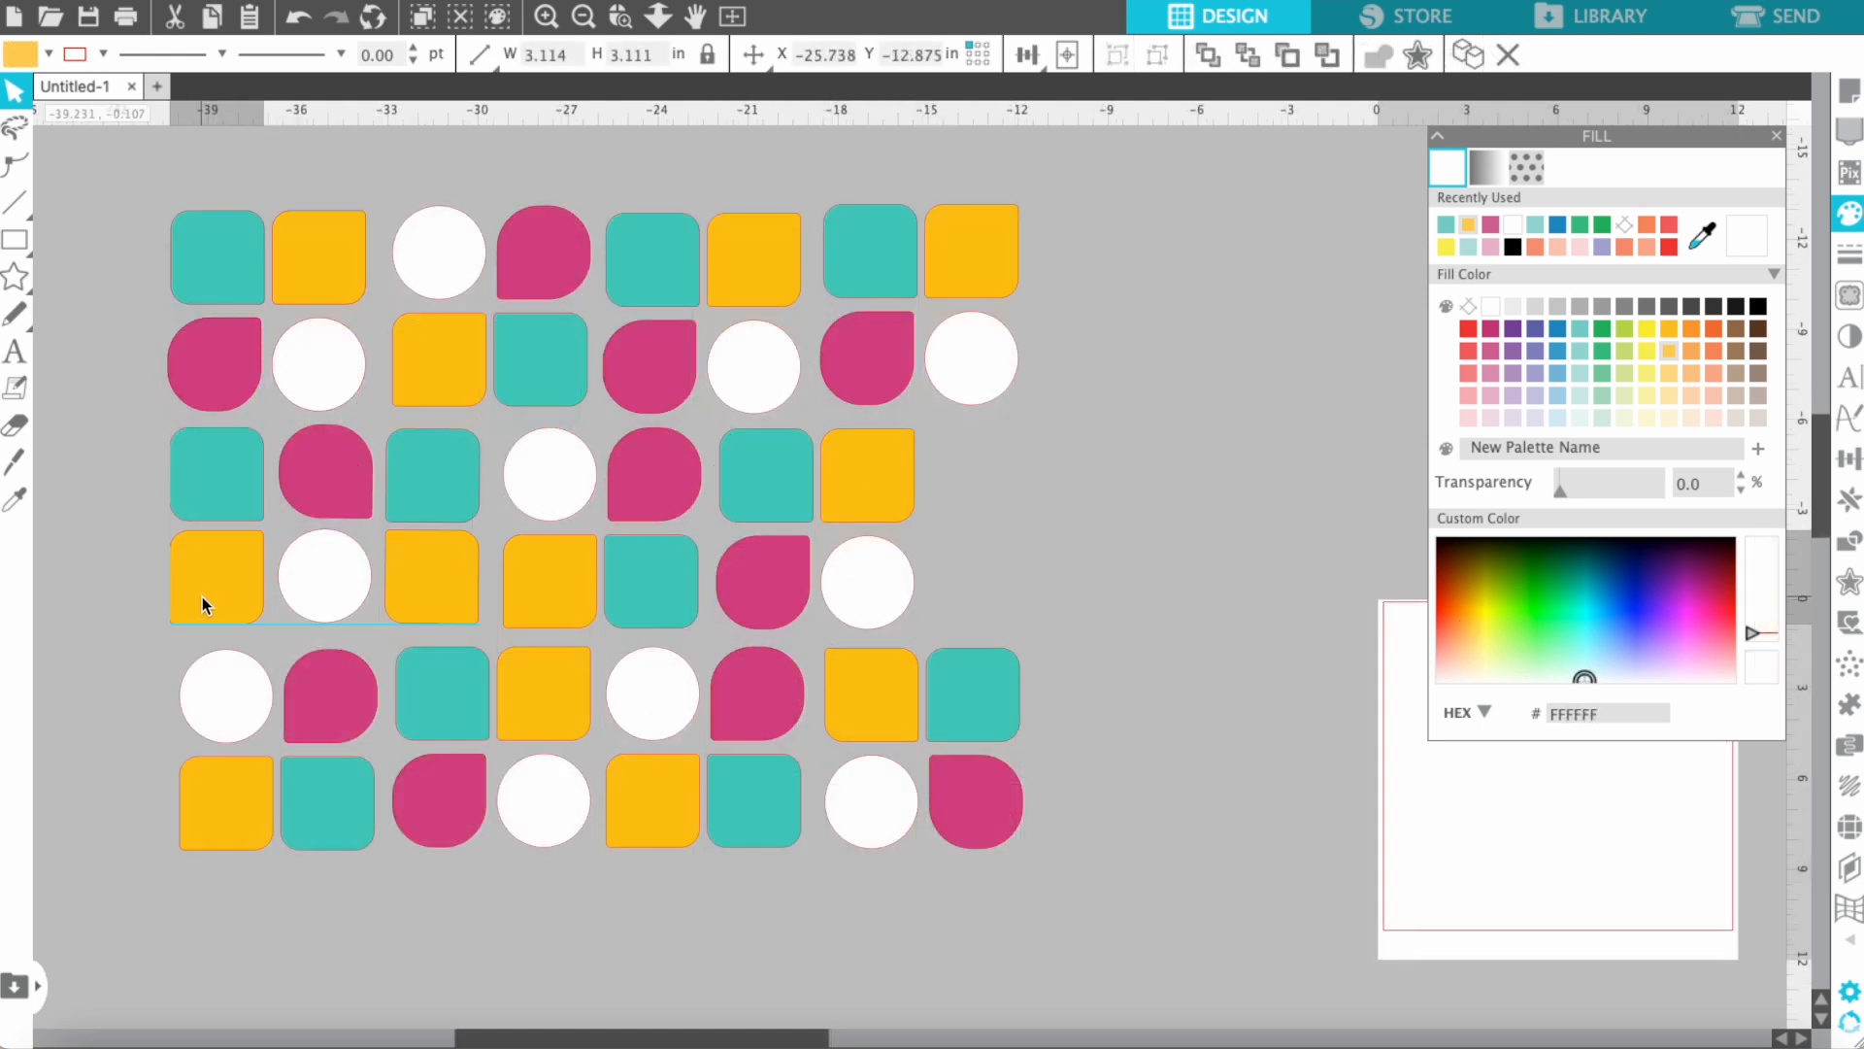
left_click_drag(202, 596, 204, 606)
left_click(270, 595)
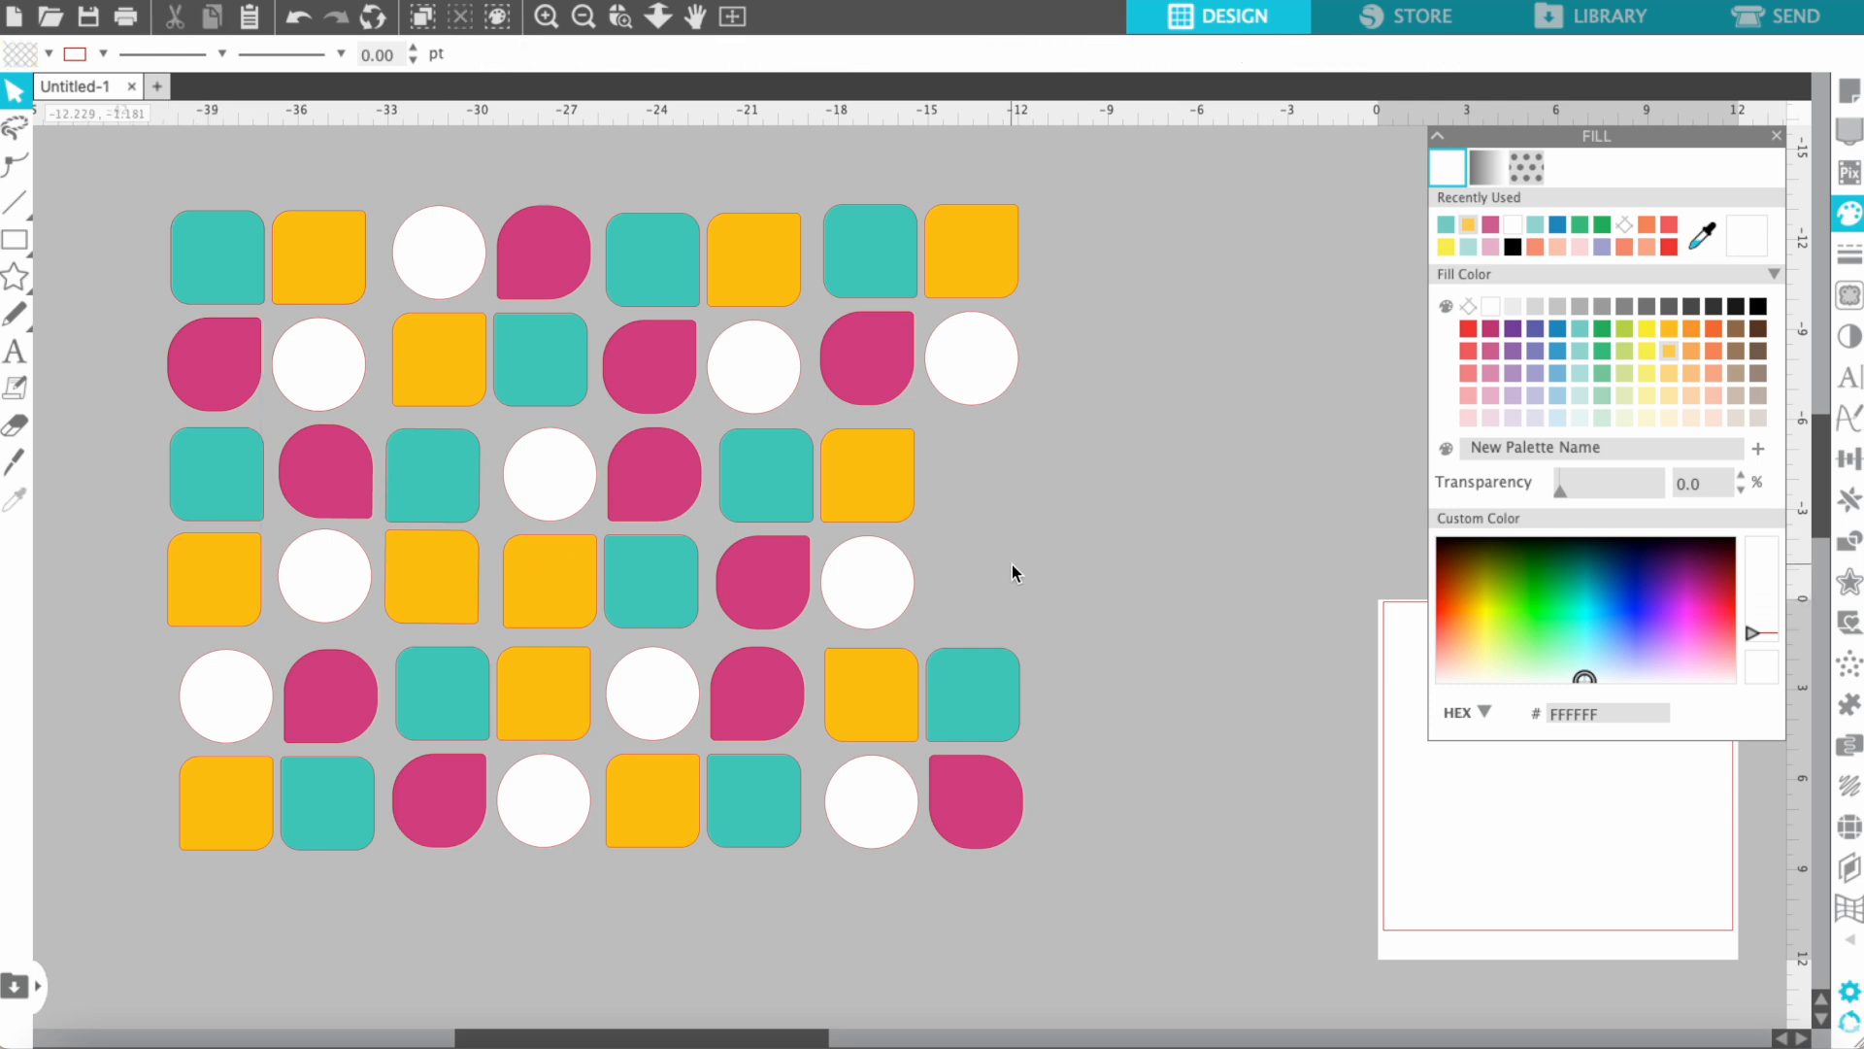
Step: Fill the gaps at the right end of the third and fourth rows with a copied teal shape and a copied white circle
left_click(812, 598)
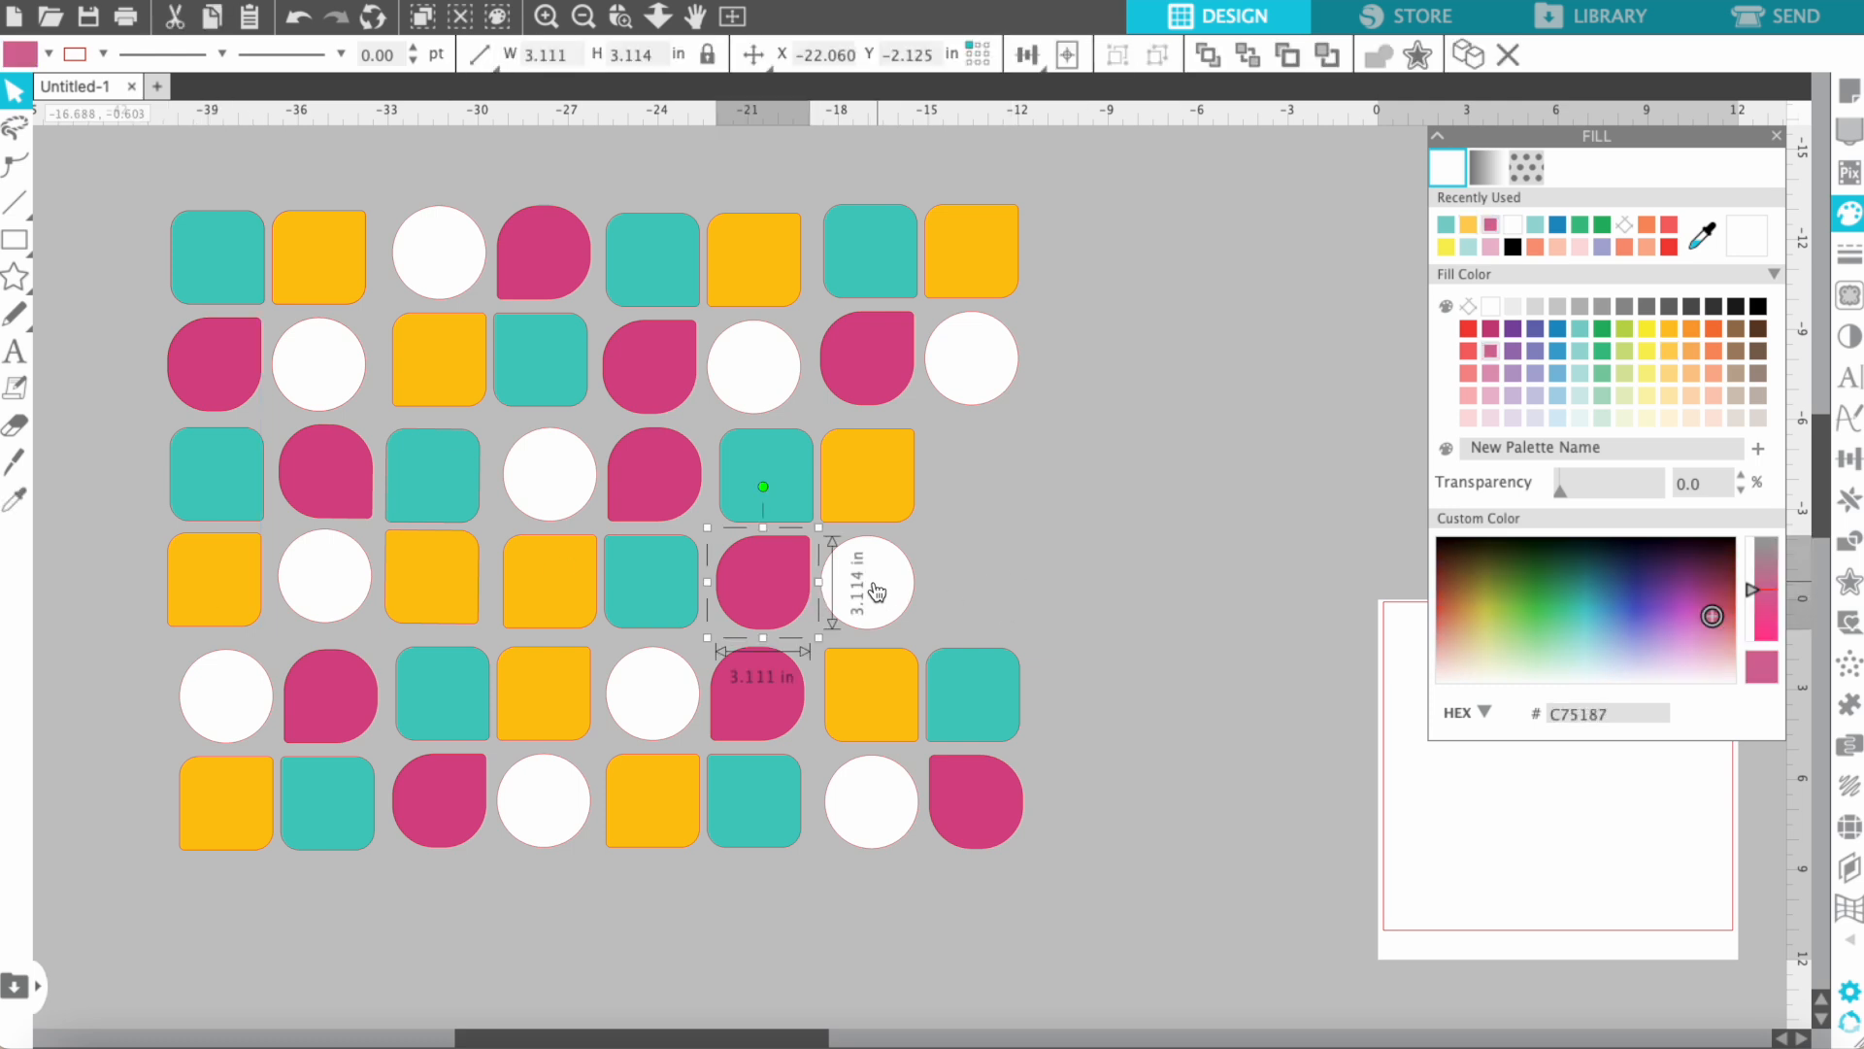
left_click(682, 605)
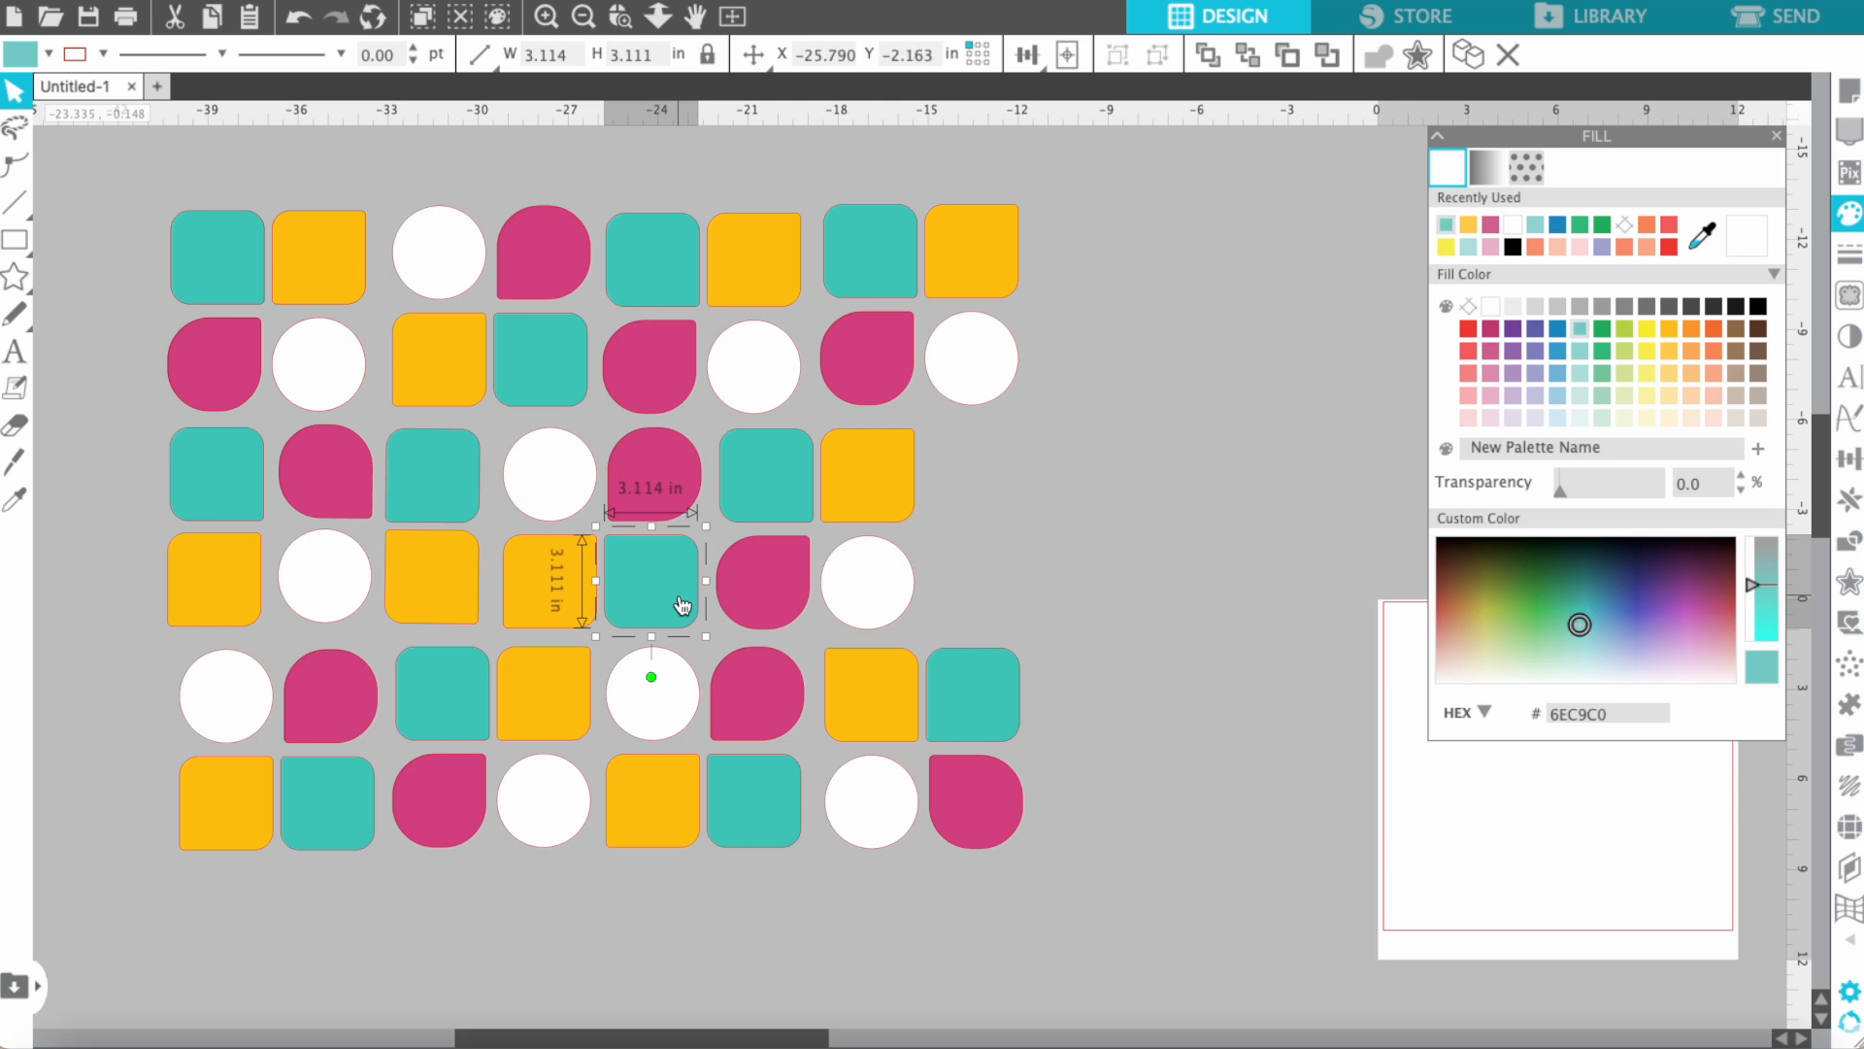
left_click_drag(666, 594, 982, 483)
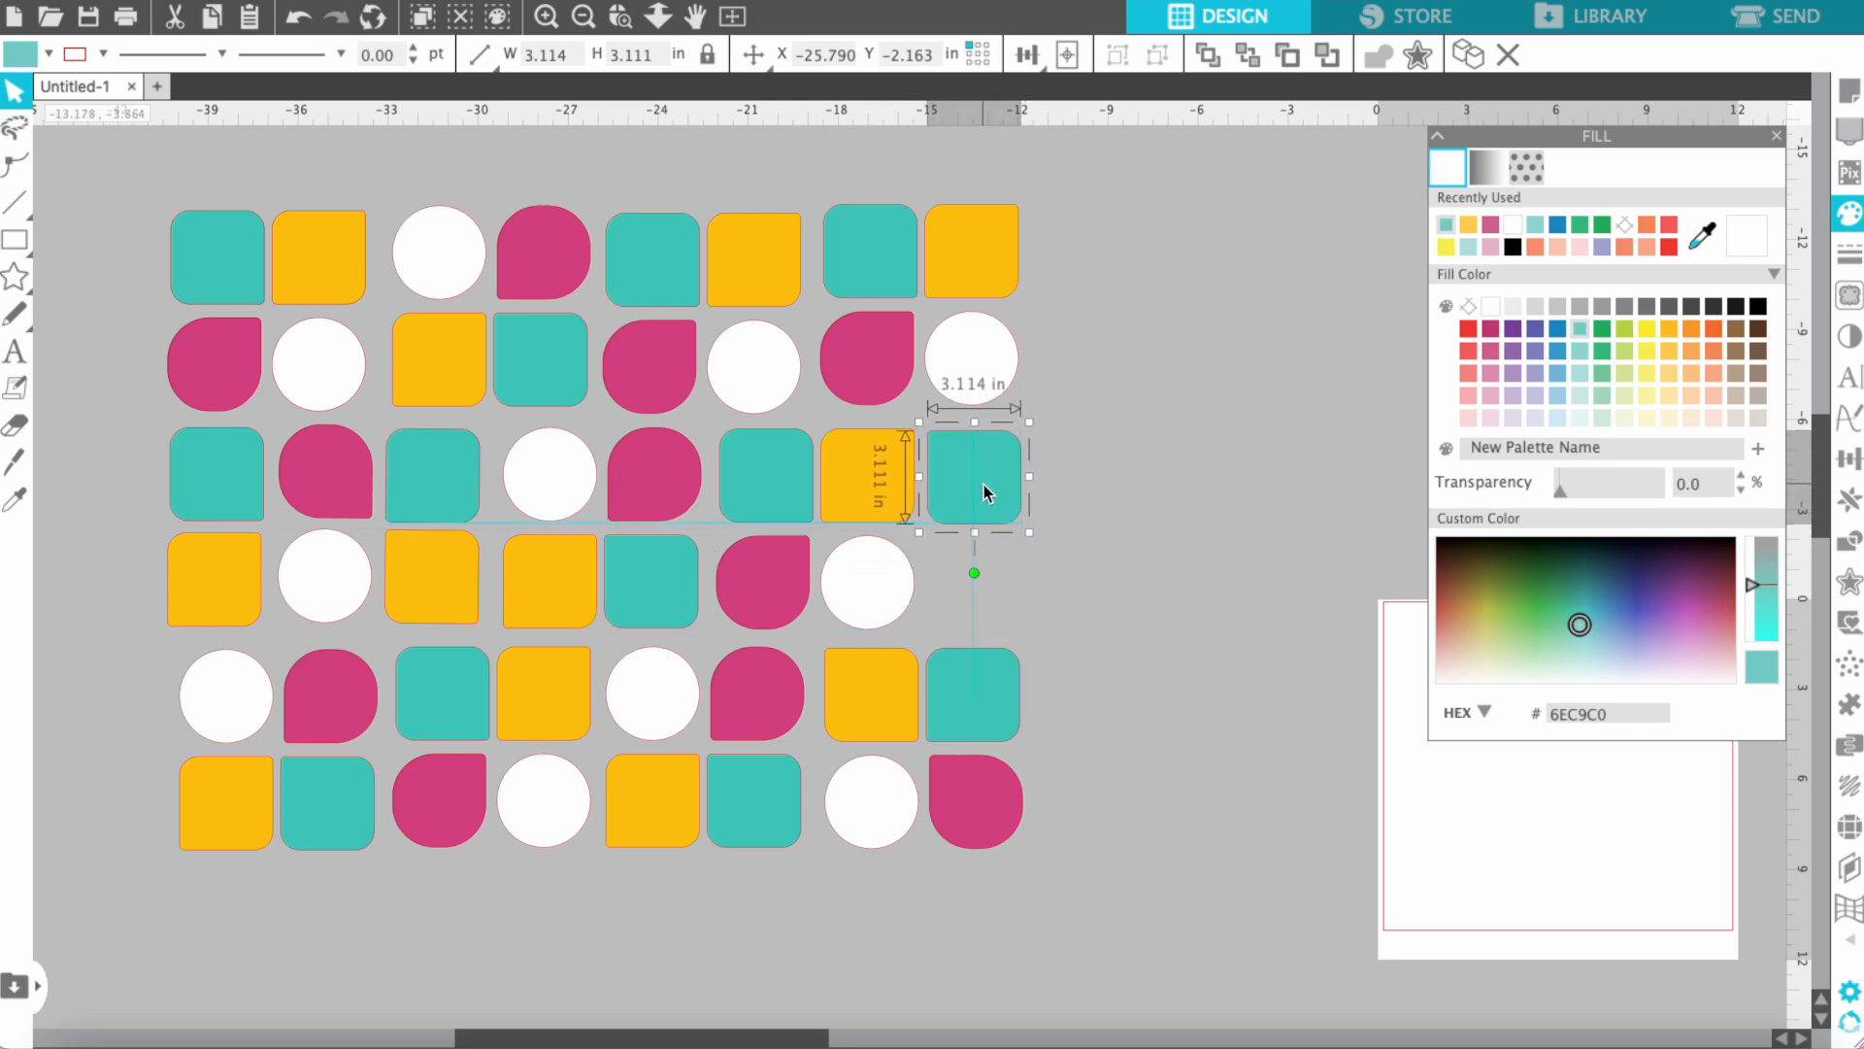
left_click(1101, 510)
left_click(868, 355)
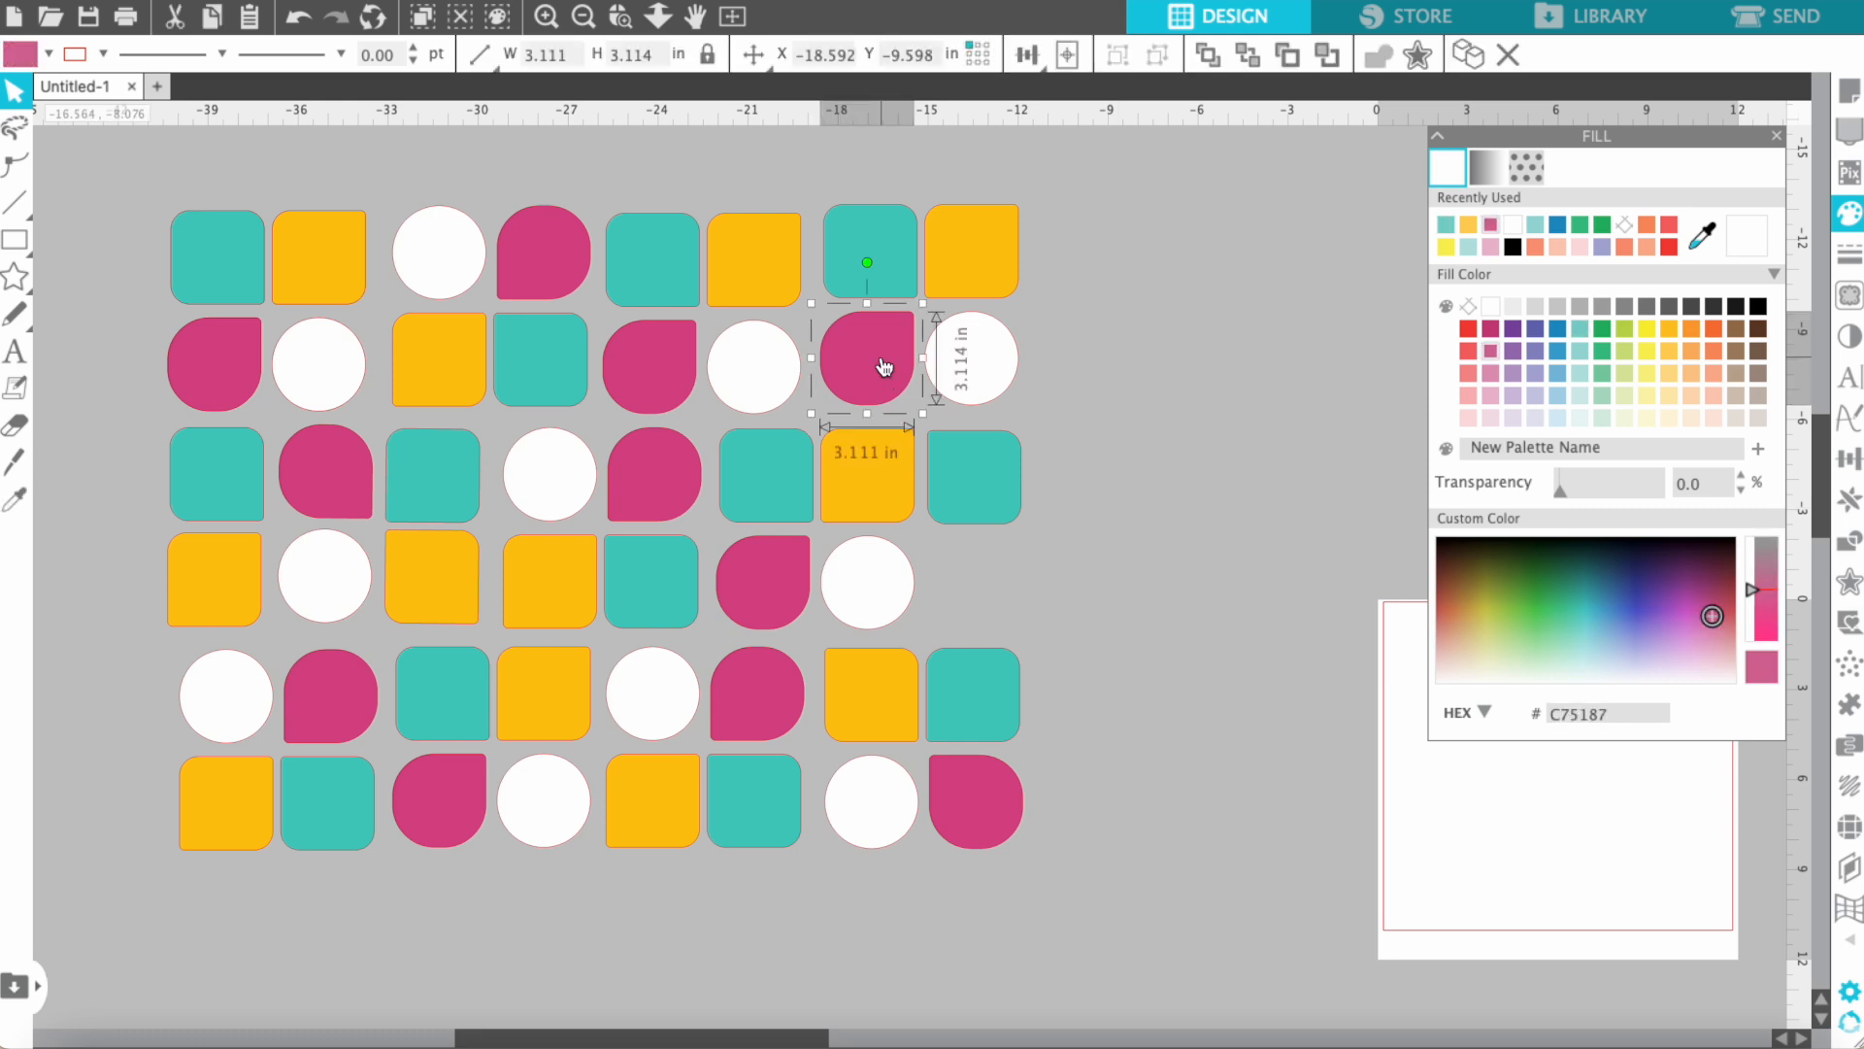
left_click(876, 595)
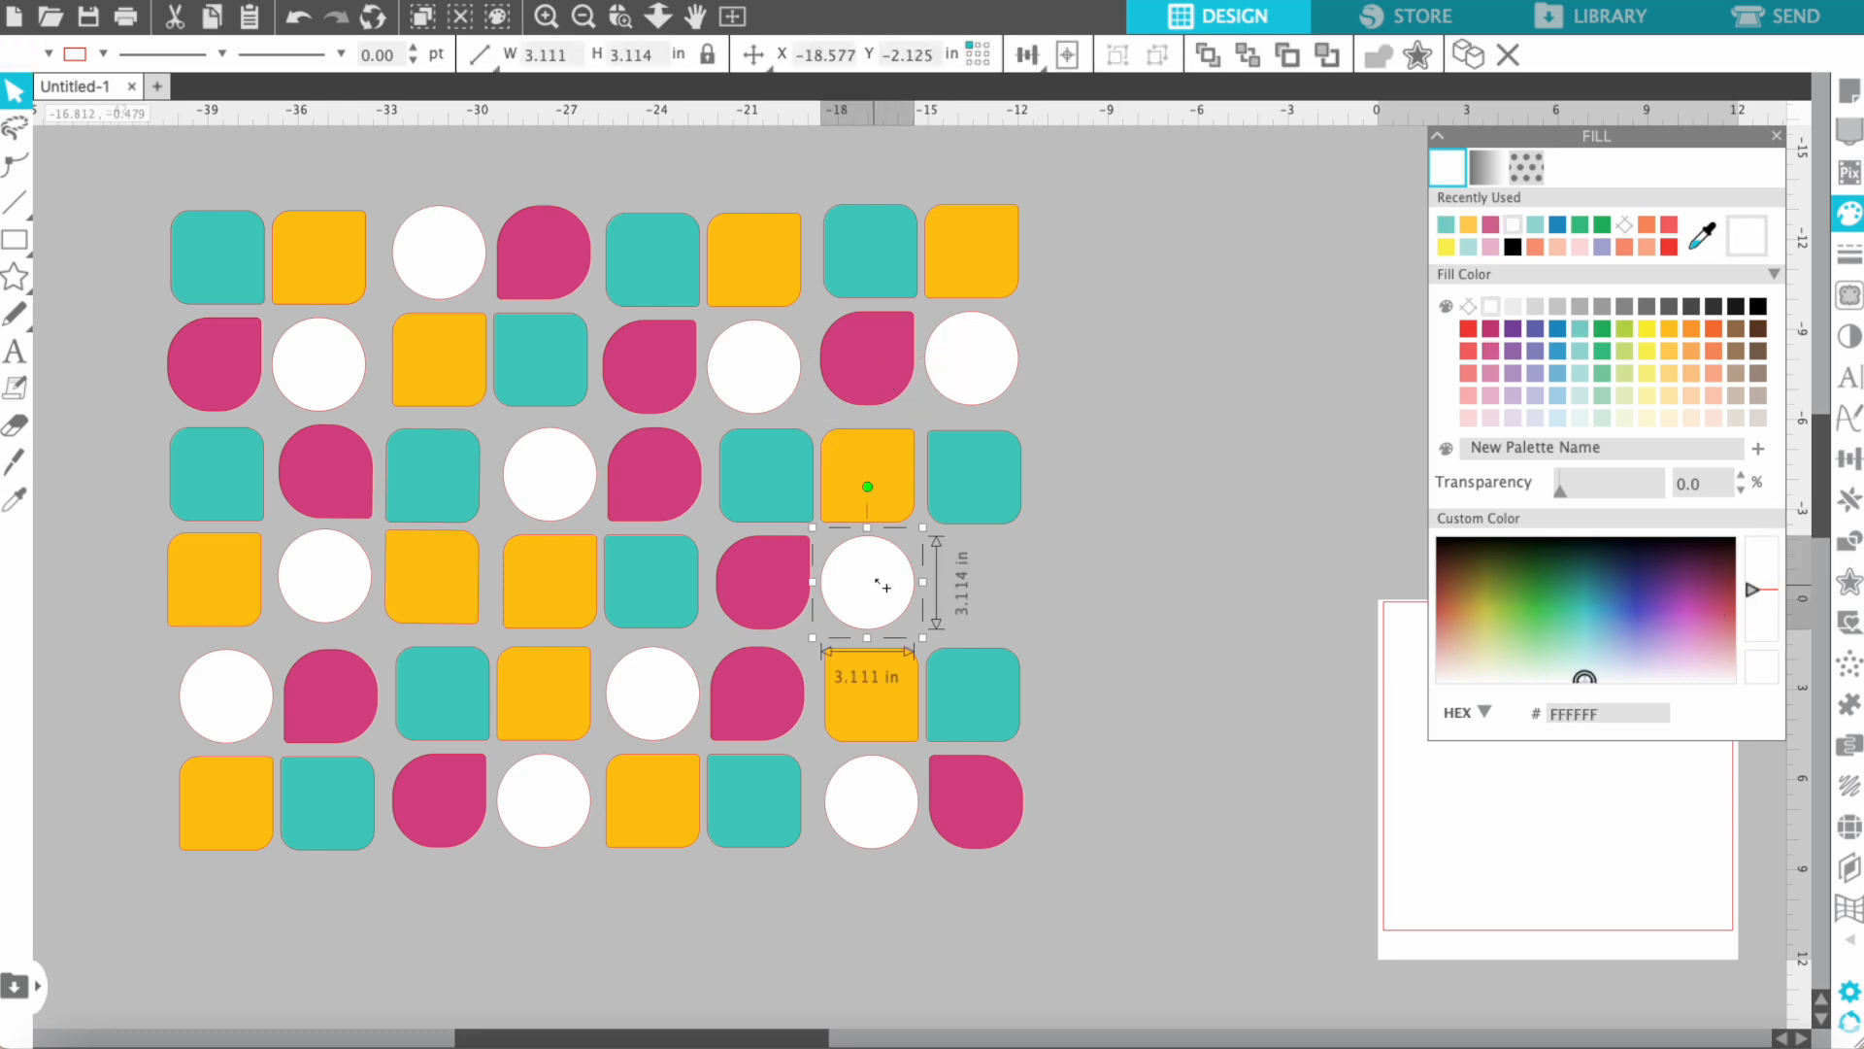
left_click_drag(894, 573, 979, 575)
left_click(1090, 575)
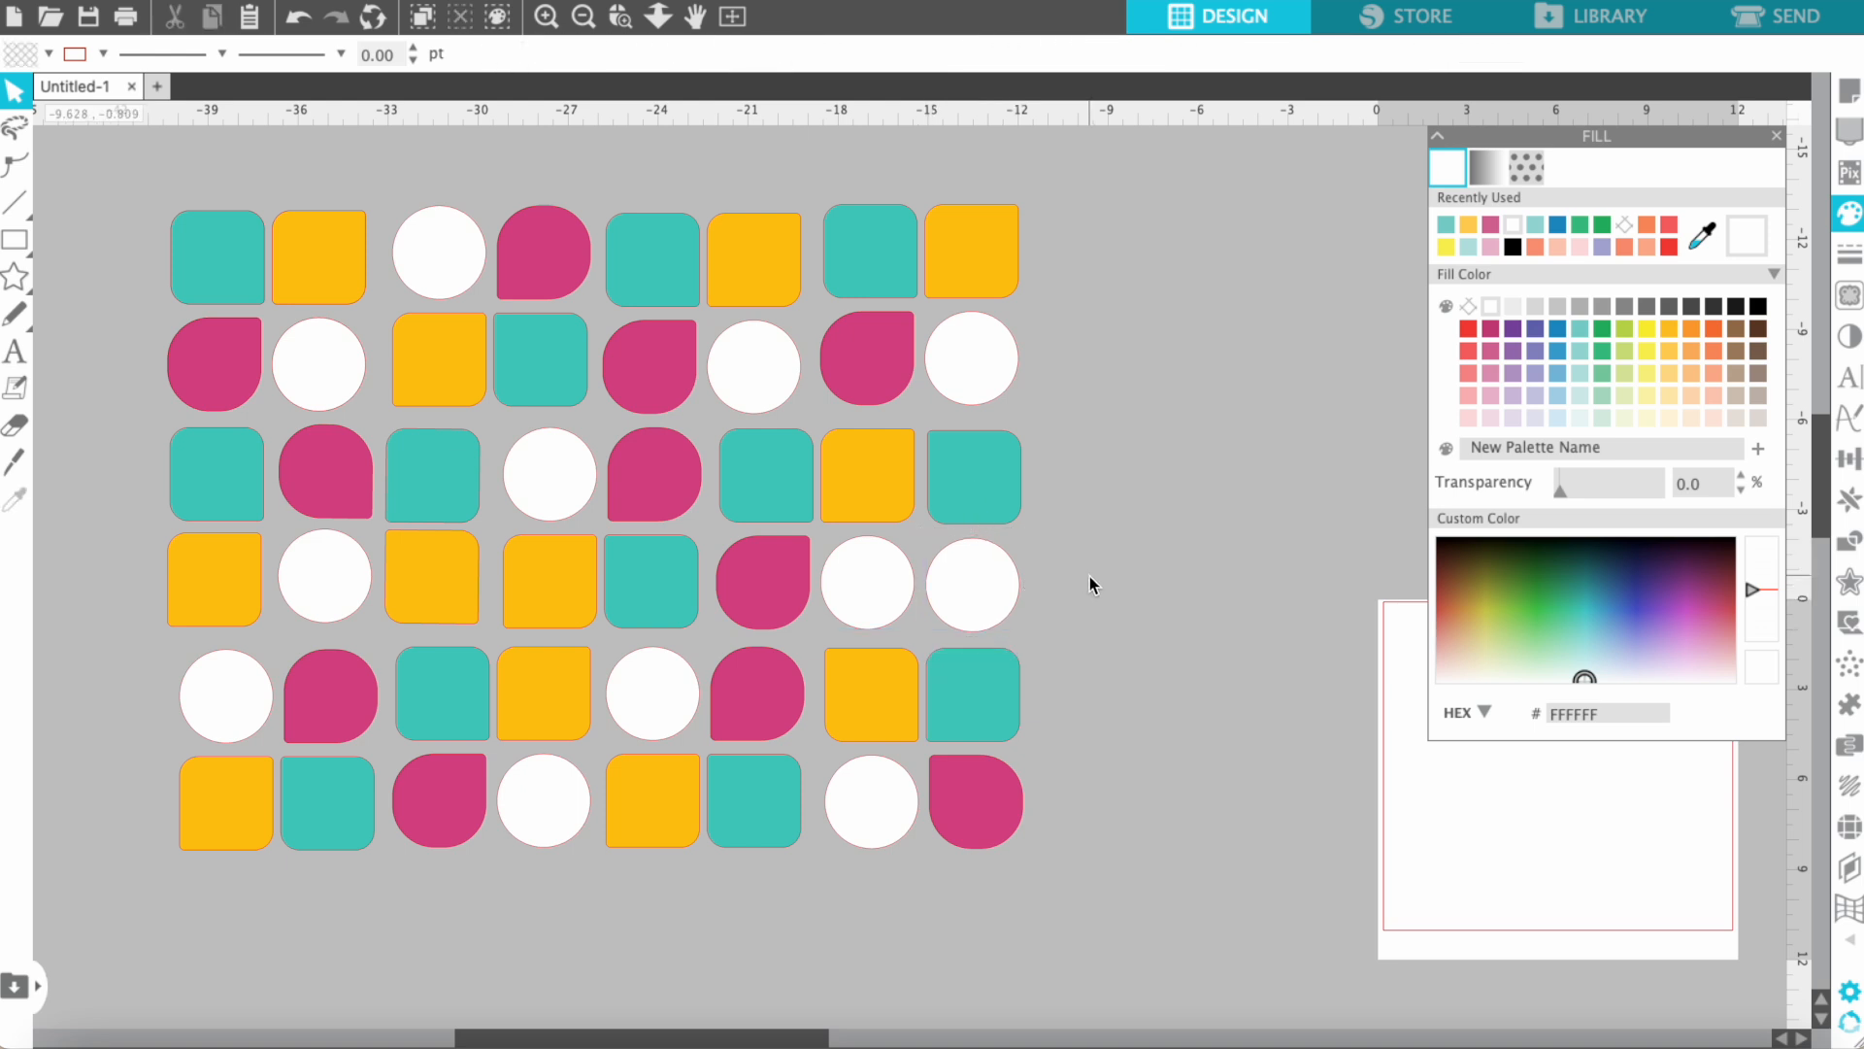
Step: Align the eight shapes of the first row along their top edges
left_click_drag(200, 175, 964, 273)
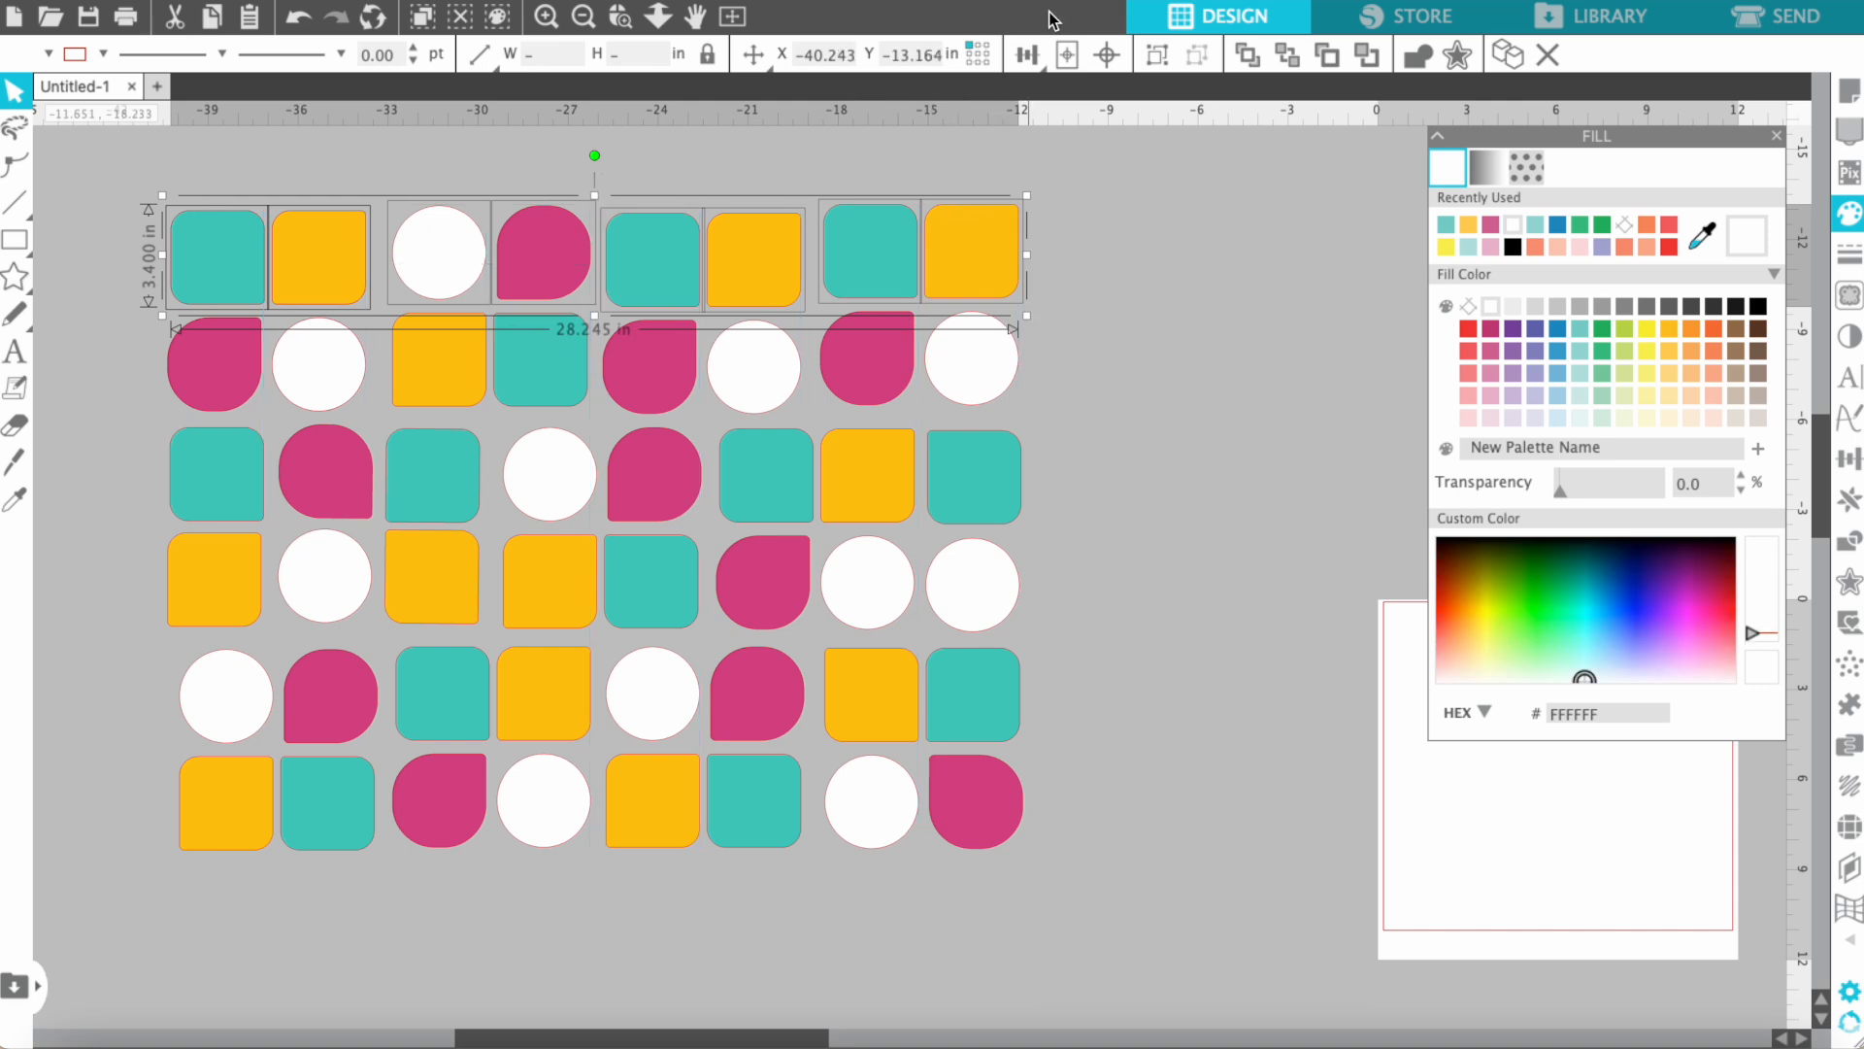
left_click(1031, 55)
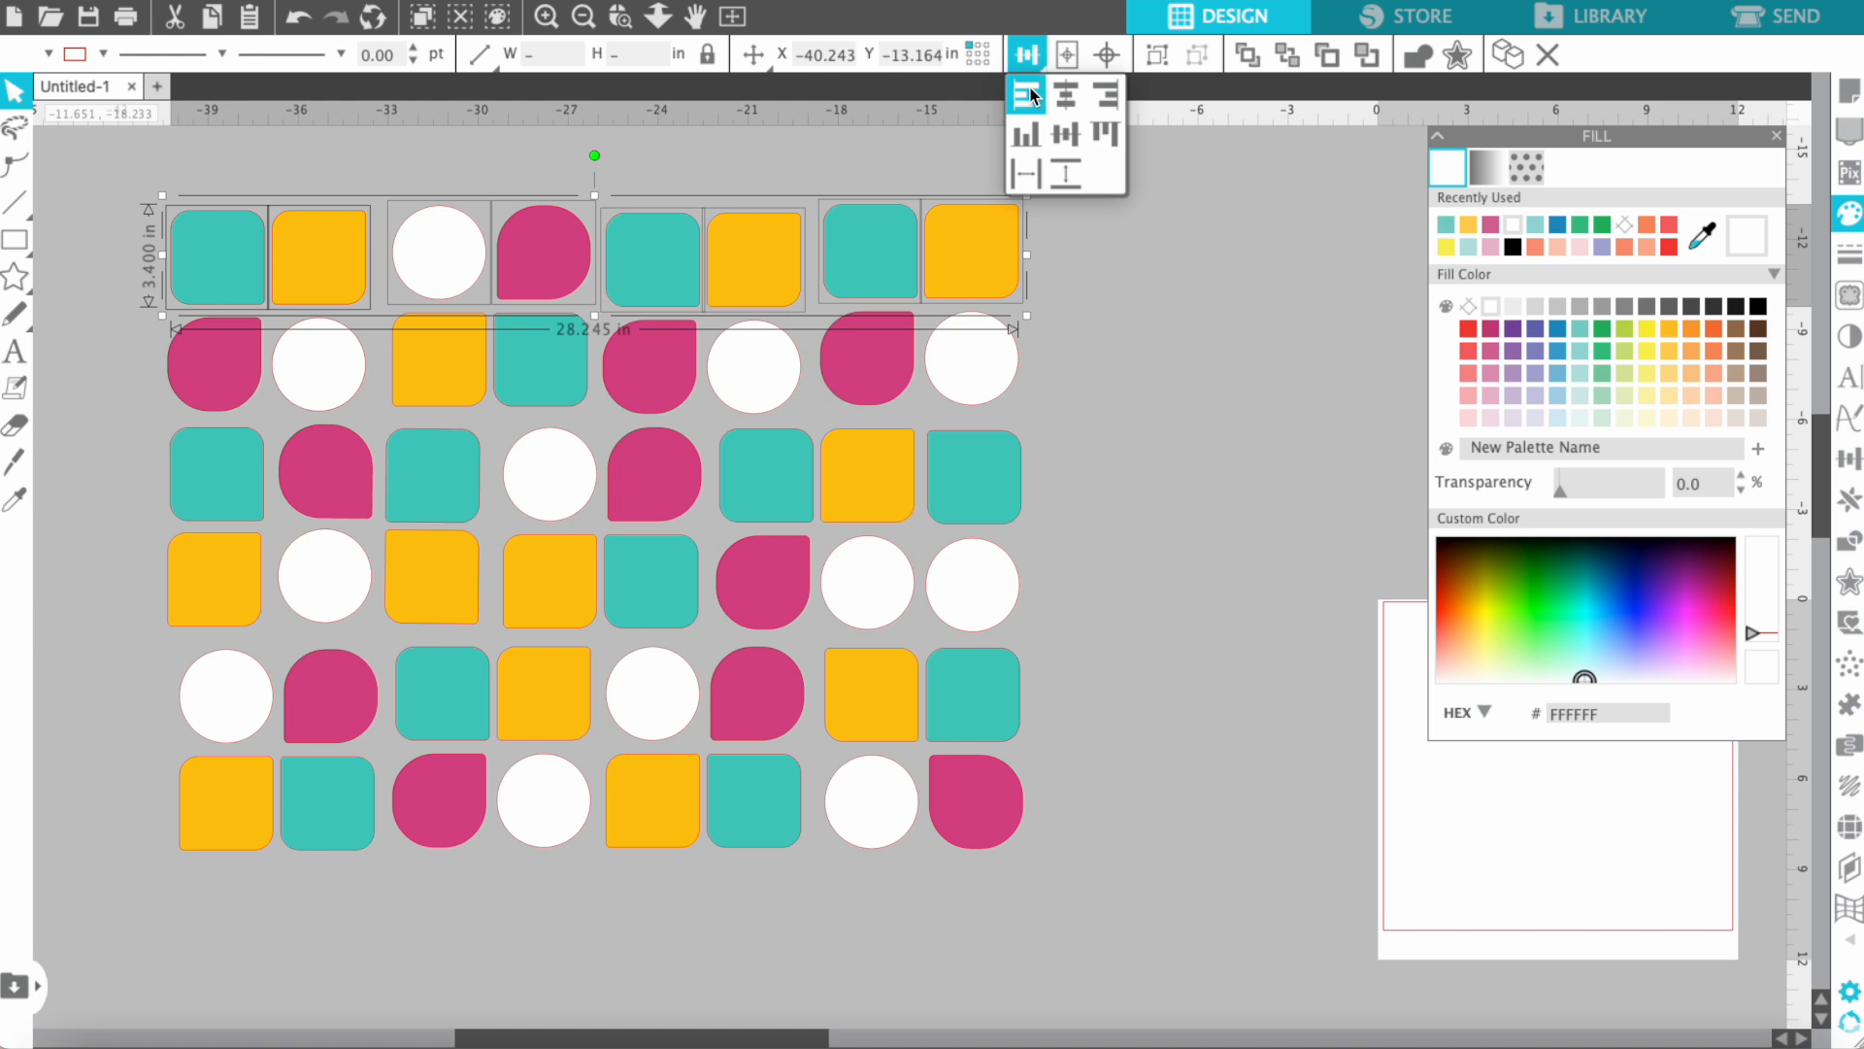
left_click(1111, 126)
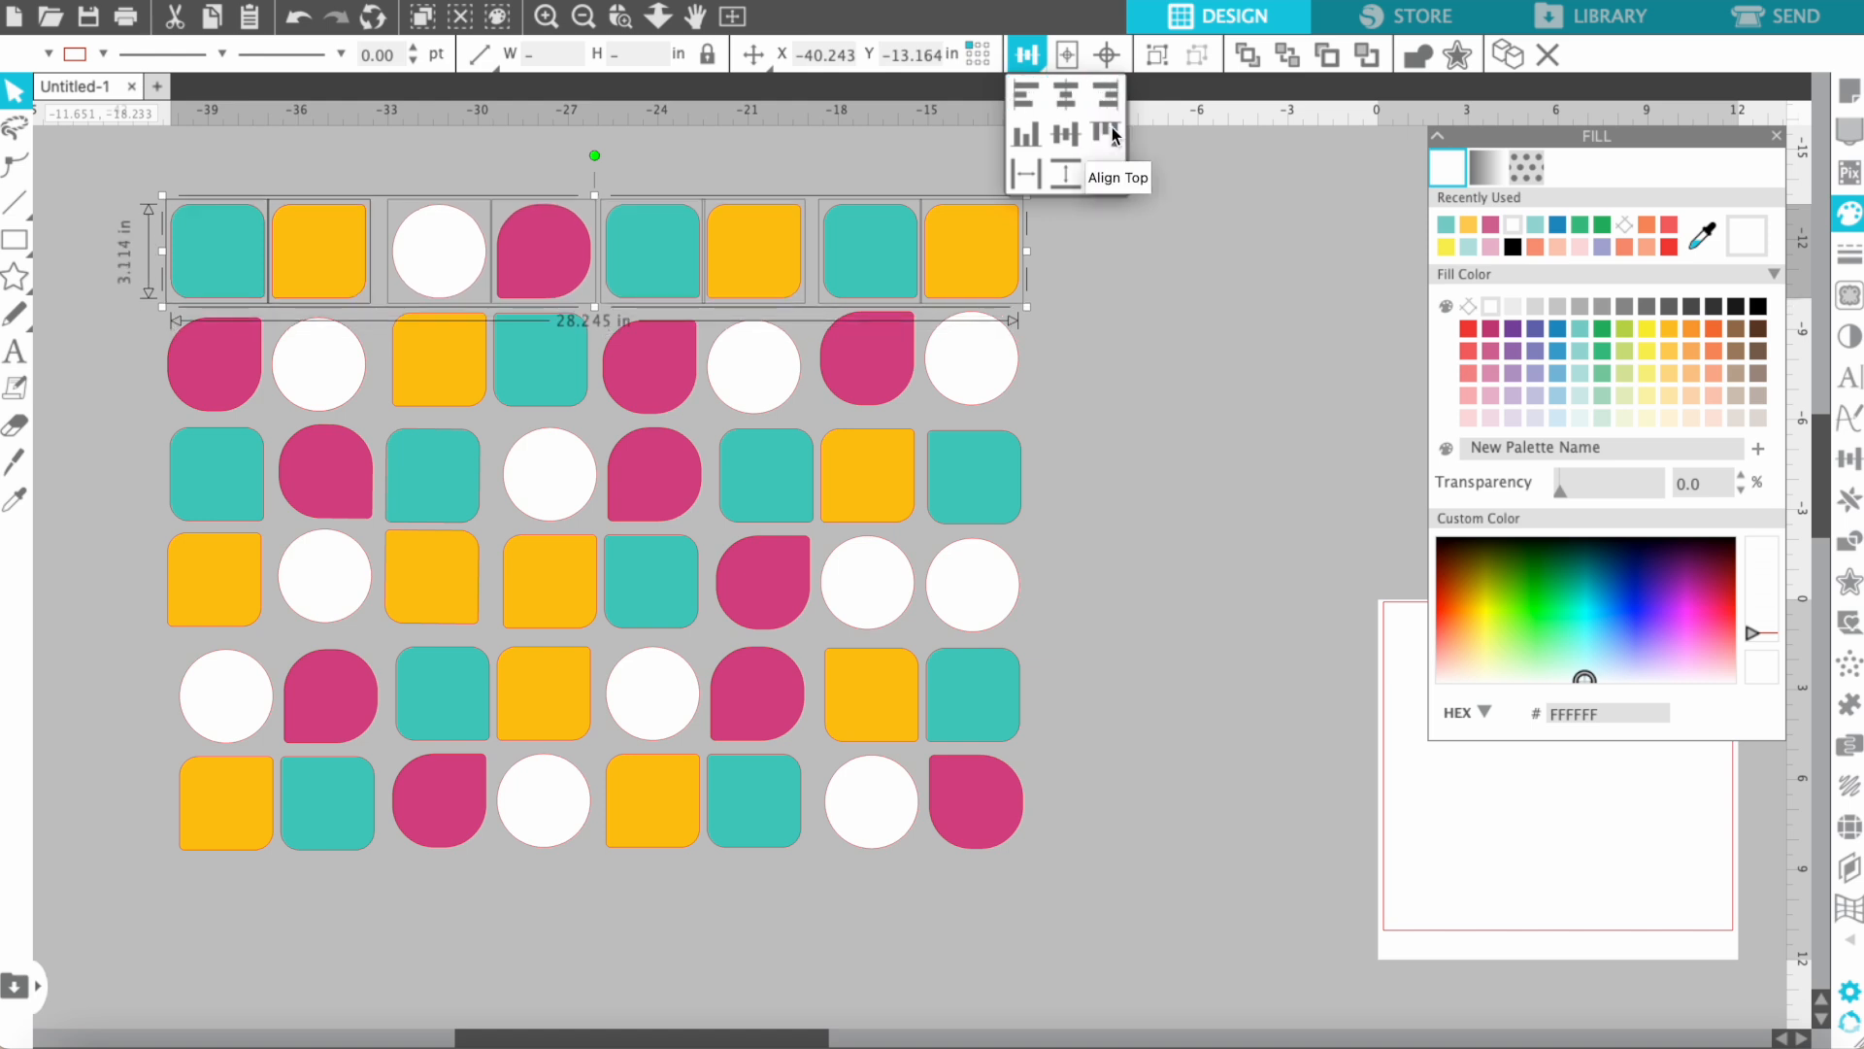
left_click(1051, 355)
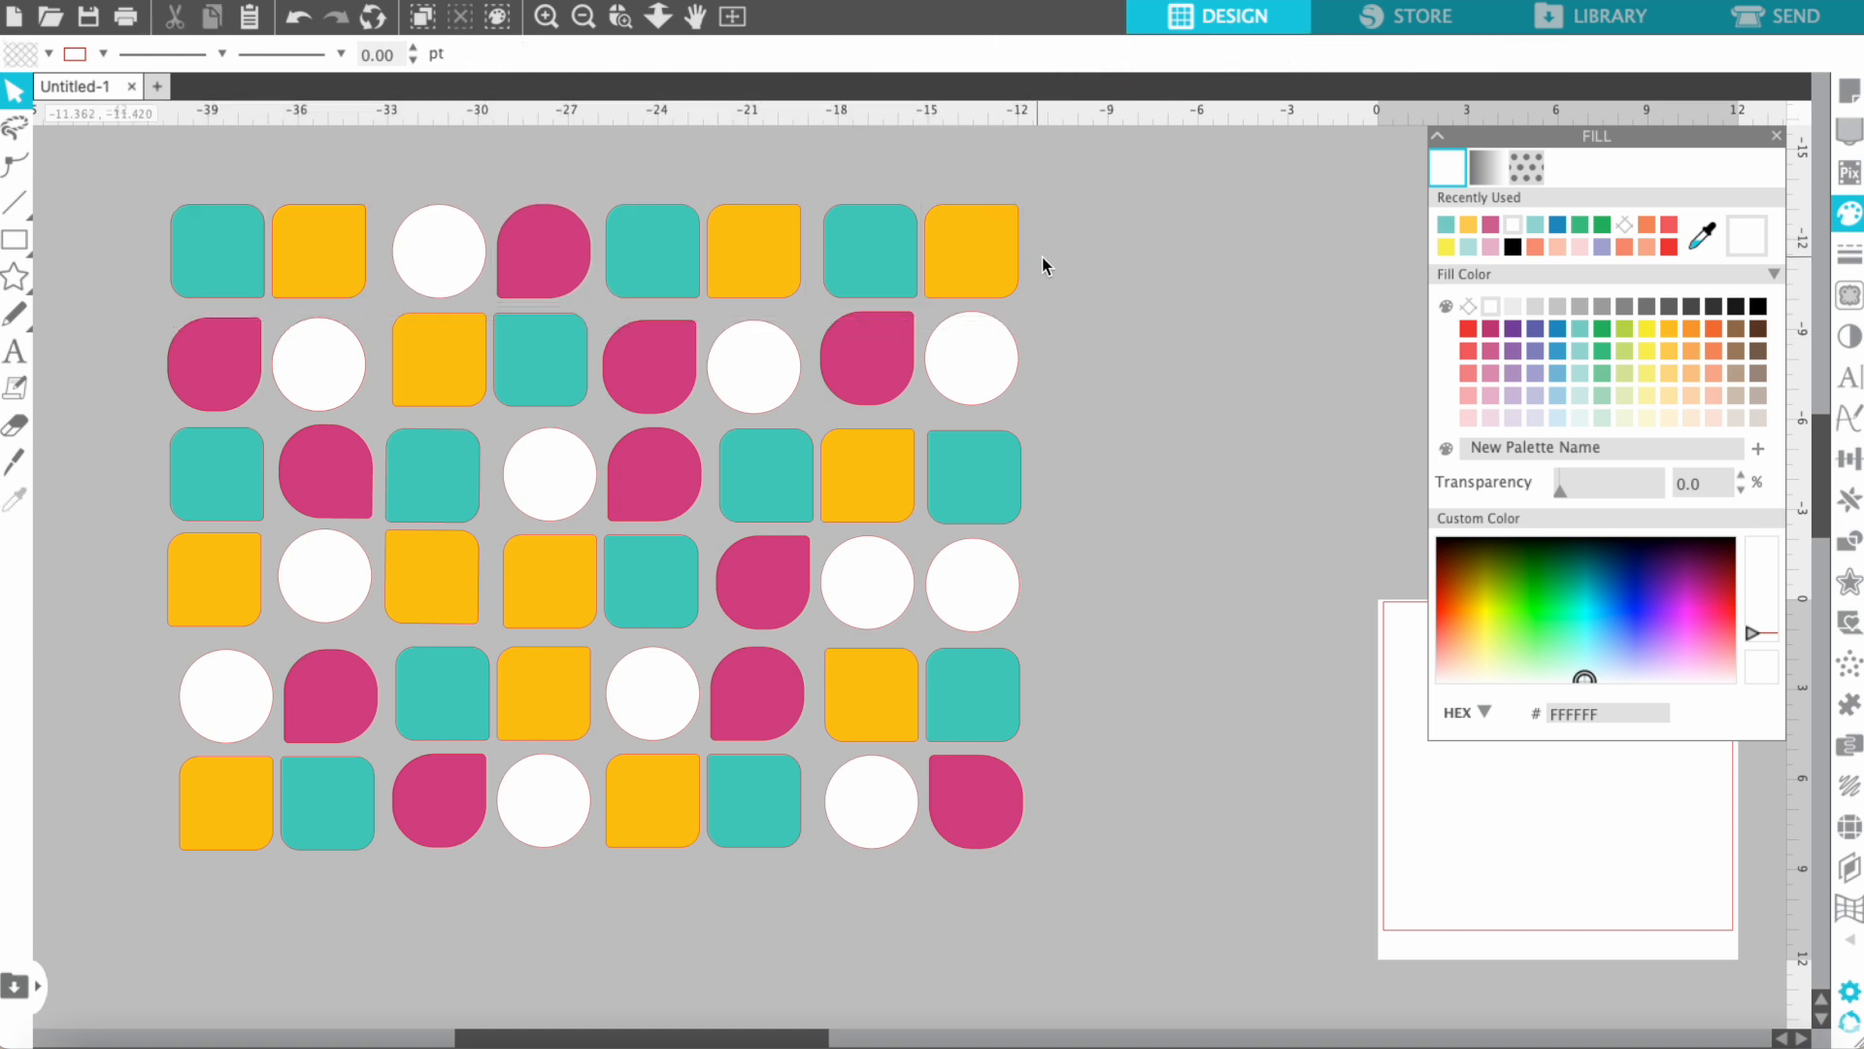
Step: Align the shapes of the second and third rows along their top edges, one row at a time
left_click_drag(1035, 320, 219, 356)
left_click(1035, 60)
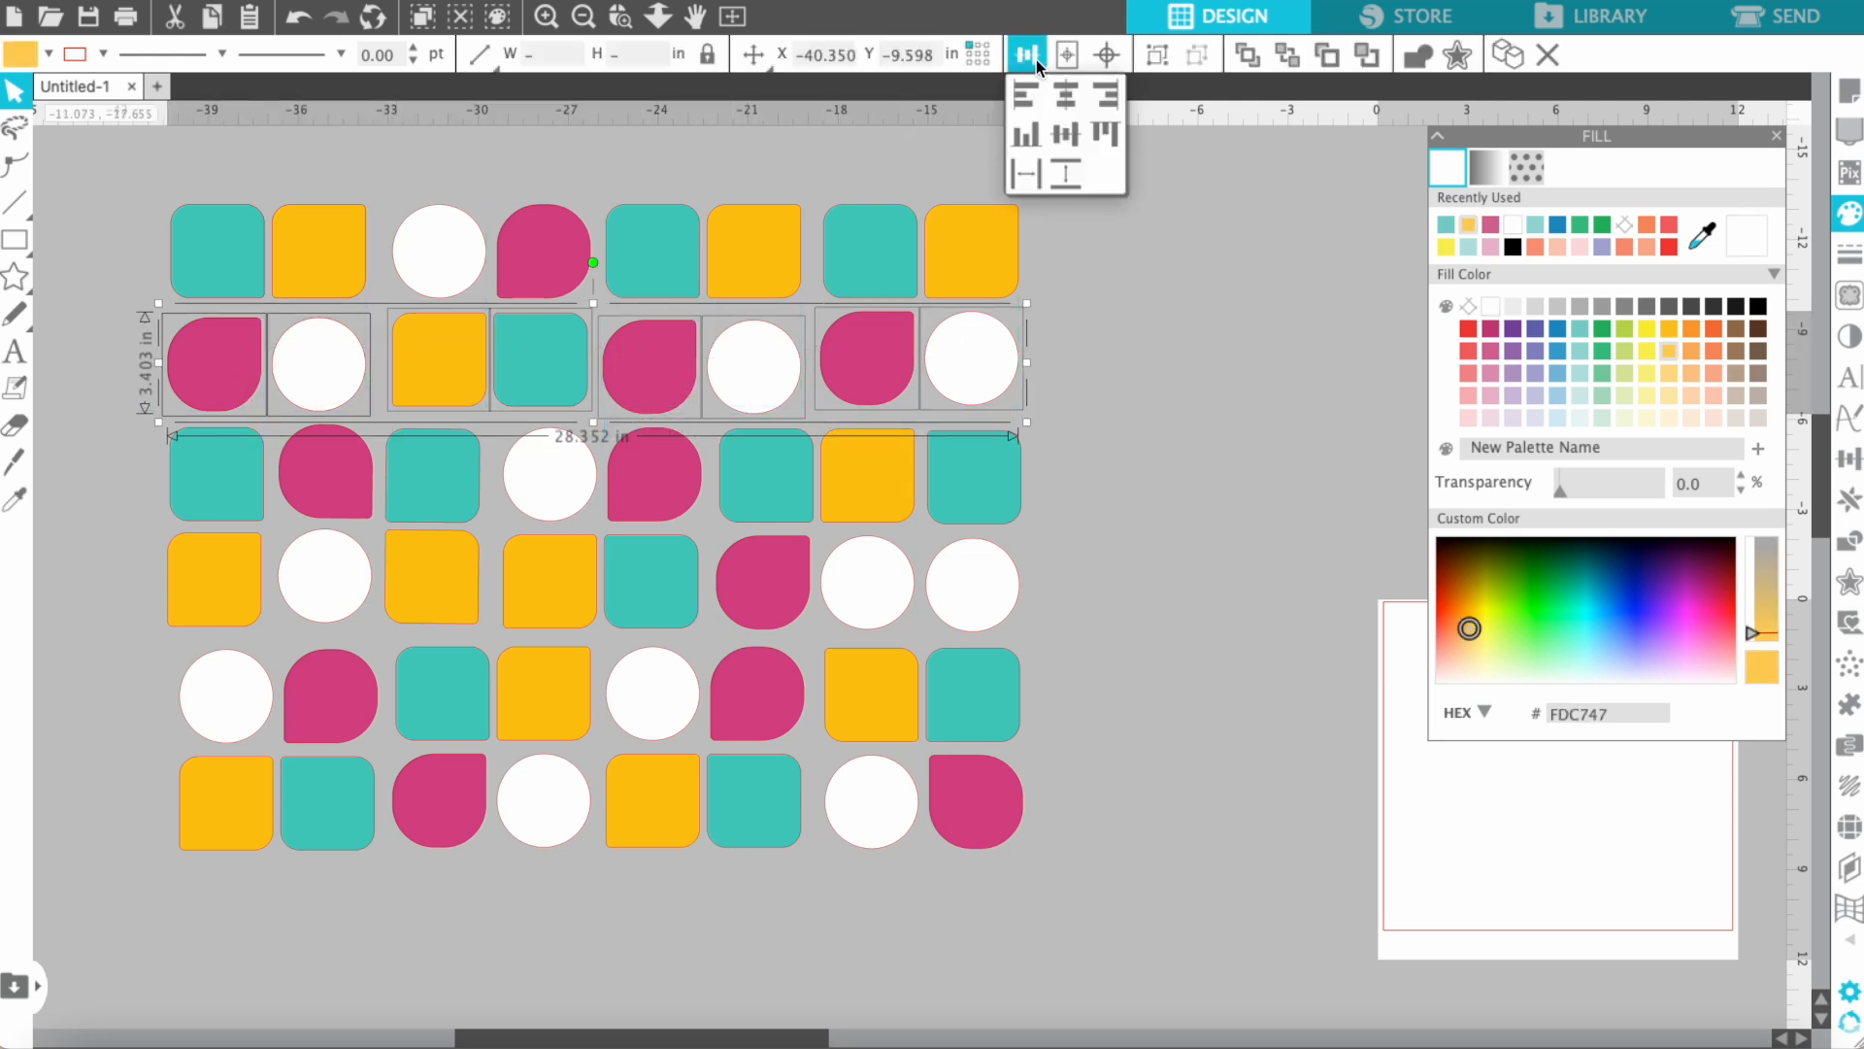
left_click(1092, 119)
left_click_drag(1055, 457, 187, 474)
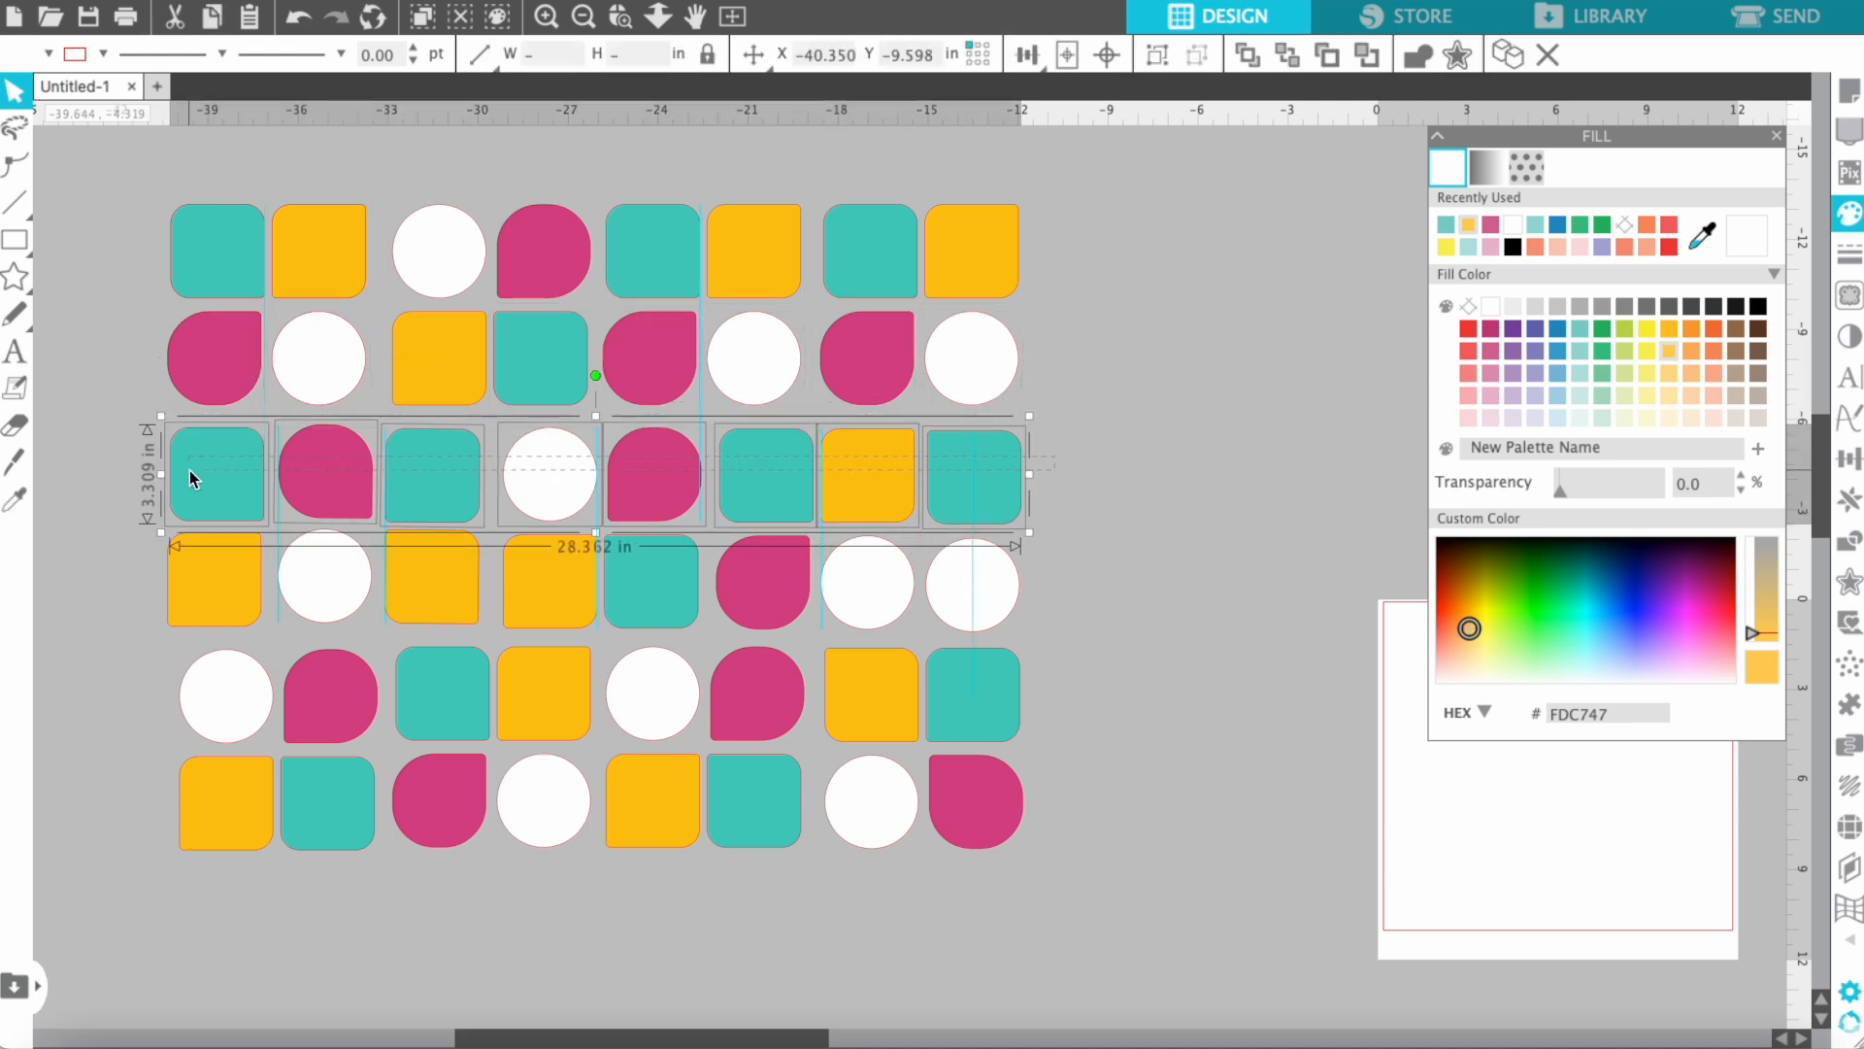
left_click(1027, 54)
left_click(1101, 124)
Step: Align the shapes of the fourth and fifth rows along their top edges, one row at a time
left_click_drag(1059, 569, 171, 590)
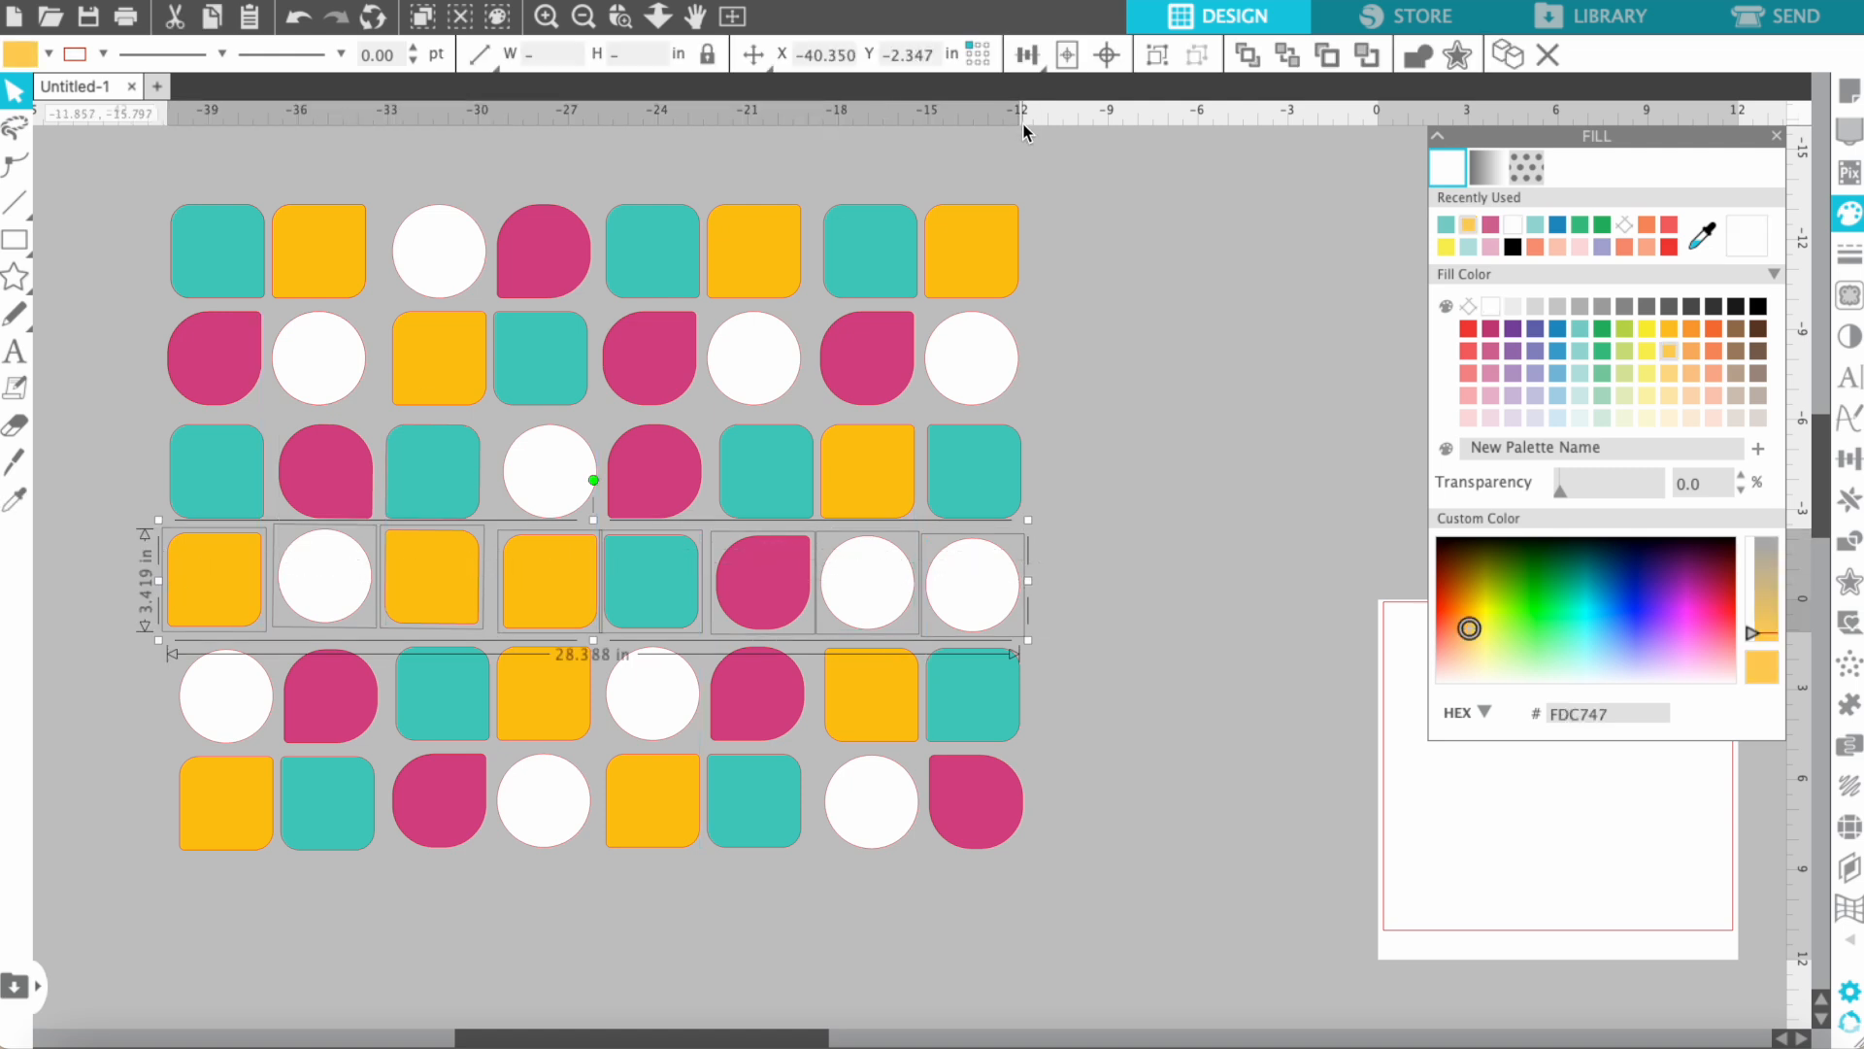
left_click(1027, 55)
left_click(1100, 134)
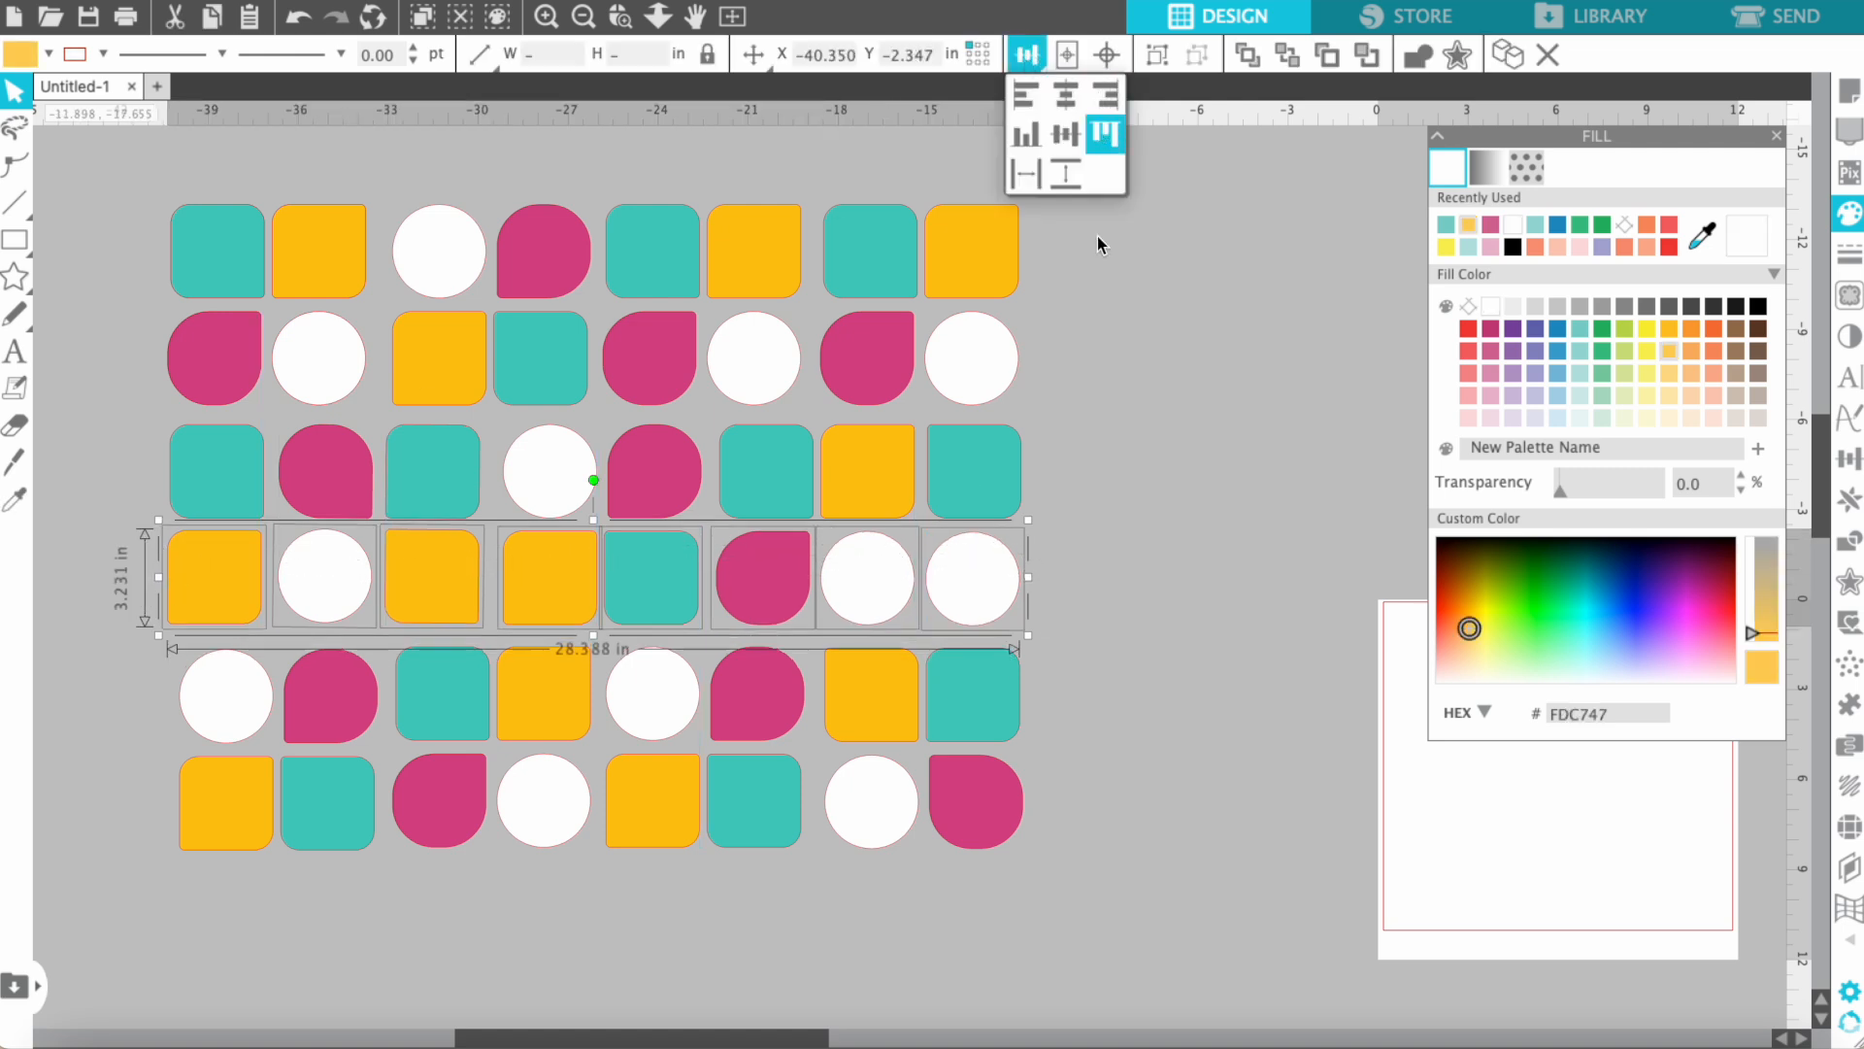
left_click_drag(1059, 674, 249, 716)
left_click(1027, 55)
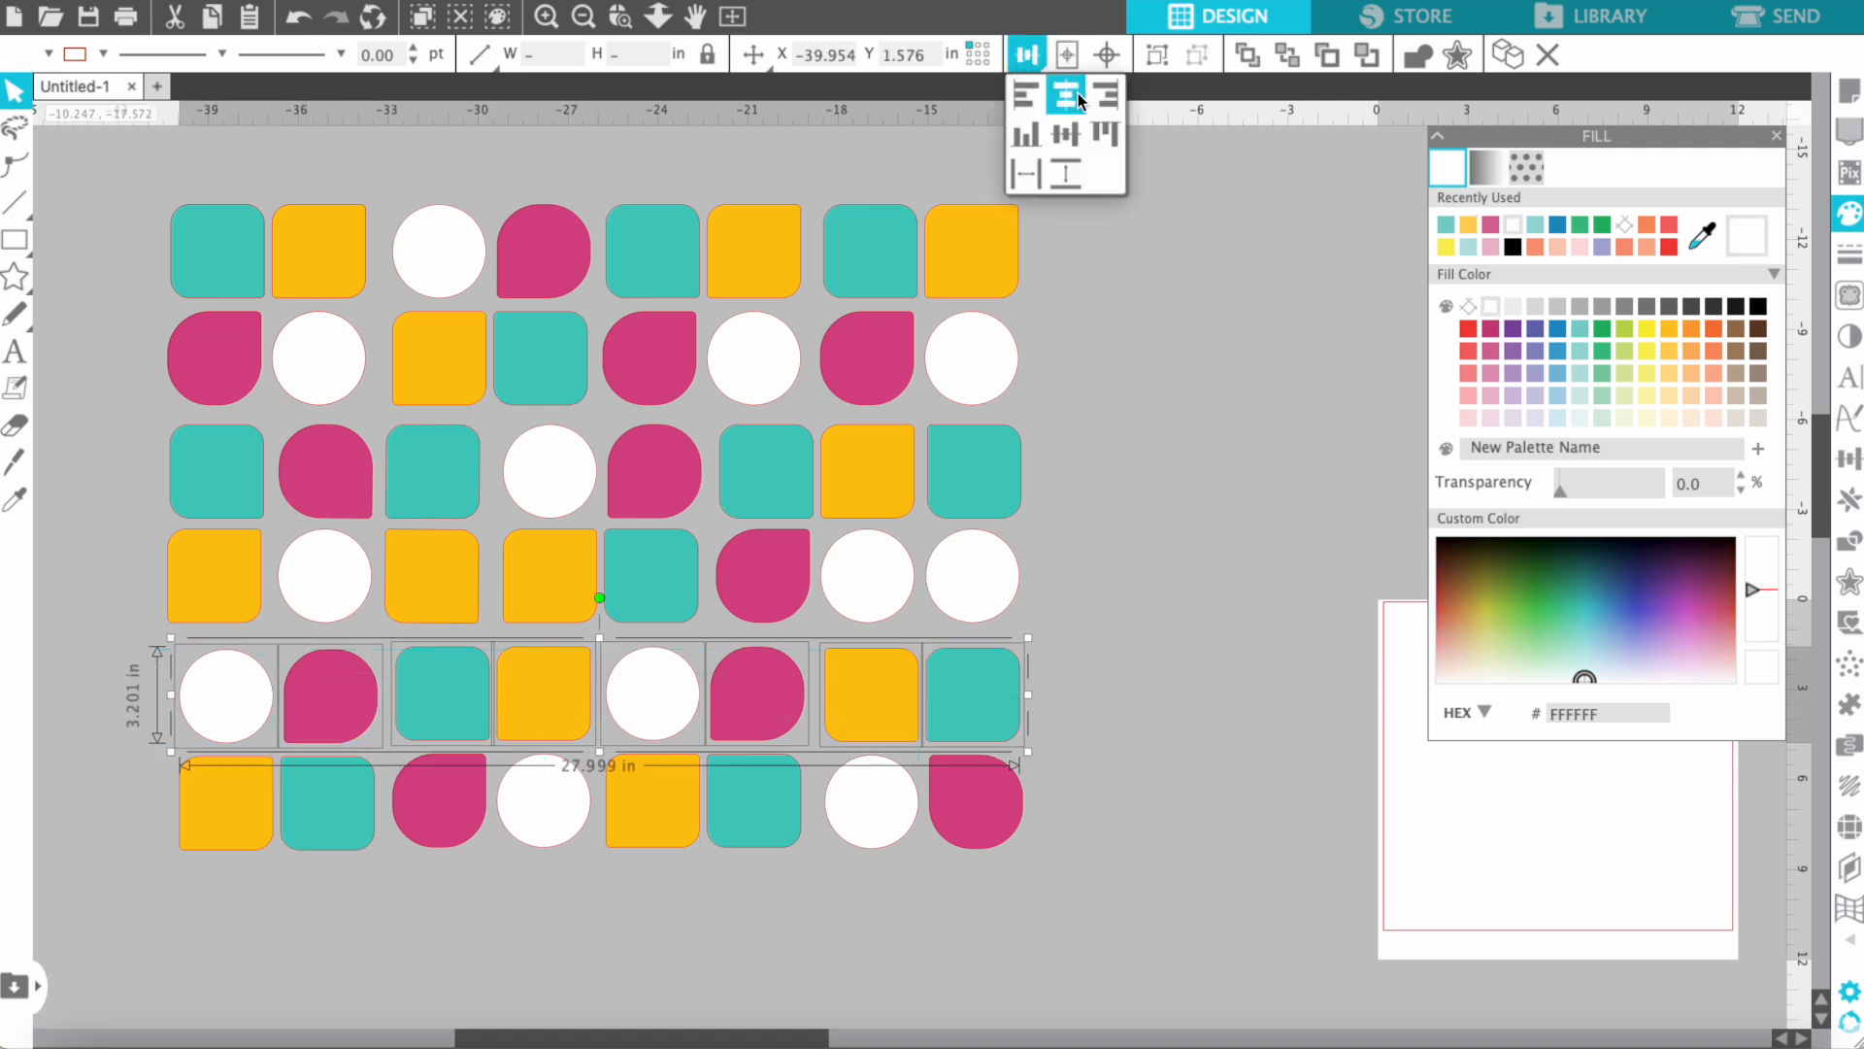
Step: Align the eight shapes of the lowest row along their top edges
left_click_drag(1063, 794, 239, 863)
left_click(1022, 55)
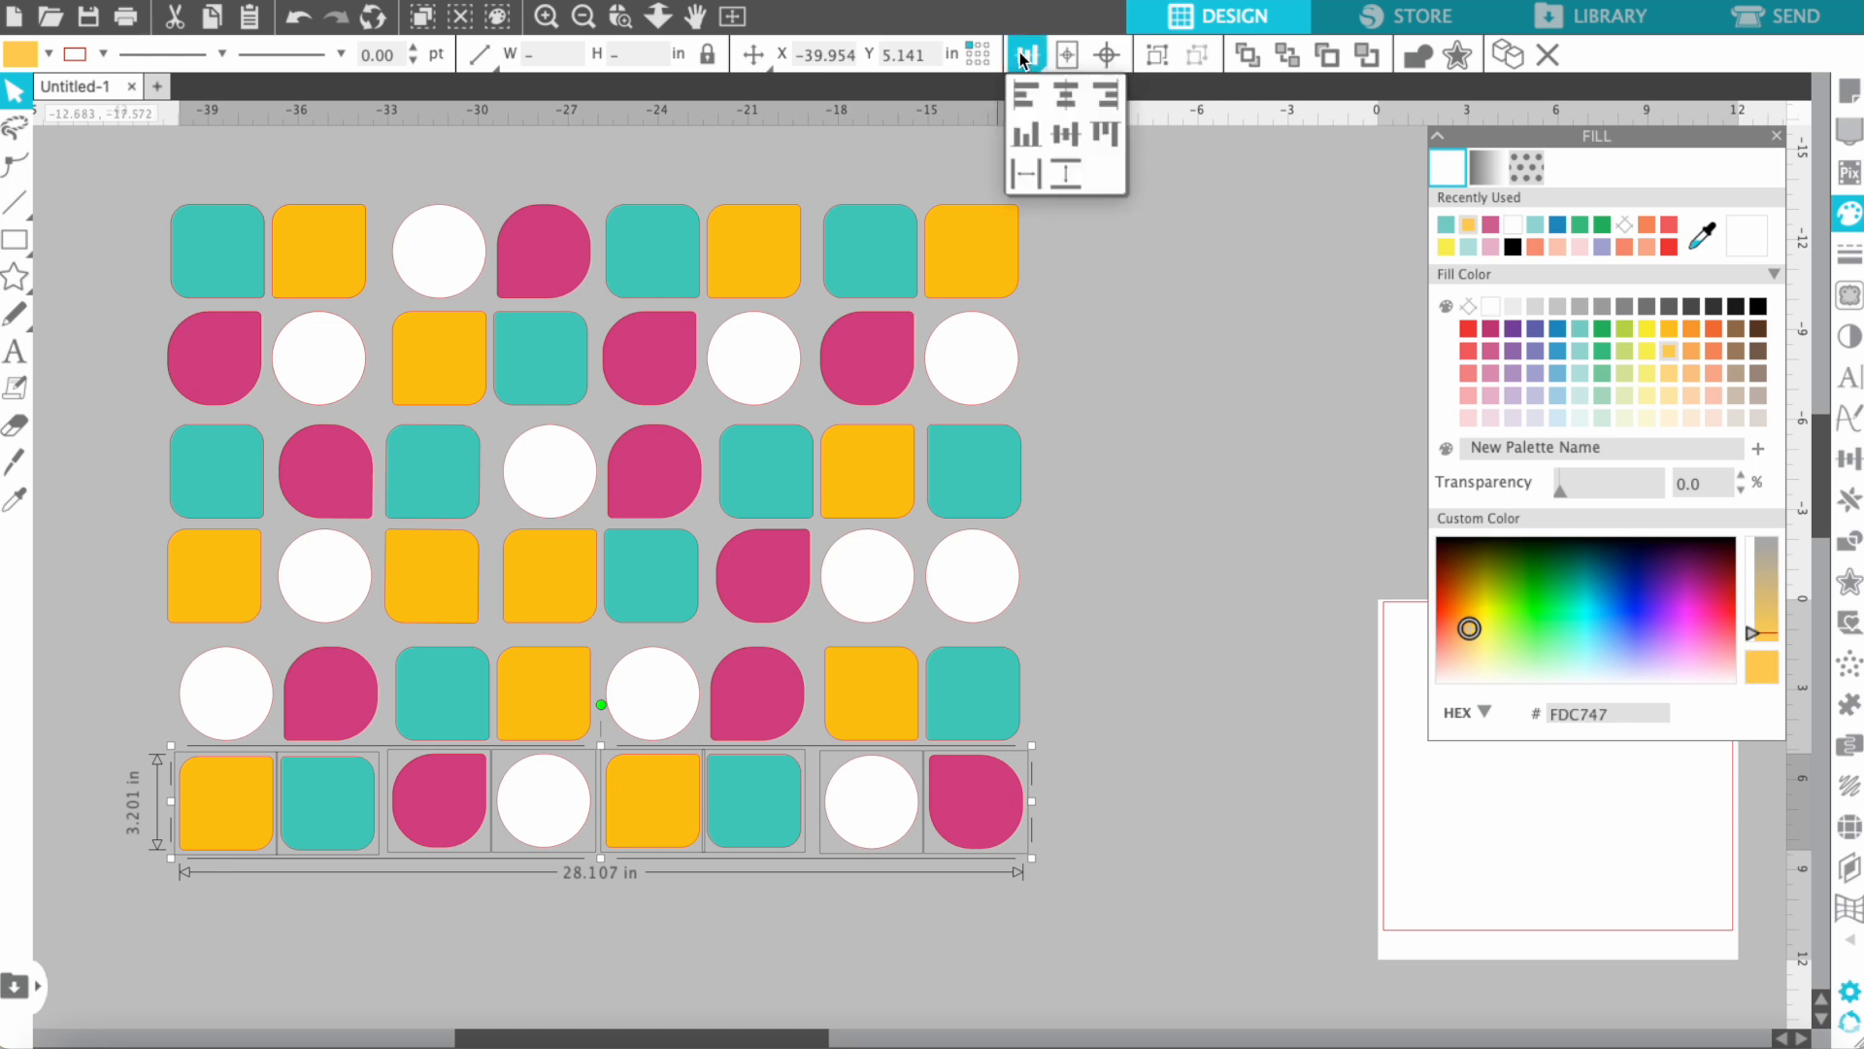
left_click(1099, 132)
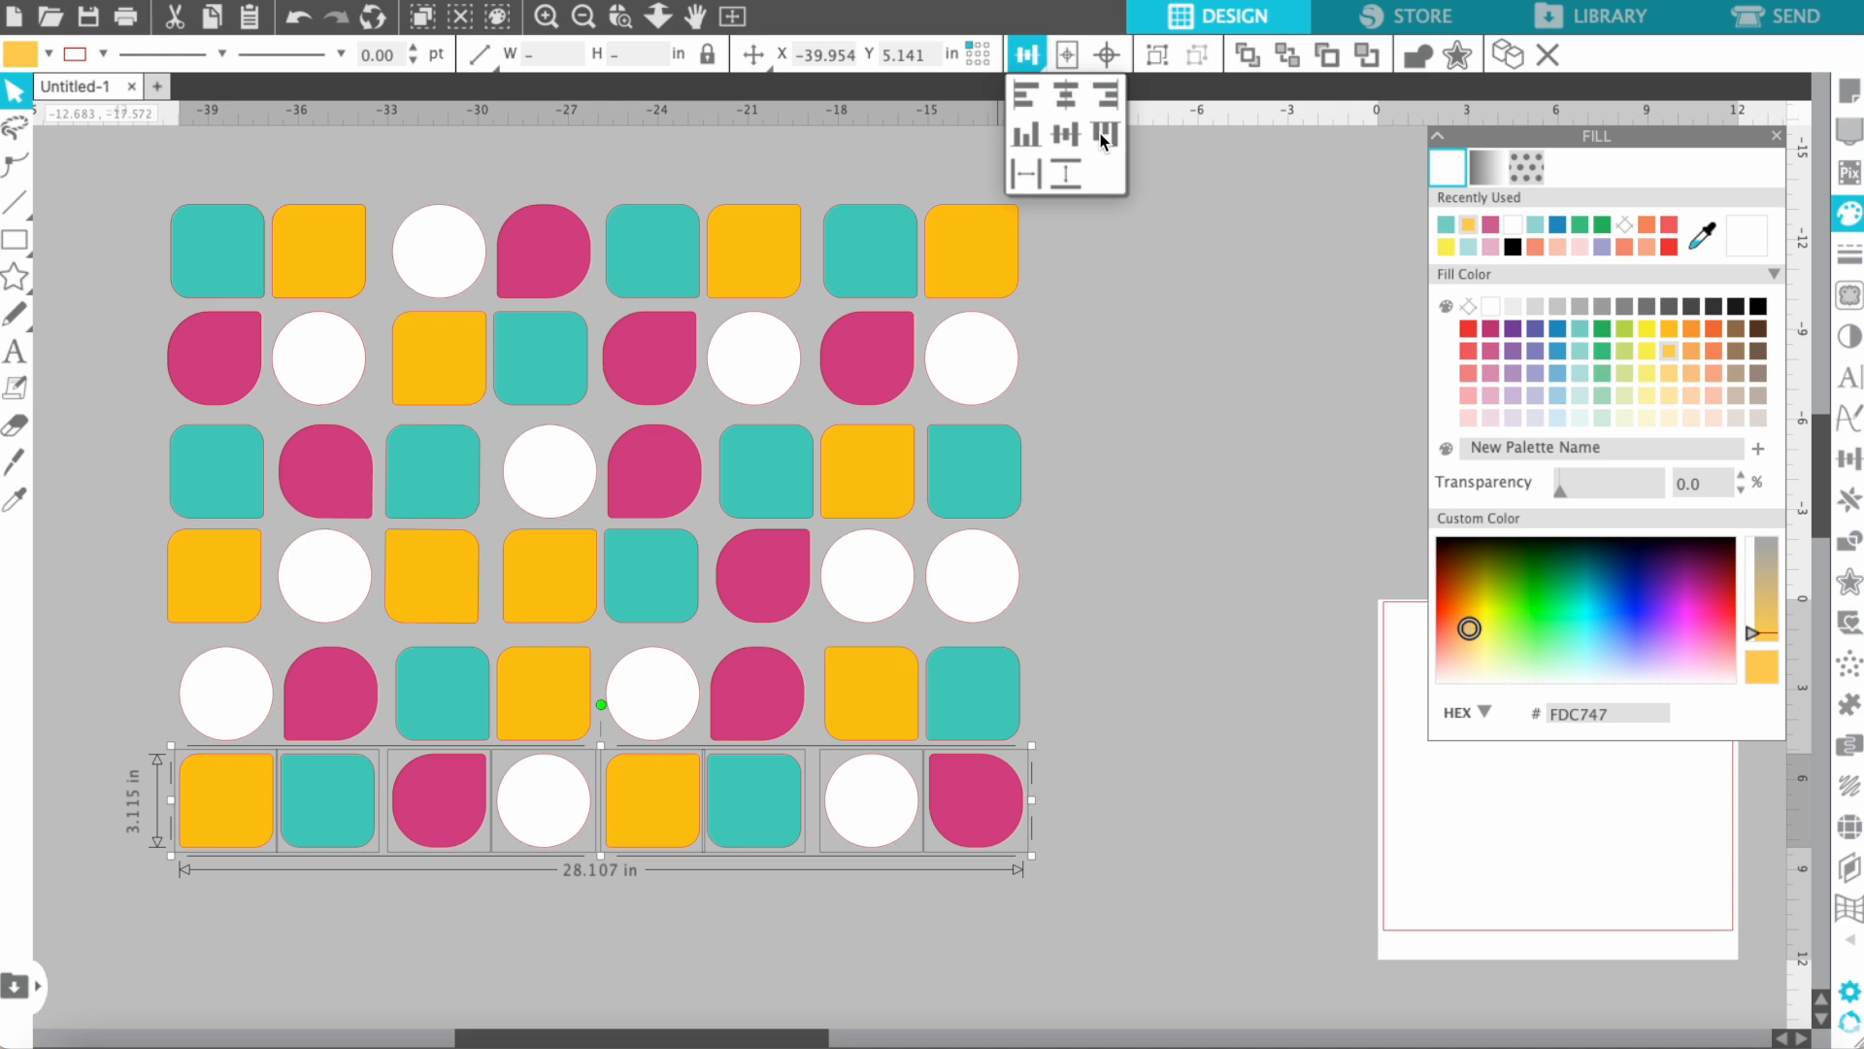
left_click(1155, 563)
Step: Space the eight shapes of the lowest row evenly in the horizontal direction
left_click_drag(1065, 810, 165, 867)
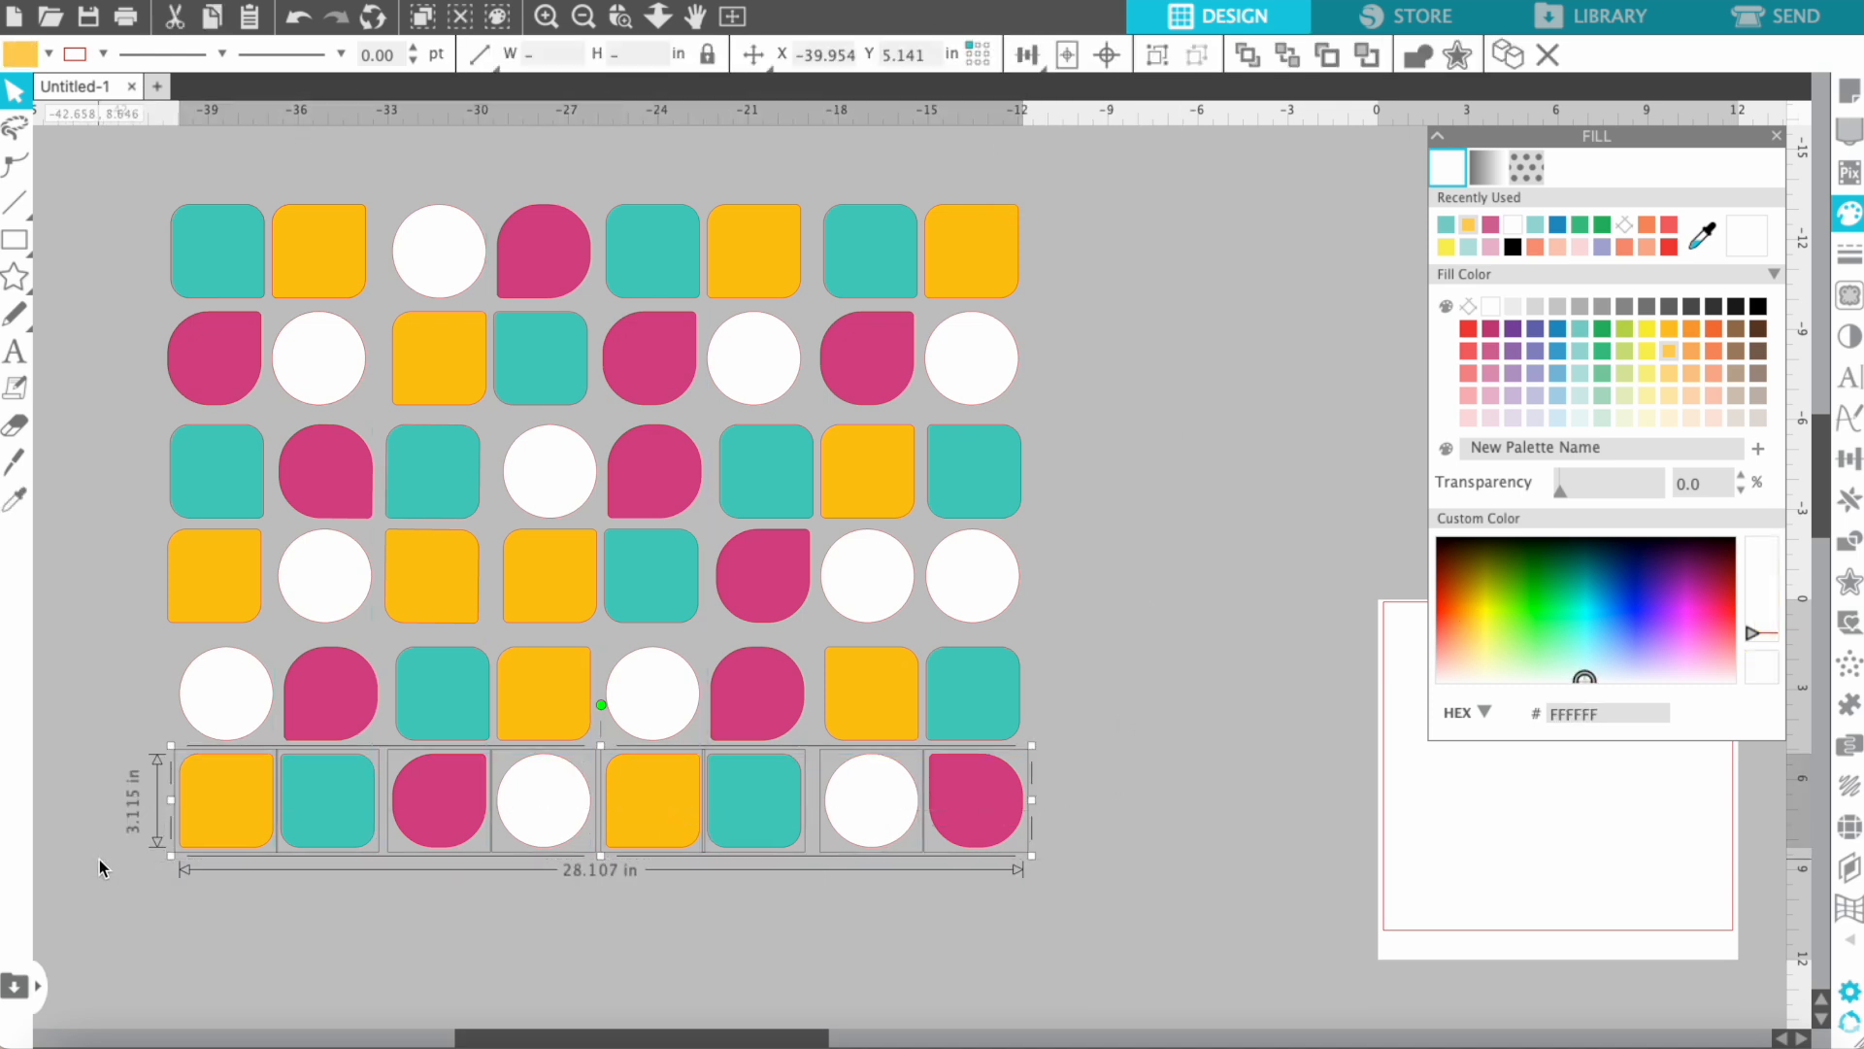
mouse_move(1022, 56)
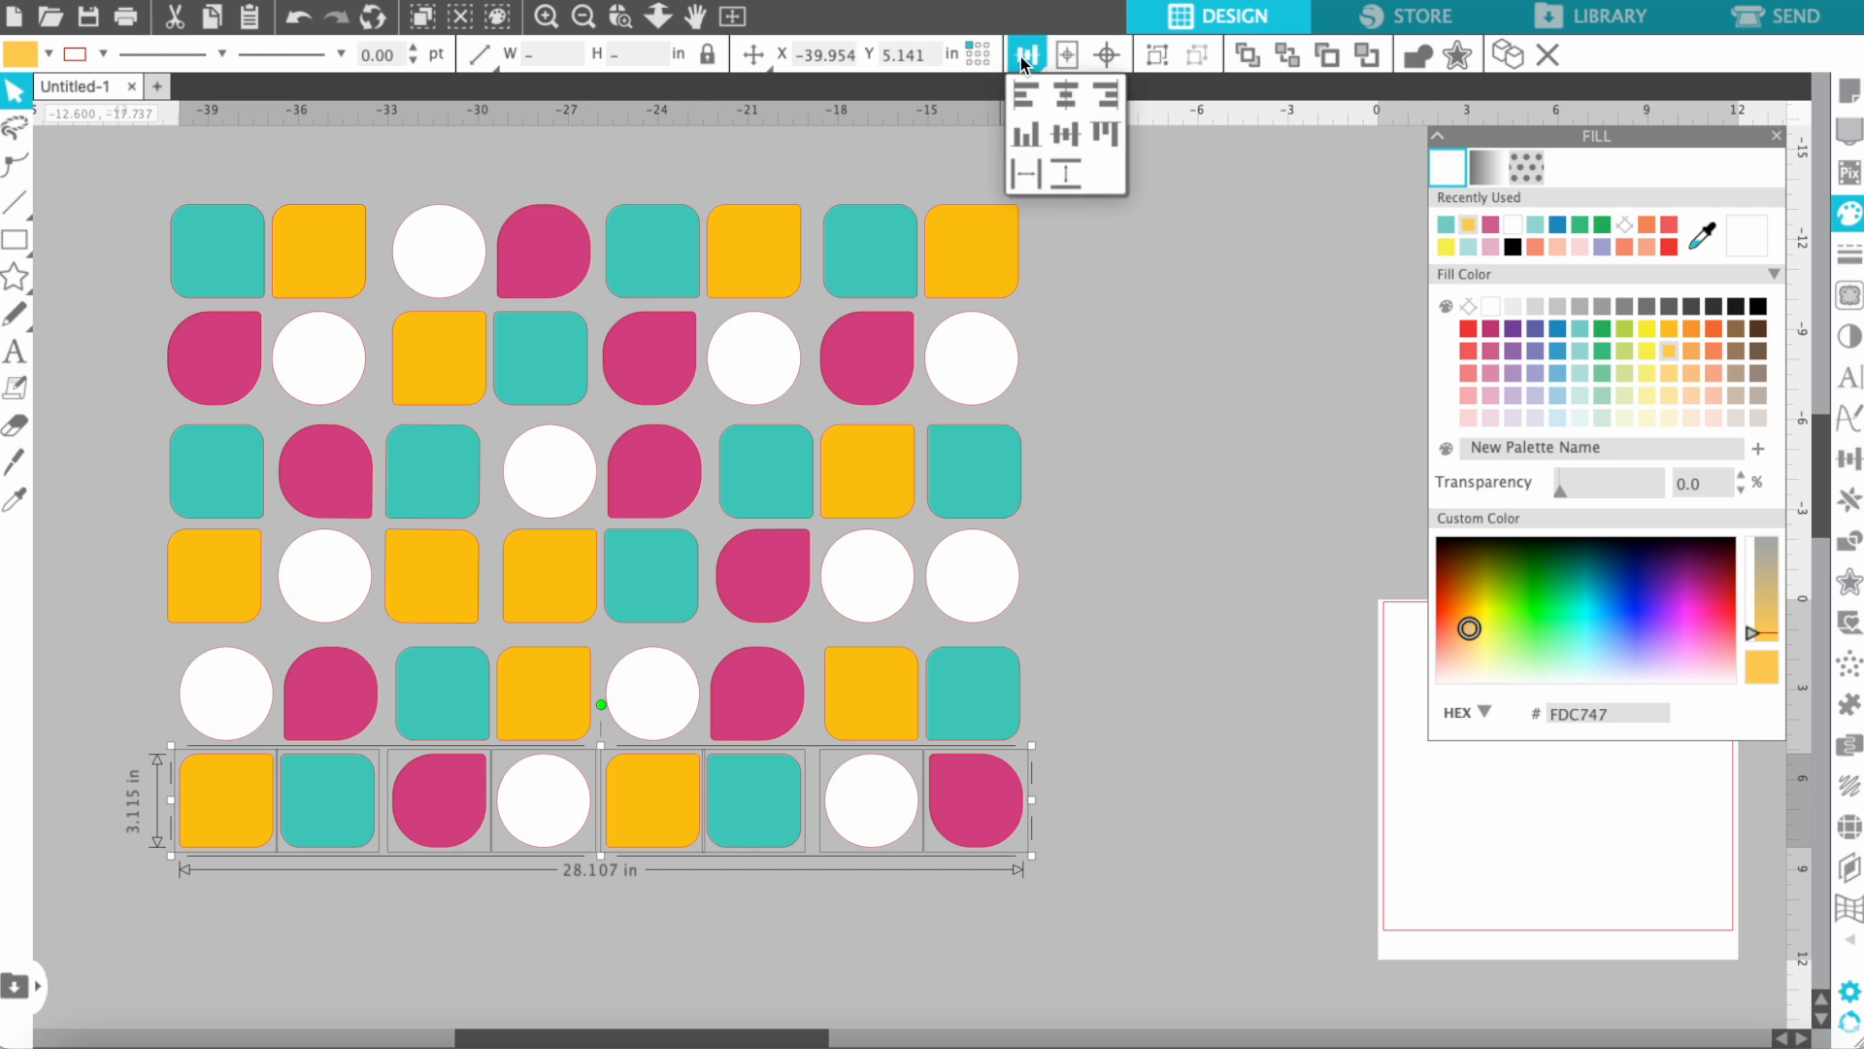
left_click(1028, 169)
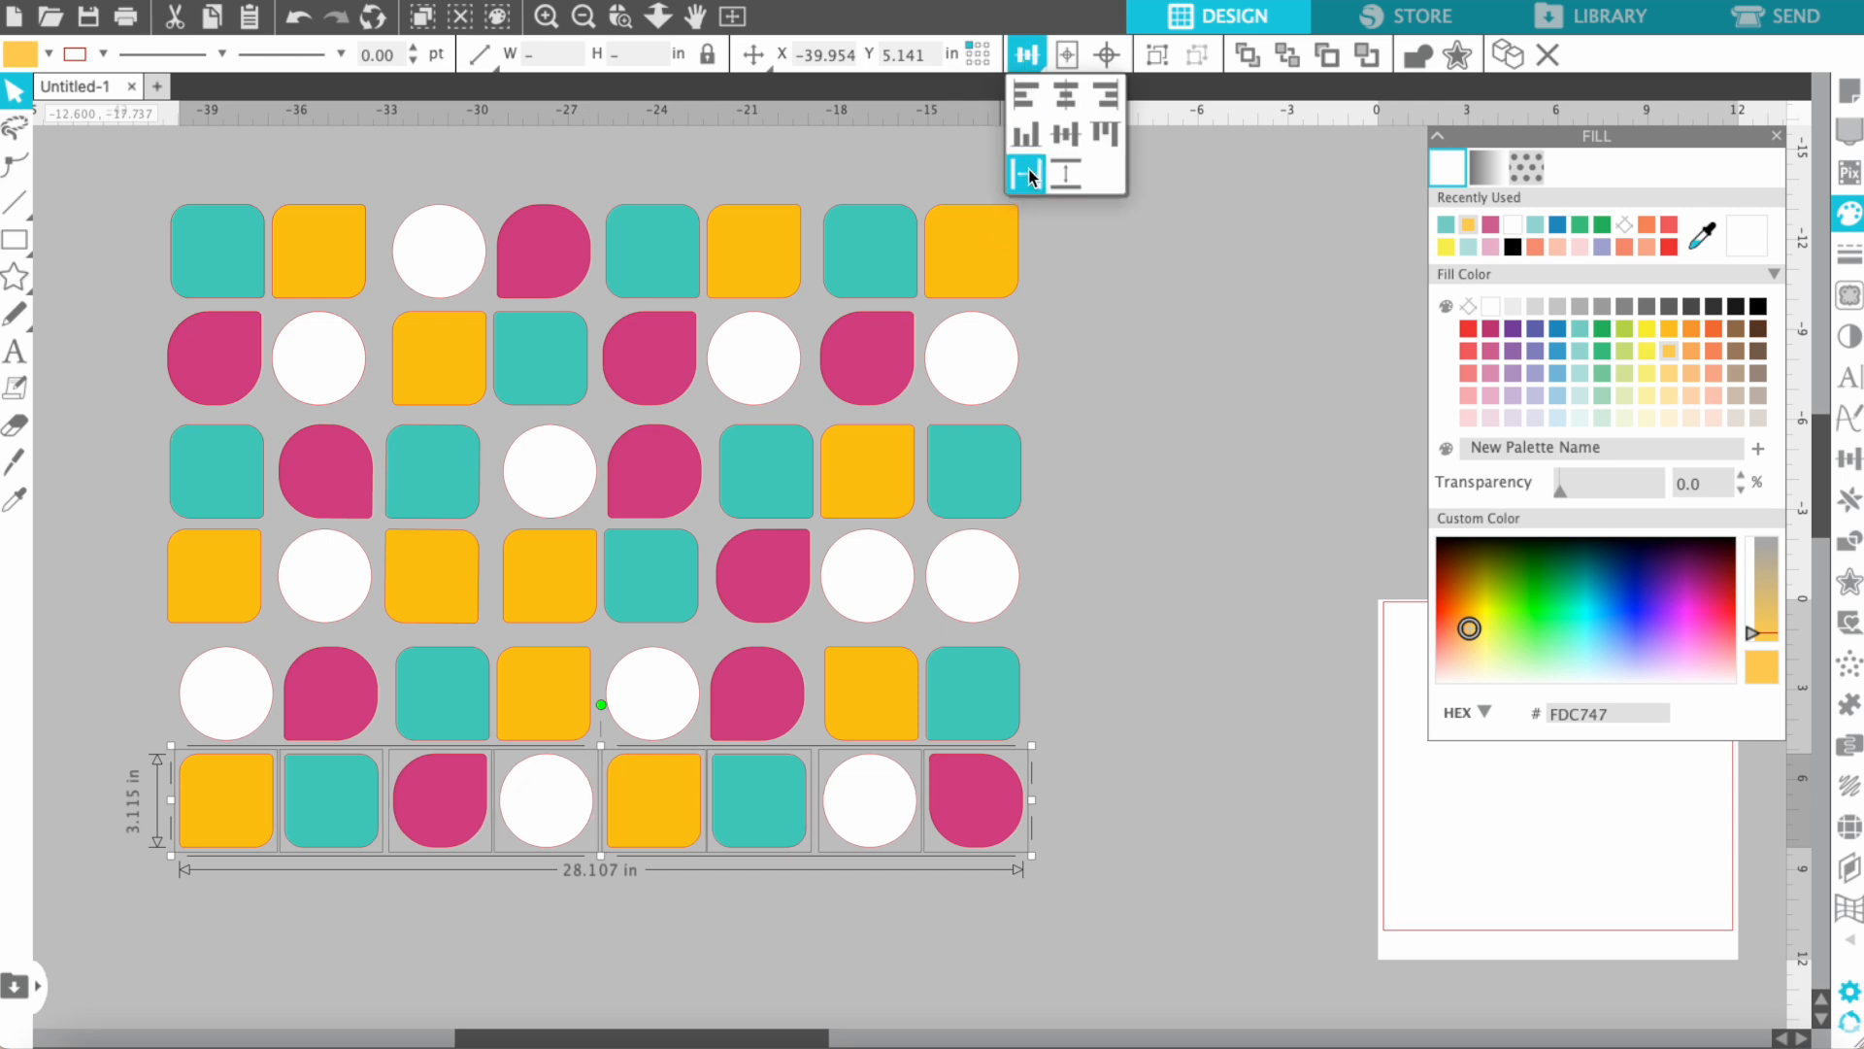
left_click(1095, 696)
Step: Apply Space Horizontal to all six rows of shapes at once
left_click_drag(1044, 668, 264, 699)
left_click_drag(130, 232, 1006, 839)
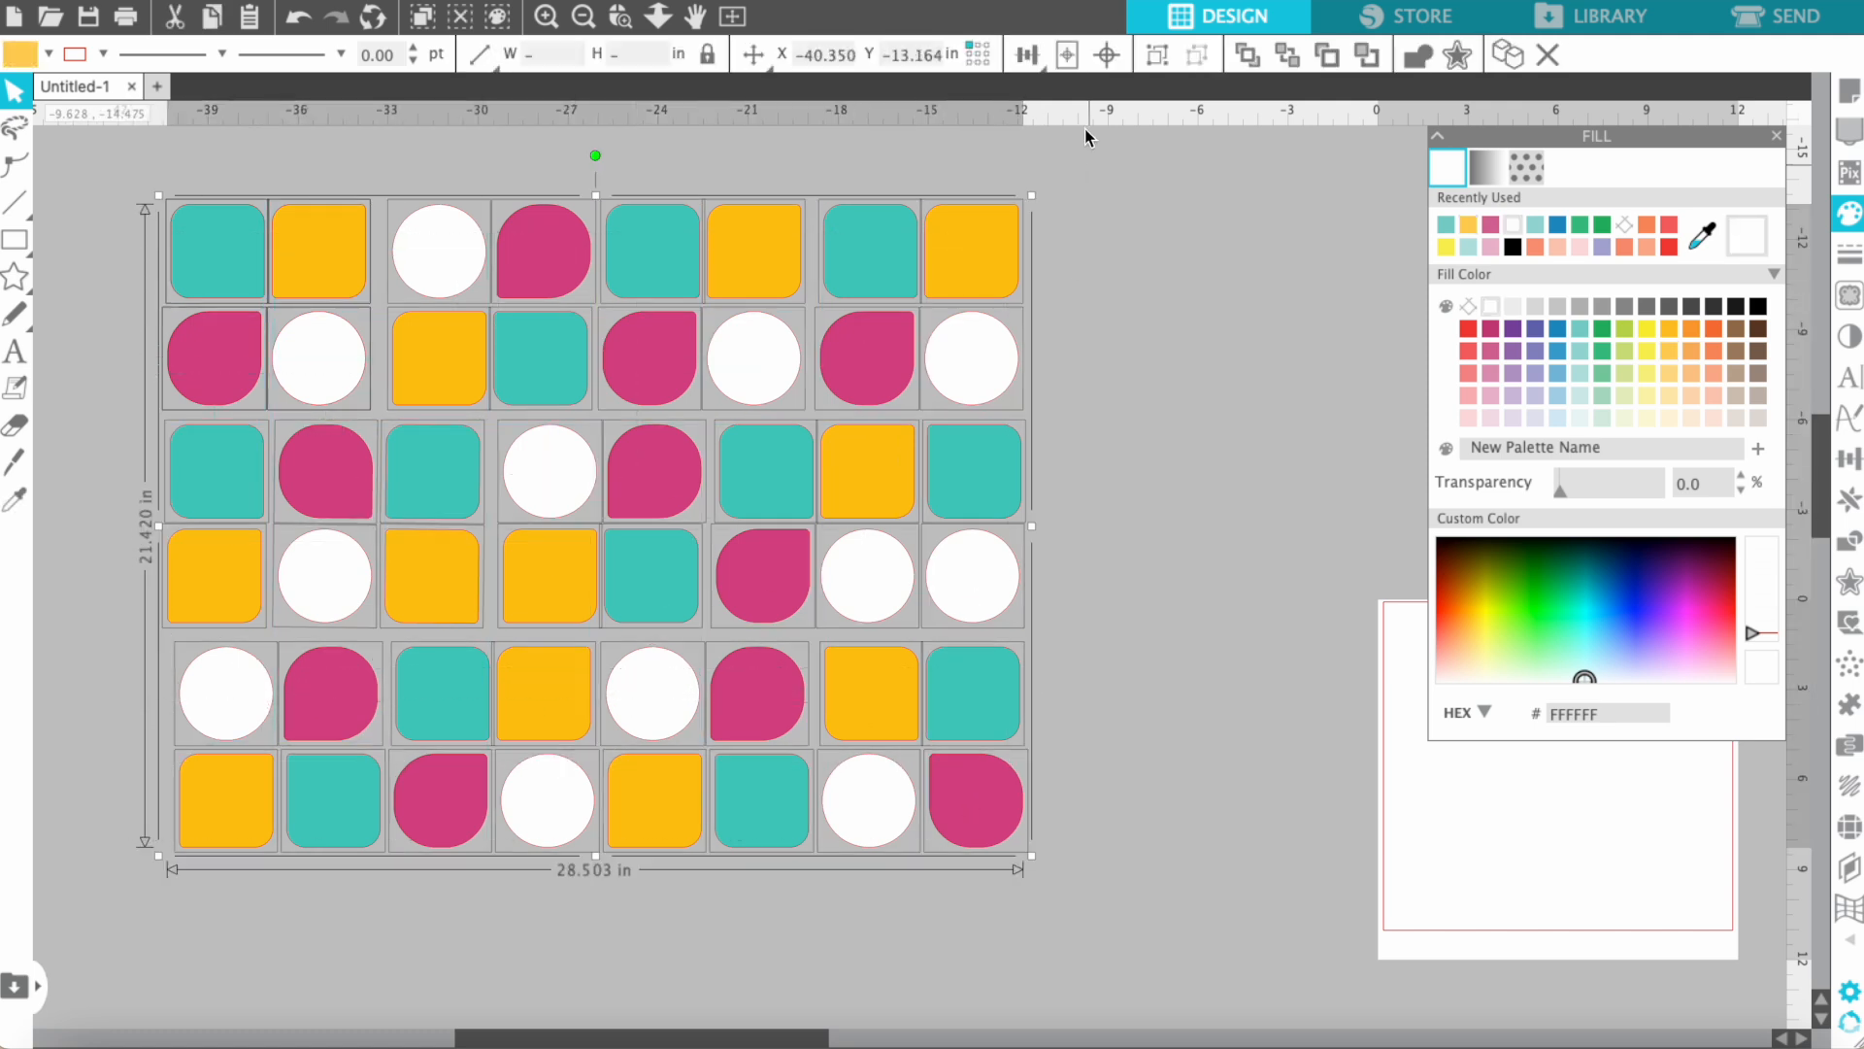
left_click(1028, 55)
left_click(1023, 175)
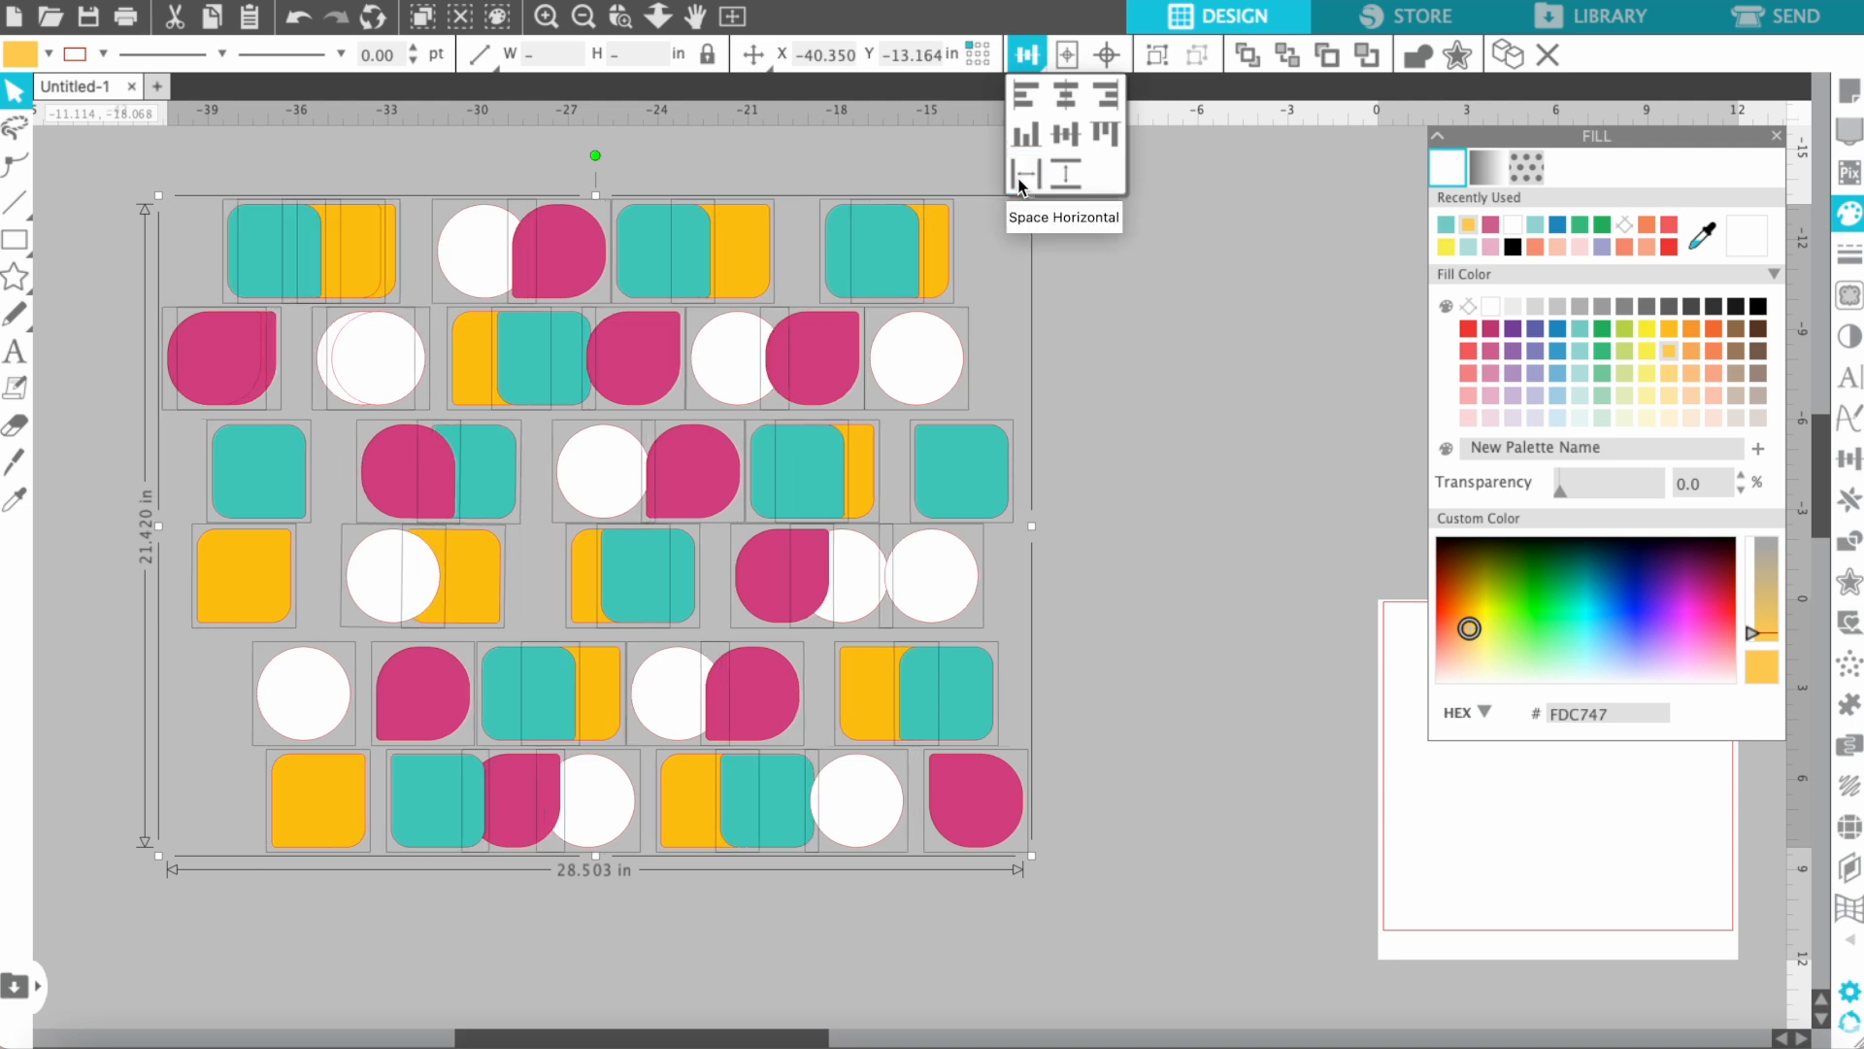
left_click(1148, 668)
left_click_drag(146, 686, 1019, 746)
left_click(1138, 695)
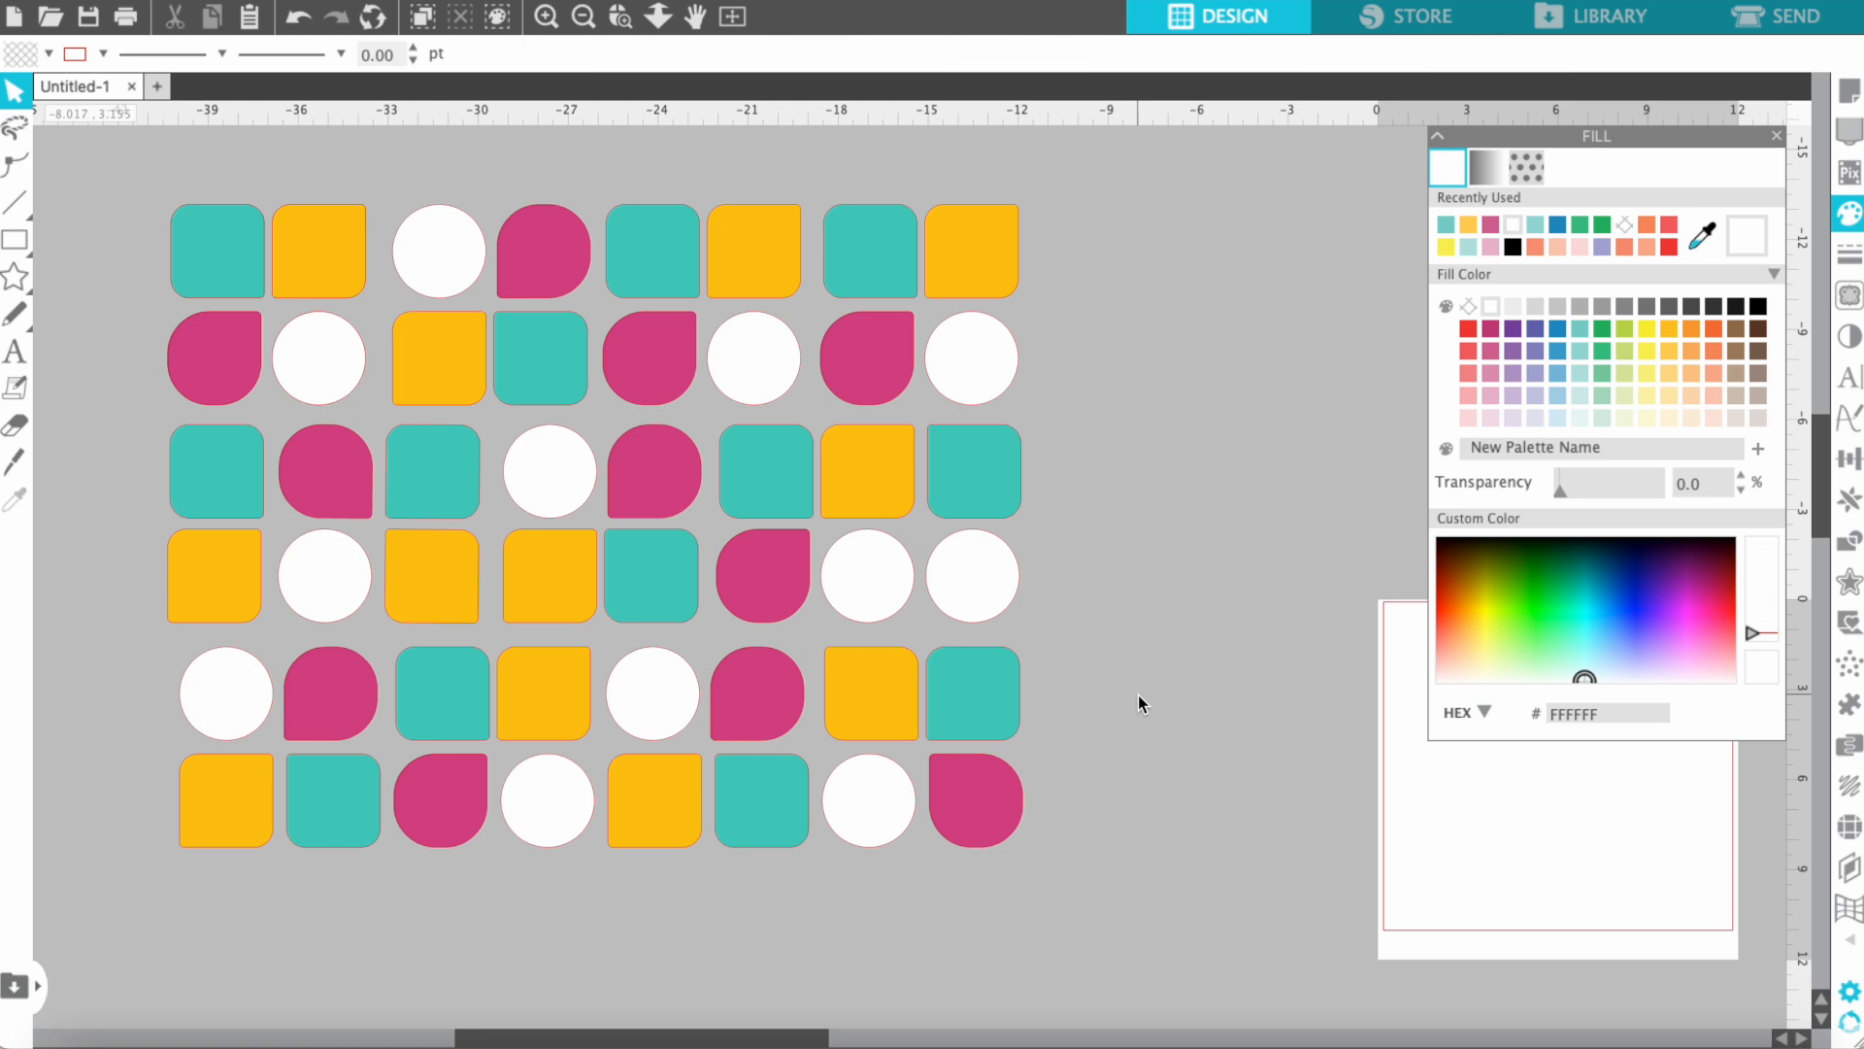
Step: Align the shapes of the first and second columns along their left edges, one column at a time
left_click_drag(171, 181, 233, 802)
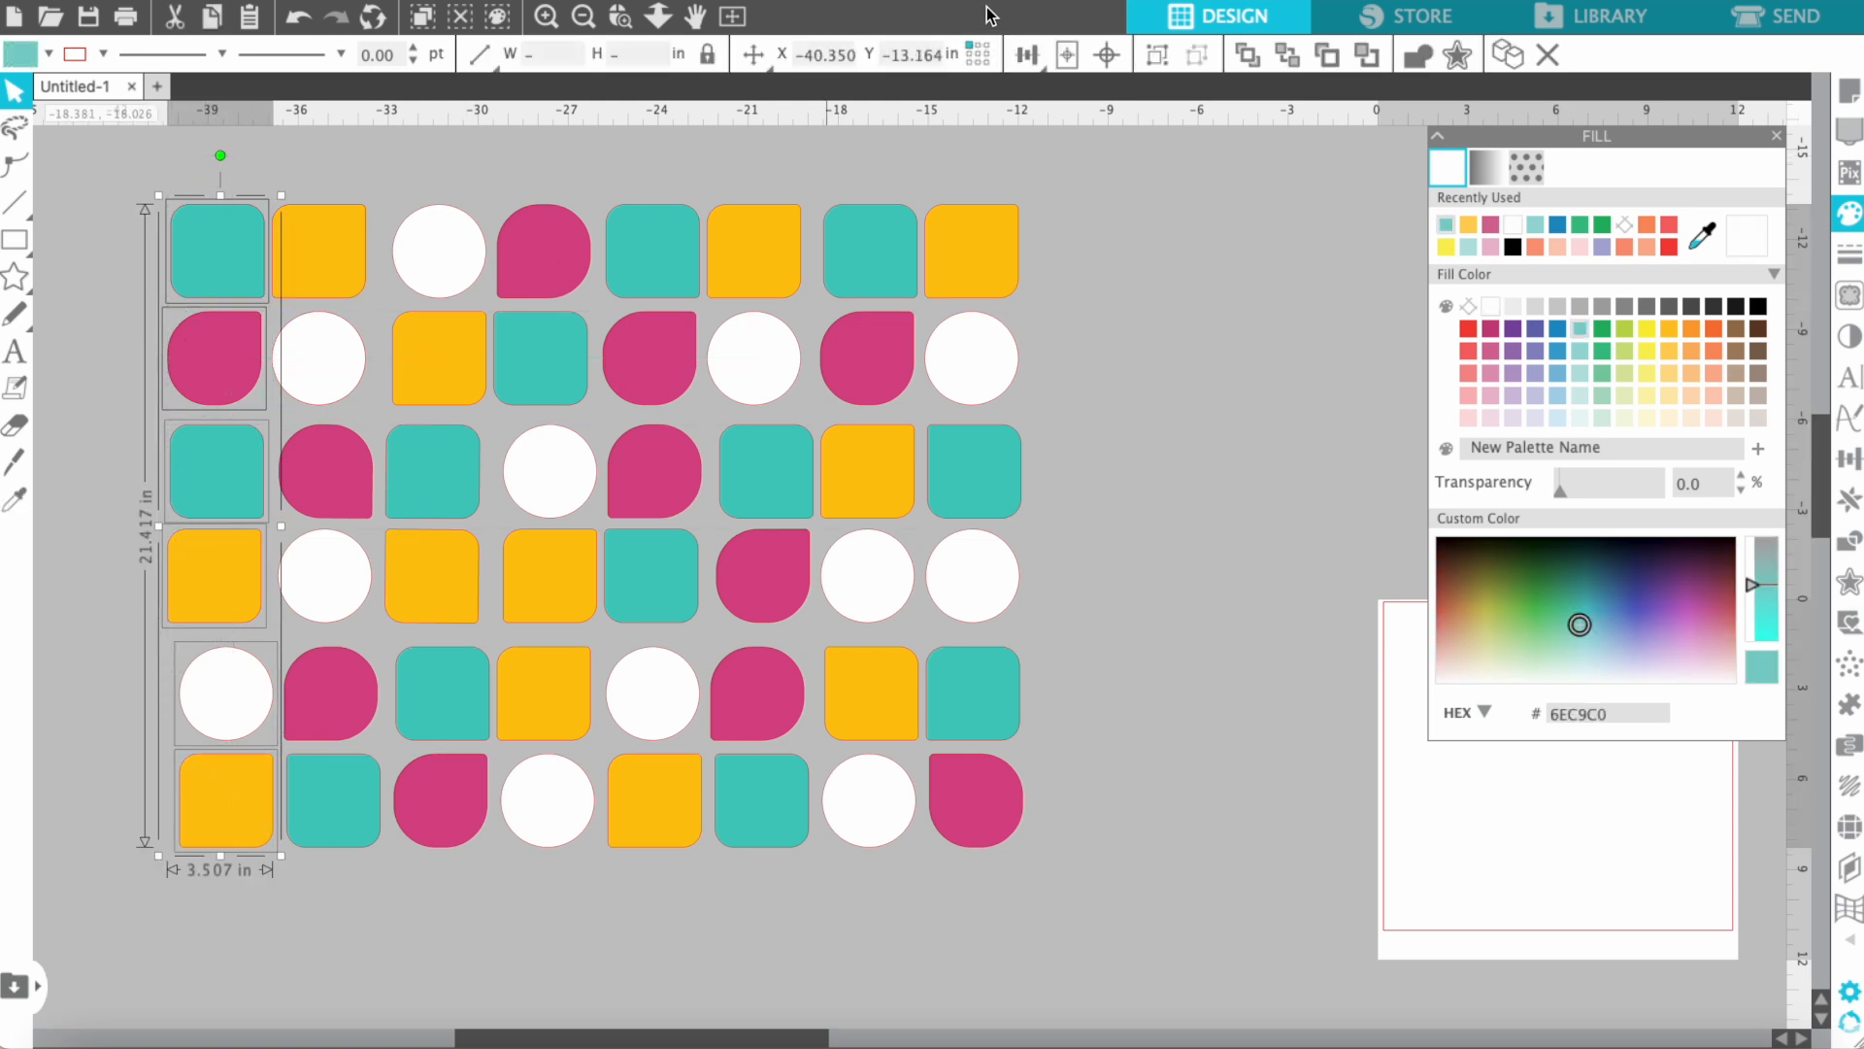
left_click(1035, 55)
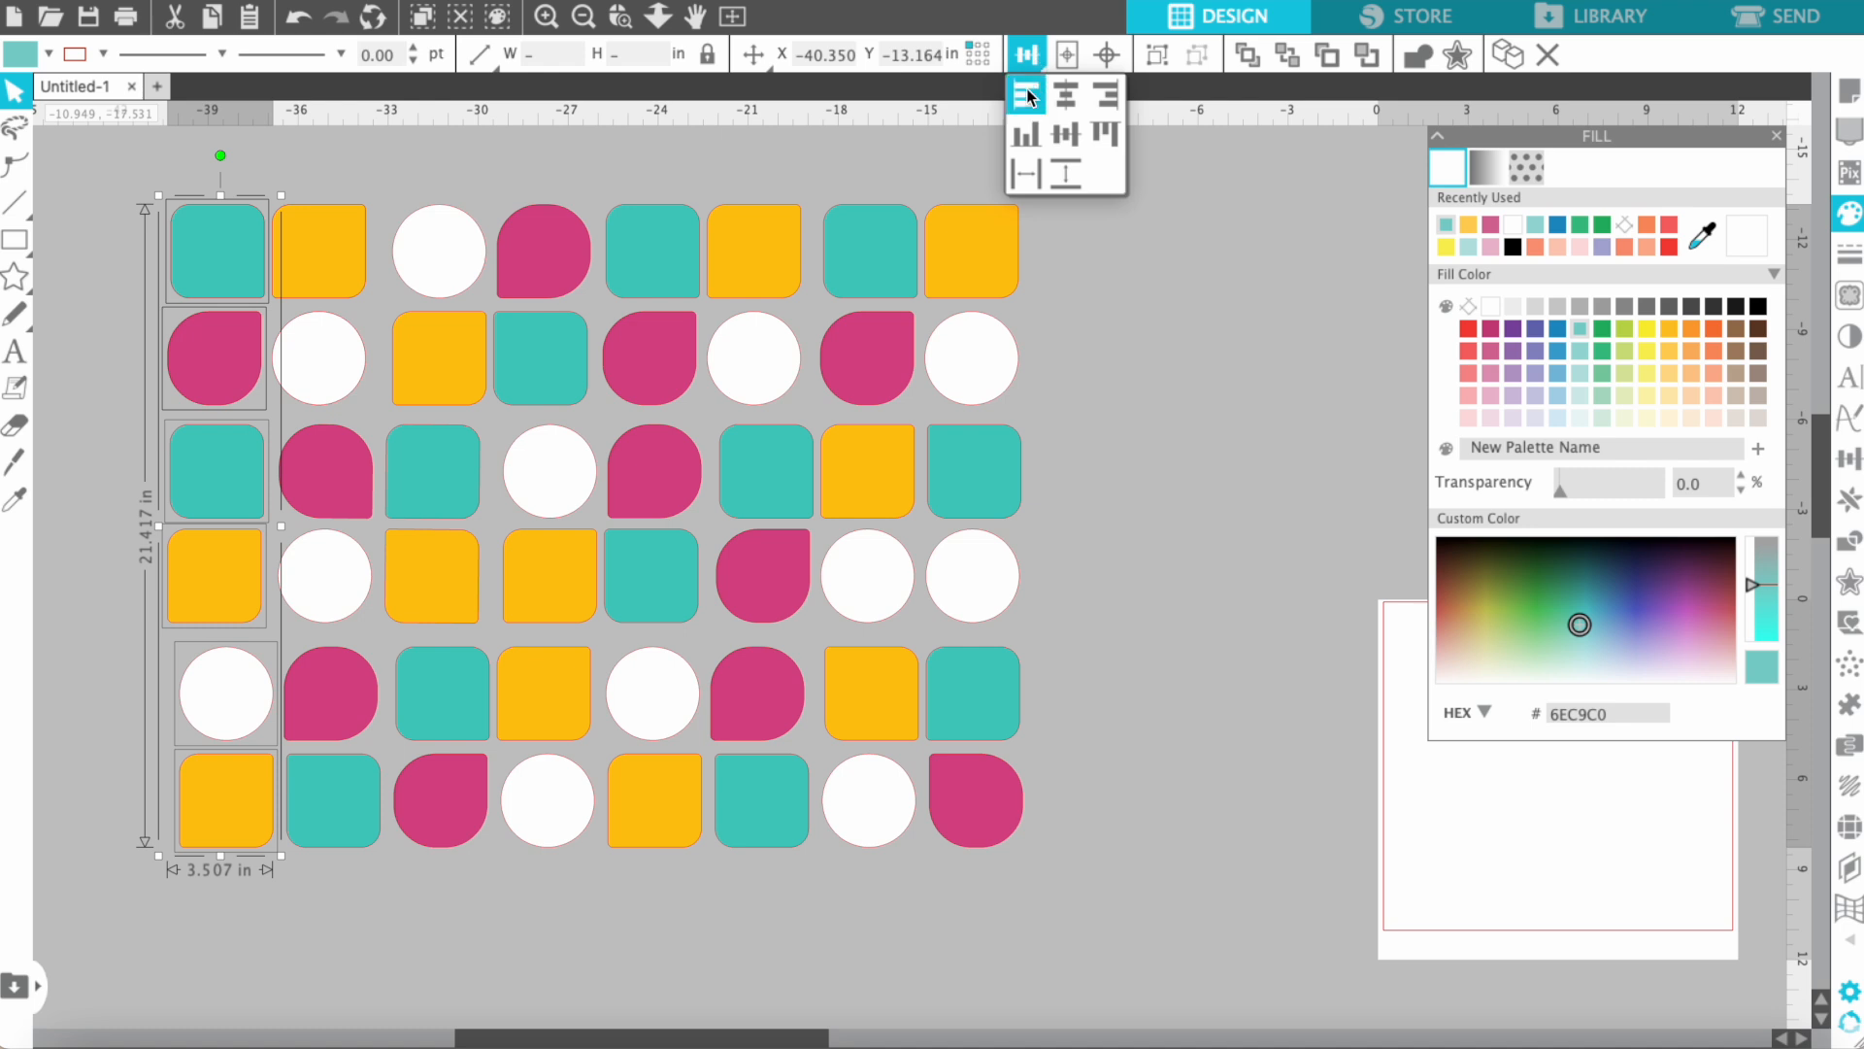
left_click(1030, 94)
left_click_drag(306, 173, 343, 790)
left_click(1029, 62)
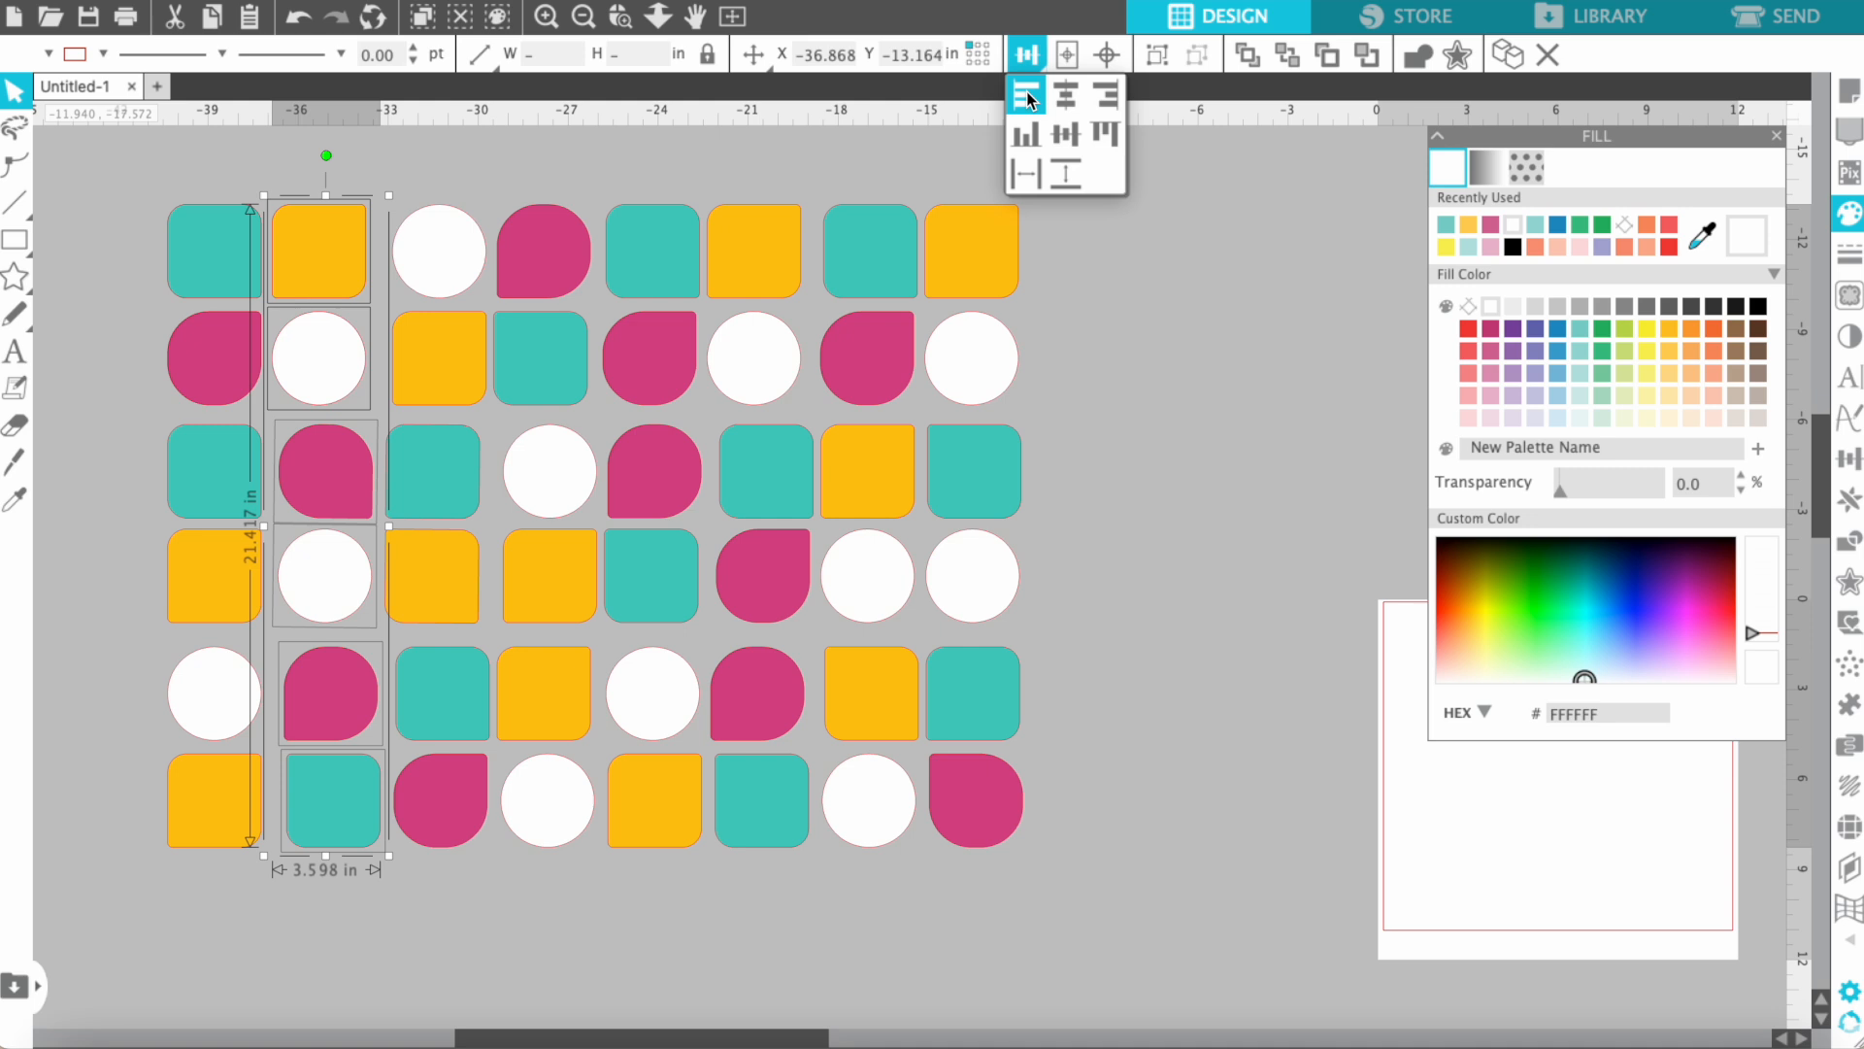
left_click(1027, 91)
Step: Align the shapes of the third and fourth columns along their left edges, one column at a time
left_click_drag(446, 173, 451, 756)
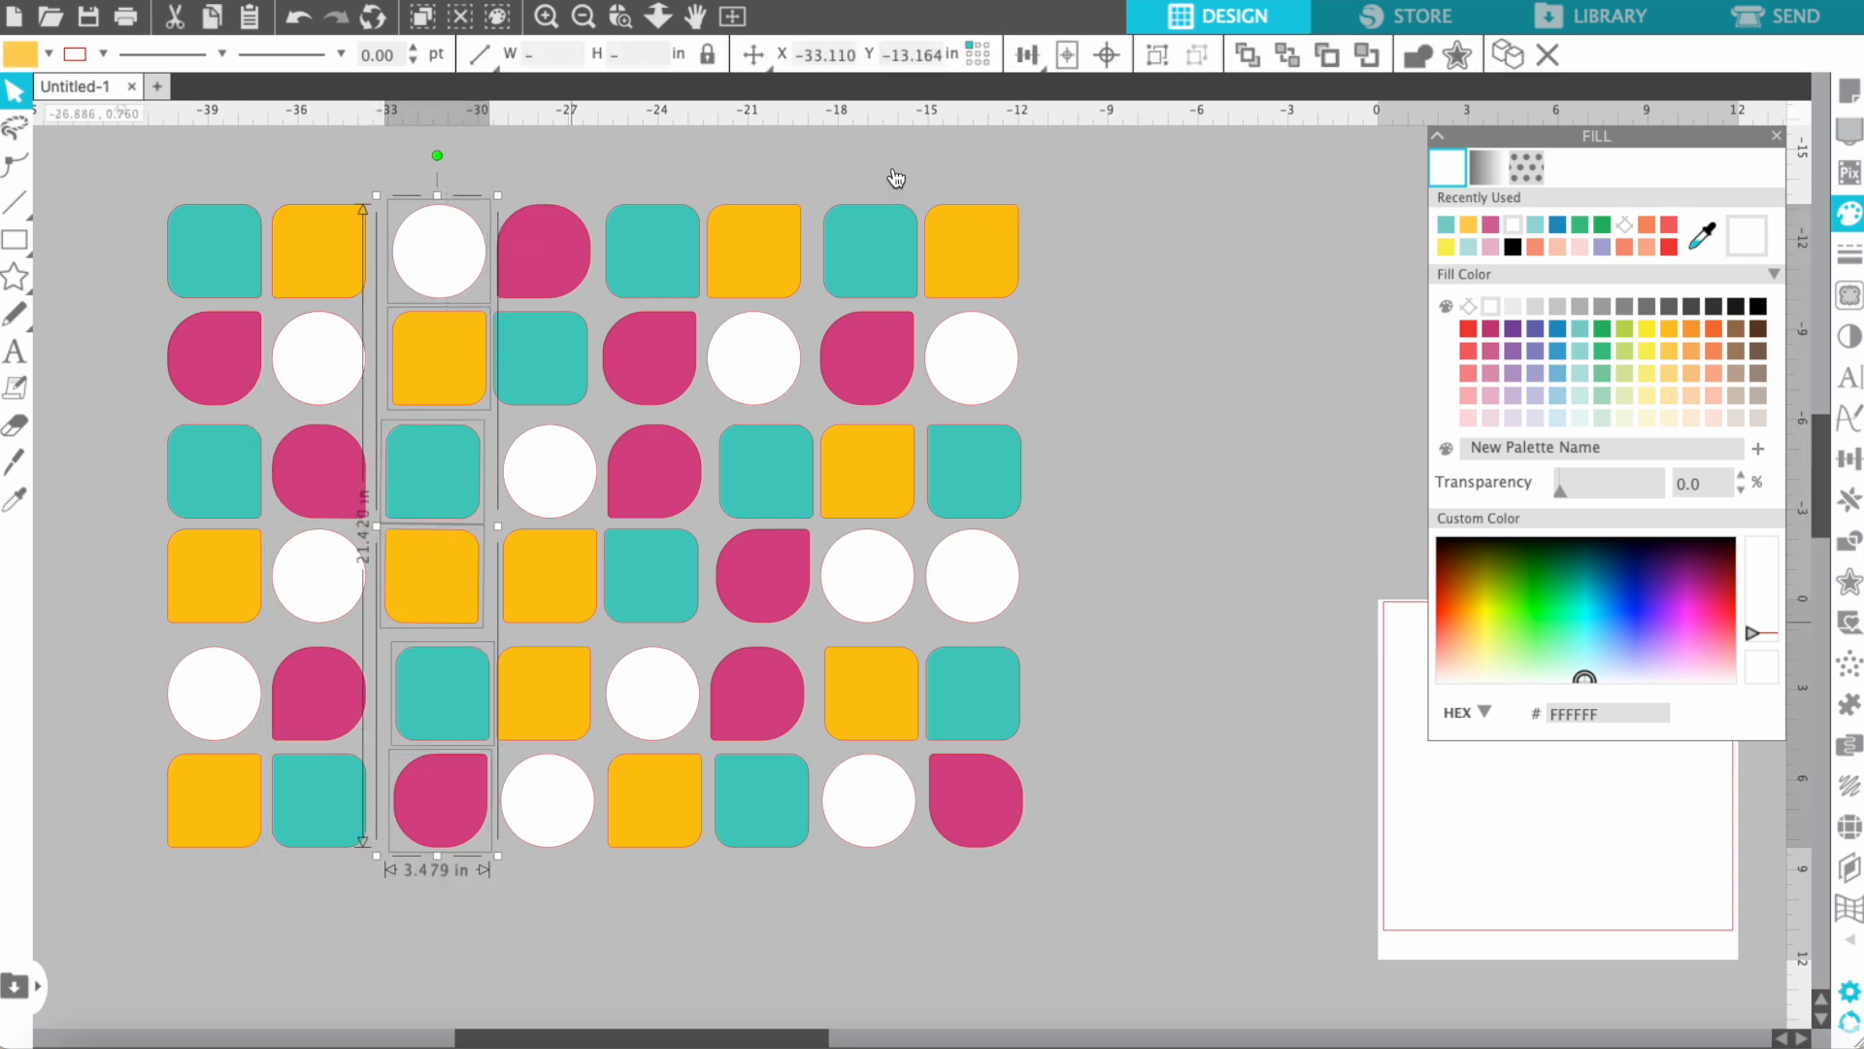
left_click(1027, 58)
left_click(1026, 95)
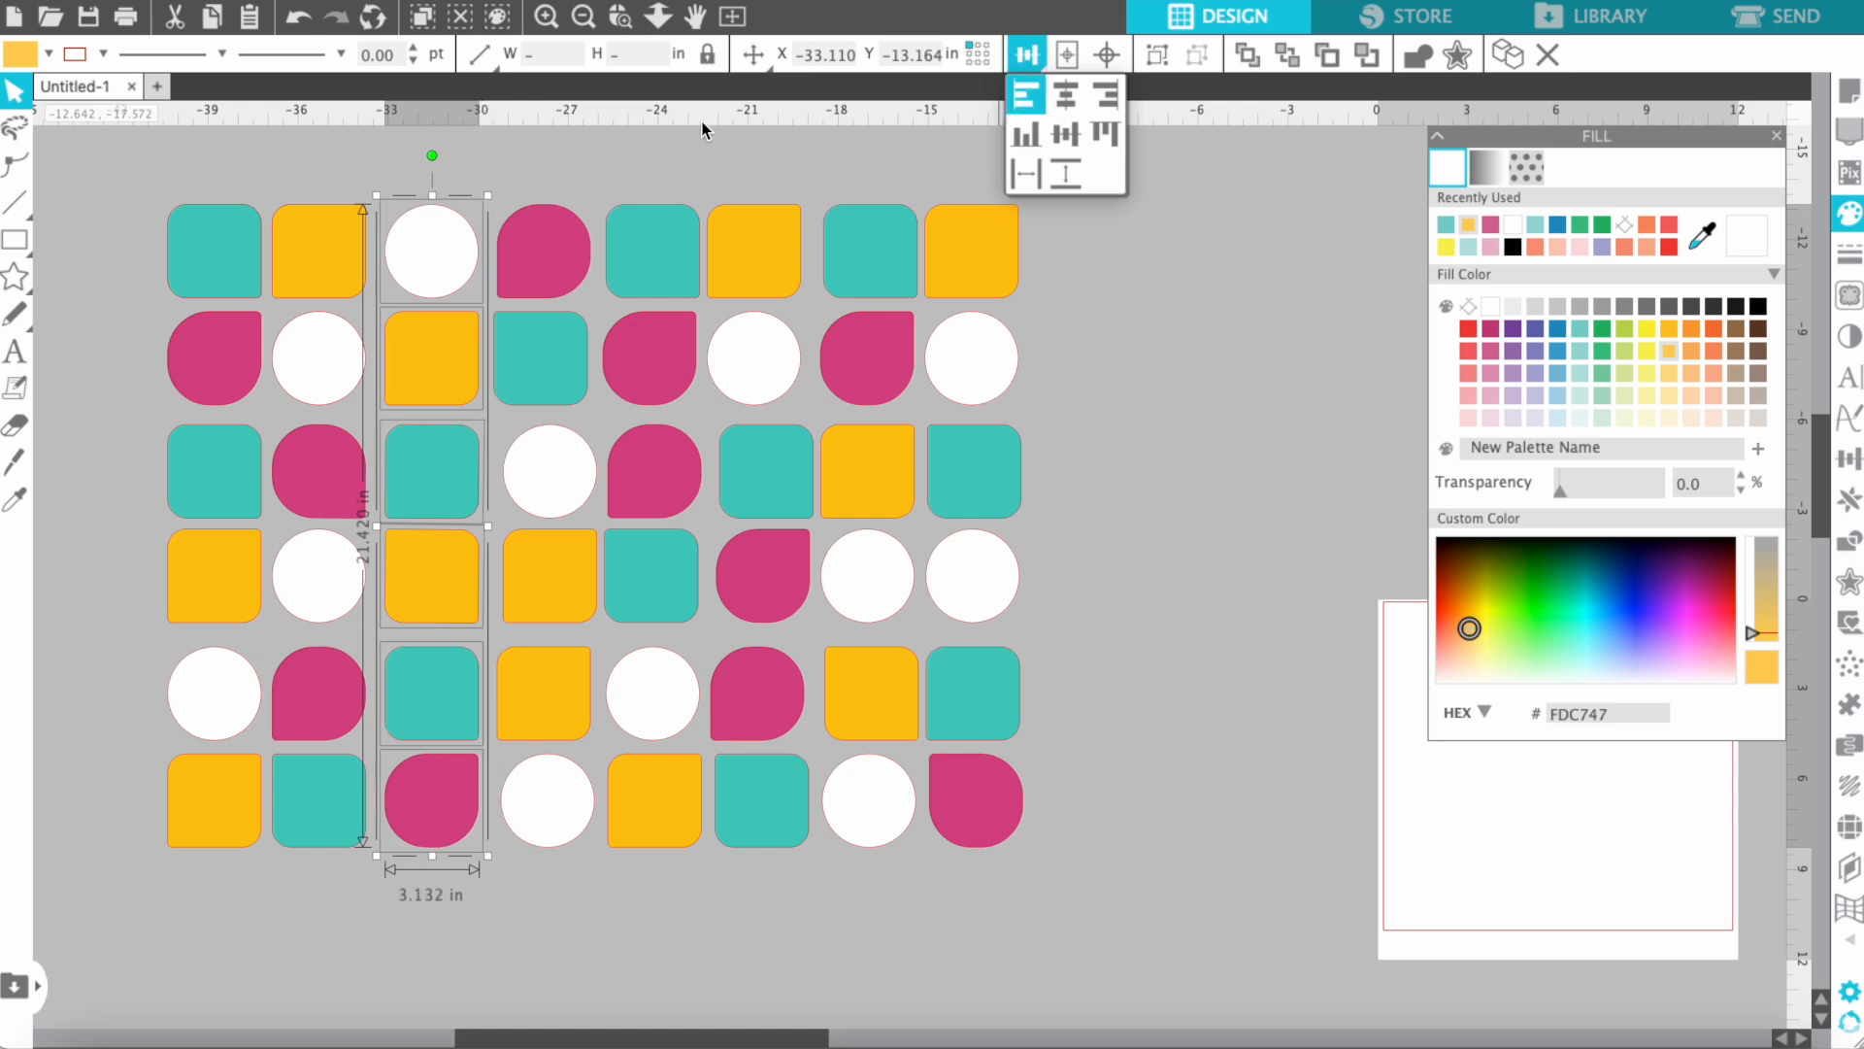
left_click_drag(520, 161, 577, 779)
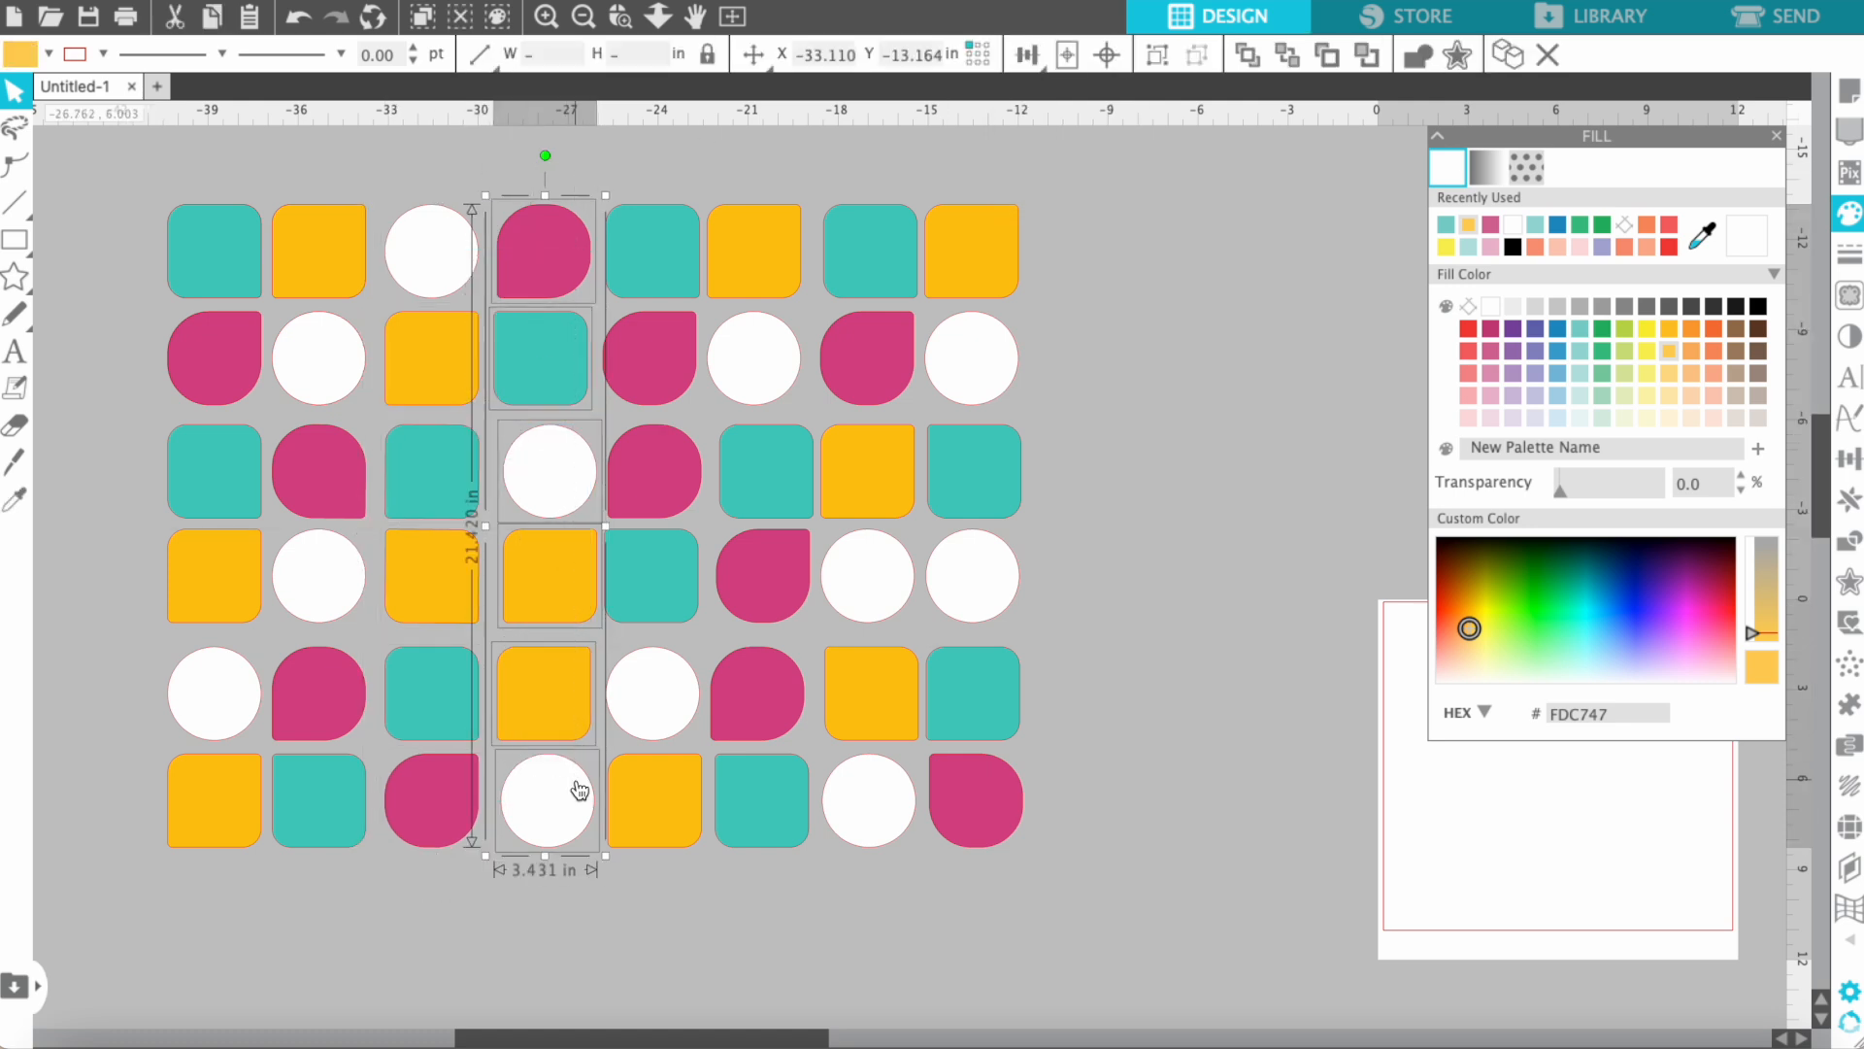
left_click(1032, 55)
left_click(1024, 90)
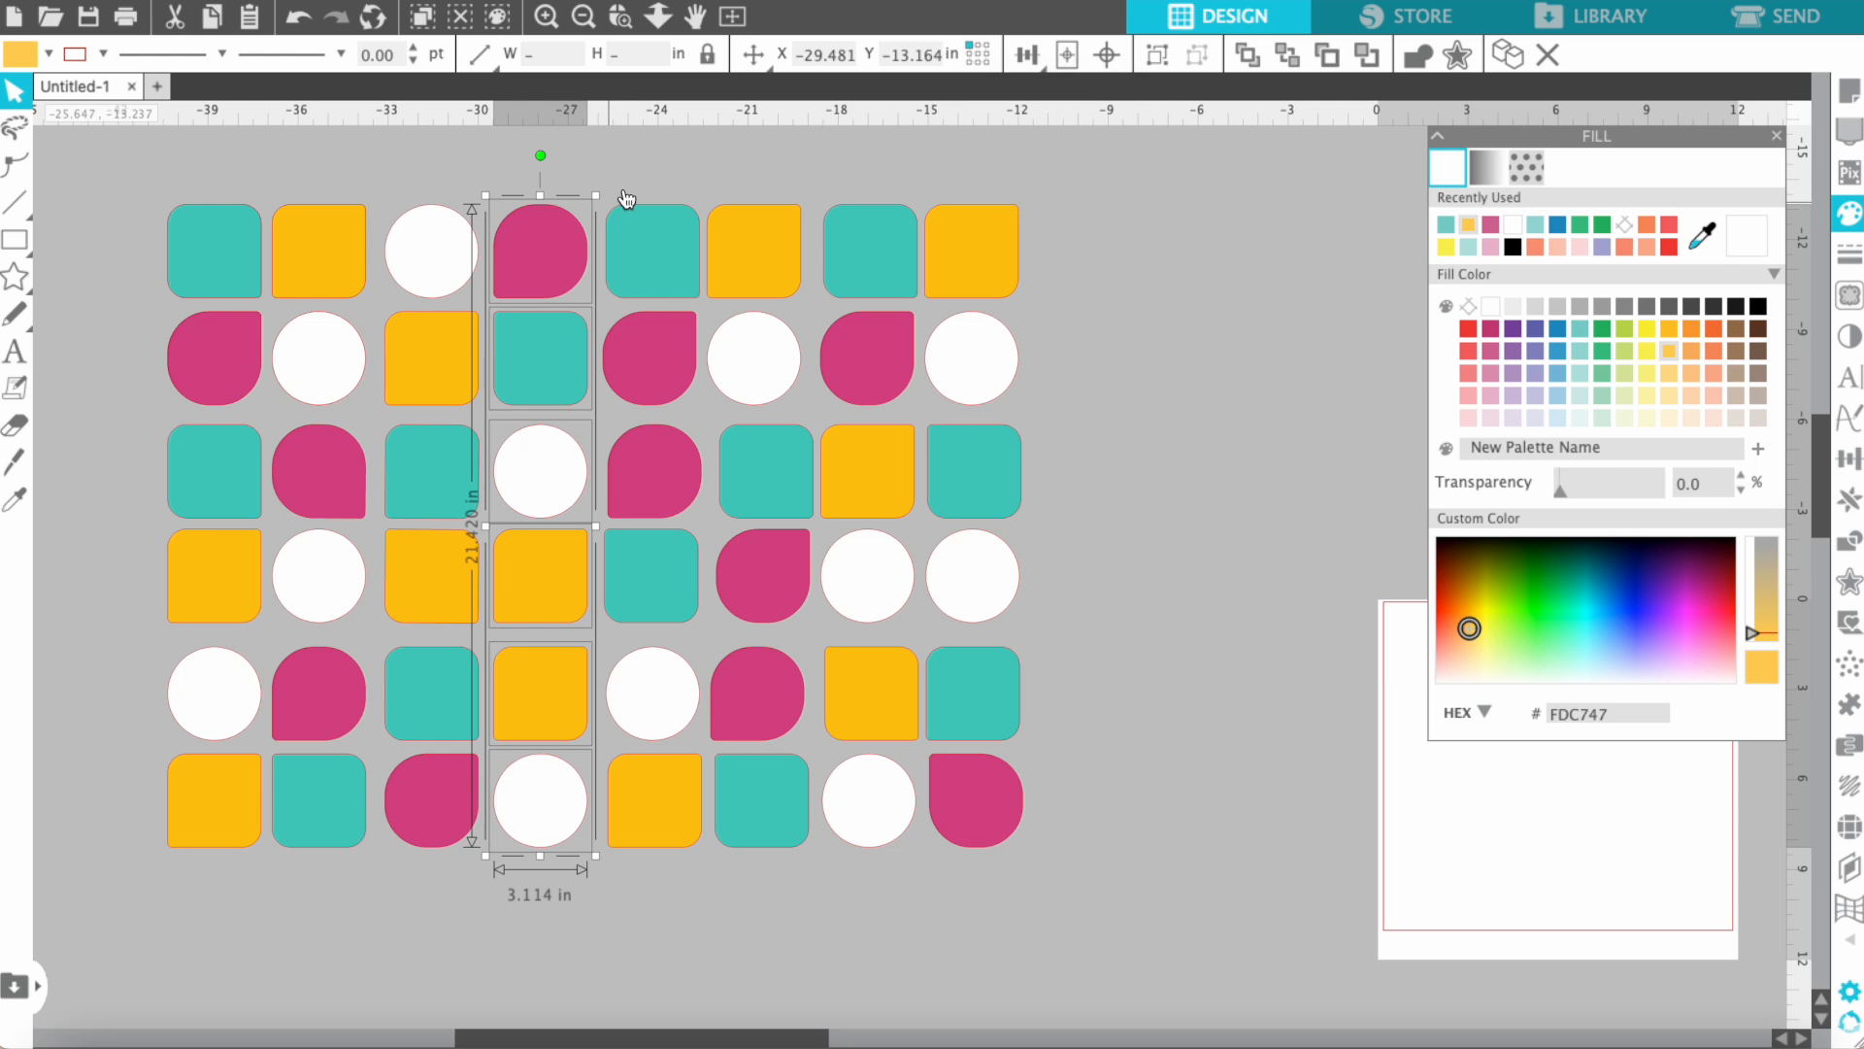
Step: Align the shapes of the fifth and sixth columns along their left edges, one column at a time
left_click(633, 180)
left_click_drag(634, 181, 666, 791)
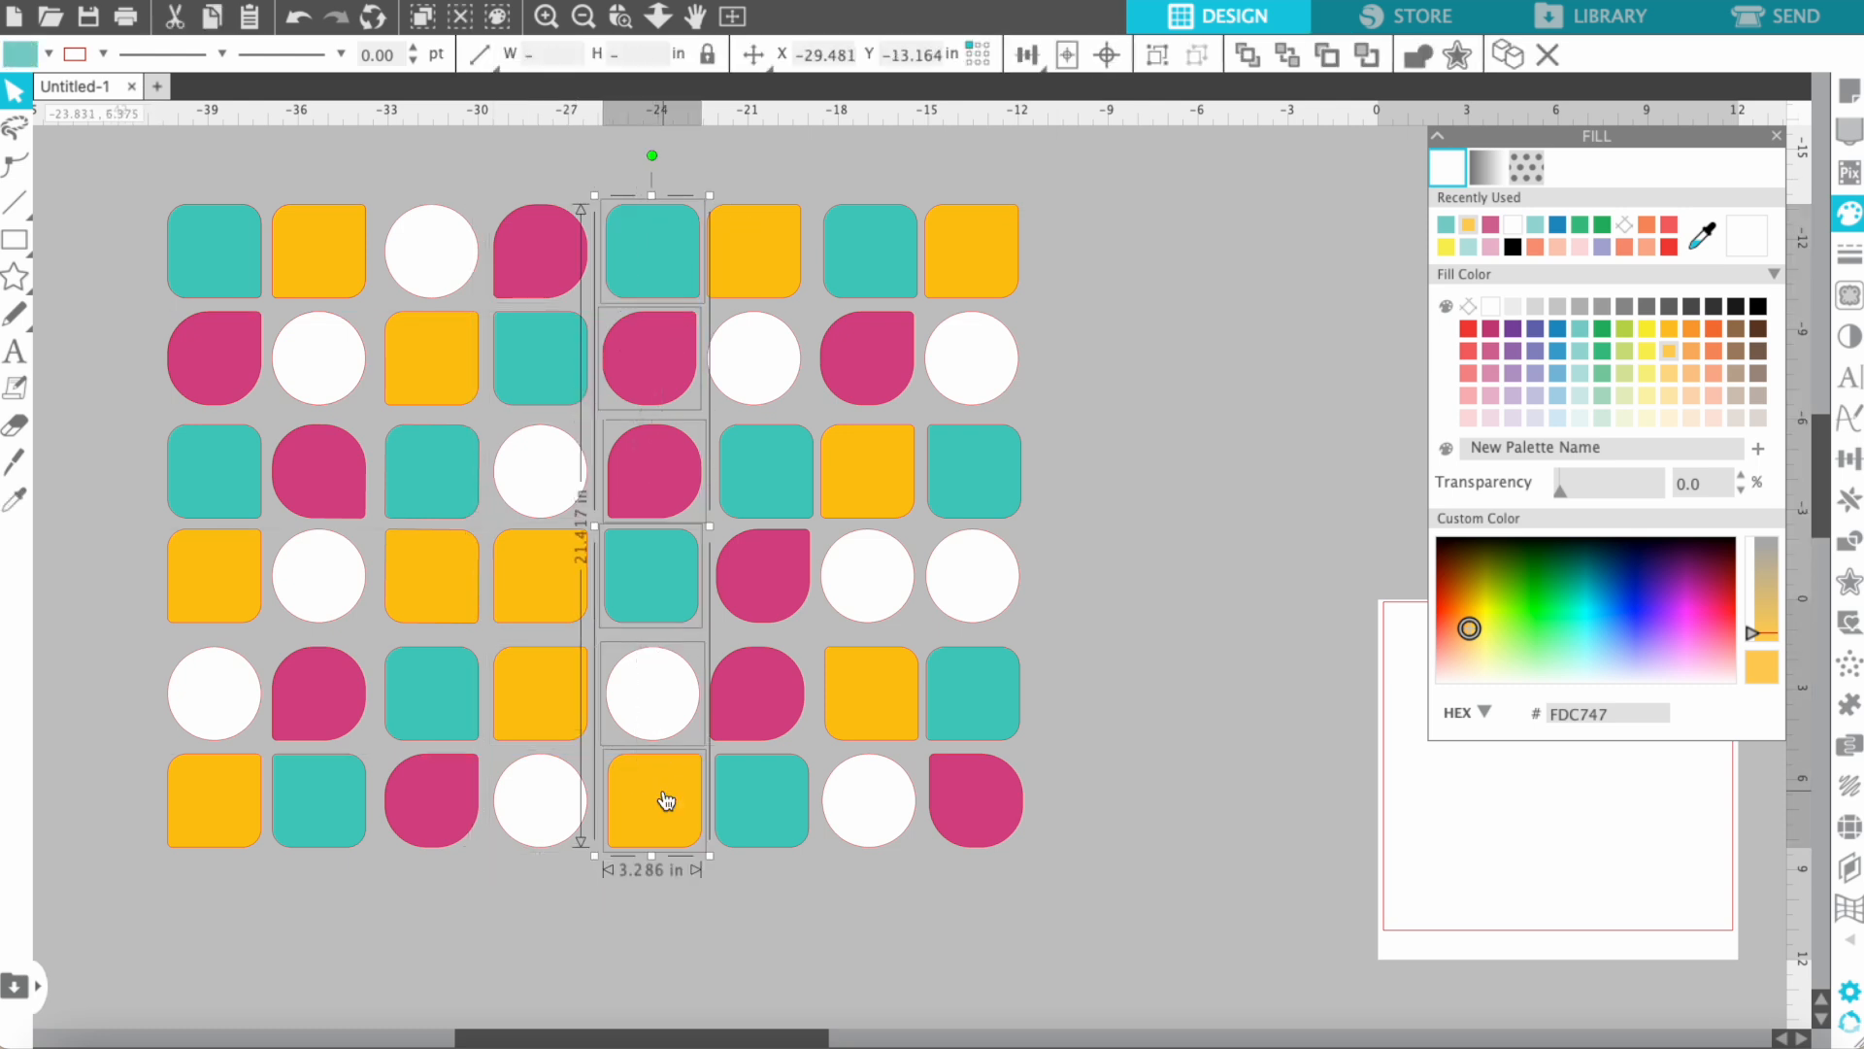
left_click(1028, 62)
left_click(1024, 95)
left_click_drag(715, 183, 774, 833)
left_click(1029, 56)
left_click(1035, 89)
Step: Align the shapes of the seventh and eighth columns along their left edges, one column at a time
left_click_drag(841, 182, 888, 800)
left_click(1029, 54)
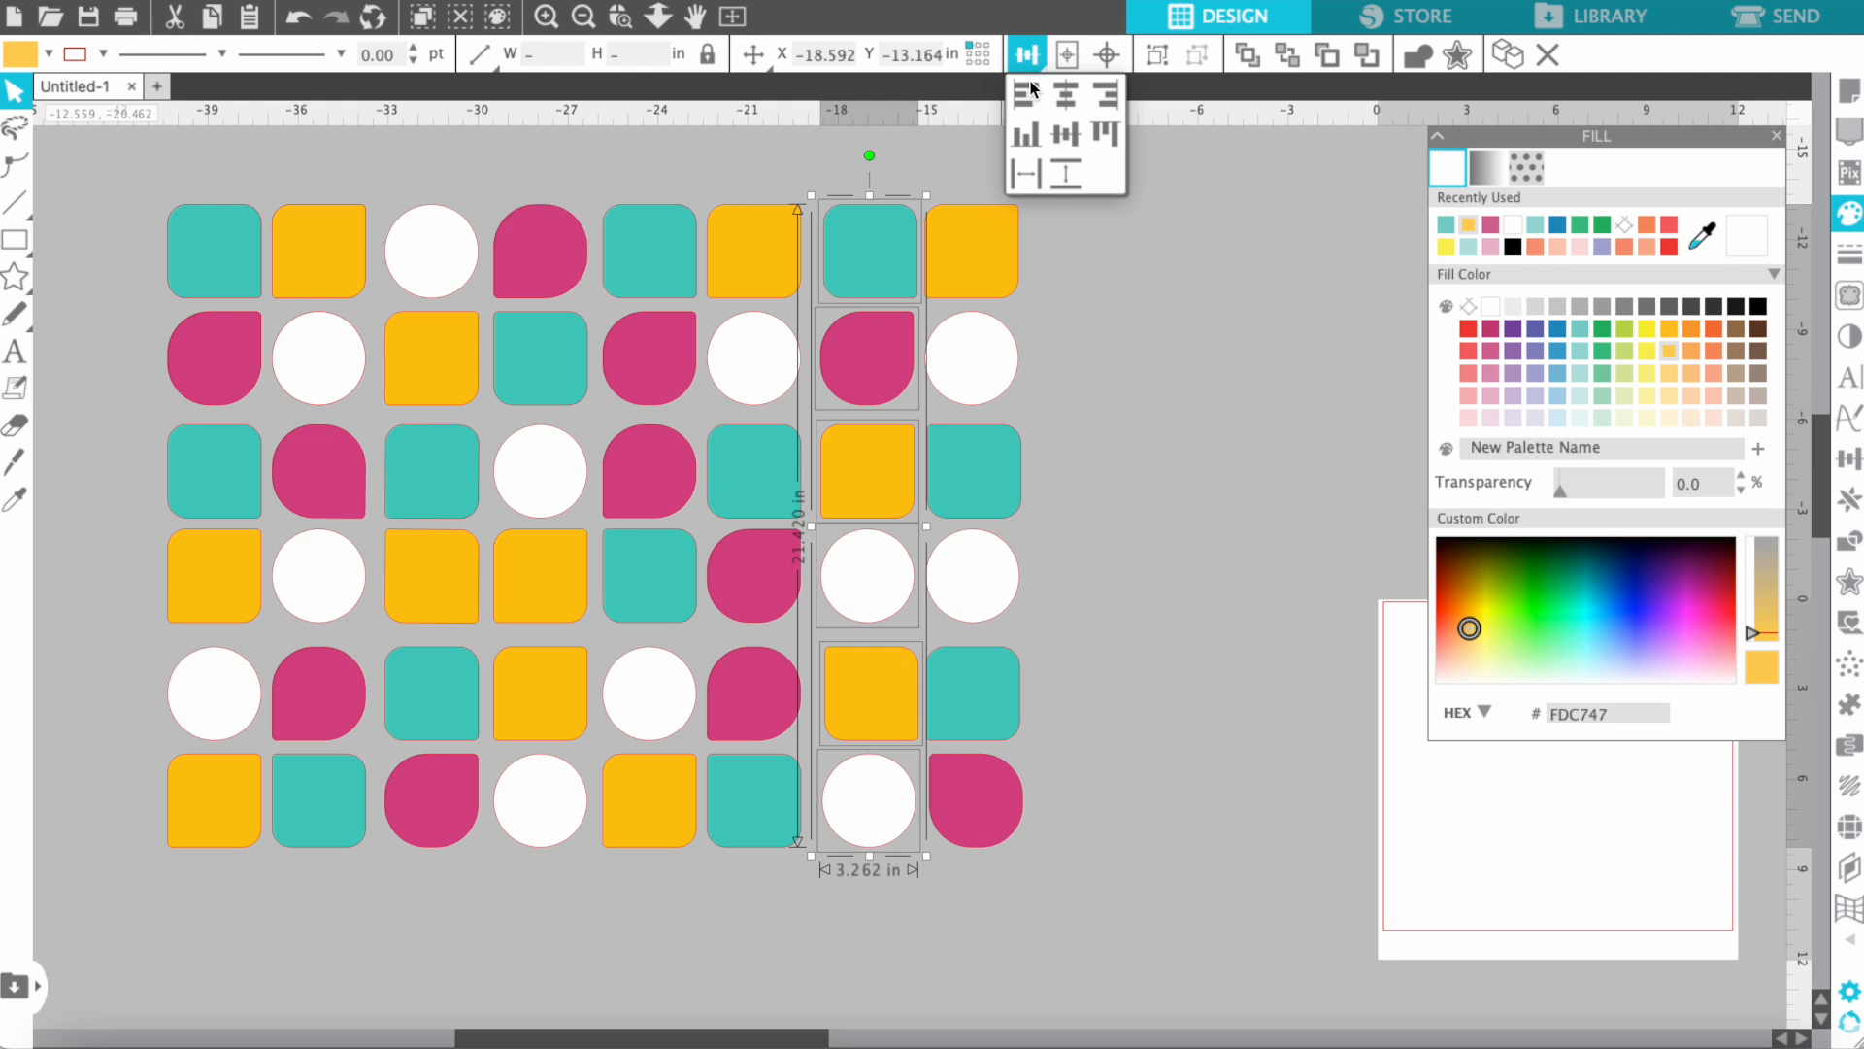
left_click_drag(946, 175, 1028, 814)
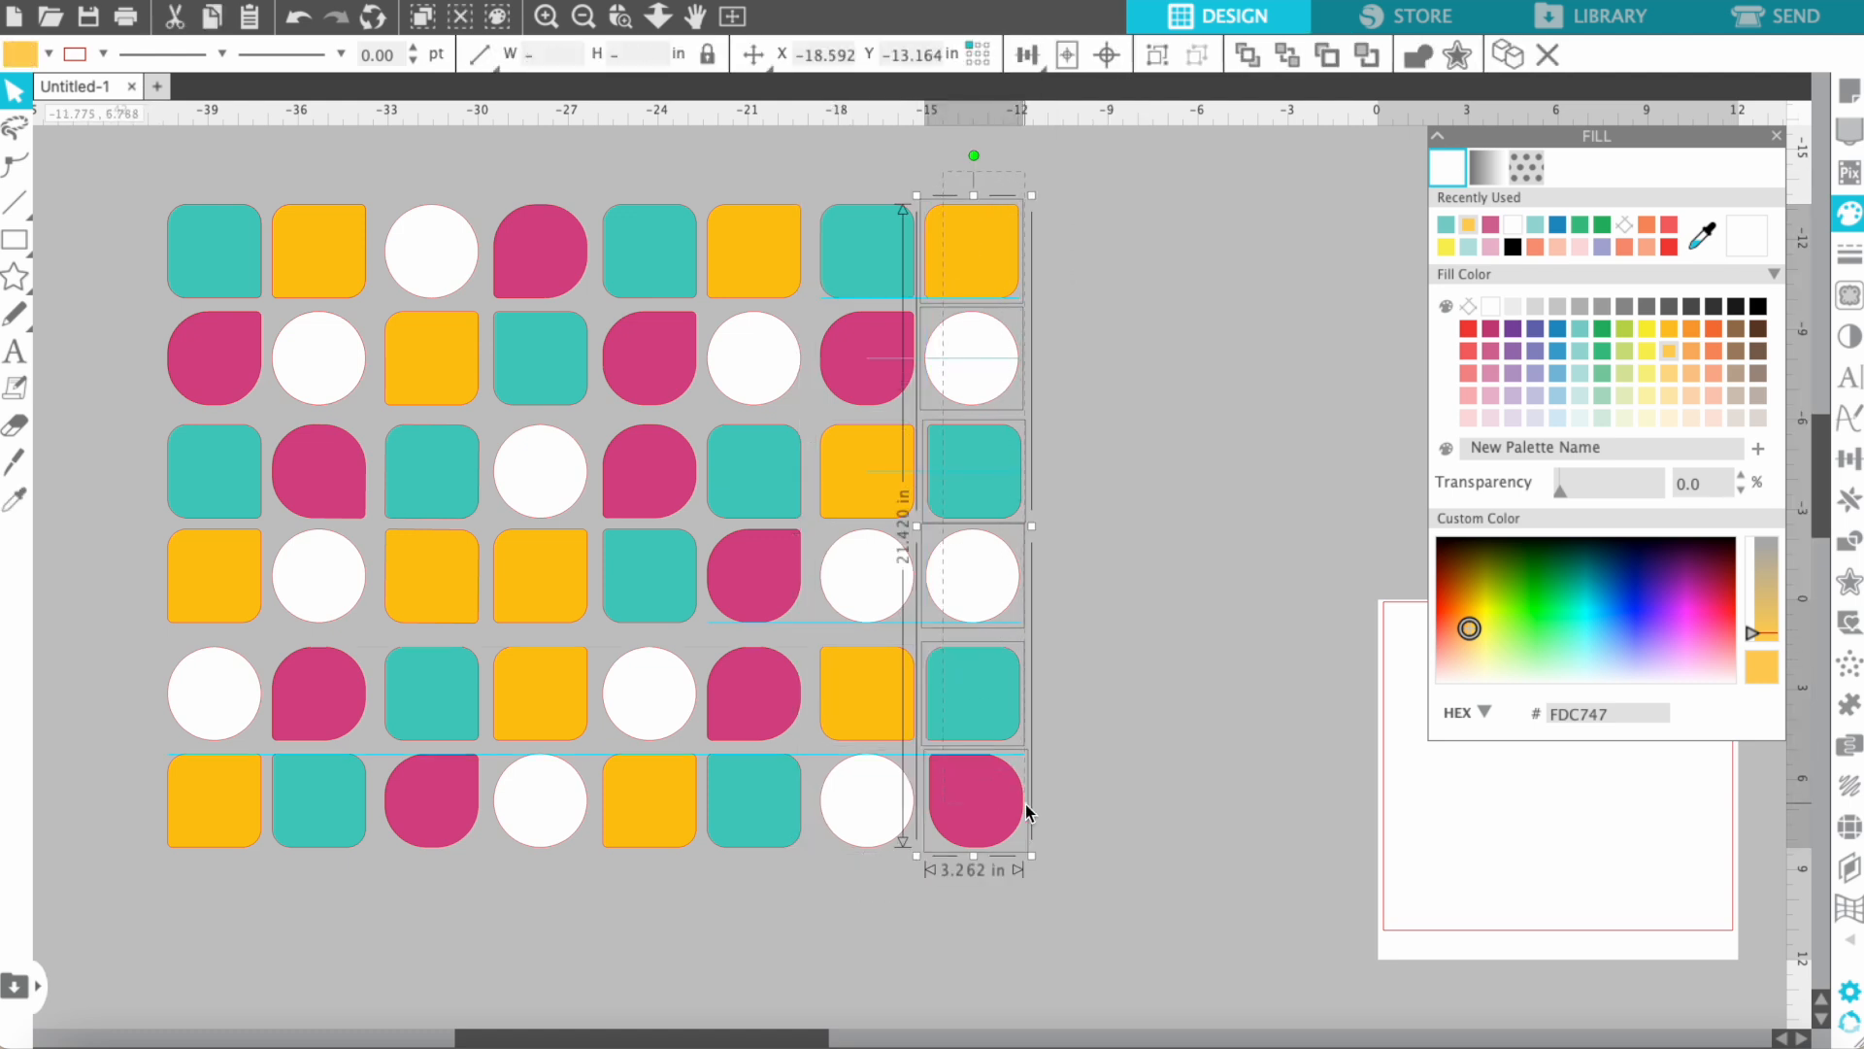
left_click(1026, 54)
left_click(1027, 97)
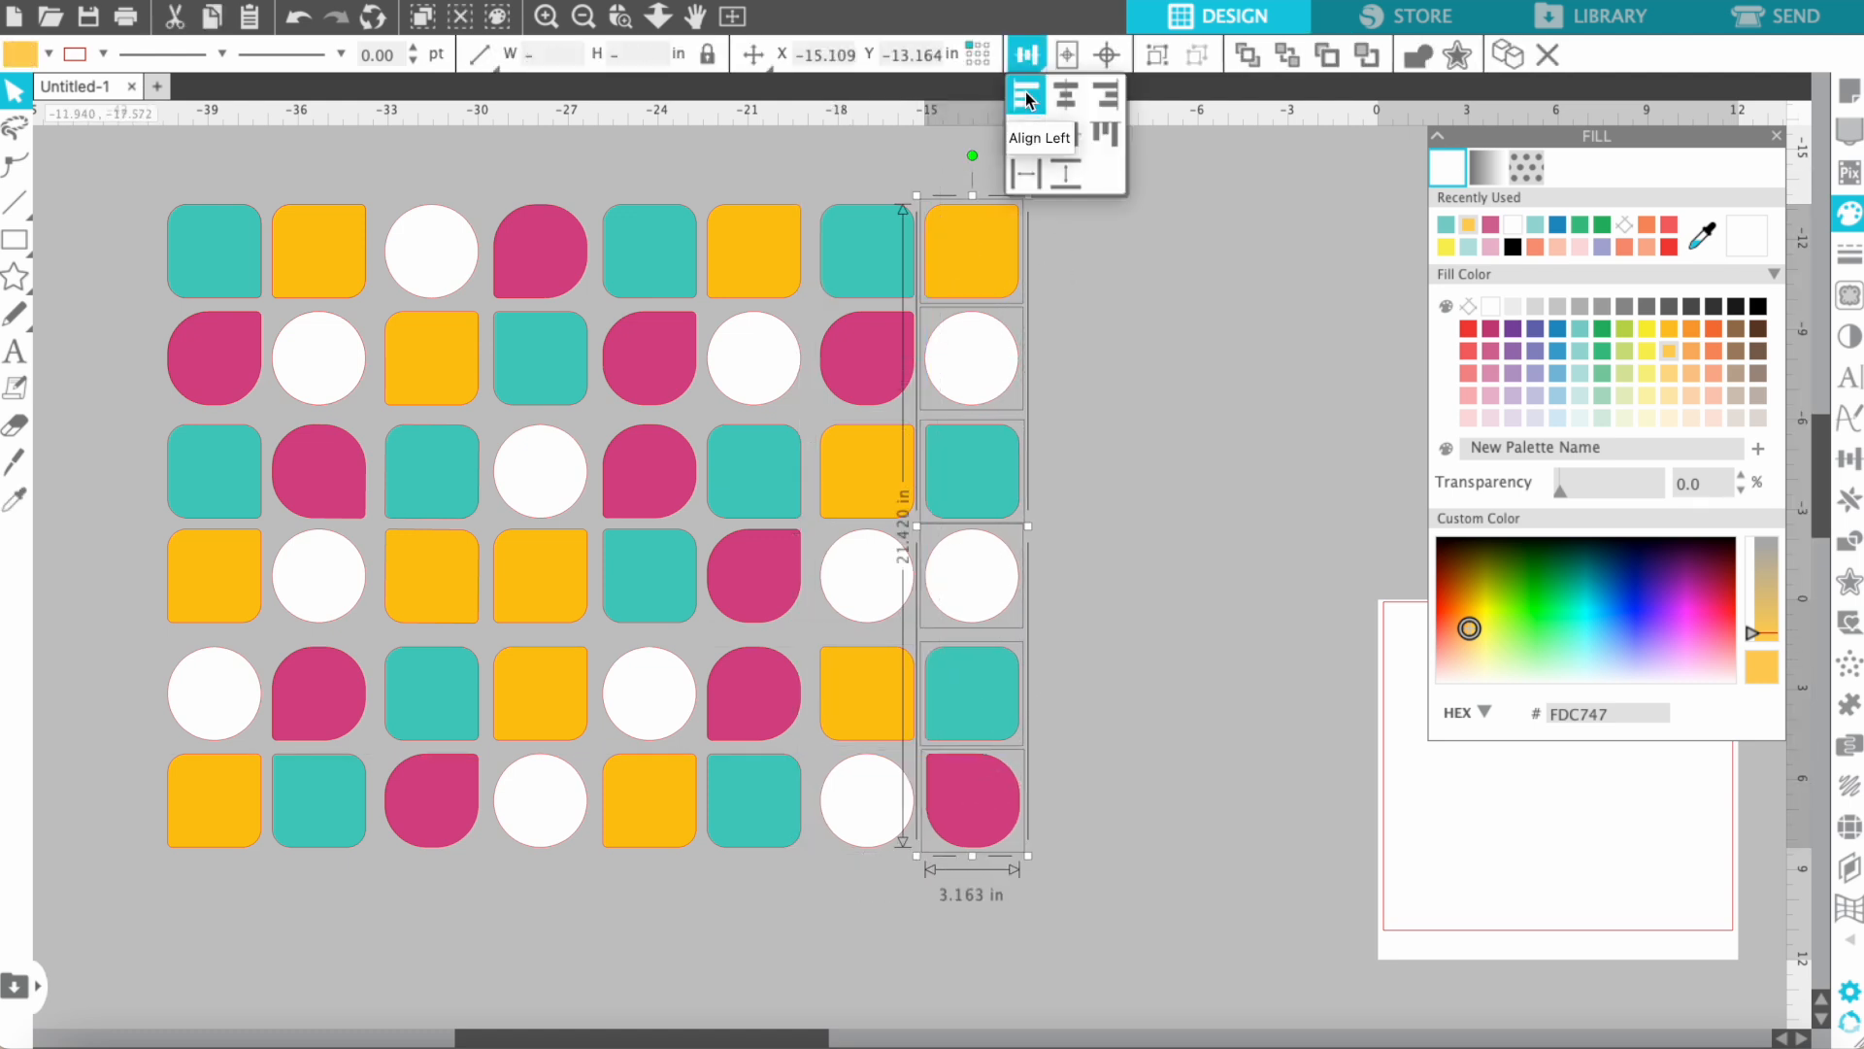
left_click(1107, 553)
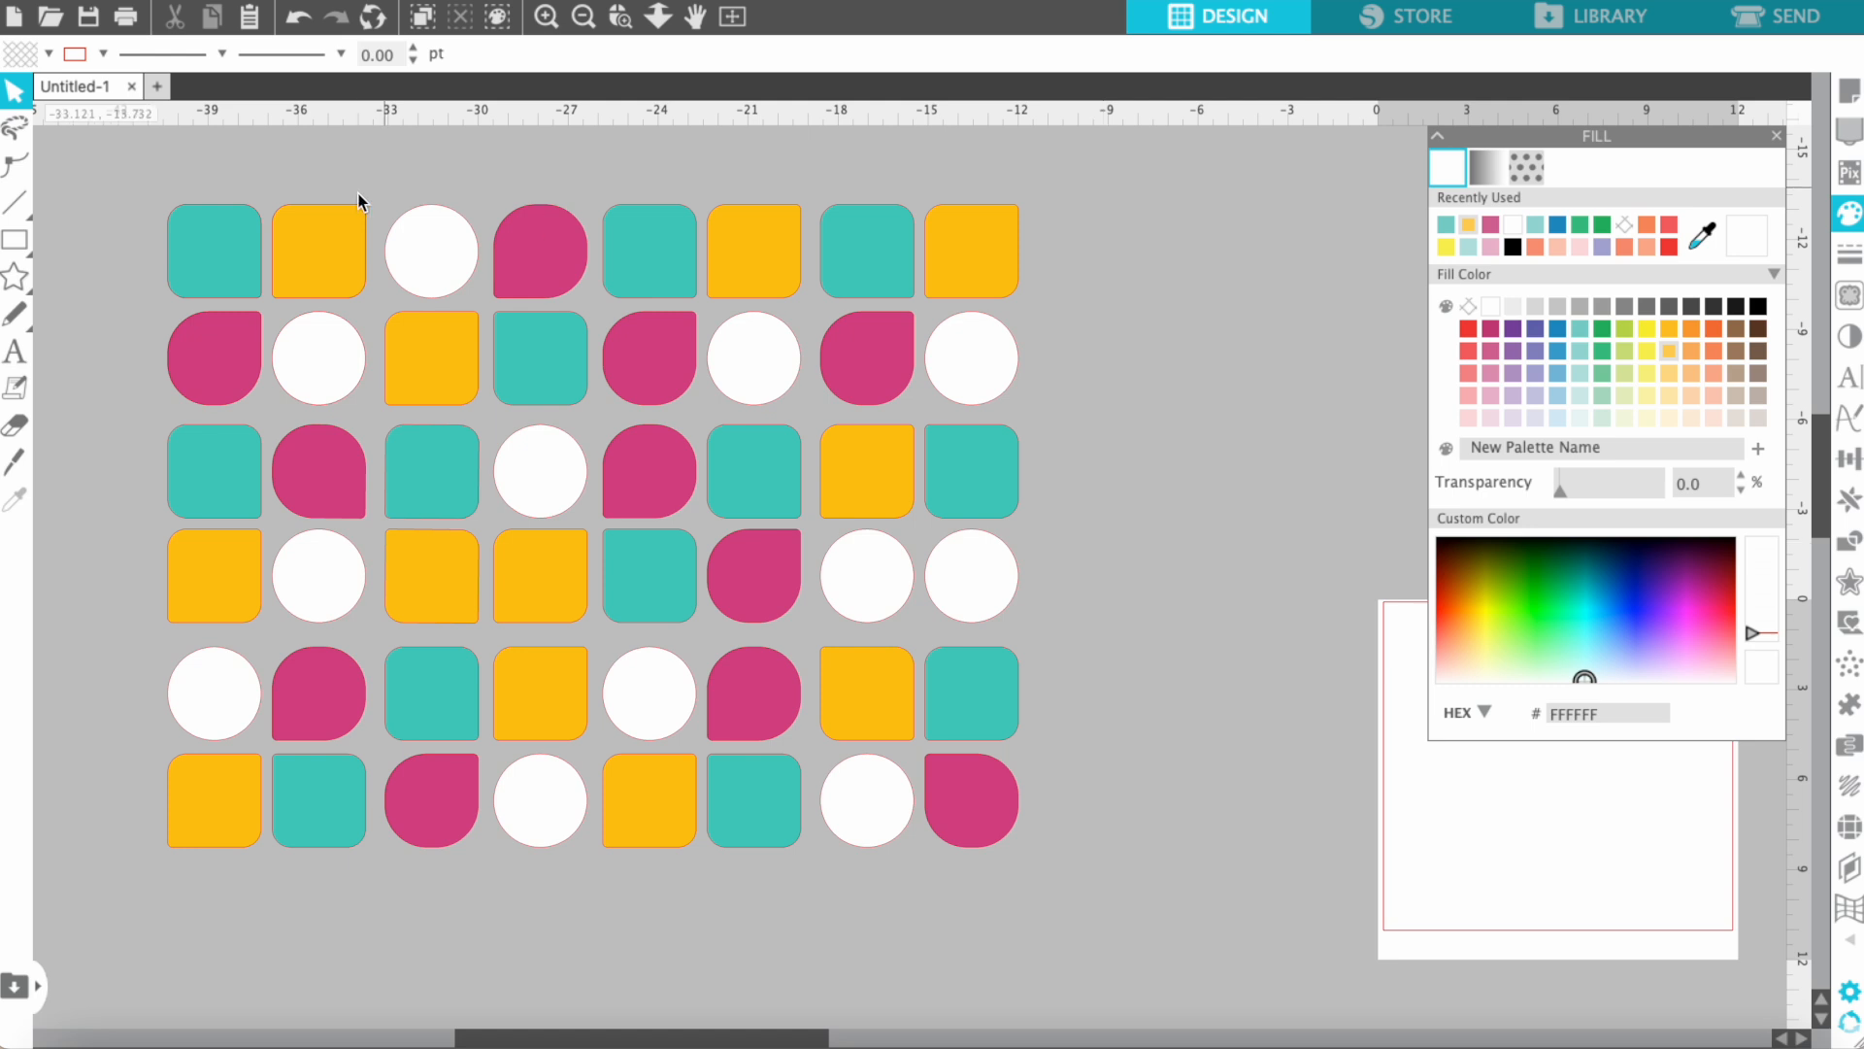
Step: Group all the shapes of the six-row, eight-column grid into one object
left_click_drag(124, 154, 979, 793)
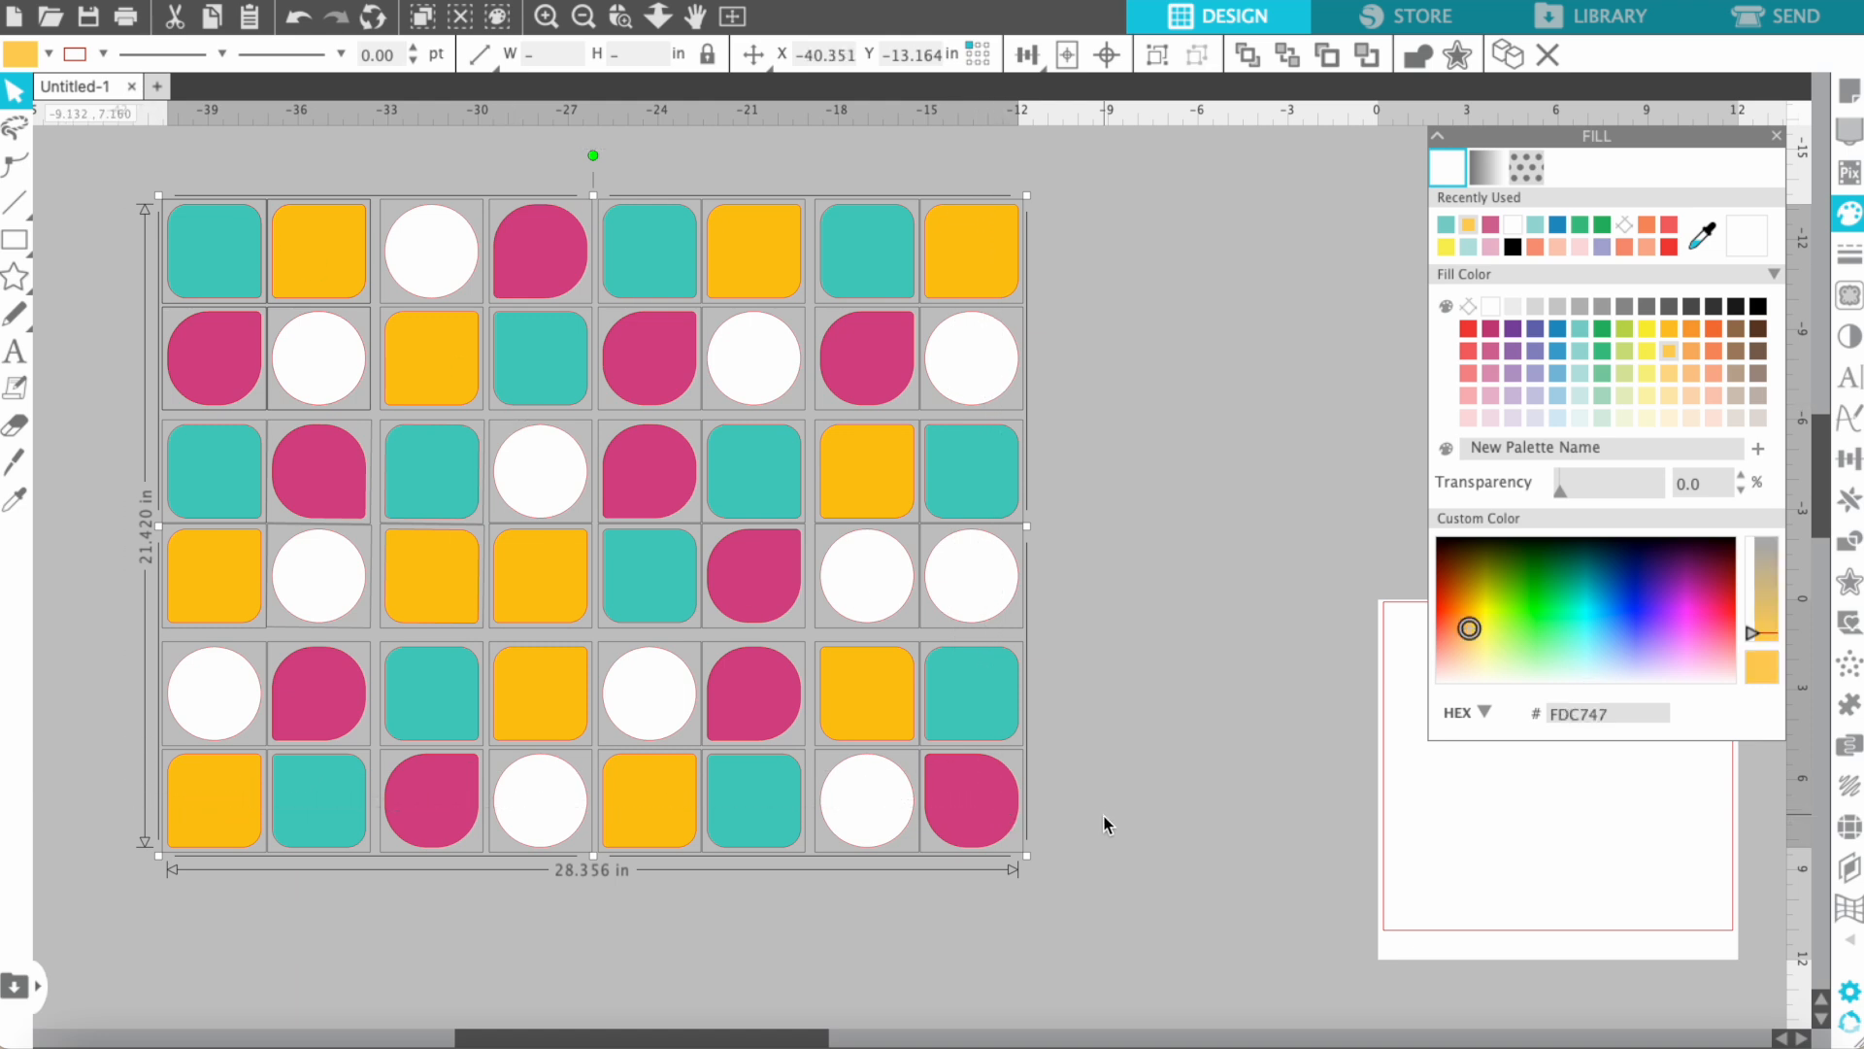
right_click(957, 724)
mouse_move(1058, 1025)
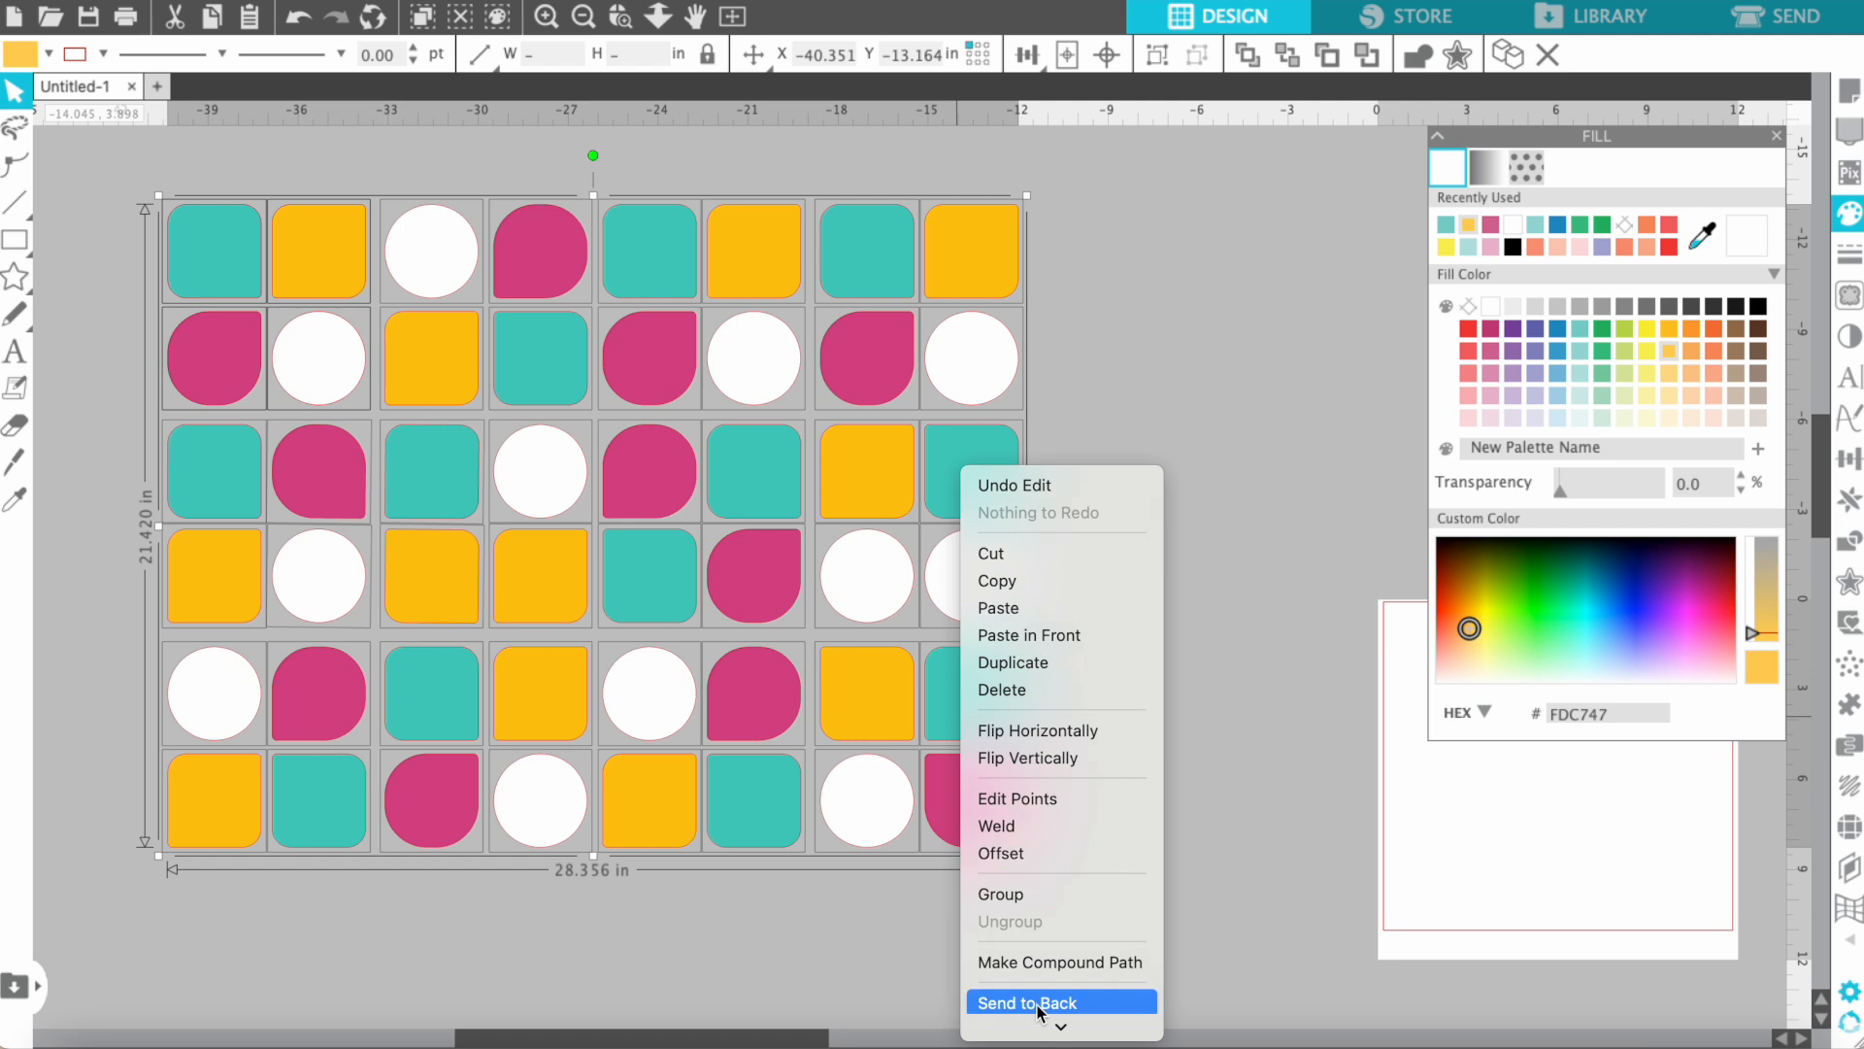
left_click(1038, 903)
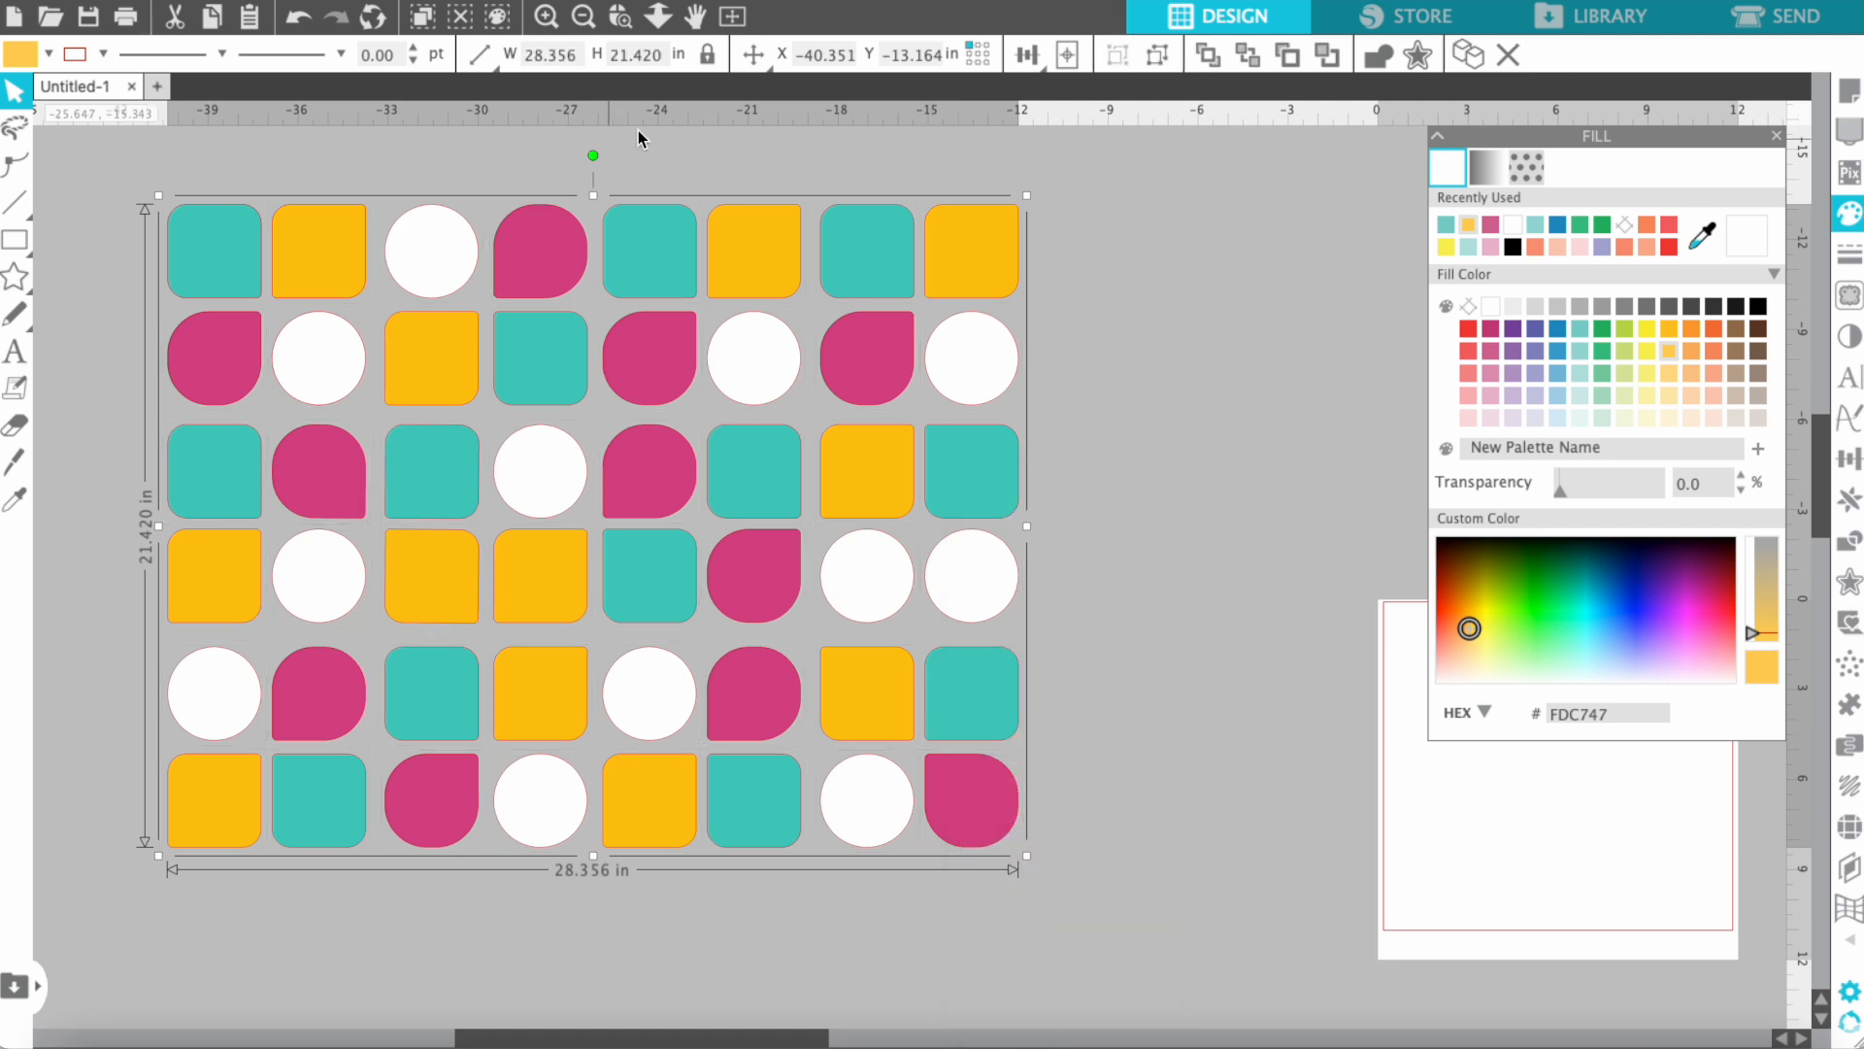
Step: Lock the aspect ratio and set the grouped pattern's width to 15.999 in
left_click(706, 58)
double_click(578, 53)
type("15.999")
key("Return")
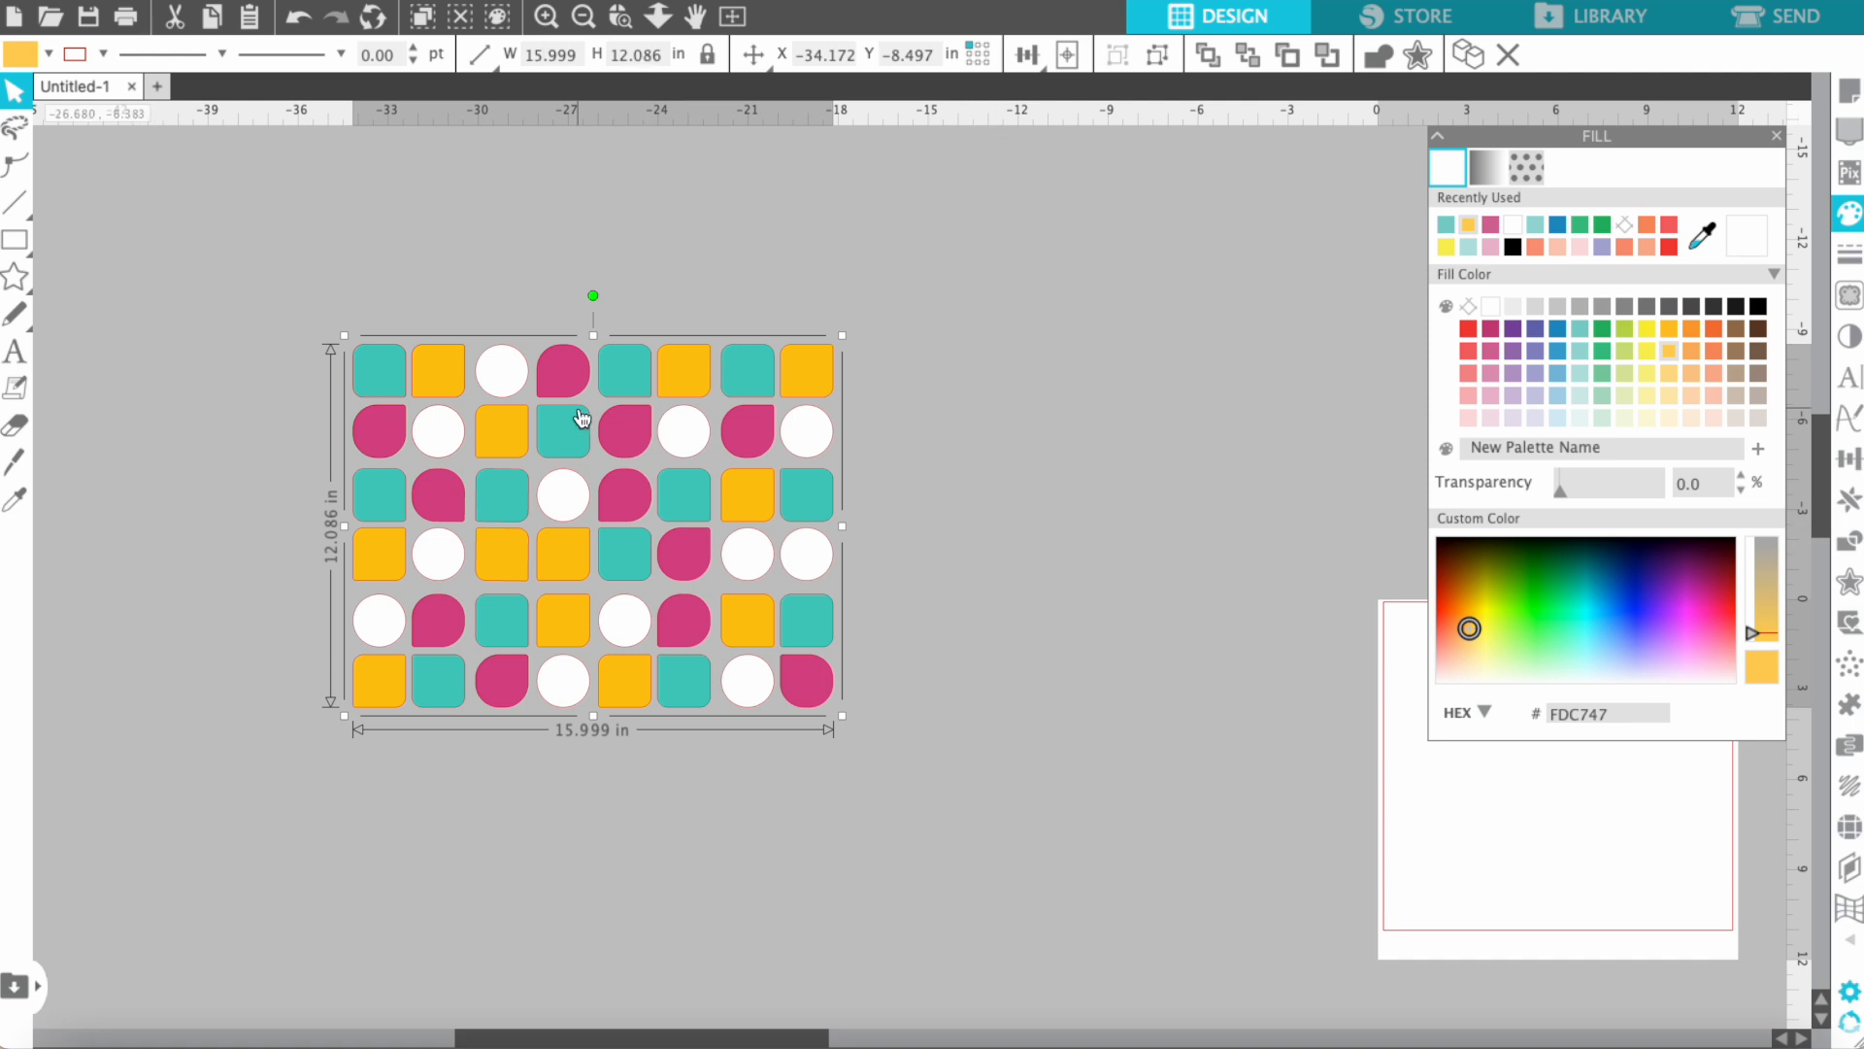
Step: Squash the grouped pattern vertically to a height of about 9.57 in and undo that change
left_click_drag(594, 345, 606, 411)
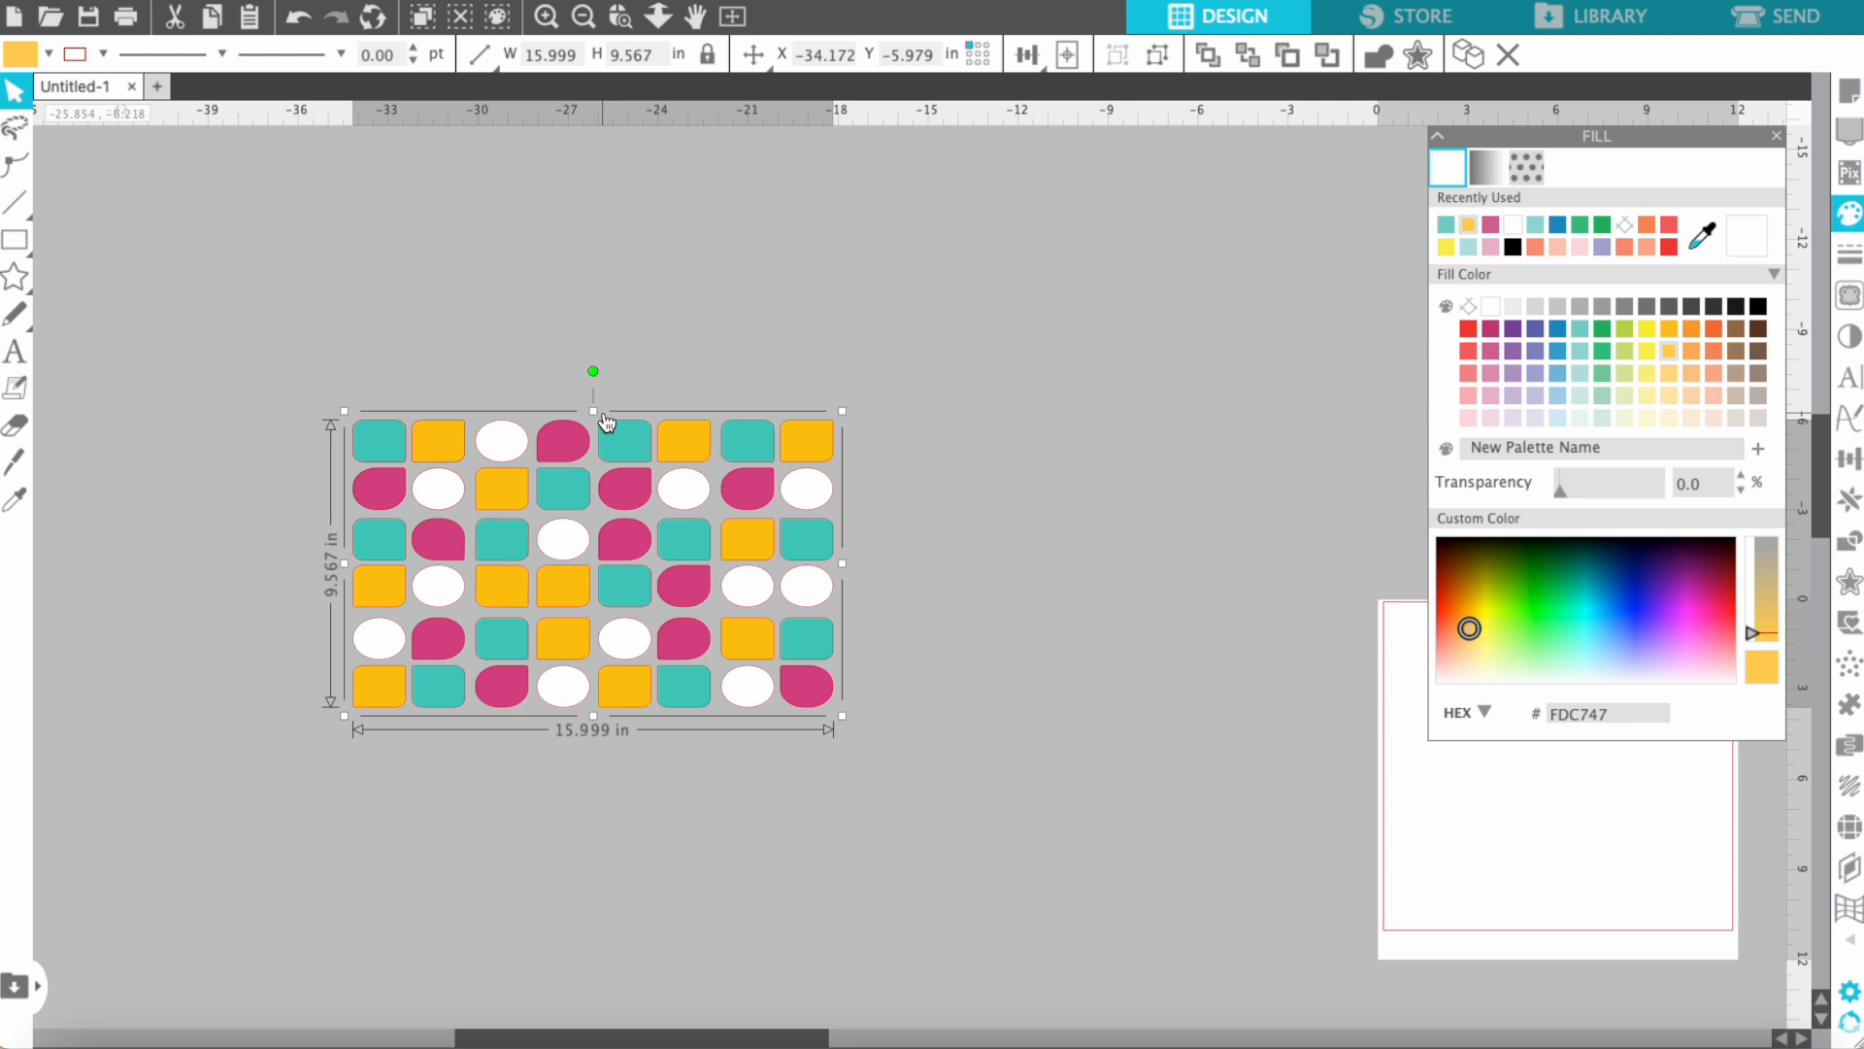
key("super+z")
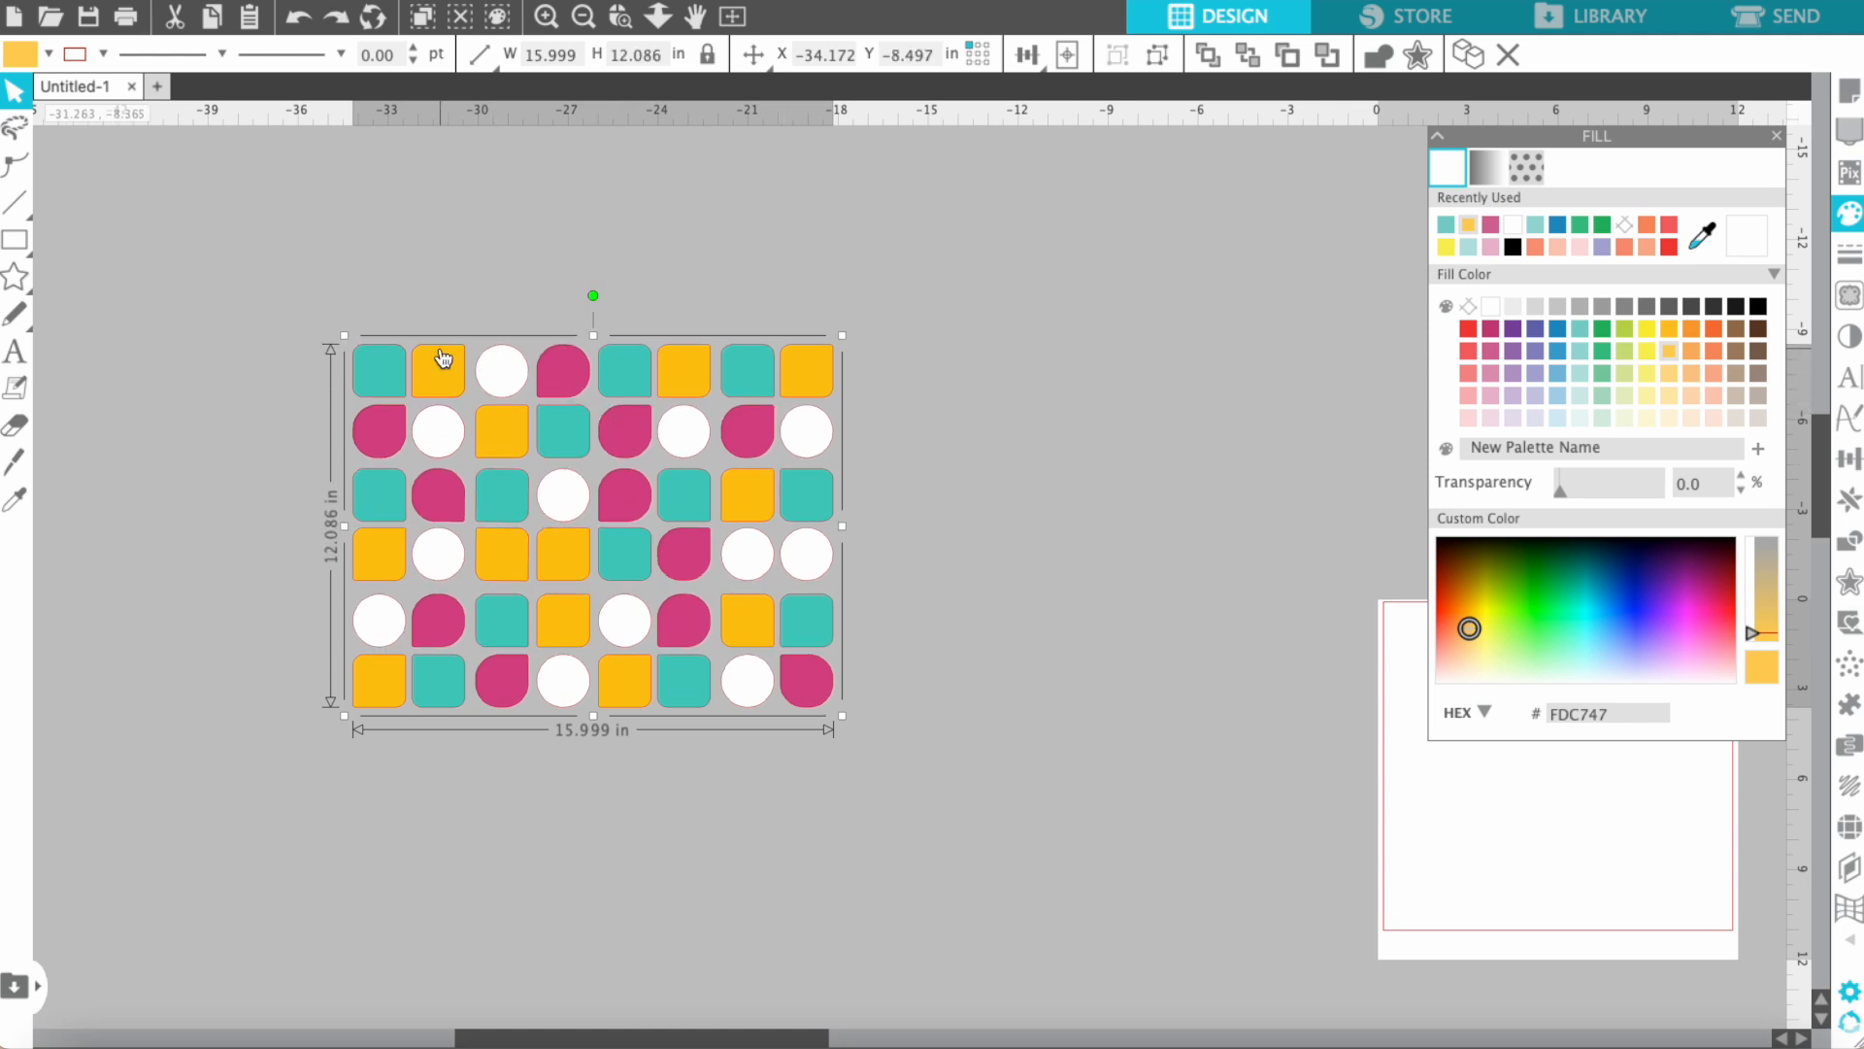
Step: Place a duplicate of the grouped pattern directly to the right of the original and align both along their top edges
left_click_drag(398, 376, 881, 375)
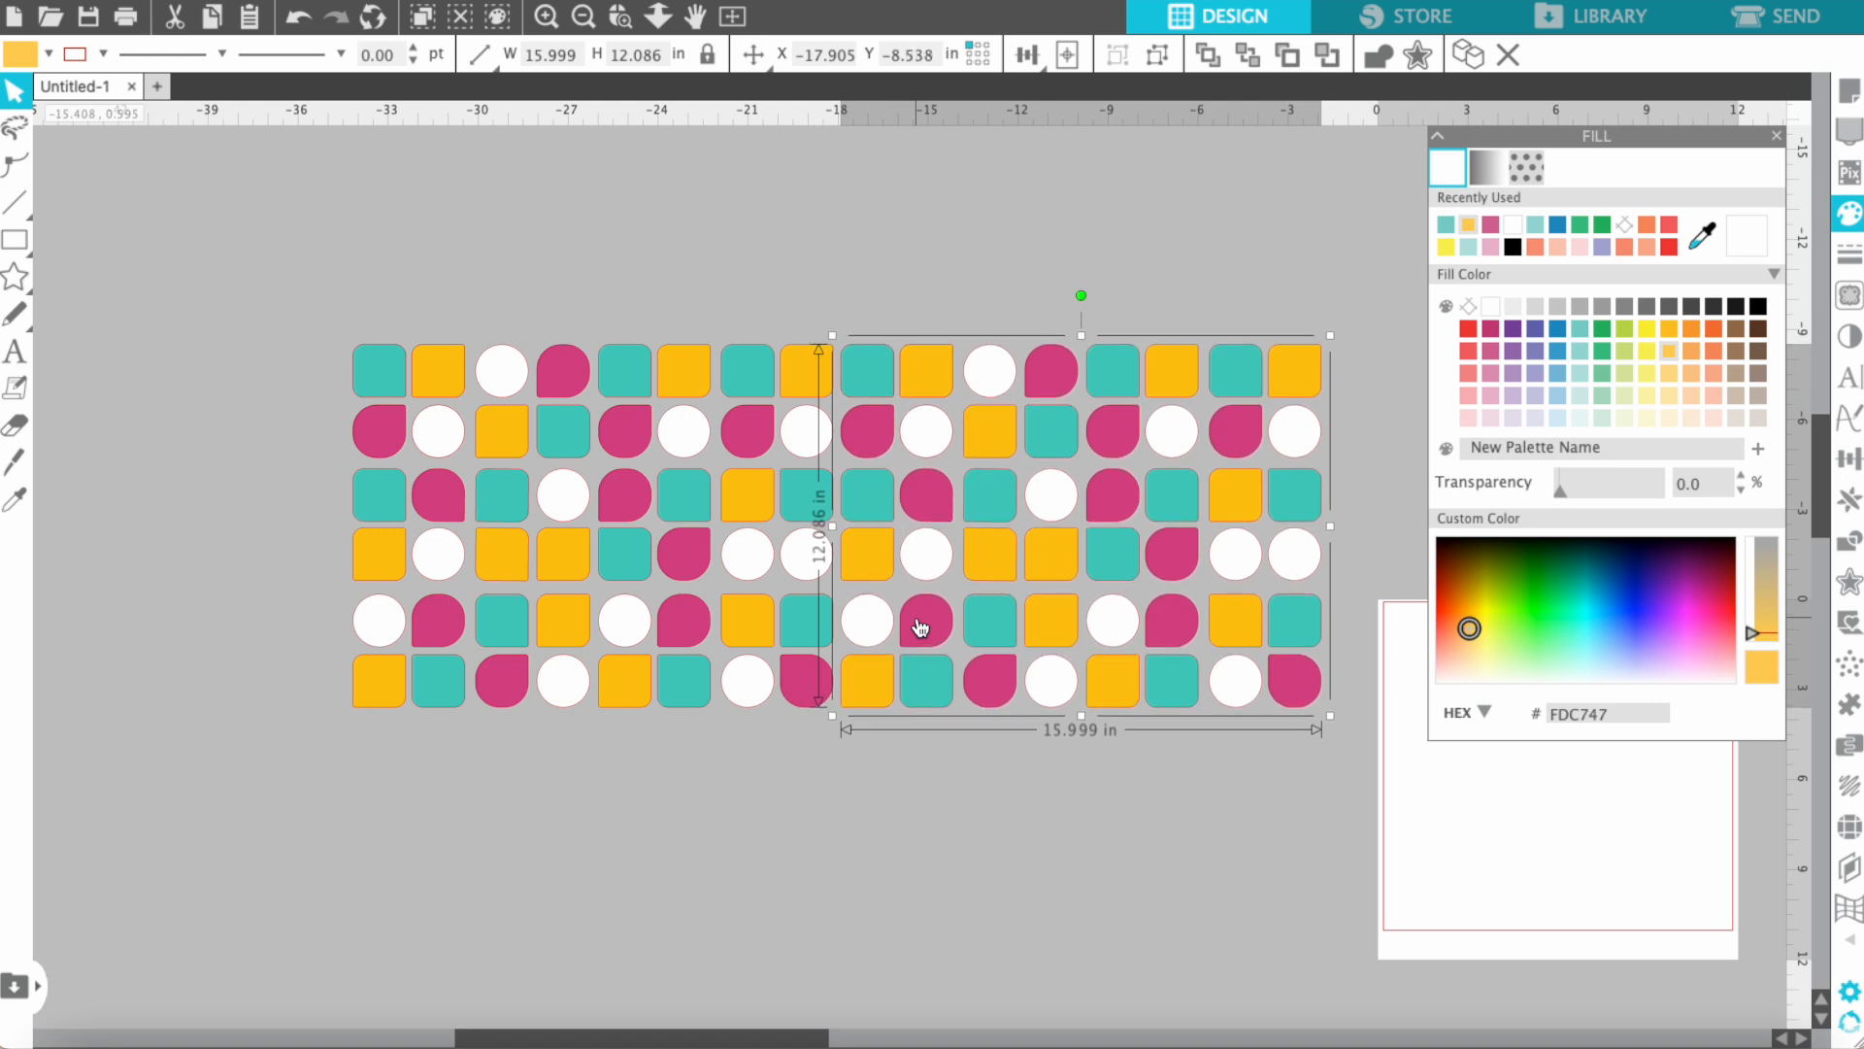
left_click(990, 957)
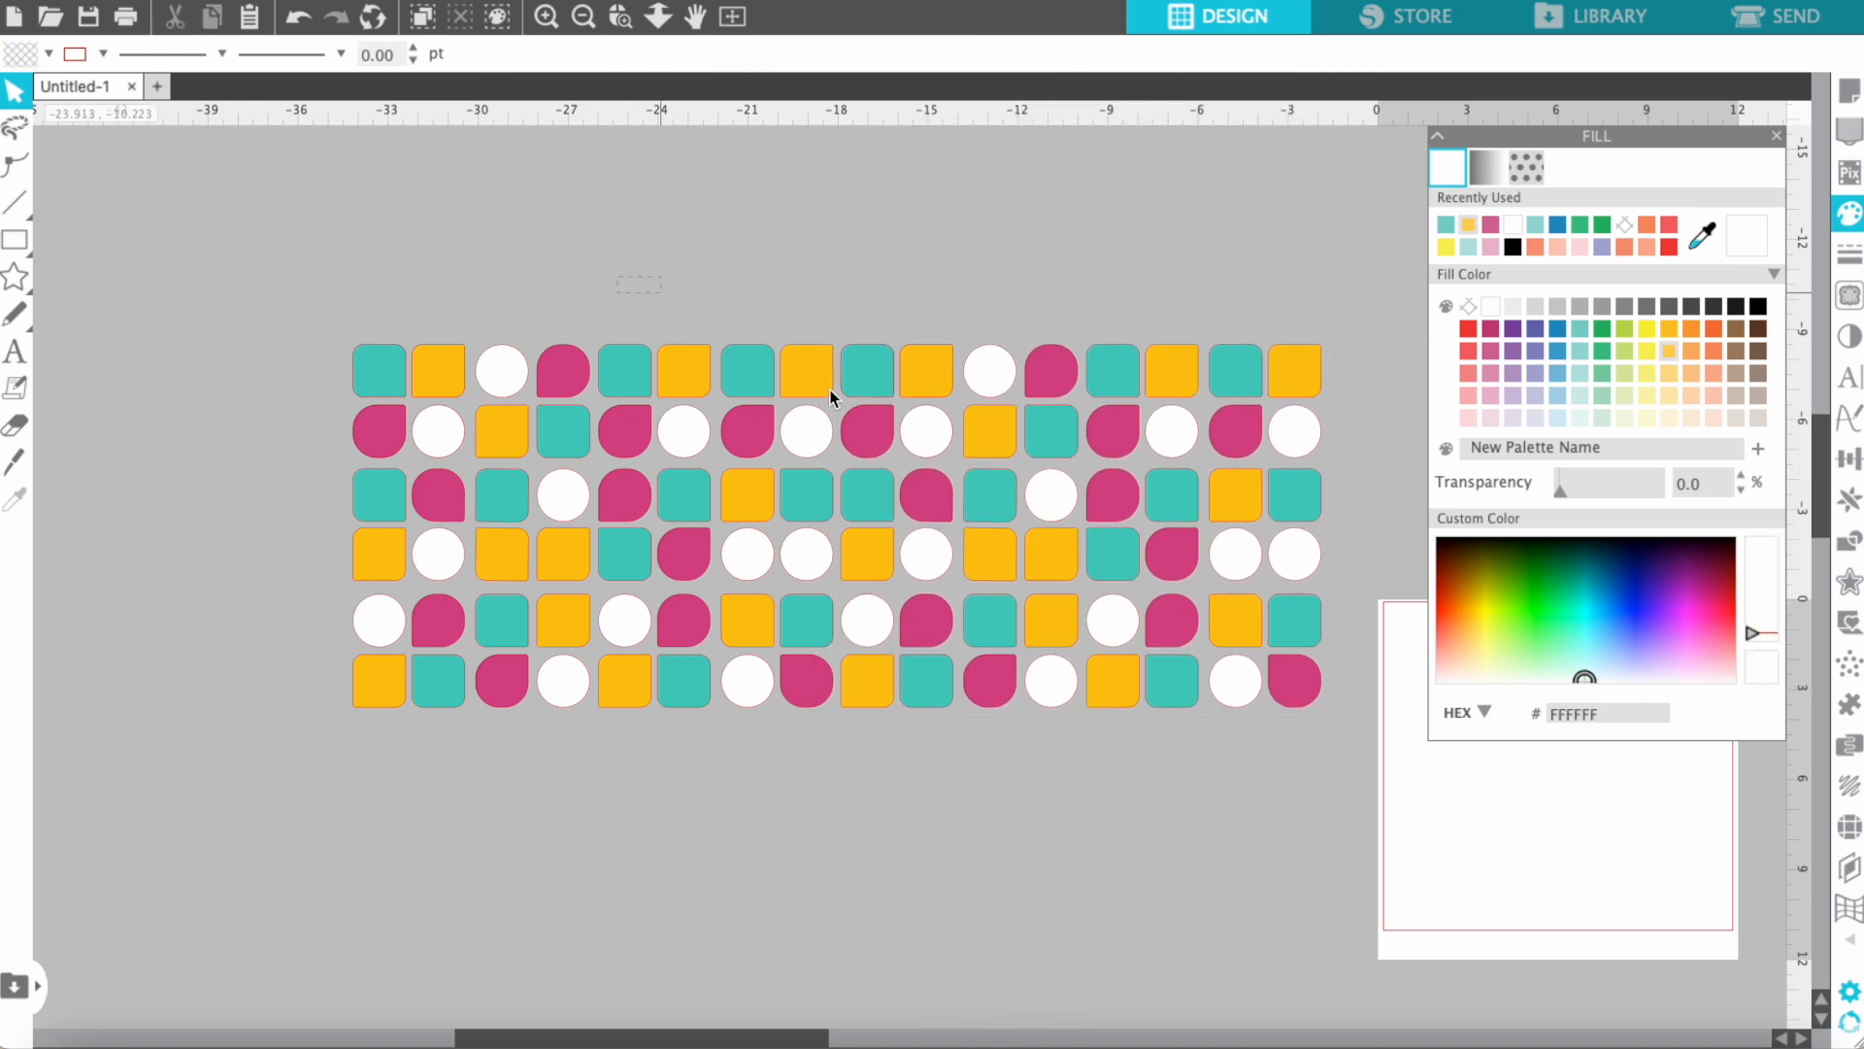
key("super+a")
mouse_move(1031, 59)
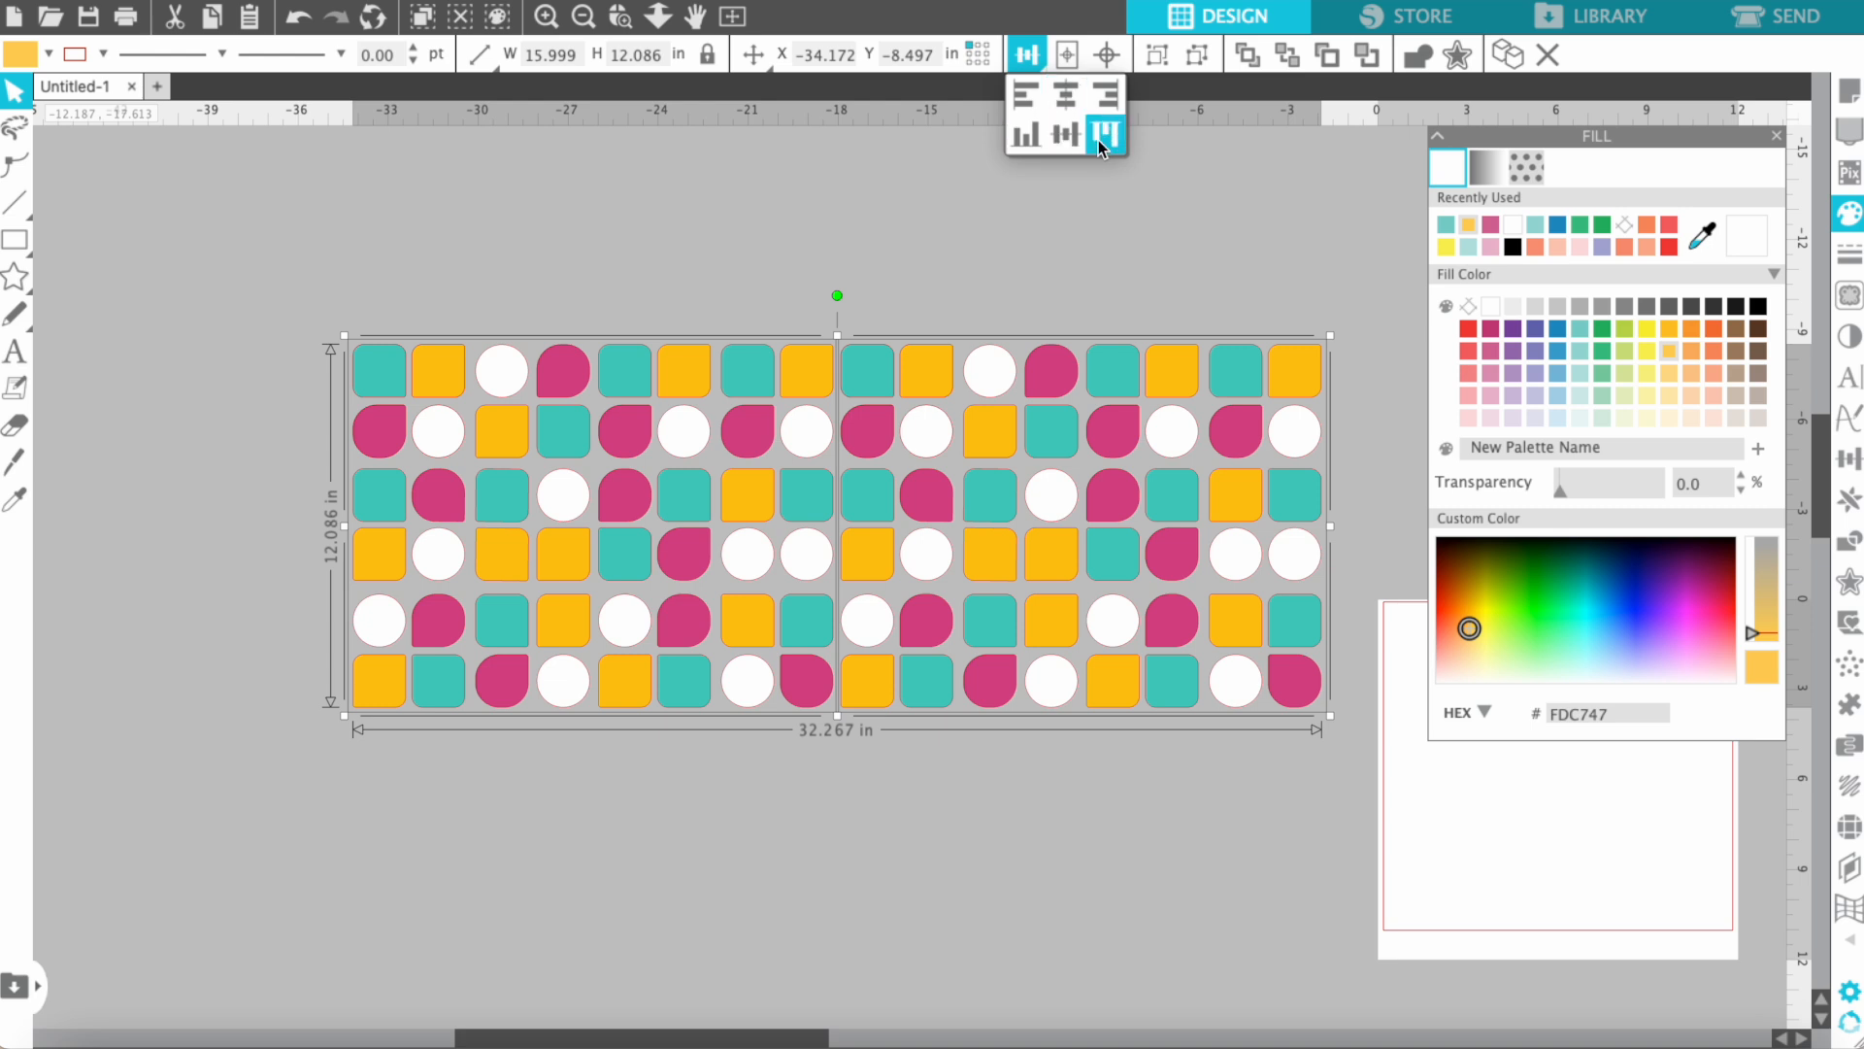
left_click(949, 317)
Step: Scale both pattern groups proportionally to a height of 8 in
left_click_drag(731, 268, 1012, 512)
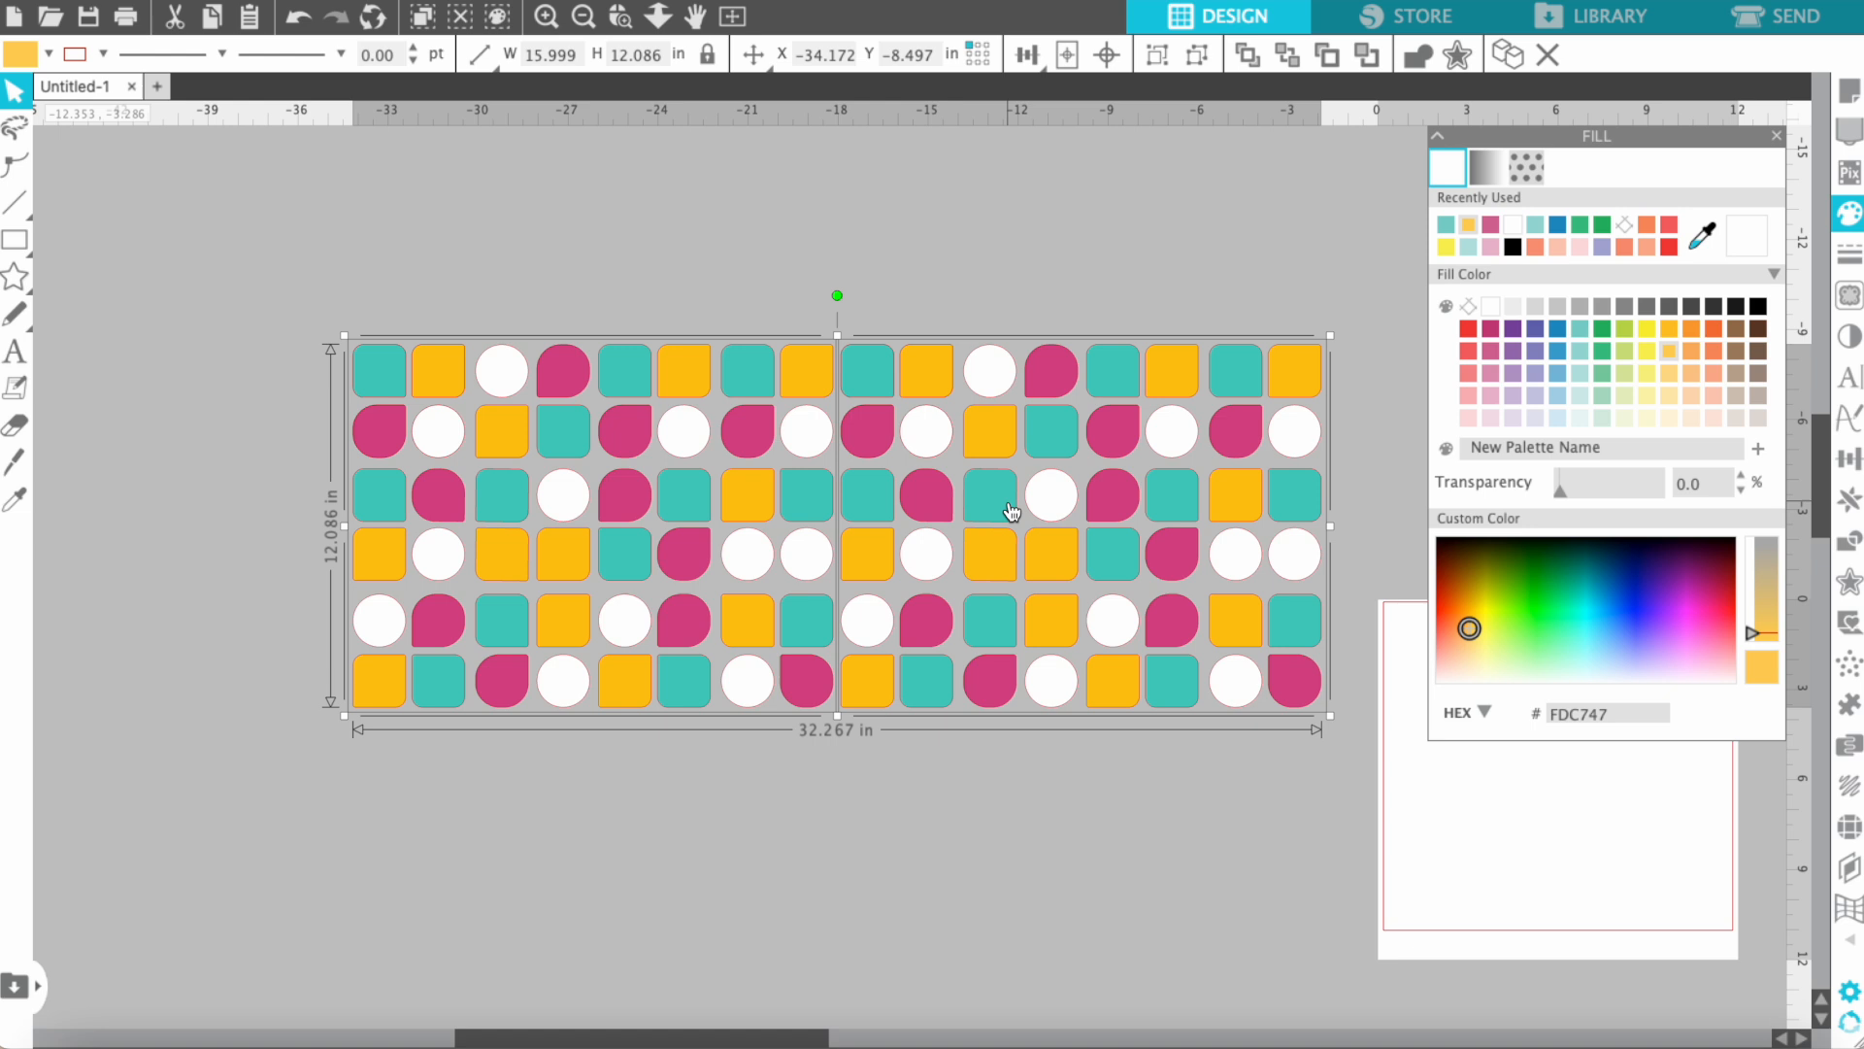
left_click(608, 287)
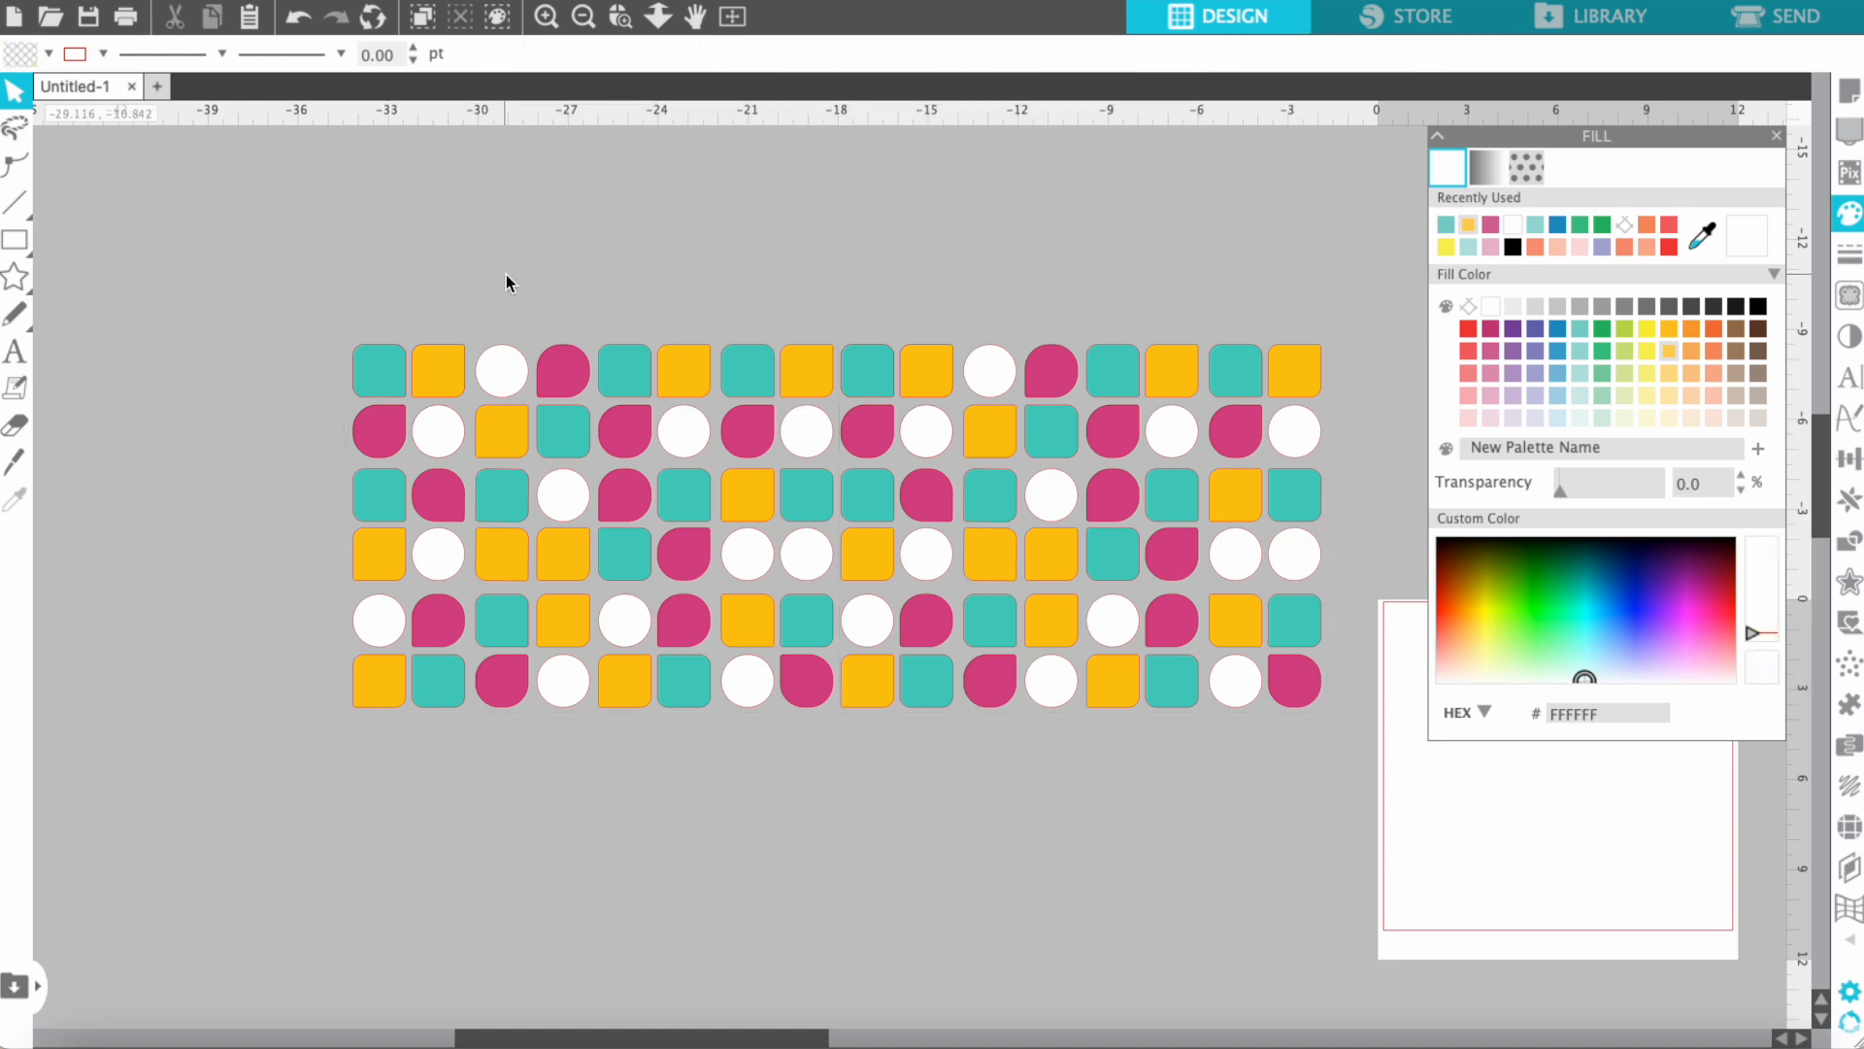
left_click_drag(504, 275, 1149, 610)
left_click(699, 150)
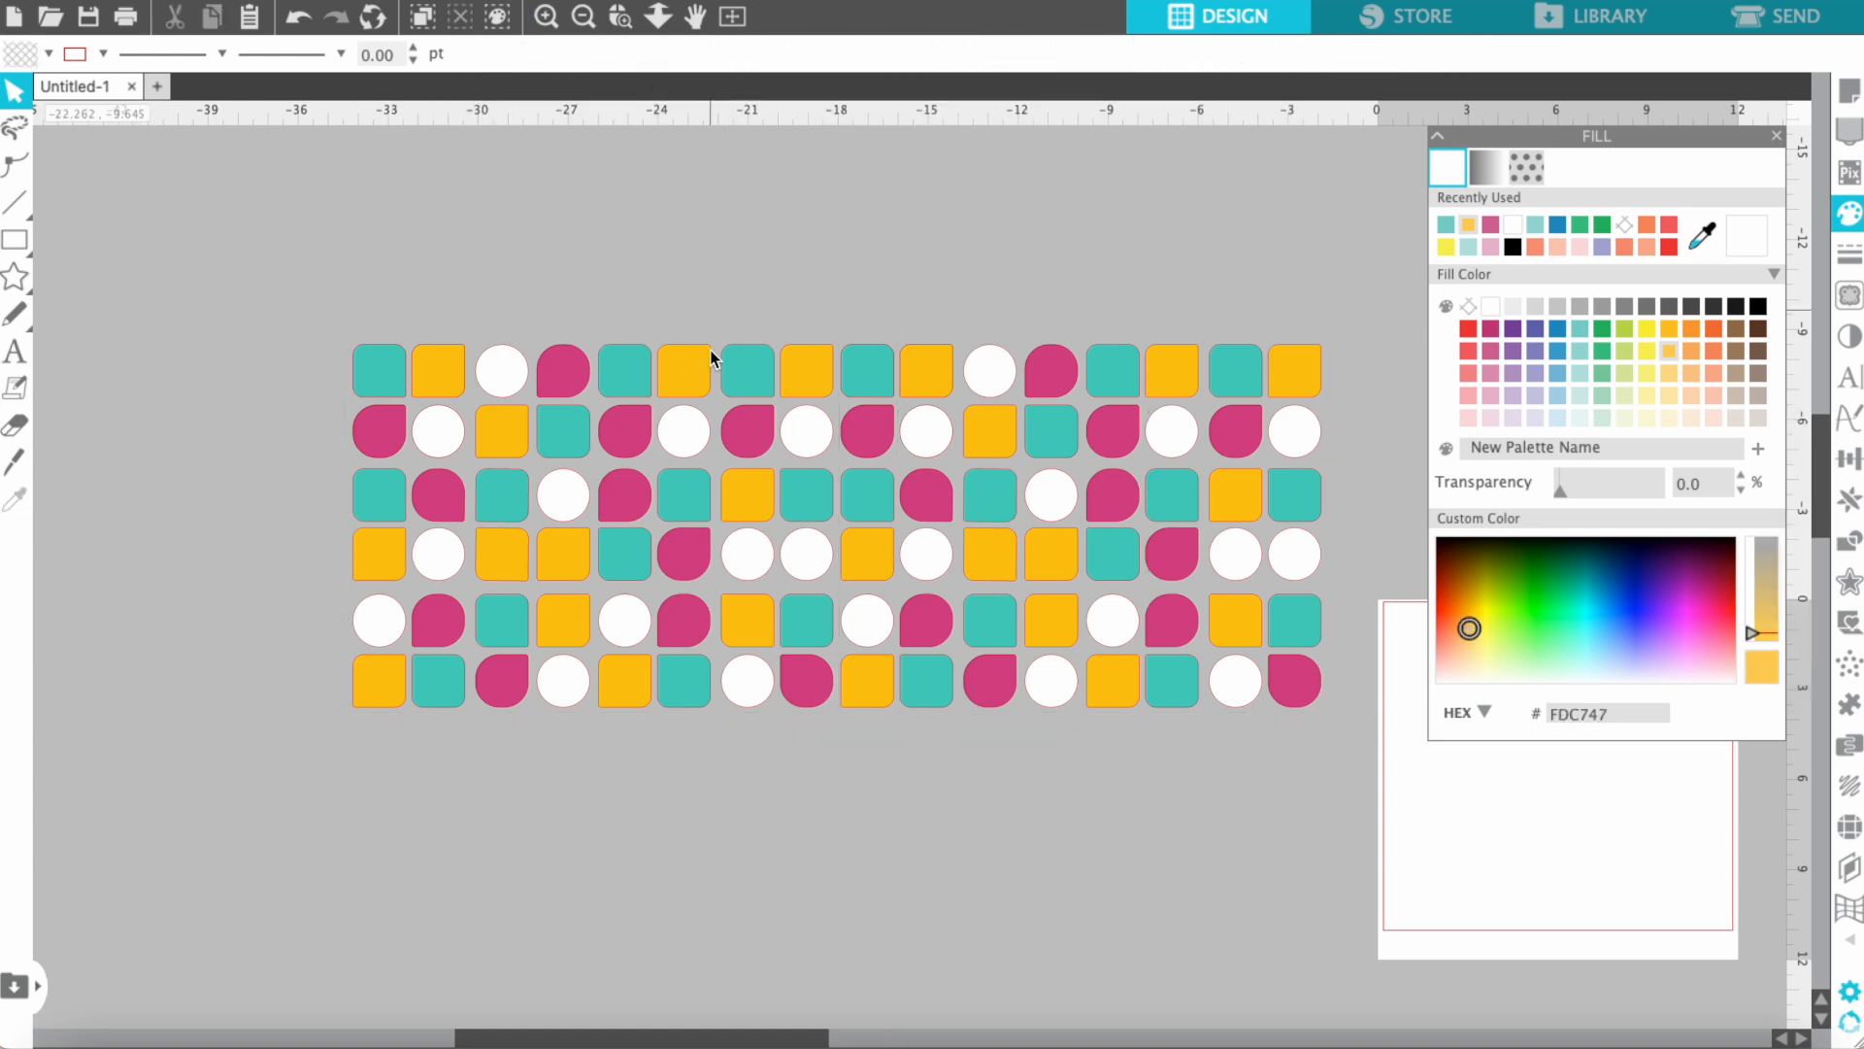
left_click(1062, 533)
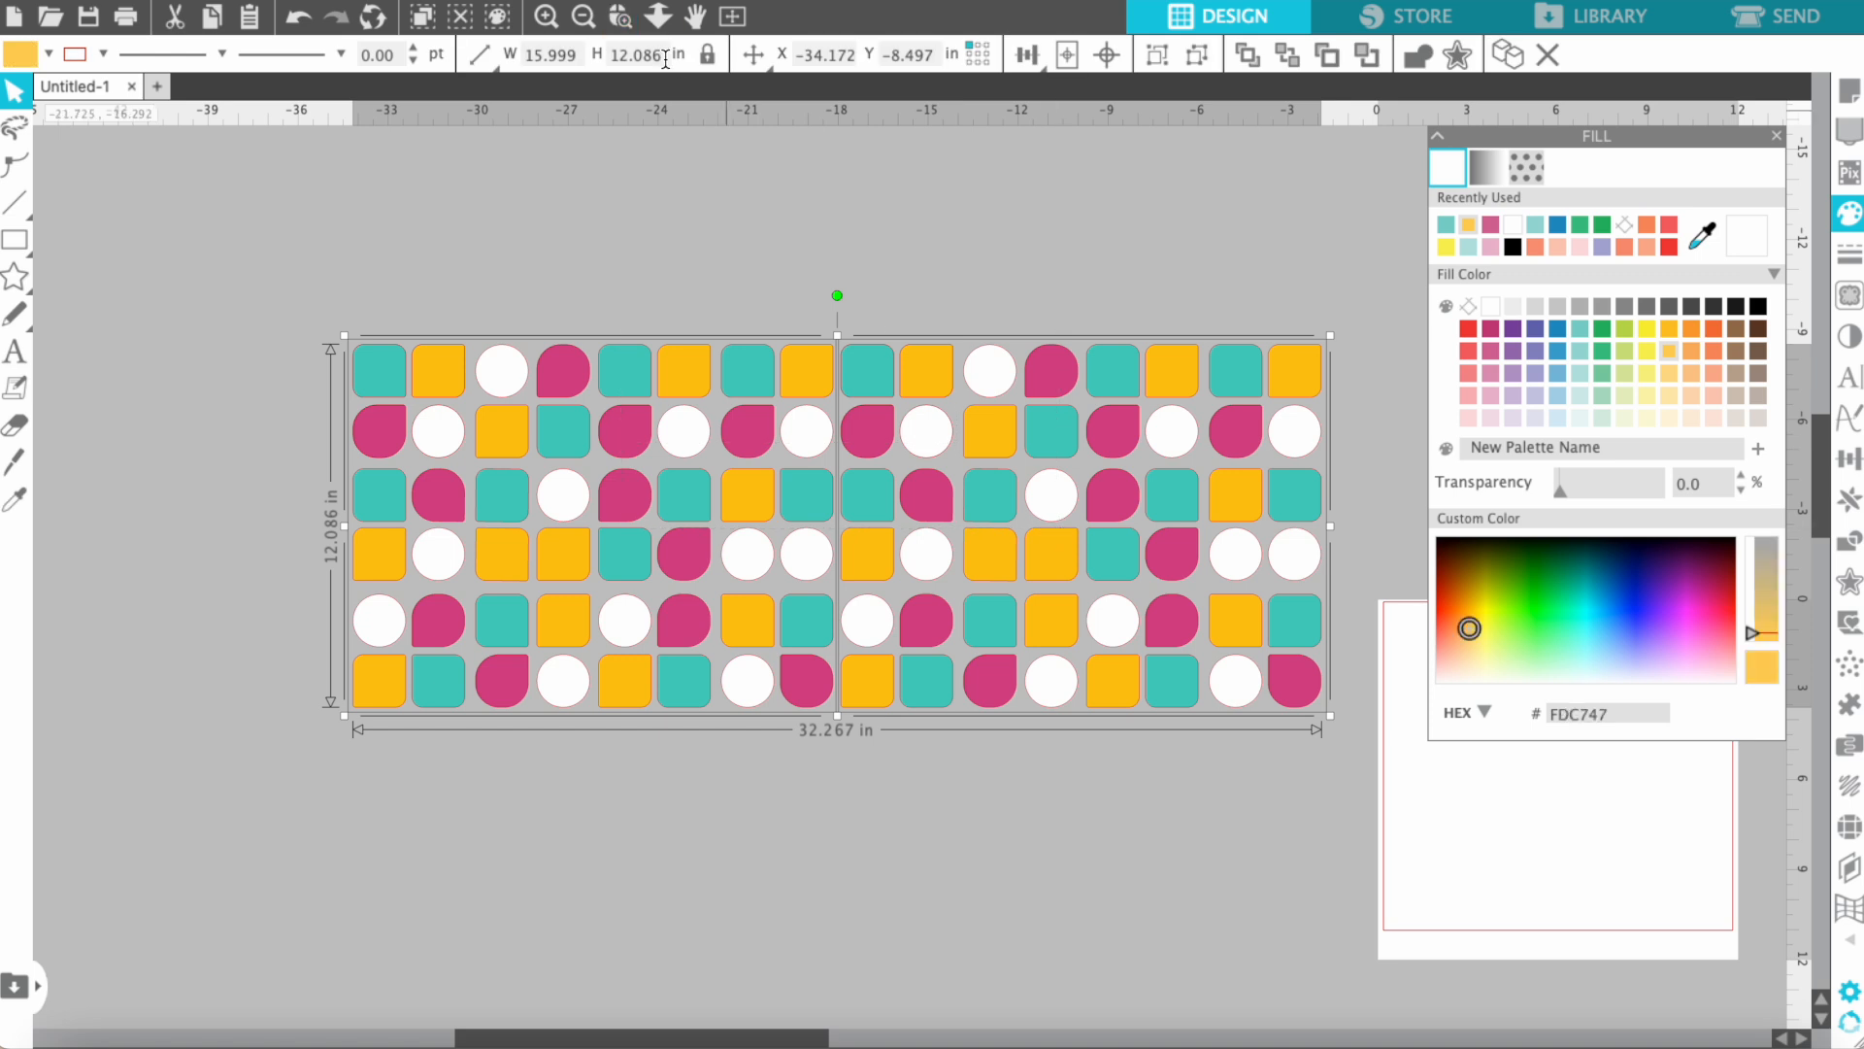
left_click(511, 17)
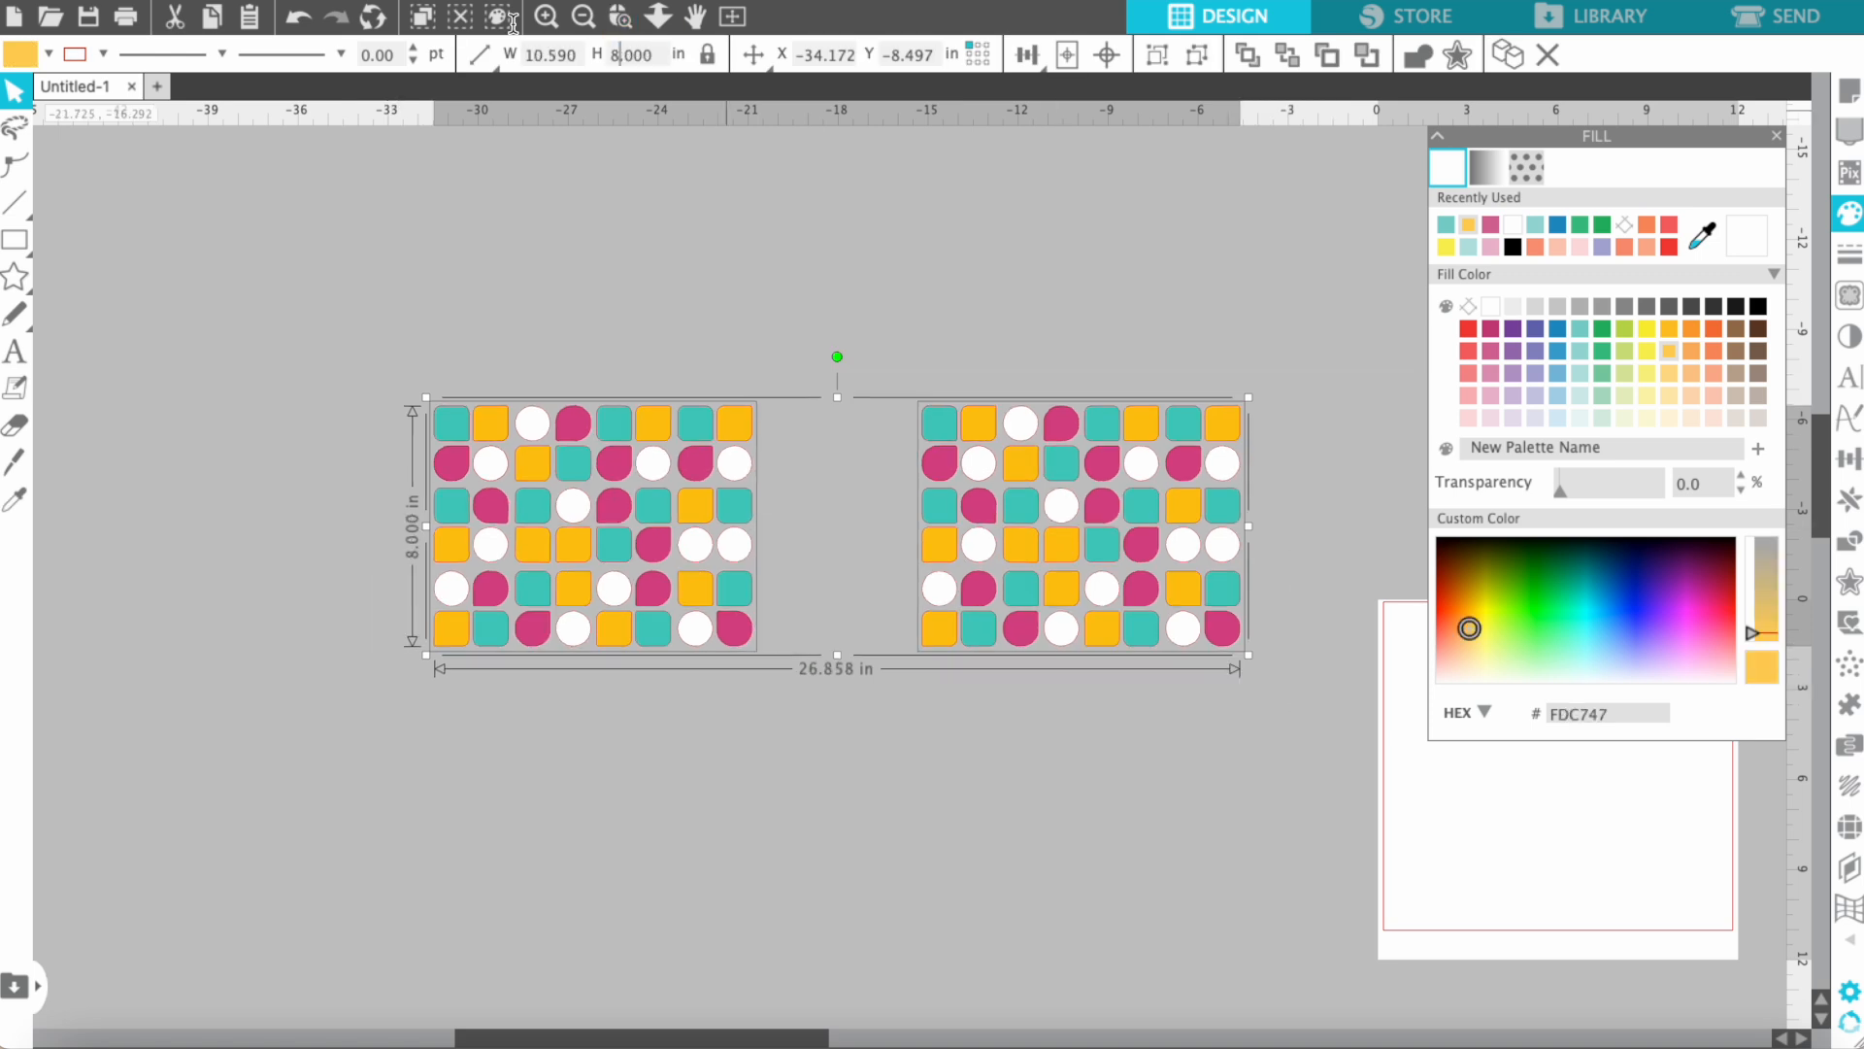
Step: Move the right pattern copy against the left one so the column spacing continues evenly
left_click(1060, 691)
left_click_drag(1054, 592, 879, 579)
left_click(892, 719)
left_click(844, 725)
Step: Ungroup both pattern copies and delete the four rightmost columns of shapes
key("ctrl+a")
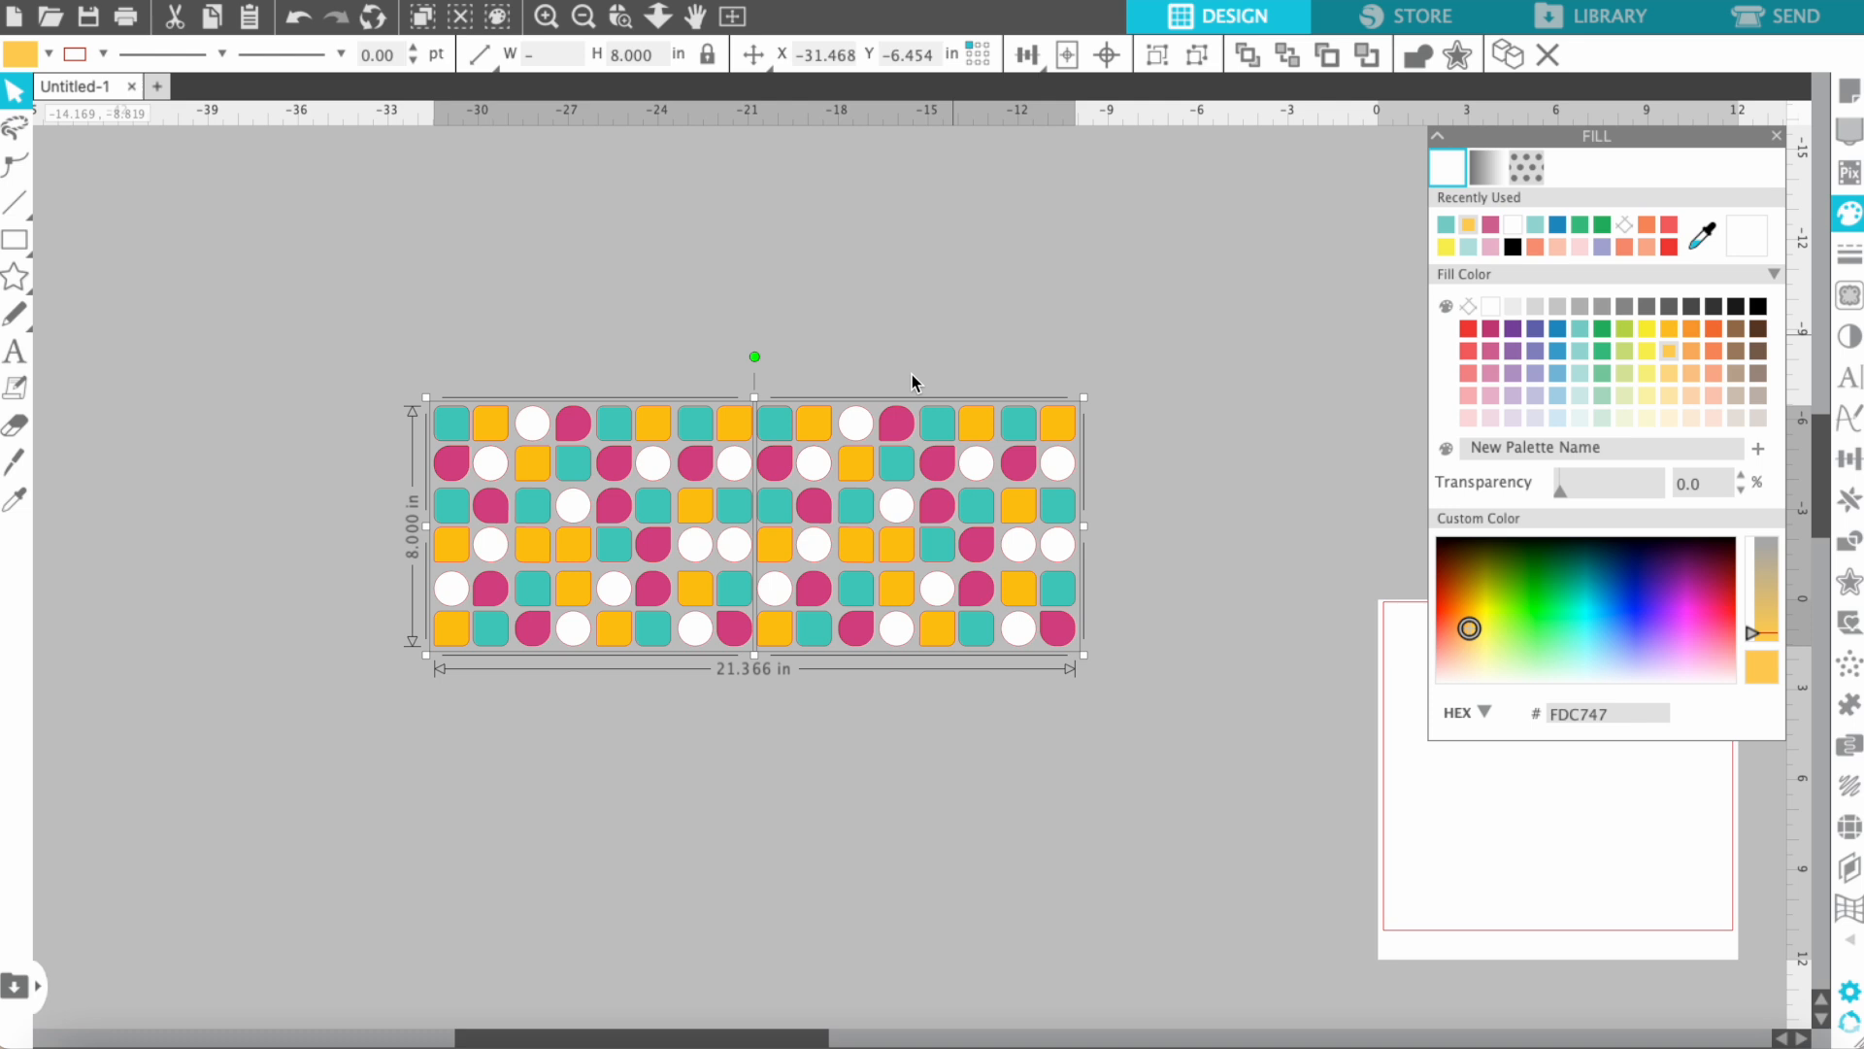
left_click(677, 307)
left_click_drag(938, 341, 1098, 687)
key("Delete")
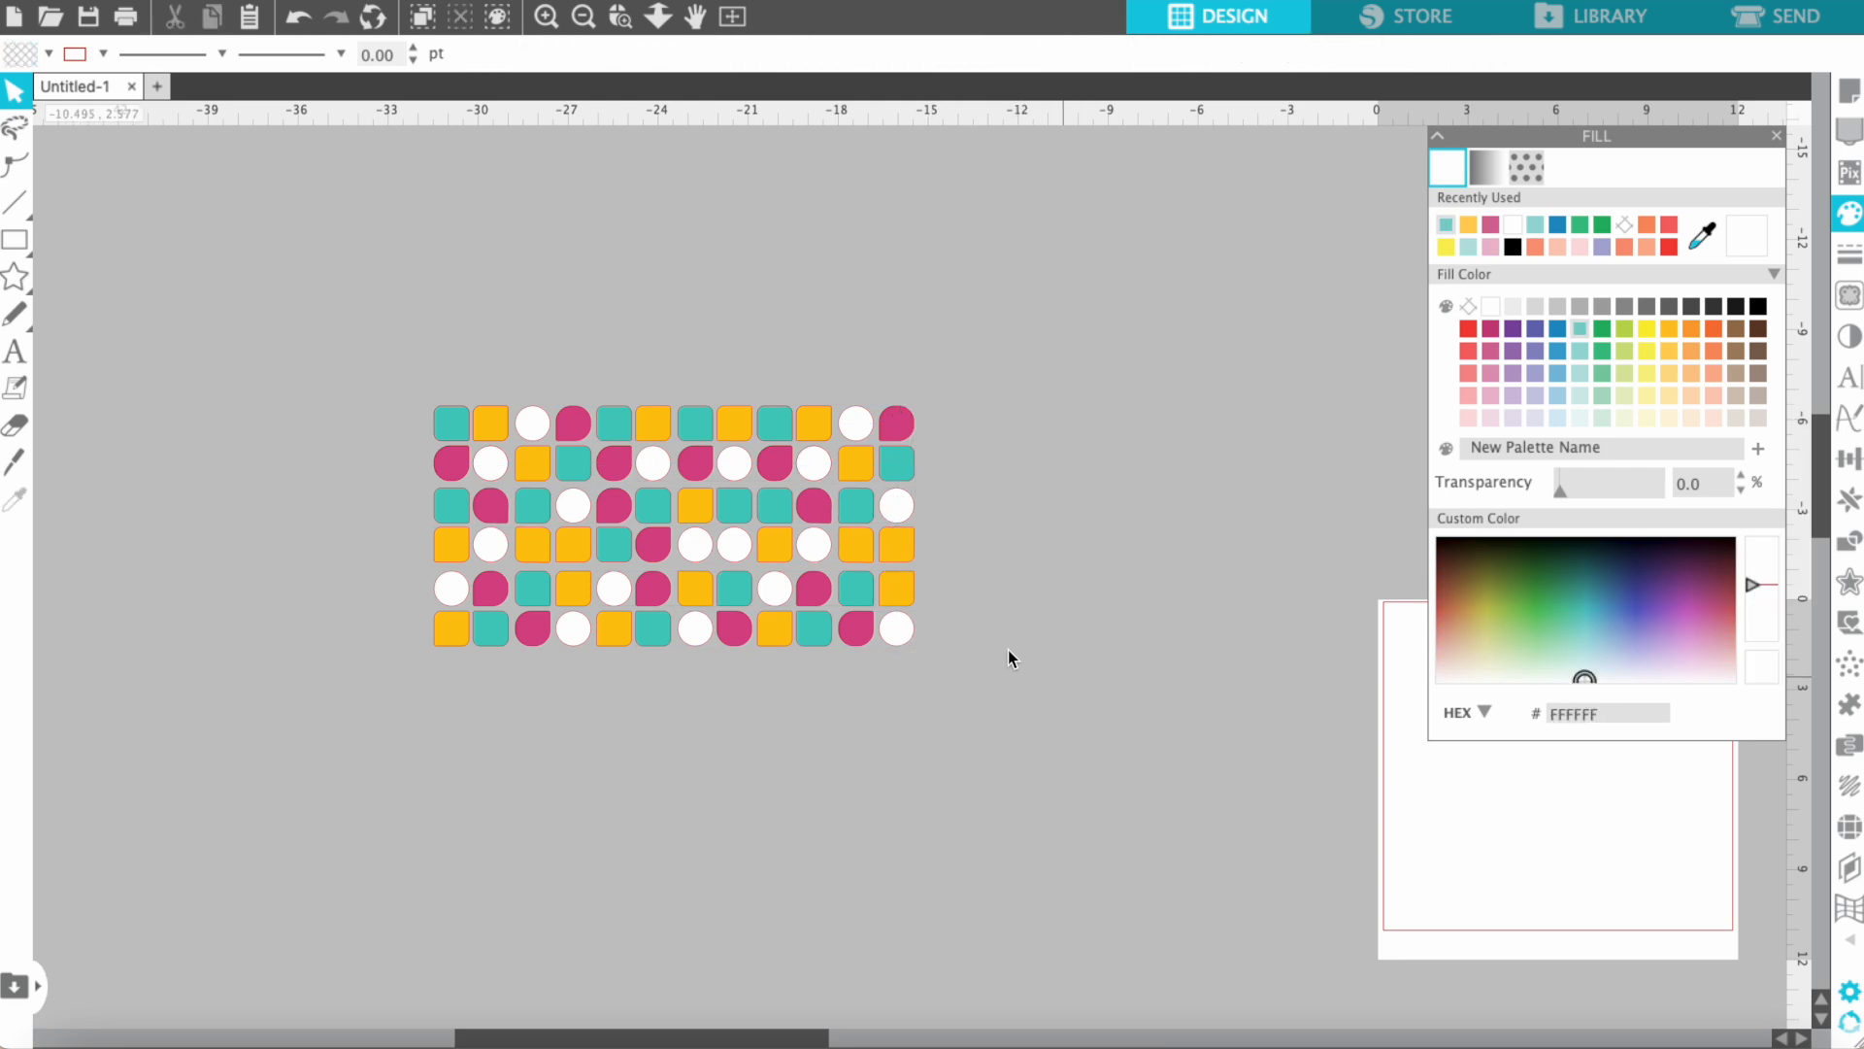
left_click_drag(406, 360, 985, 740)
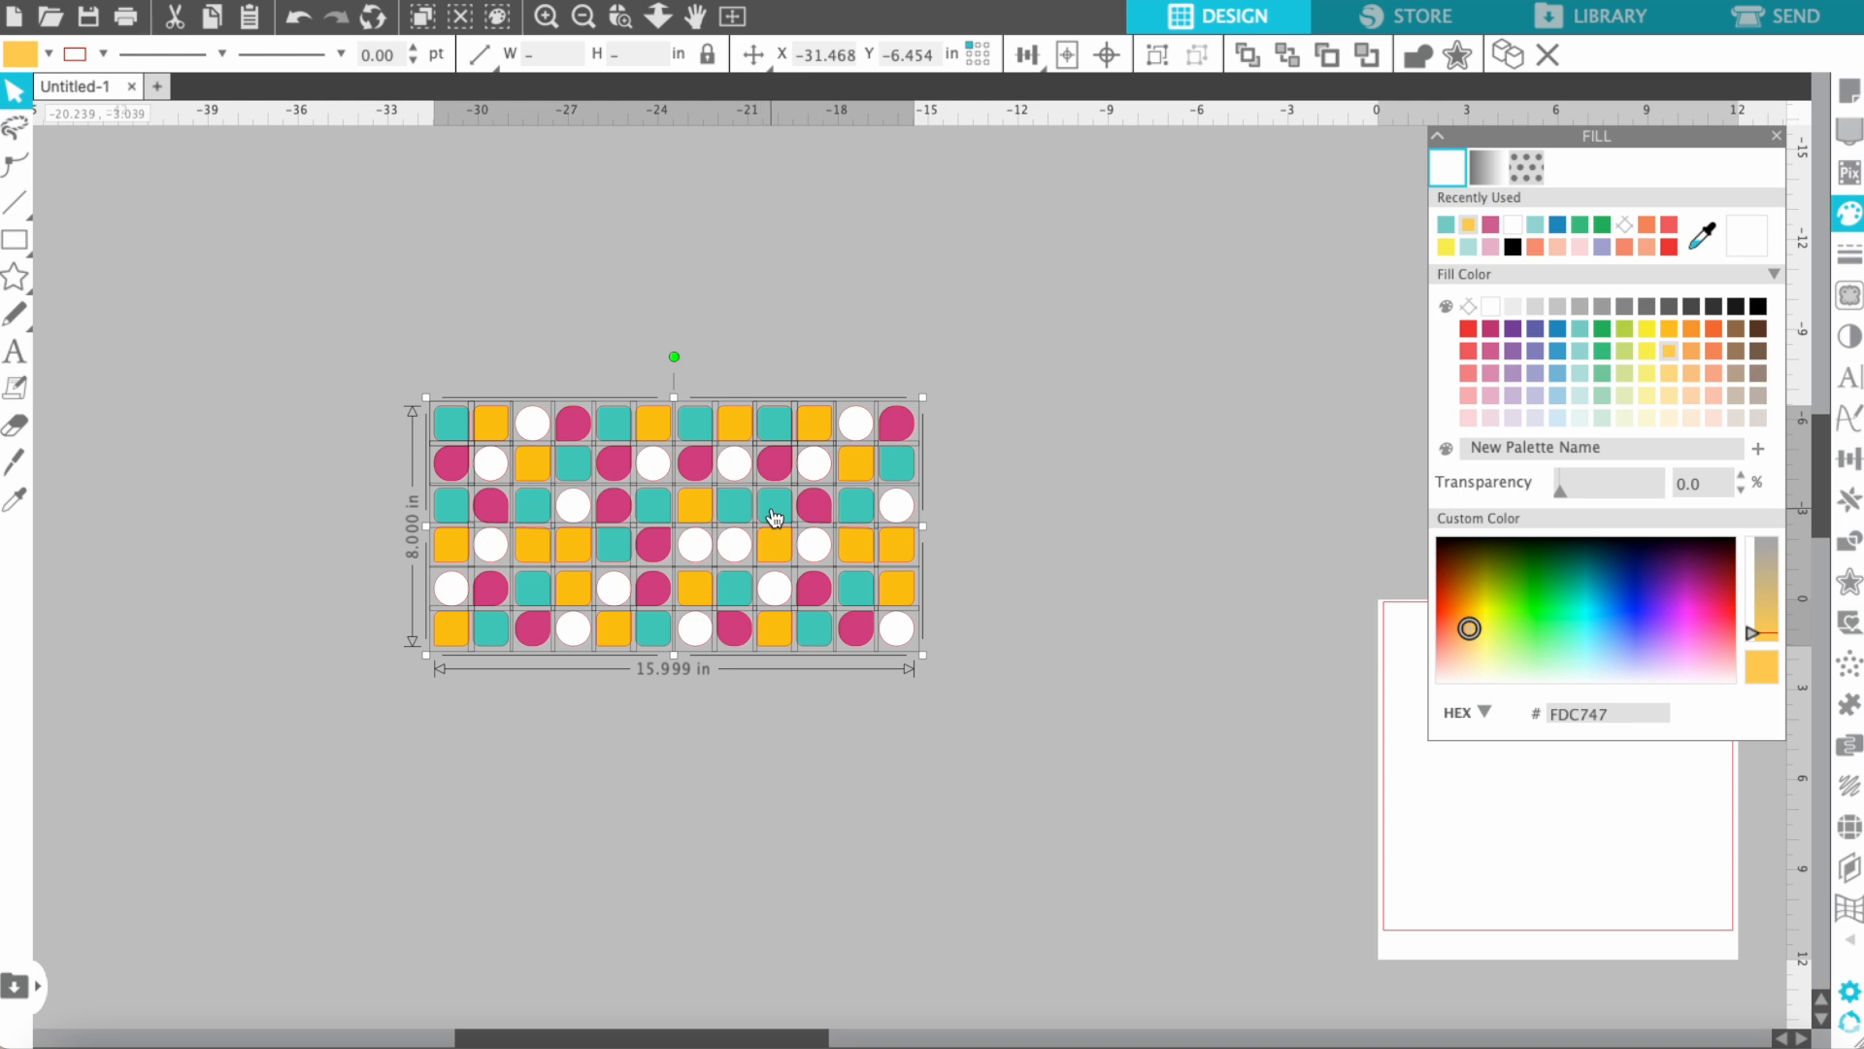
left_click(878, 836)
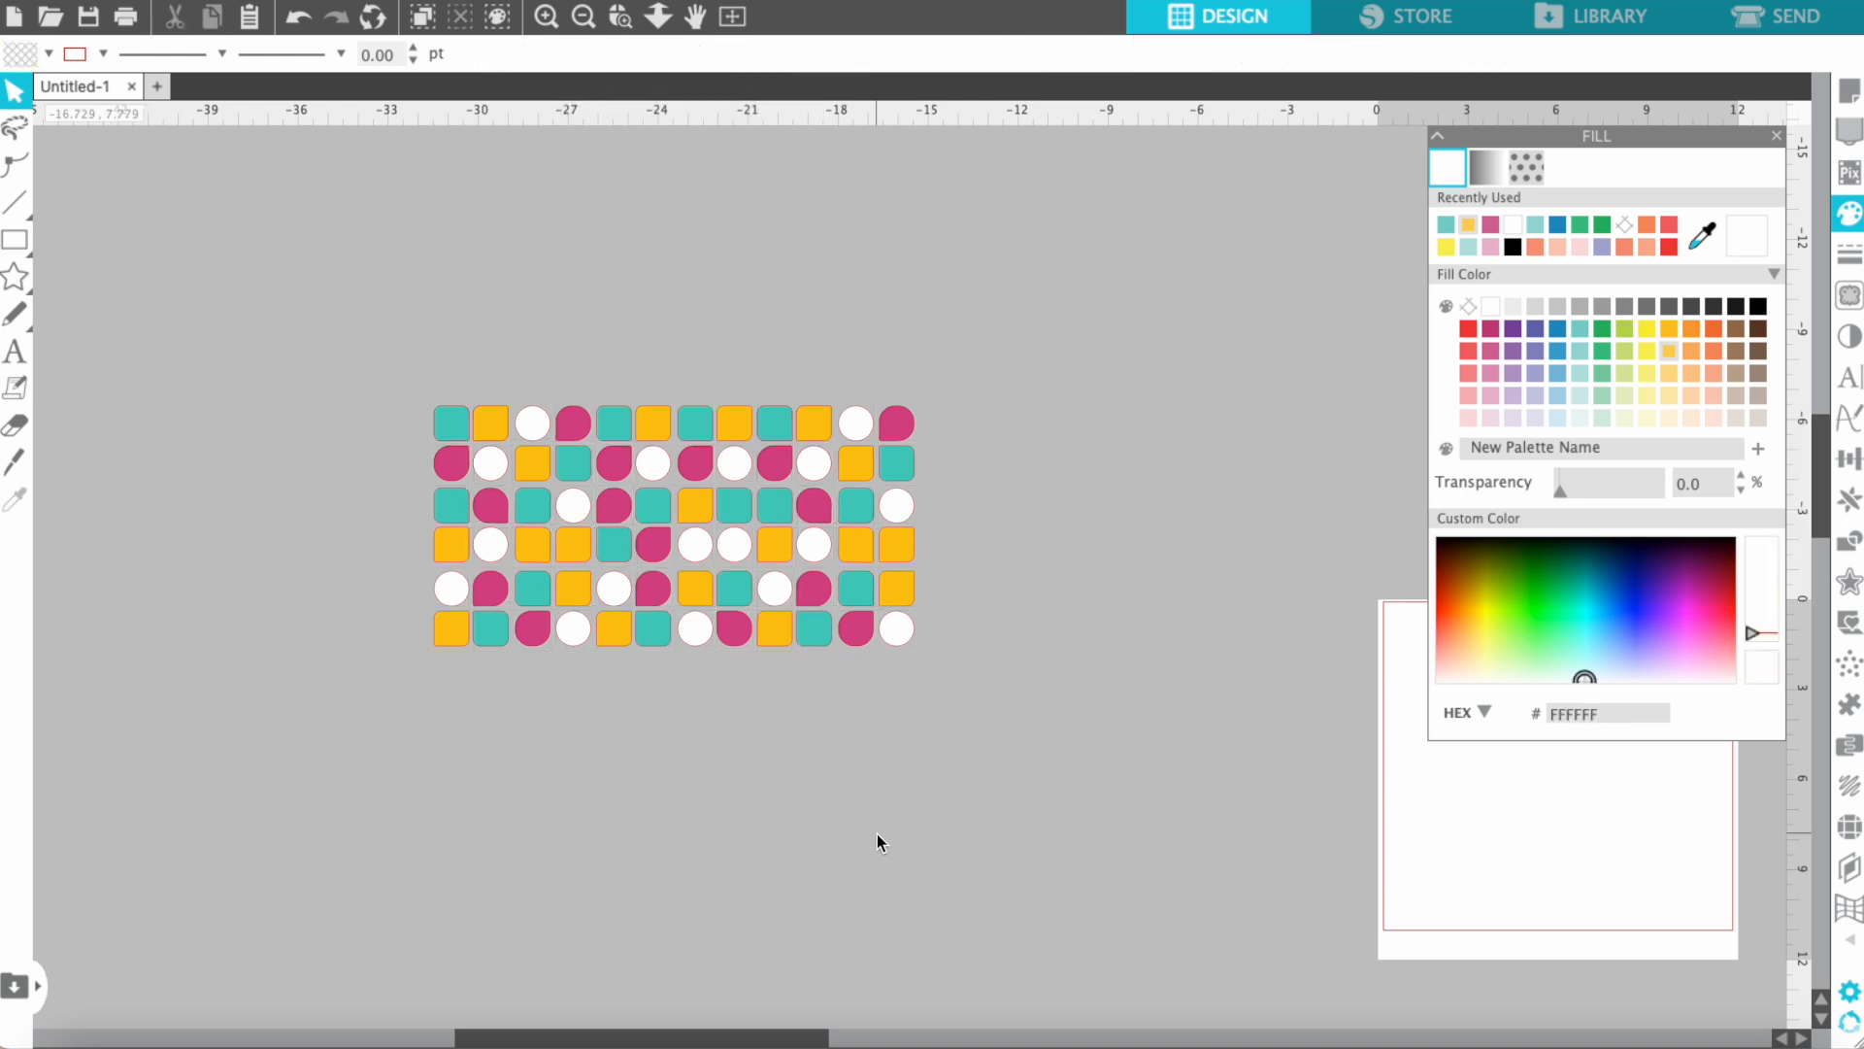
Step: Group all the white circles in the trimmed pattern into a single colour set
scroll(878, 841, "right", 5)
scroll(878, 841, "down", 3)
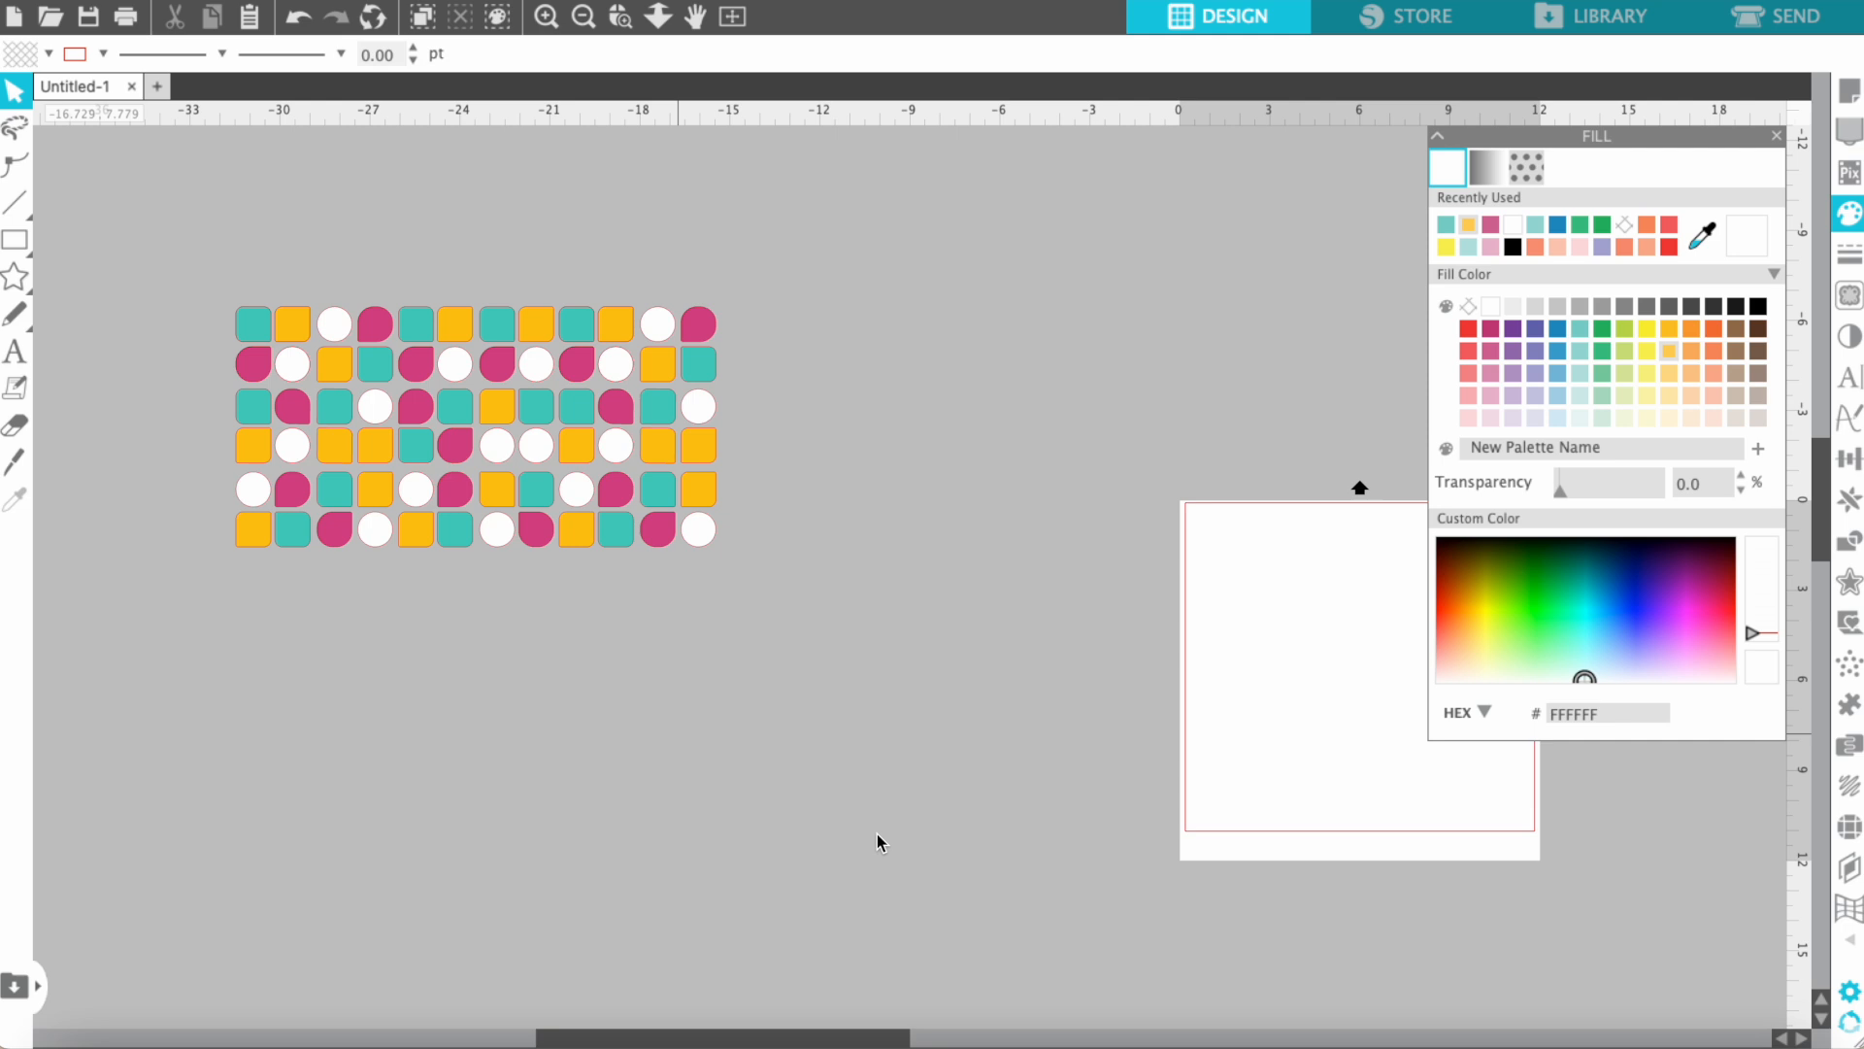
left_click(347, 334)
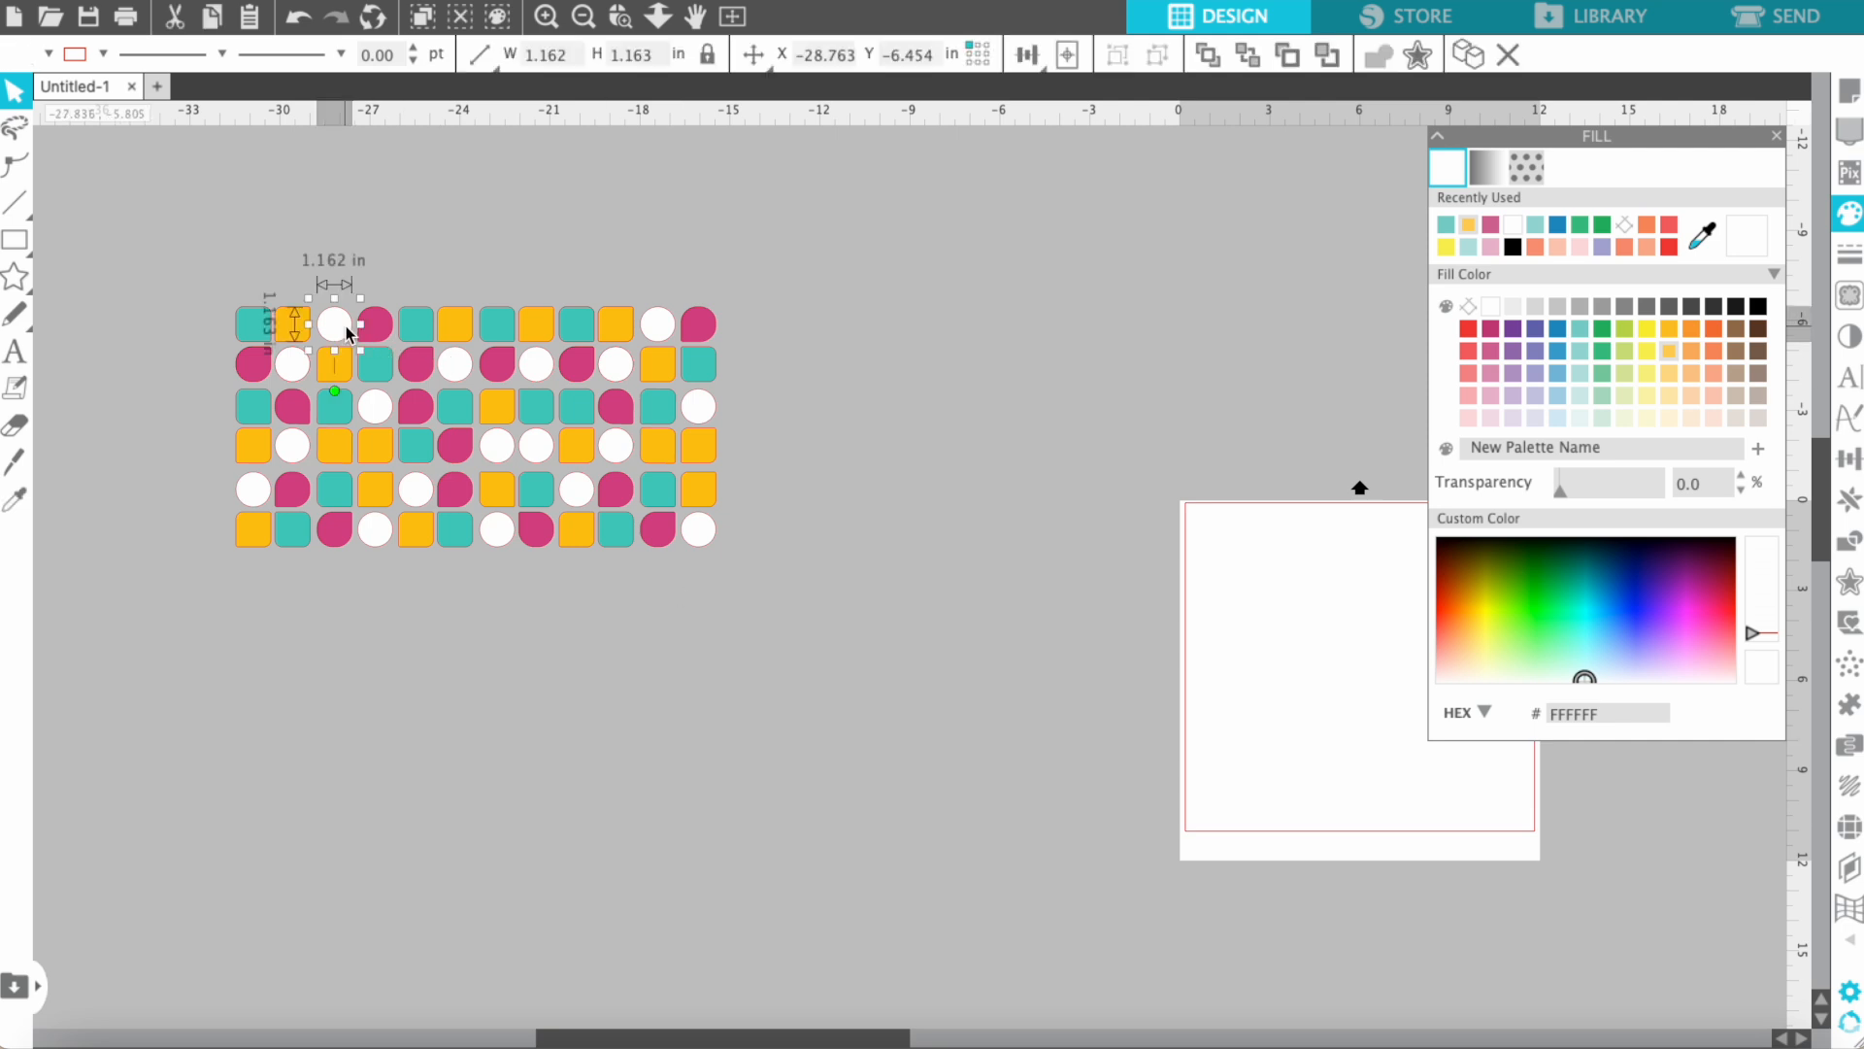
left_click(298, 373, "shift")
left_click(296, 453, "shift")
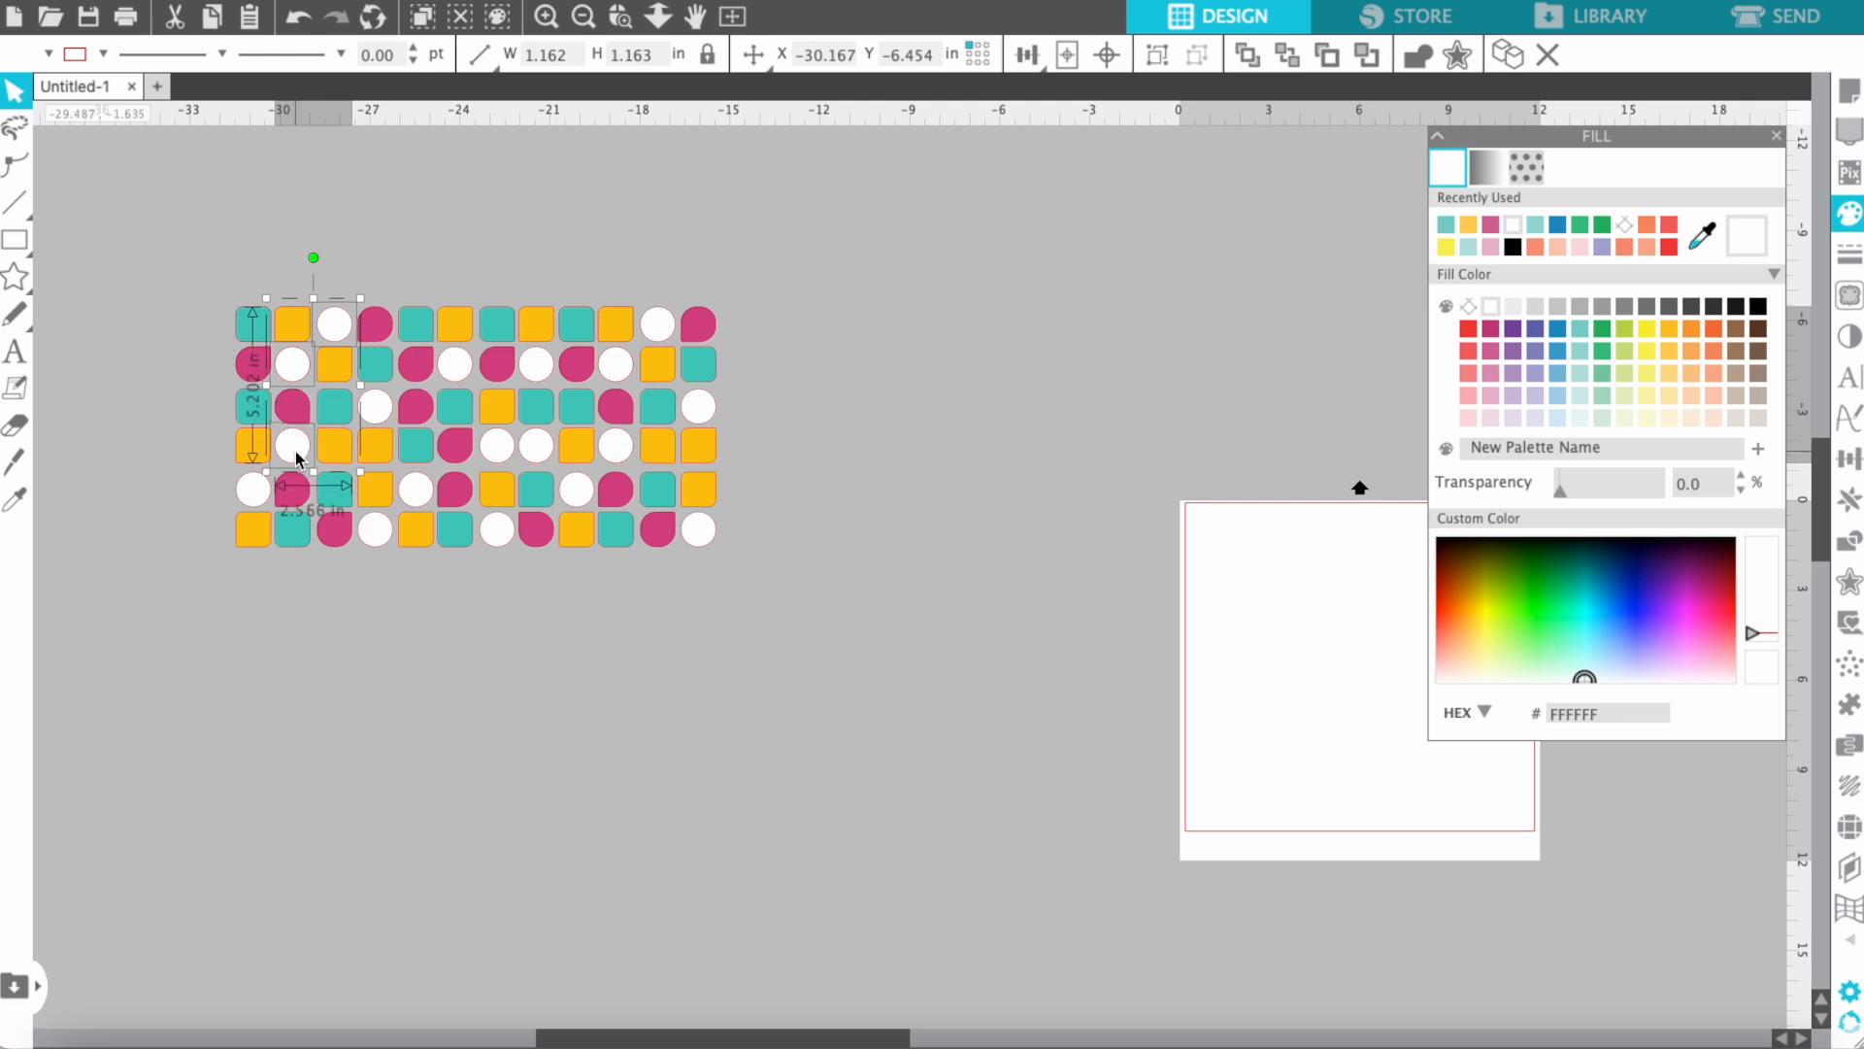
left_click(254, 490, "shift")
left_click(377, 416, "shift")
left_click(383, 536, "shift")
left_click(451, 366, "shift")
left_click(415, 490, "shift")
left_click(497, 529, "shift")
left_click(497, 447, "shift")
left_click(537, 446, "shift")
left_click(537, 366, "shift")
left_click(615, 366, "shift")
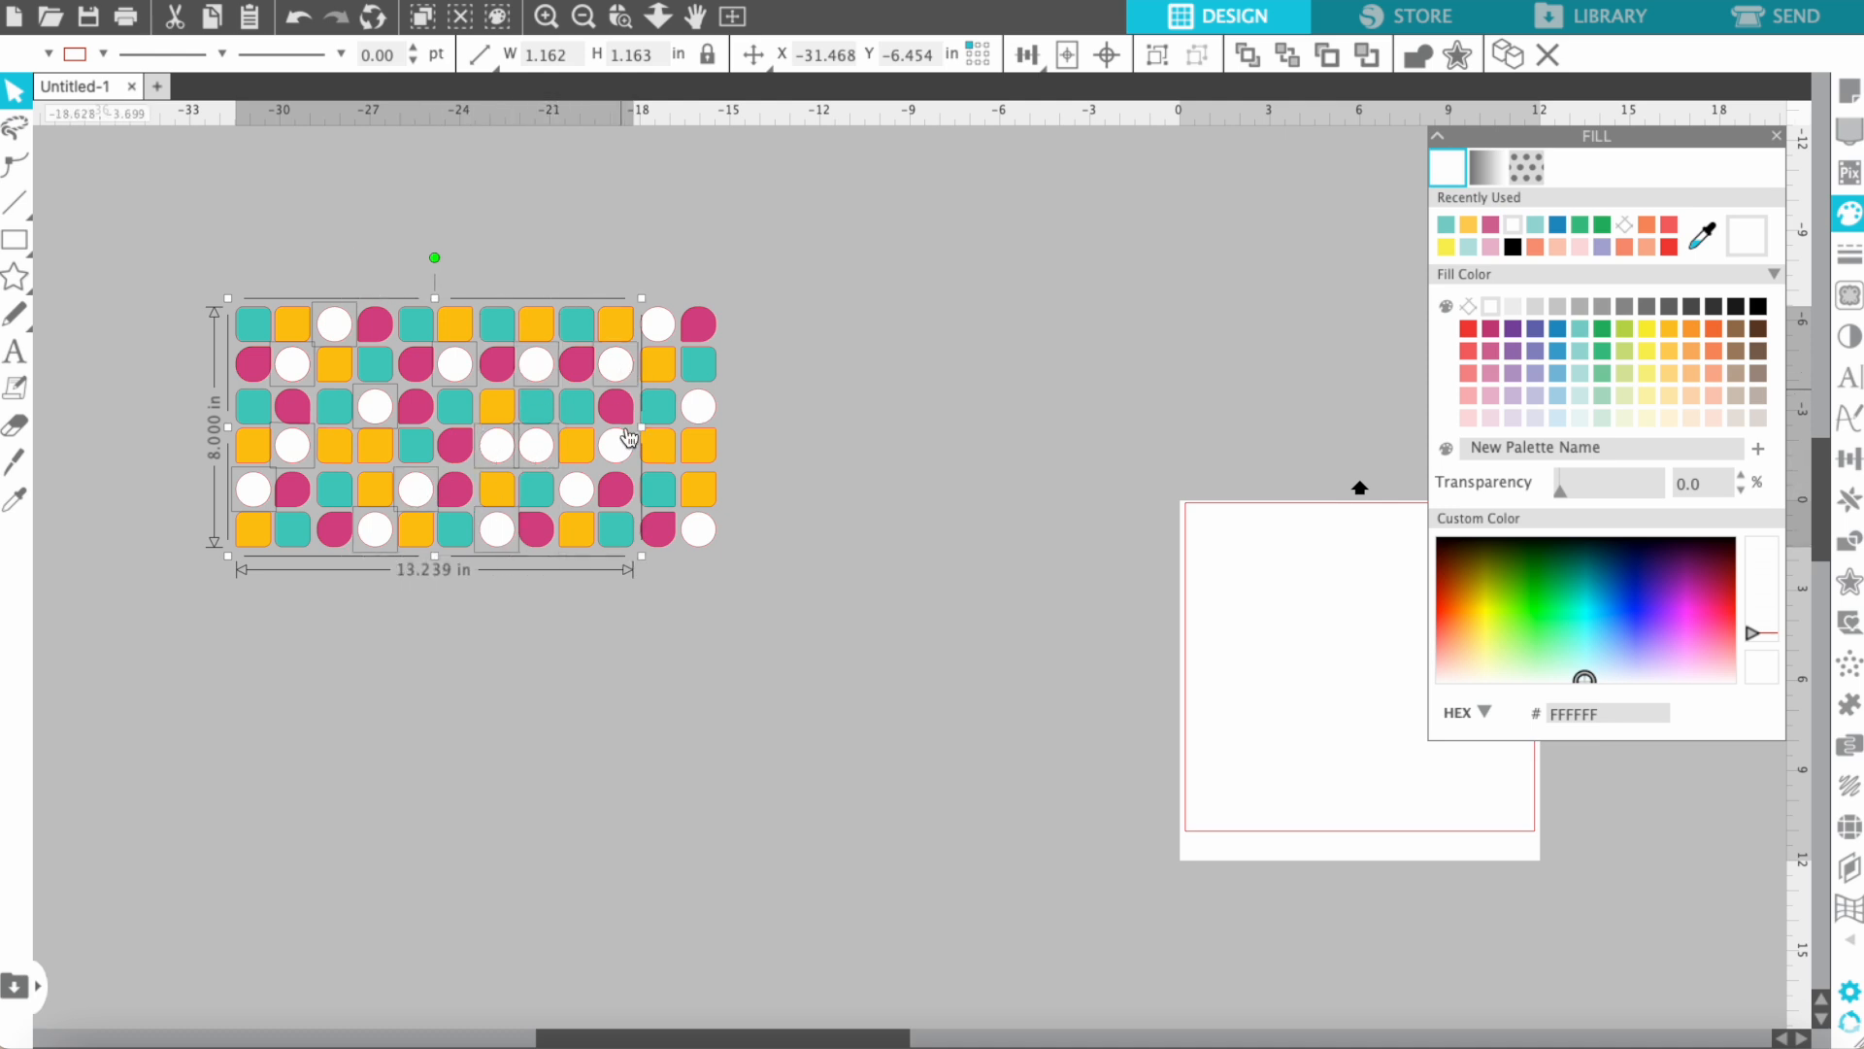
left_click(709, 534, "shift")
left_click(658, 330, "shift")
right_click(658, 330)
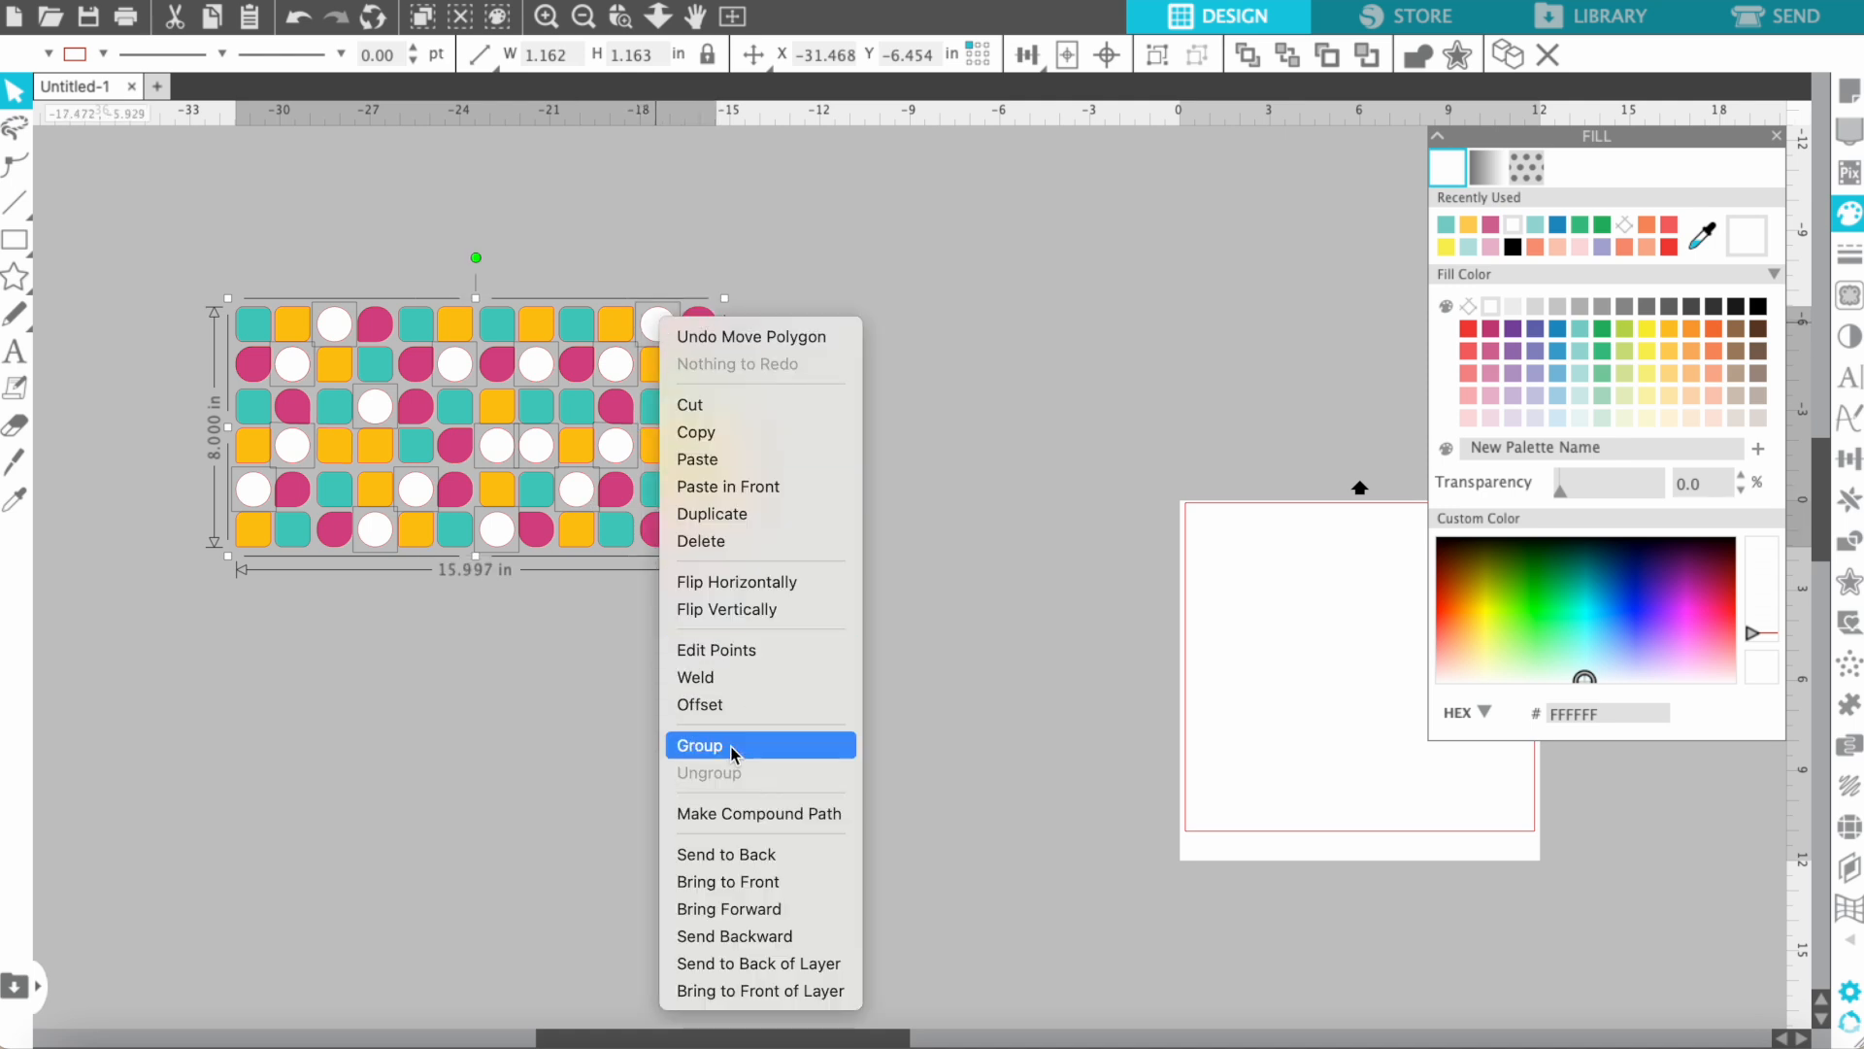
left_click(684, 748)
left_click(583, 691)
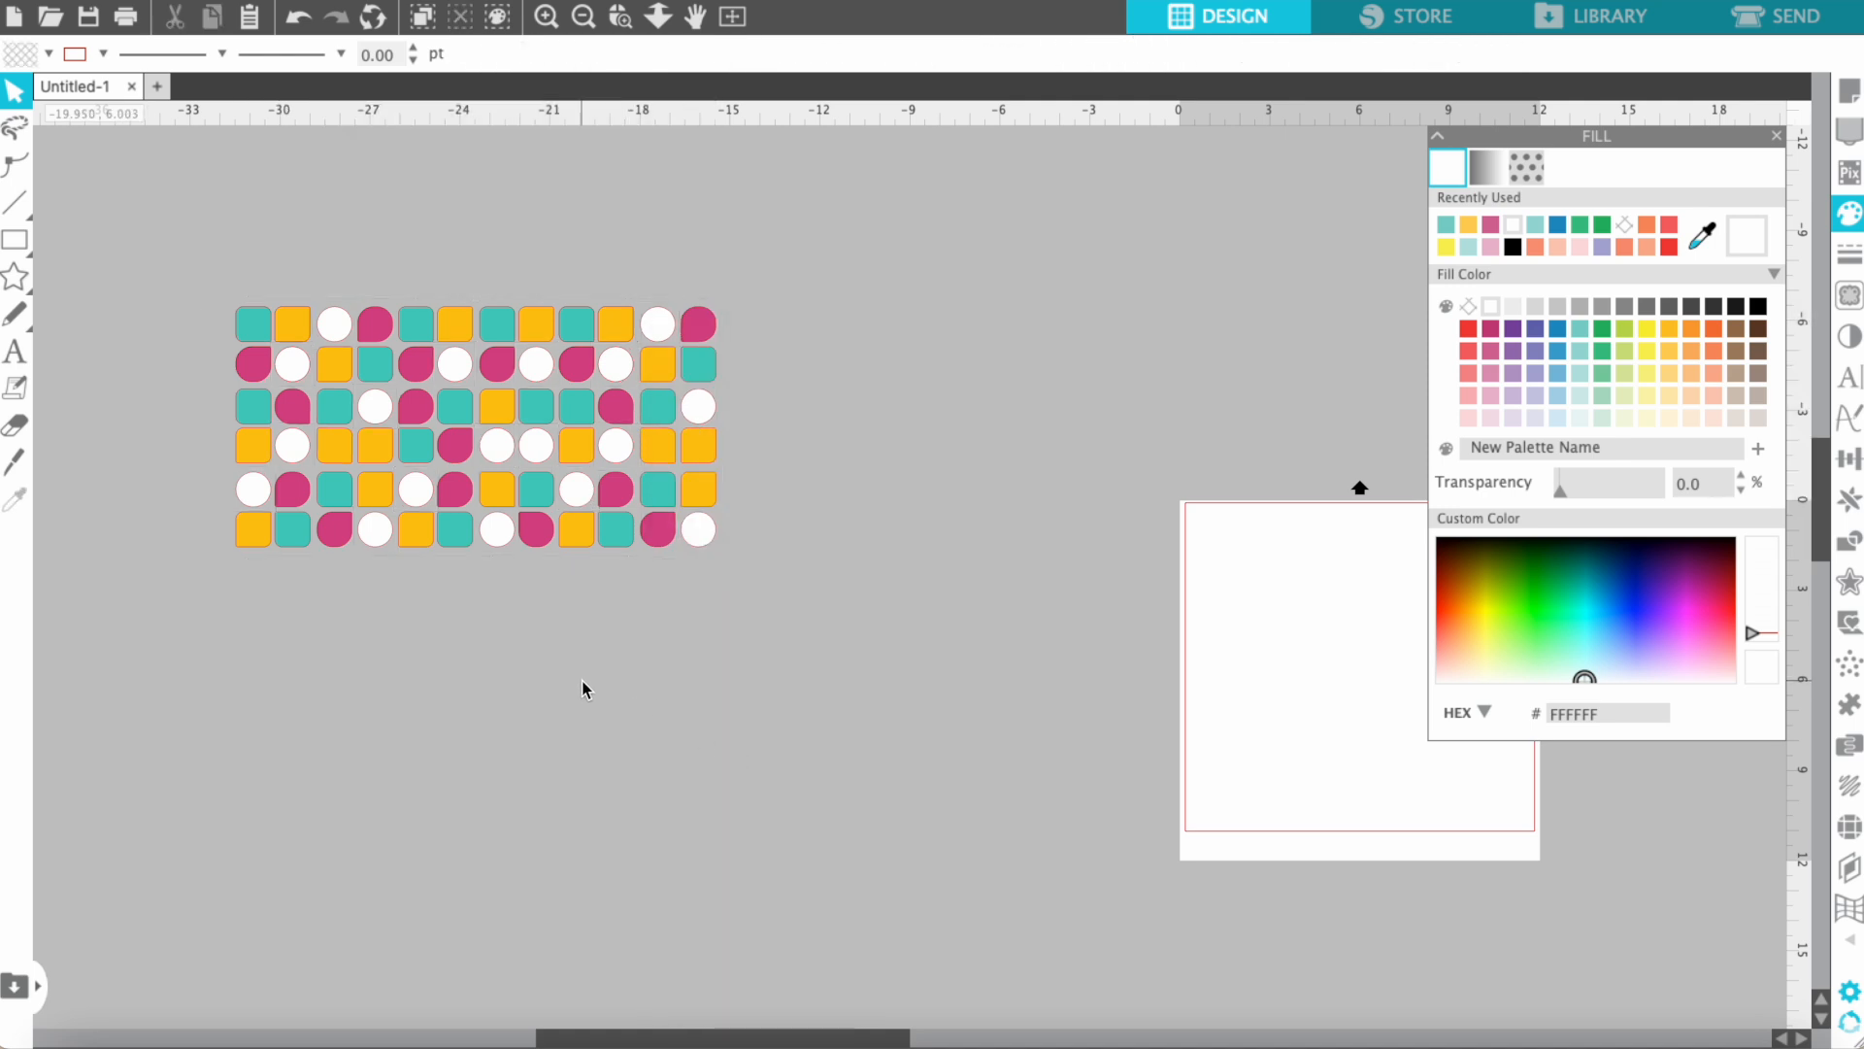
Step: Group all the magenta teardrop shapes in the pattern together
left_click(250, 374)
left_click(292, 408, "shift")
left_click(292, 491, "shift")
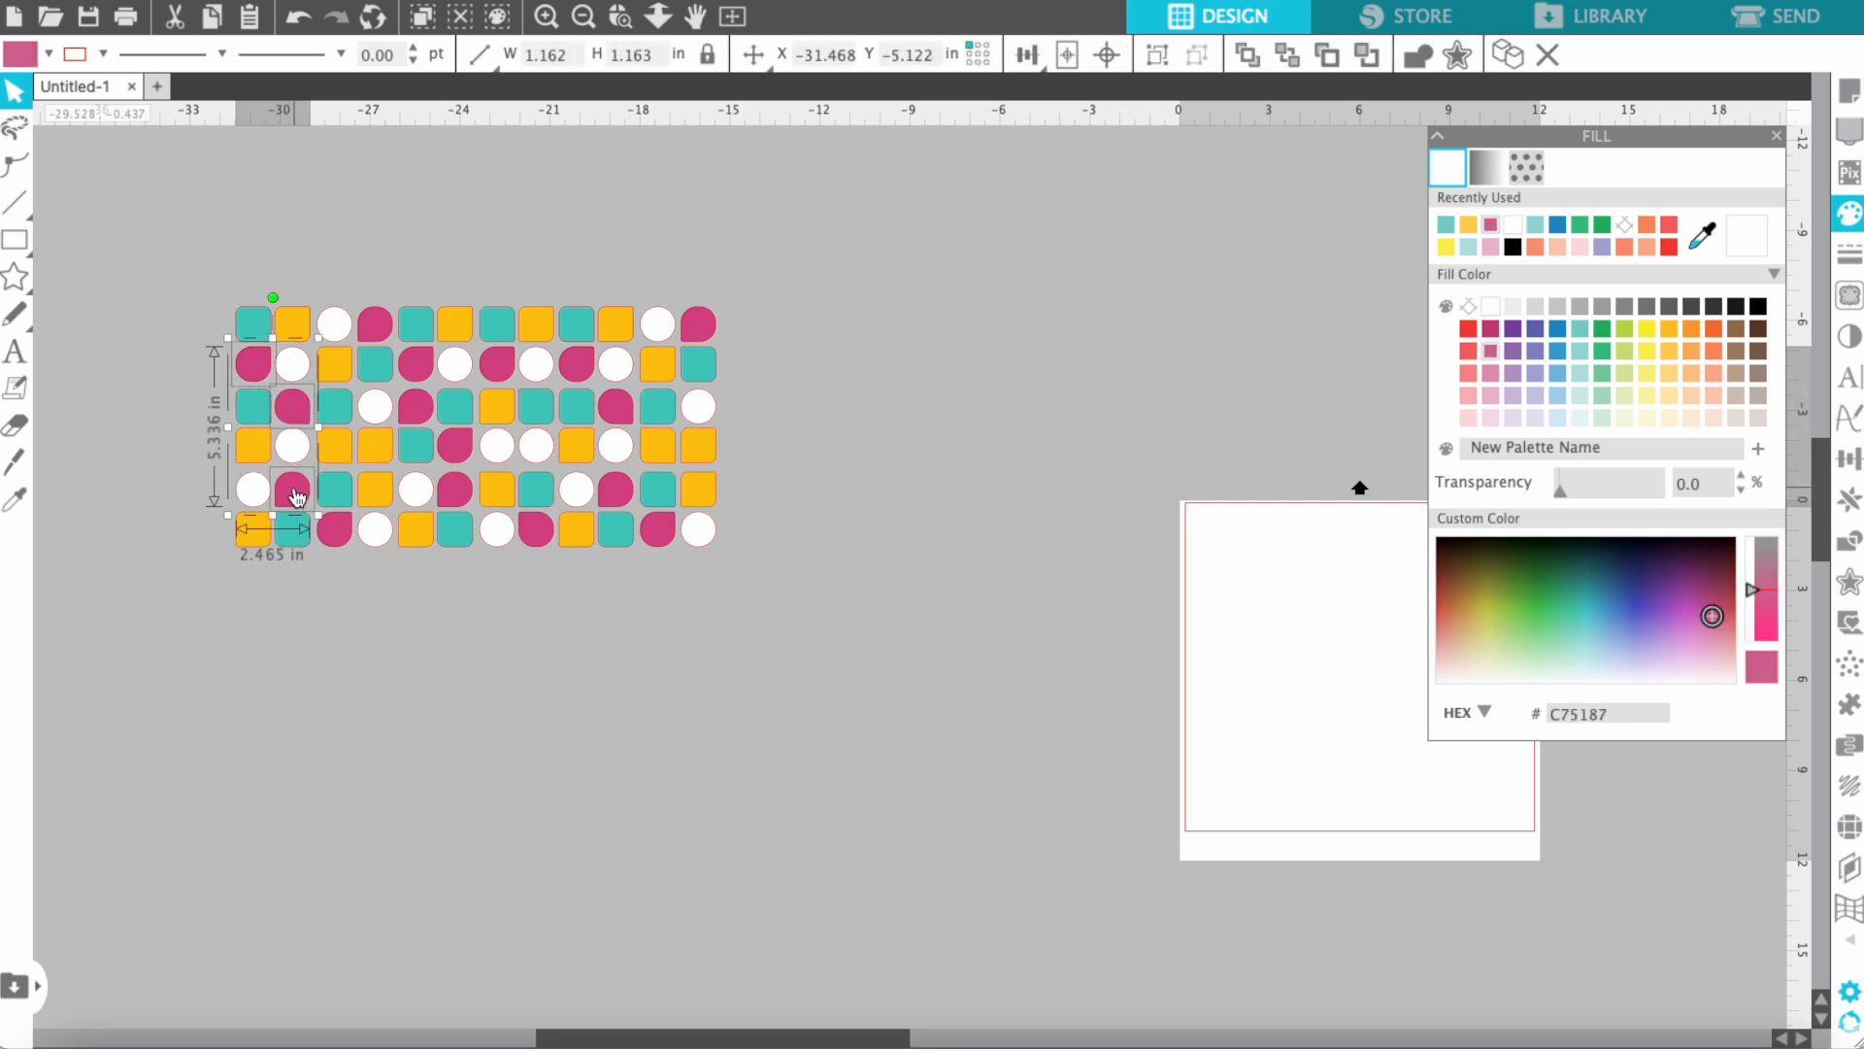
left_click(345, 531, "shift")
left_click(377, 324, "shift")
left_click(417, 364, "shift")
left_click(421, 410, "shift")
left_click(452, 442, "shift")
left_click(452, 487, "shift")
left_click(534, 538, "shift")
left_click(613, 500, "shift")
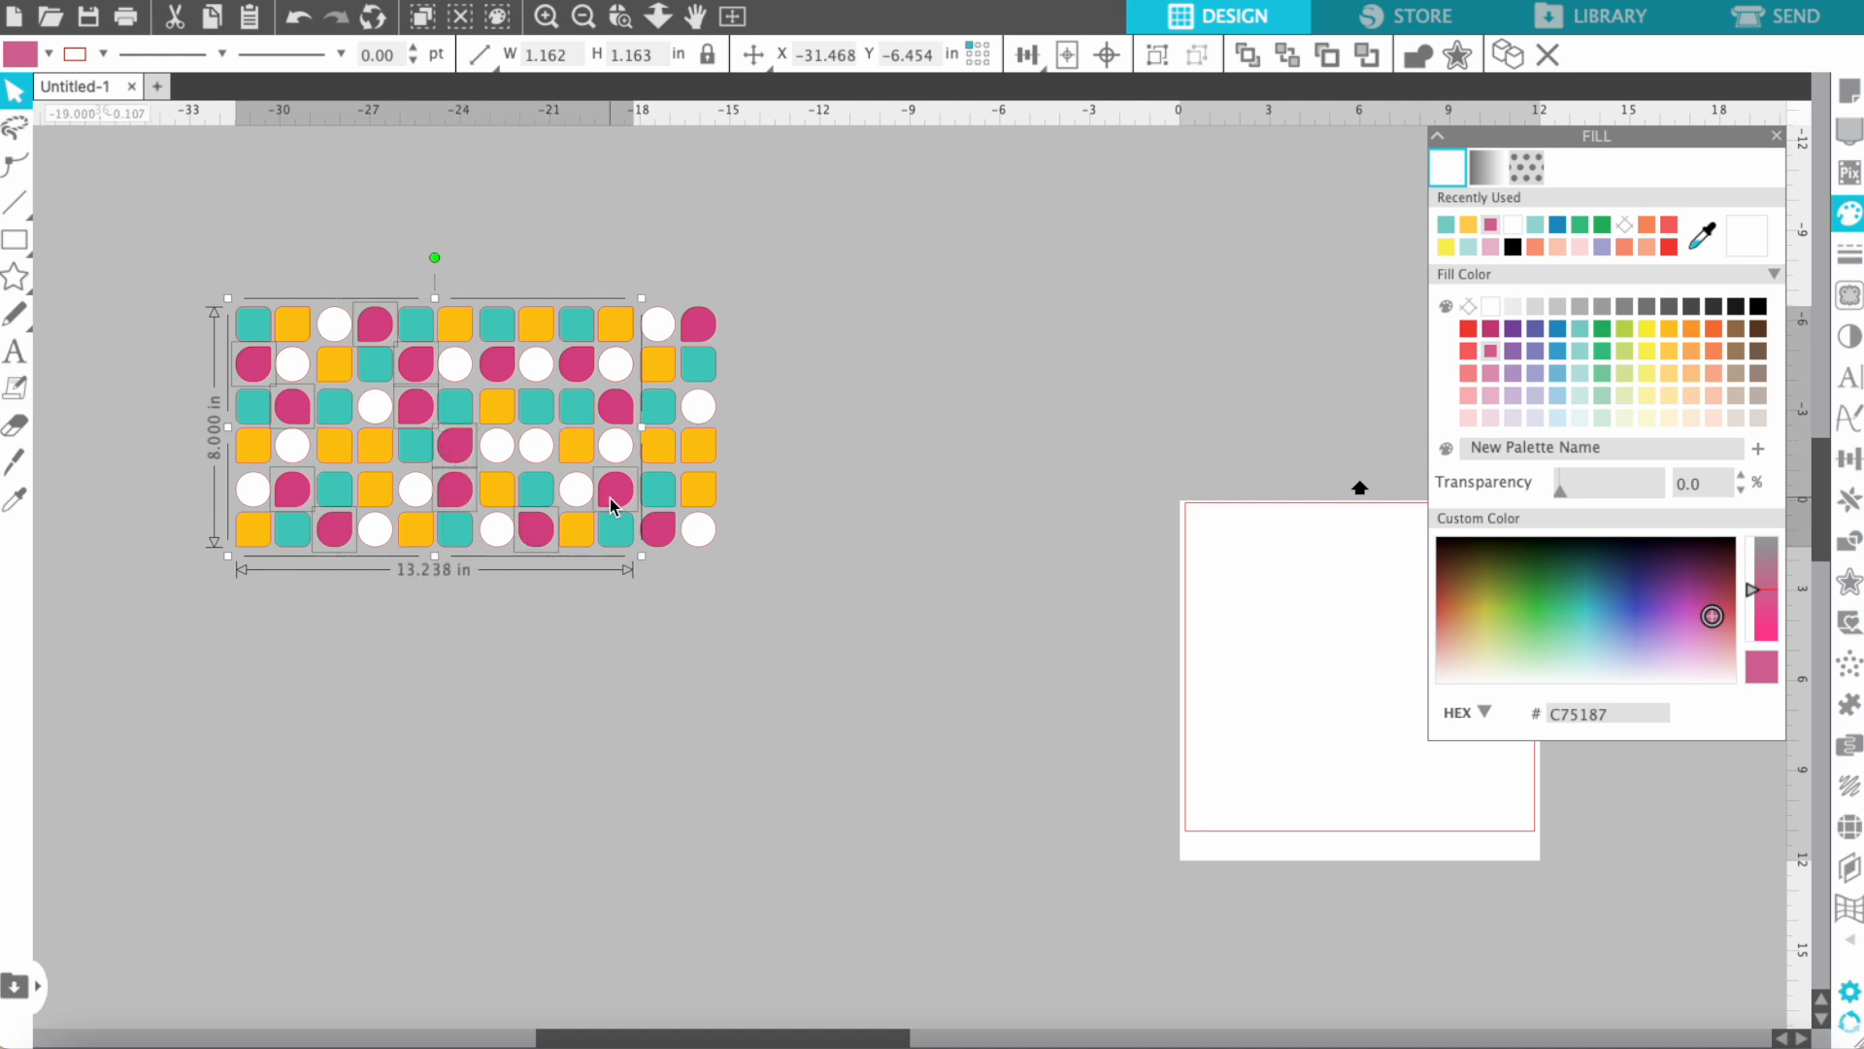
left_click(659, 542, "shift")
left_click(616, 406, "shift")
left_click(577, 365, "shift")
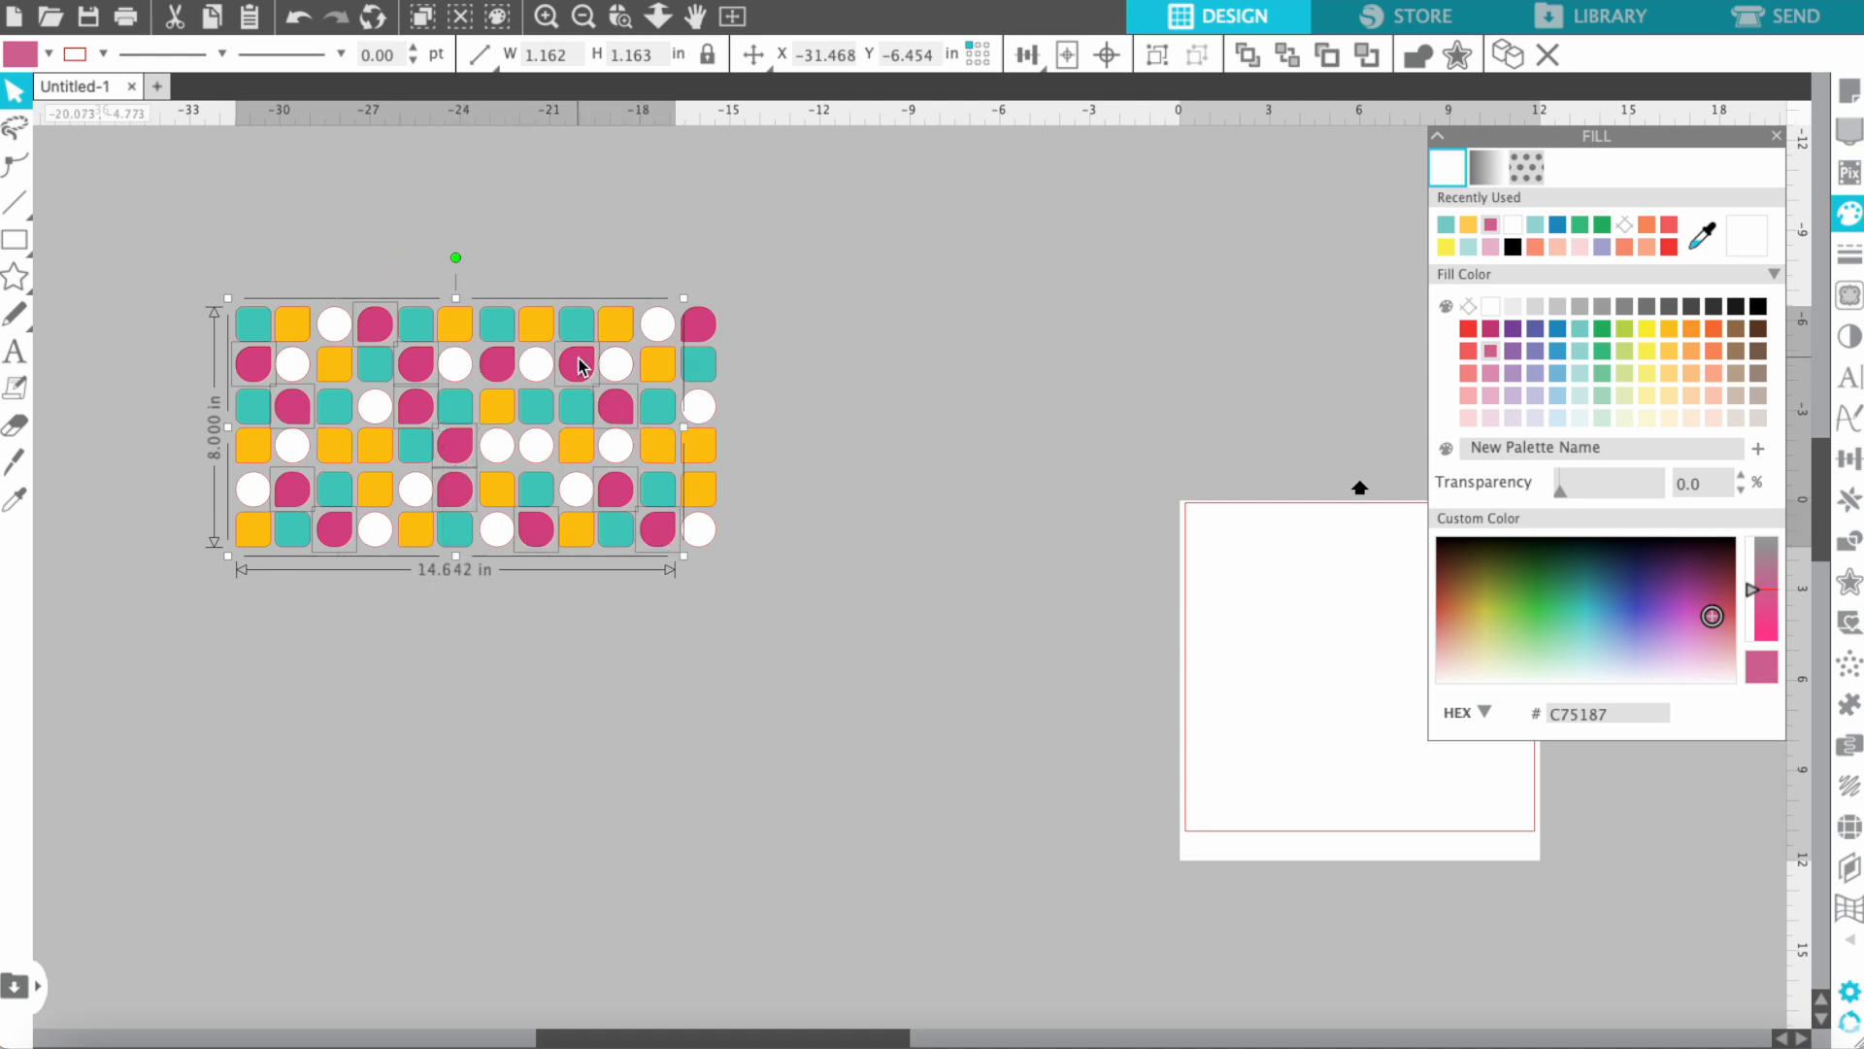
left_click(496, 364, "shift")
left_click(697, 324, "shift")
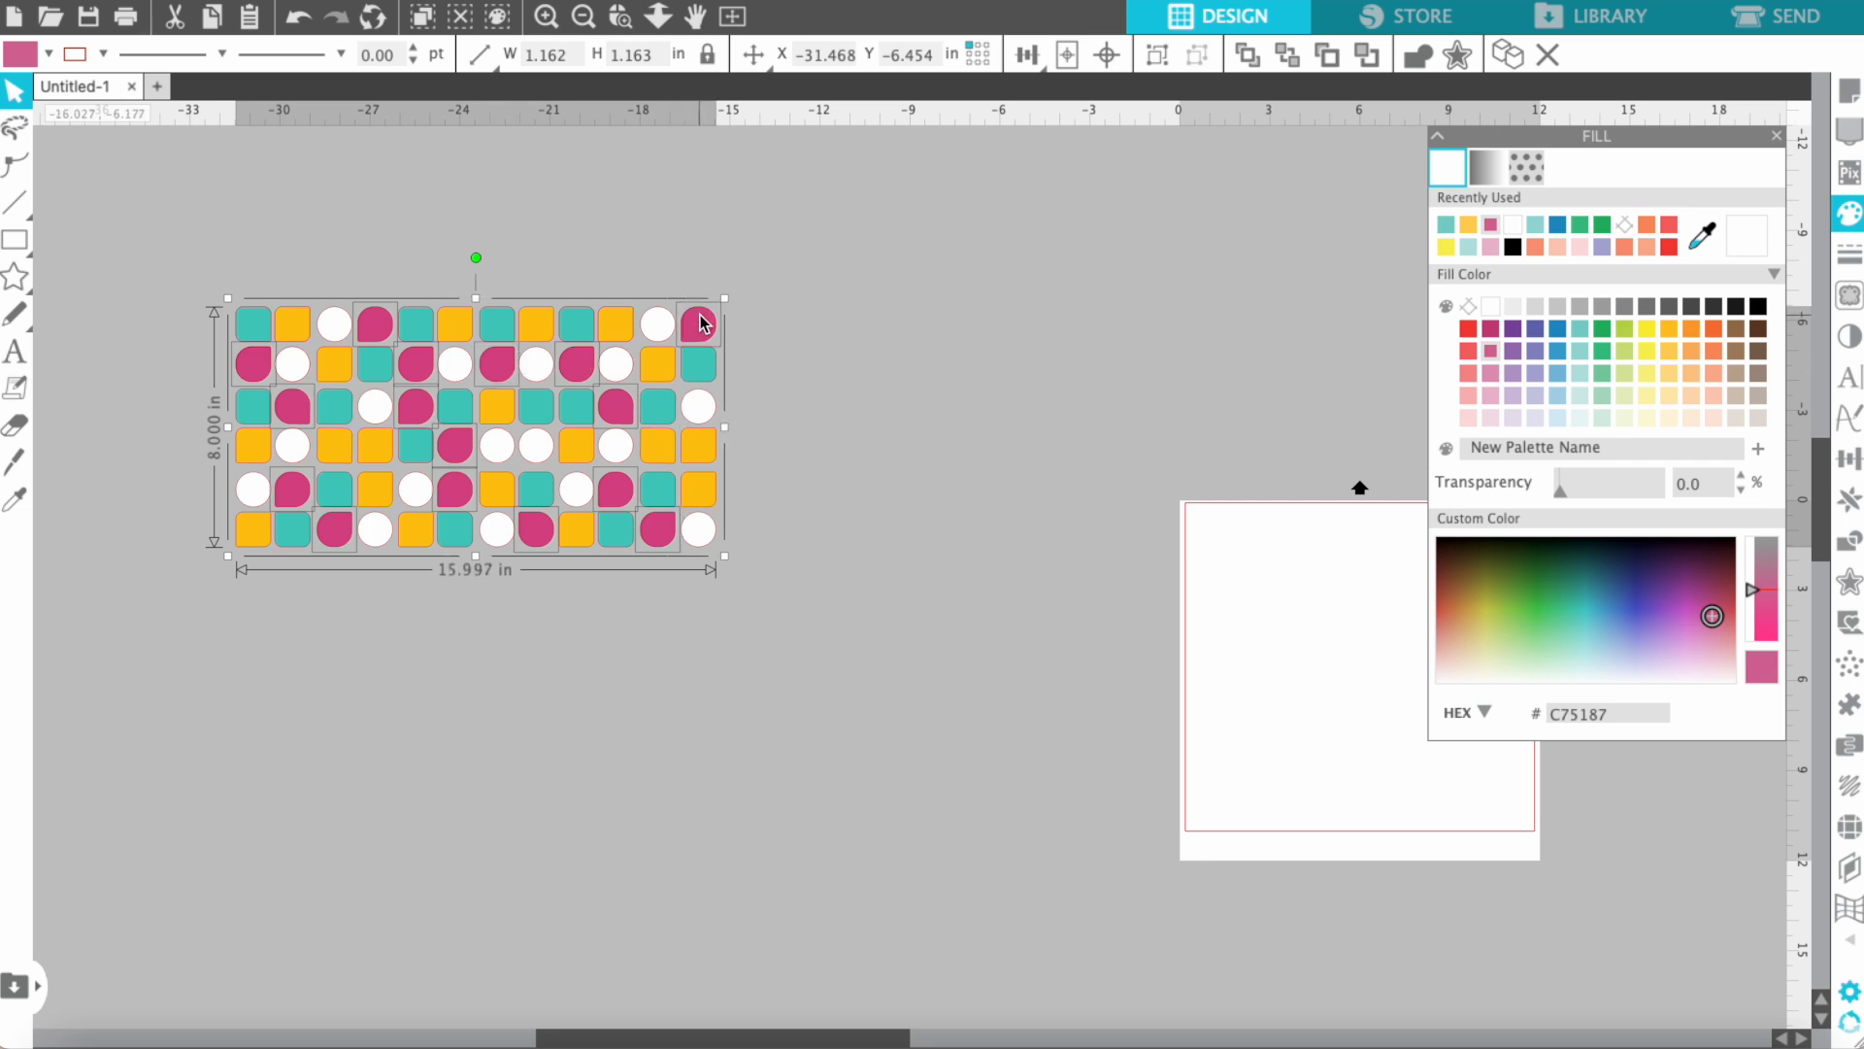
right_click(701, 323)
left_click(767, 738)
left_click(437, 597)
Step: Group all the teal rounded squares in the pattern together
left_click(253, 325)
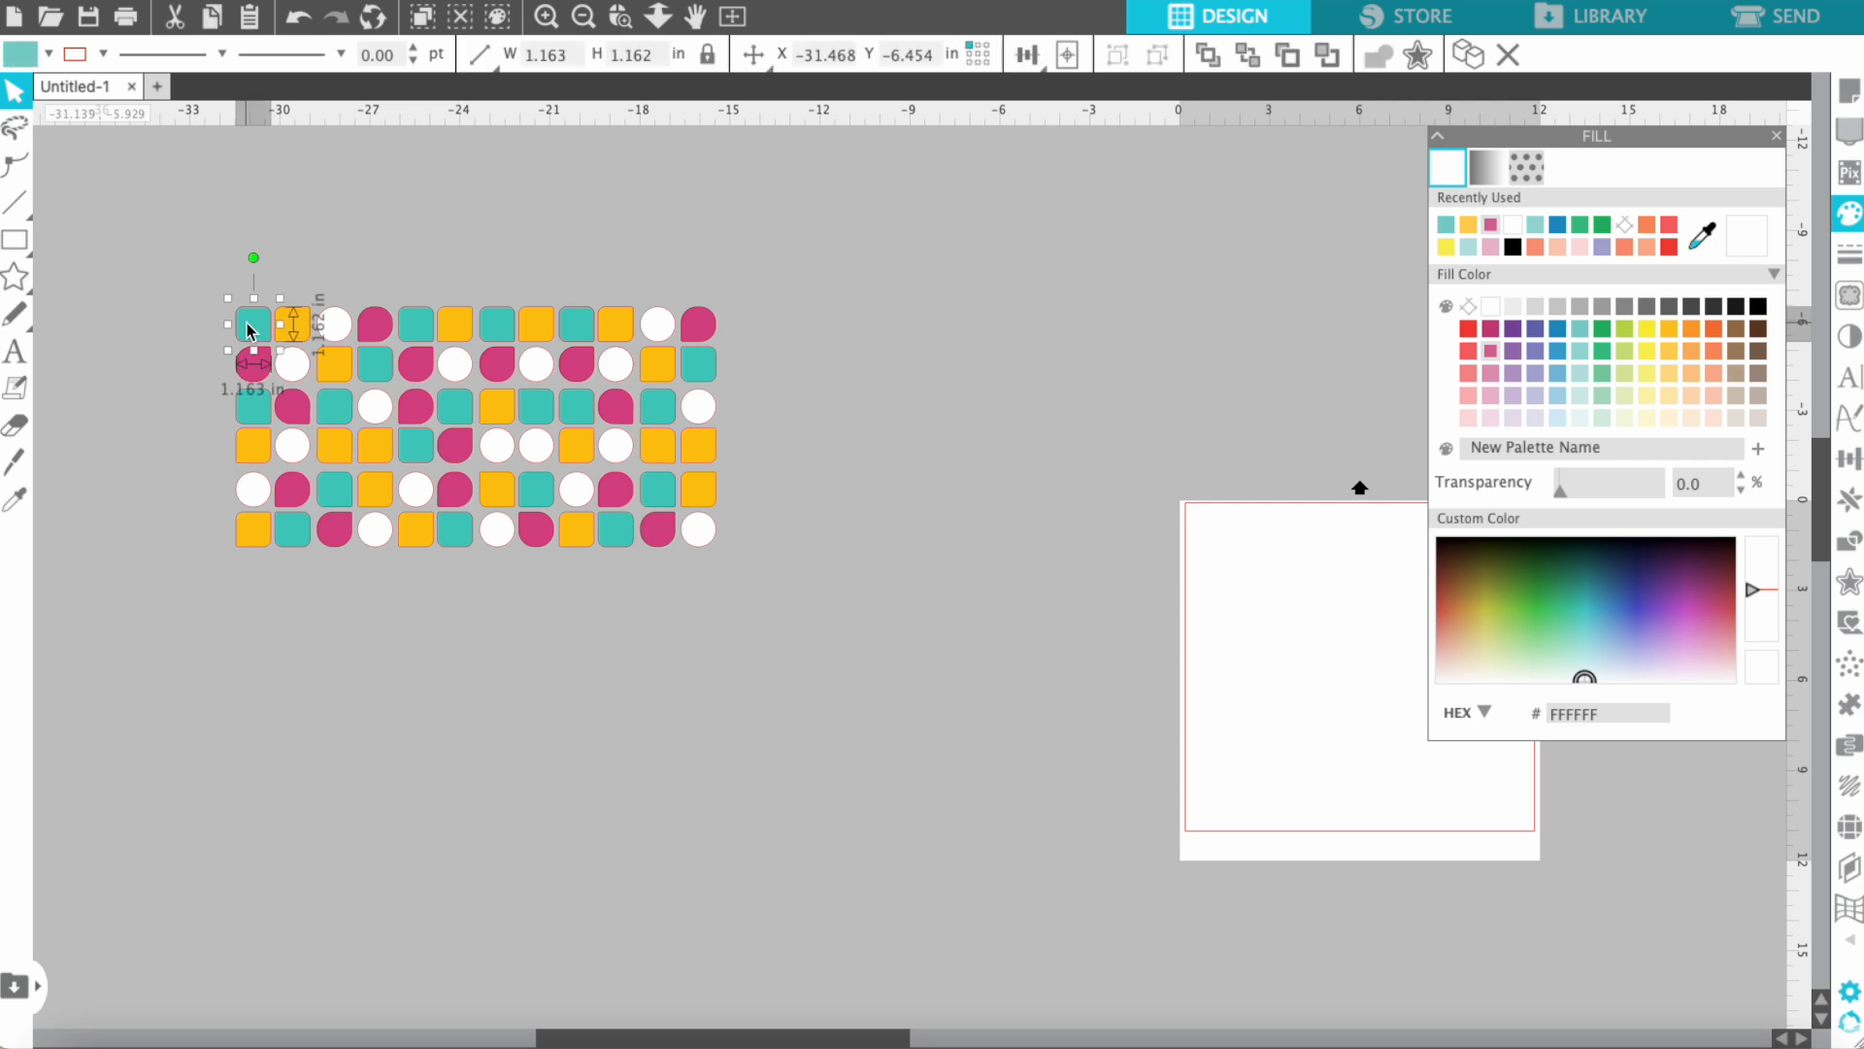
left_click(258, 411, "shift")
left_click(334, 490, "shift")
left_click(293, 530, "shift")
left_click(454, 530, "shift")
left_click(416, 445, "shift")
left_click(454, 406, "shift")
left_click(416, 323, "shift")
left_click(498, 326, "shift")
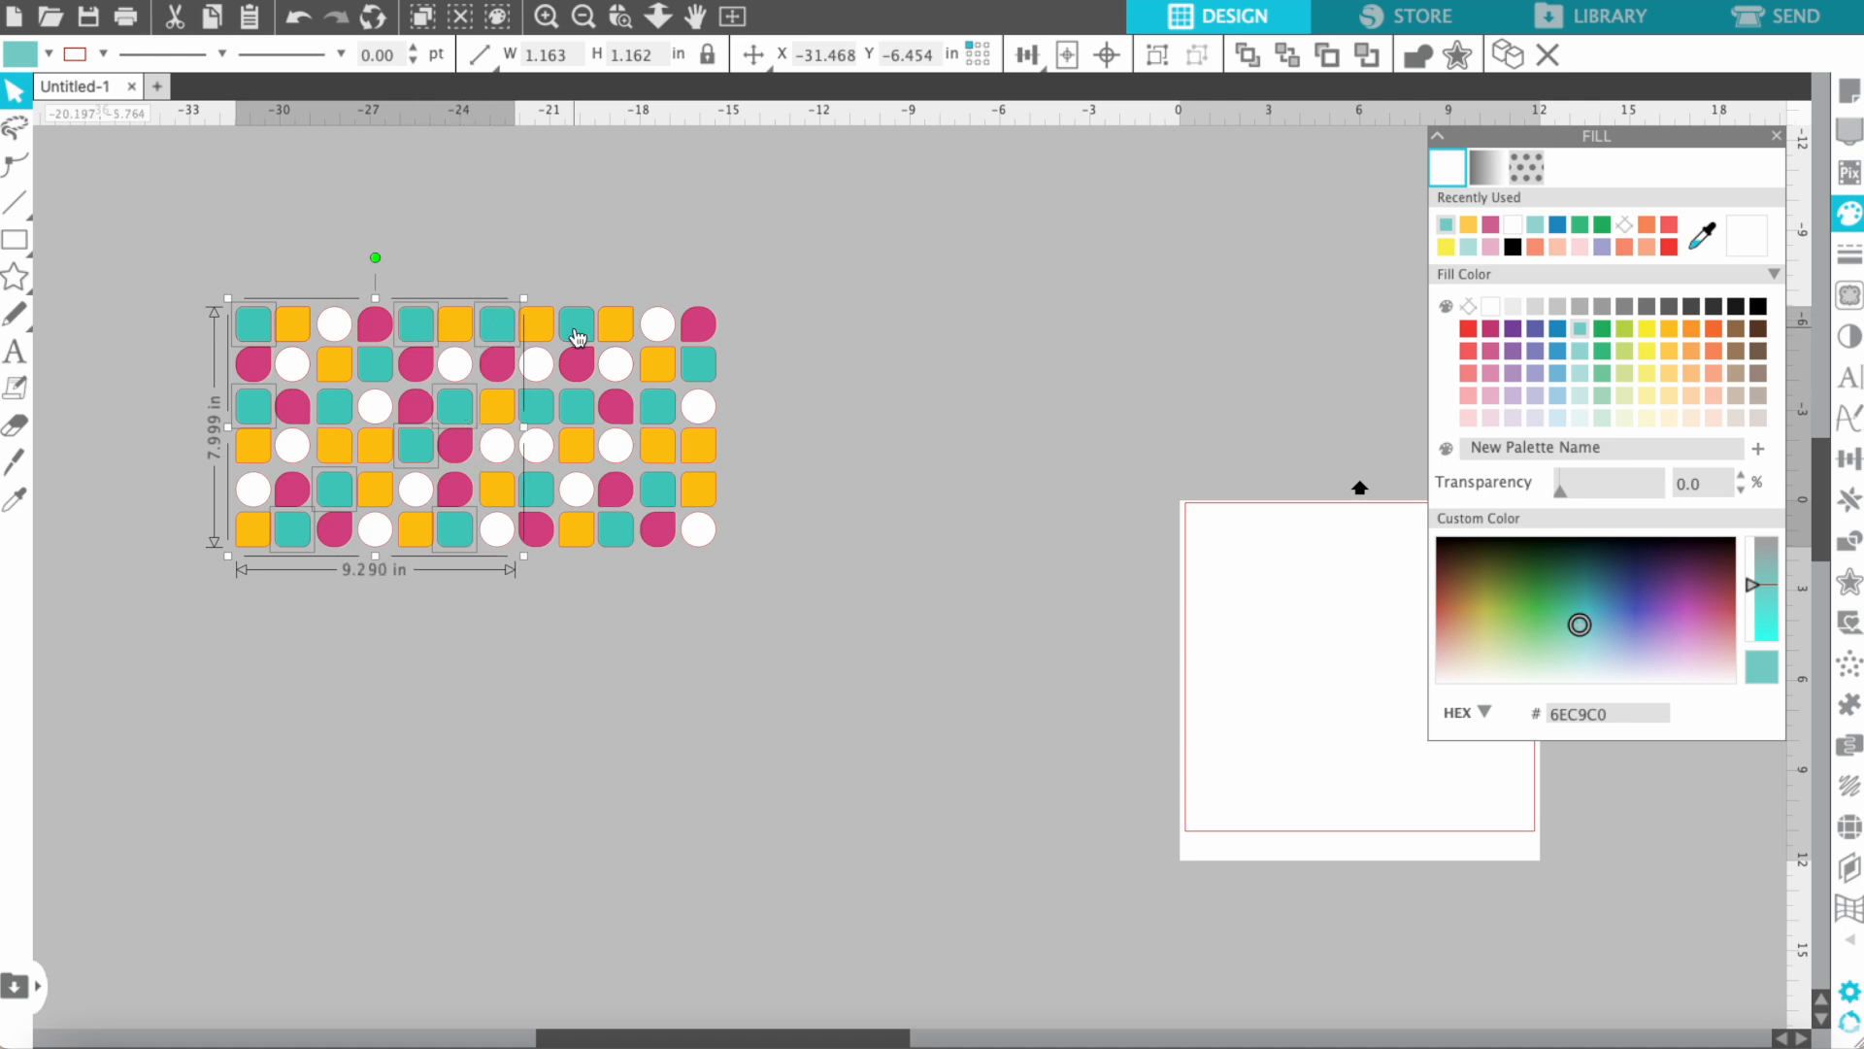
left_click(579, 330, "shift")
left_click(696, 367, "shift")
left_click(659, 408, "shift")
left_click(583, 404, "shift")
left_click(539, 407, "shift")
left_click(542, 490, "shift")
left_click(628, 536, "shift")
left_click(675, 493, "shift")
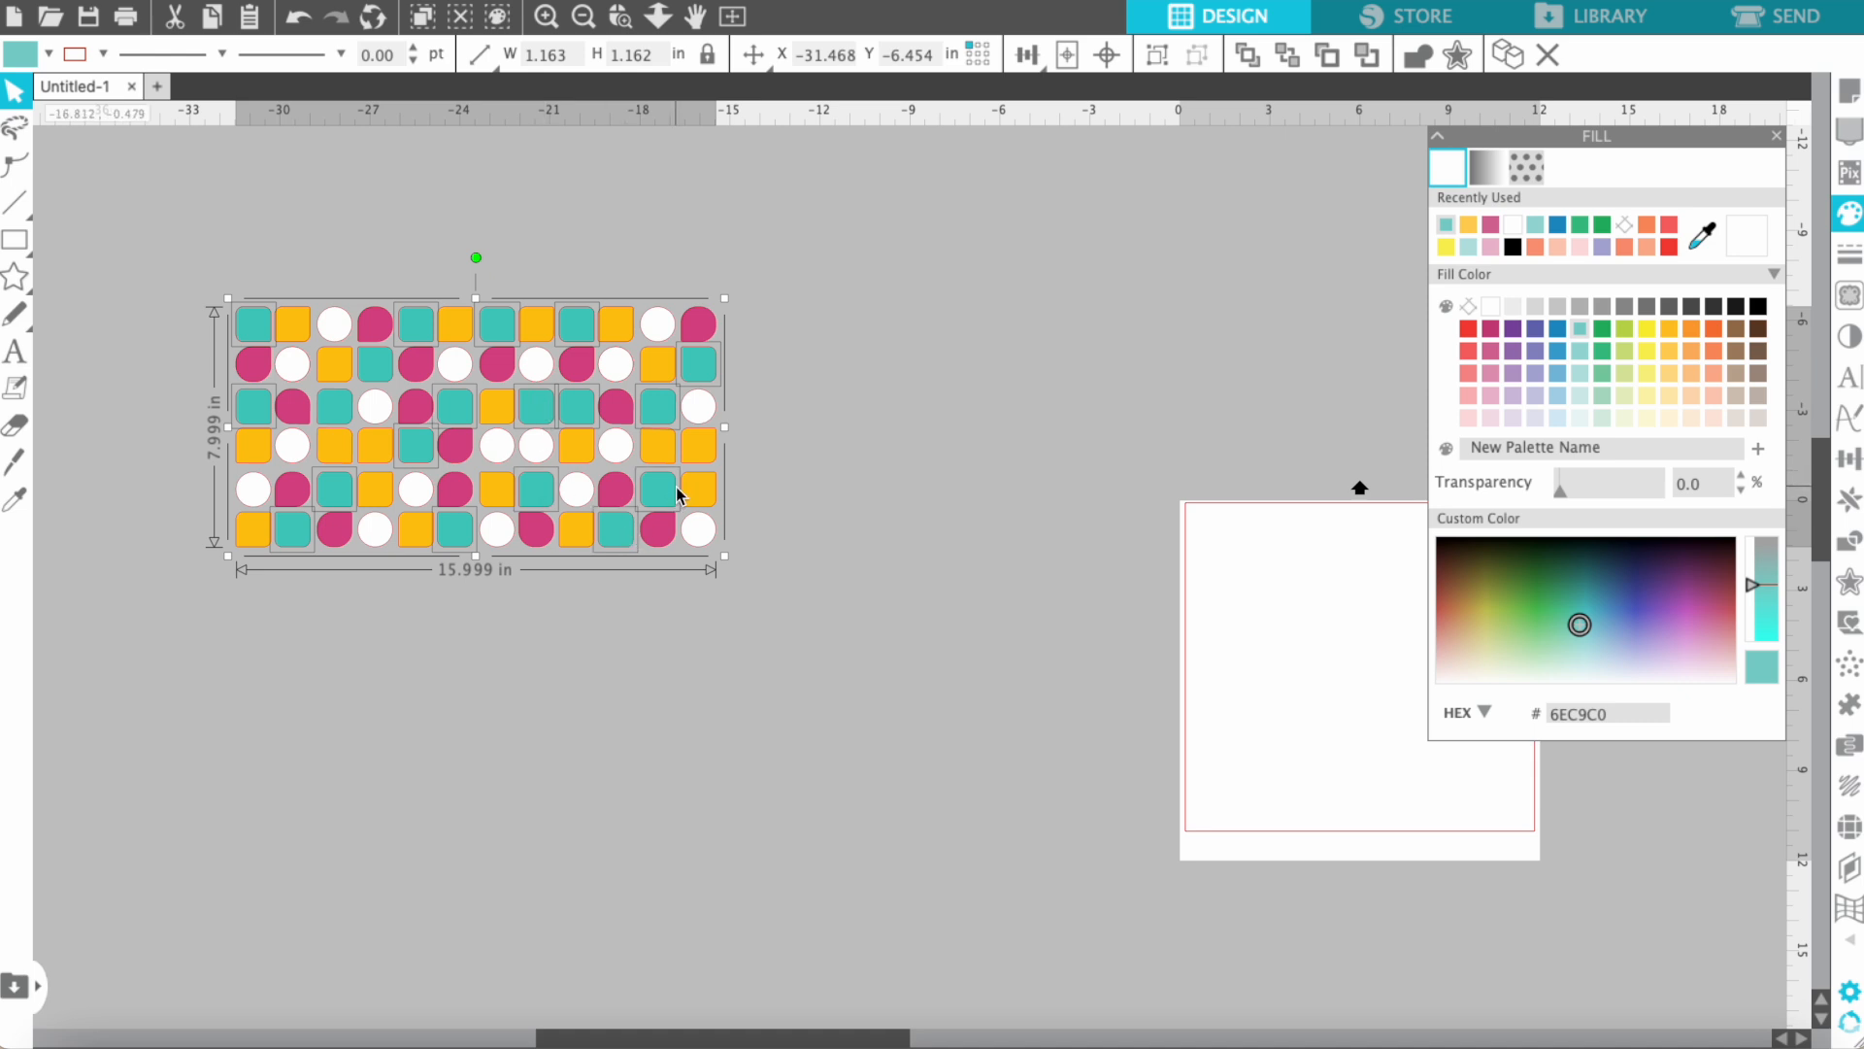
right_click(676, 493)
left_click(783, 895)
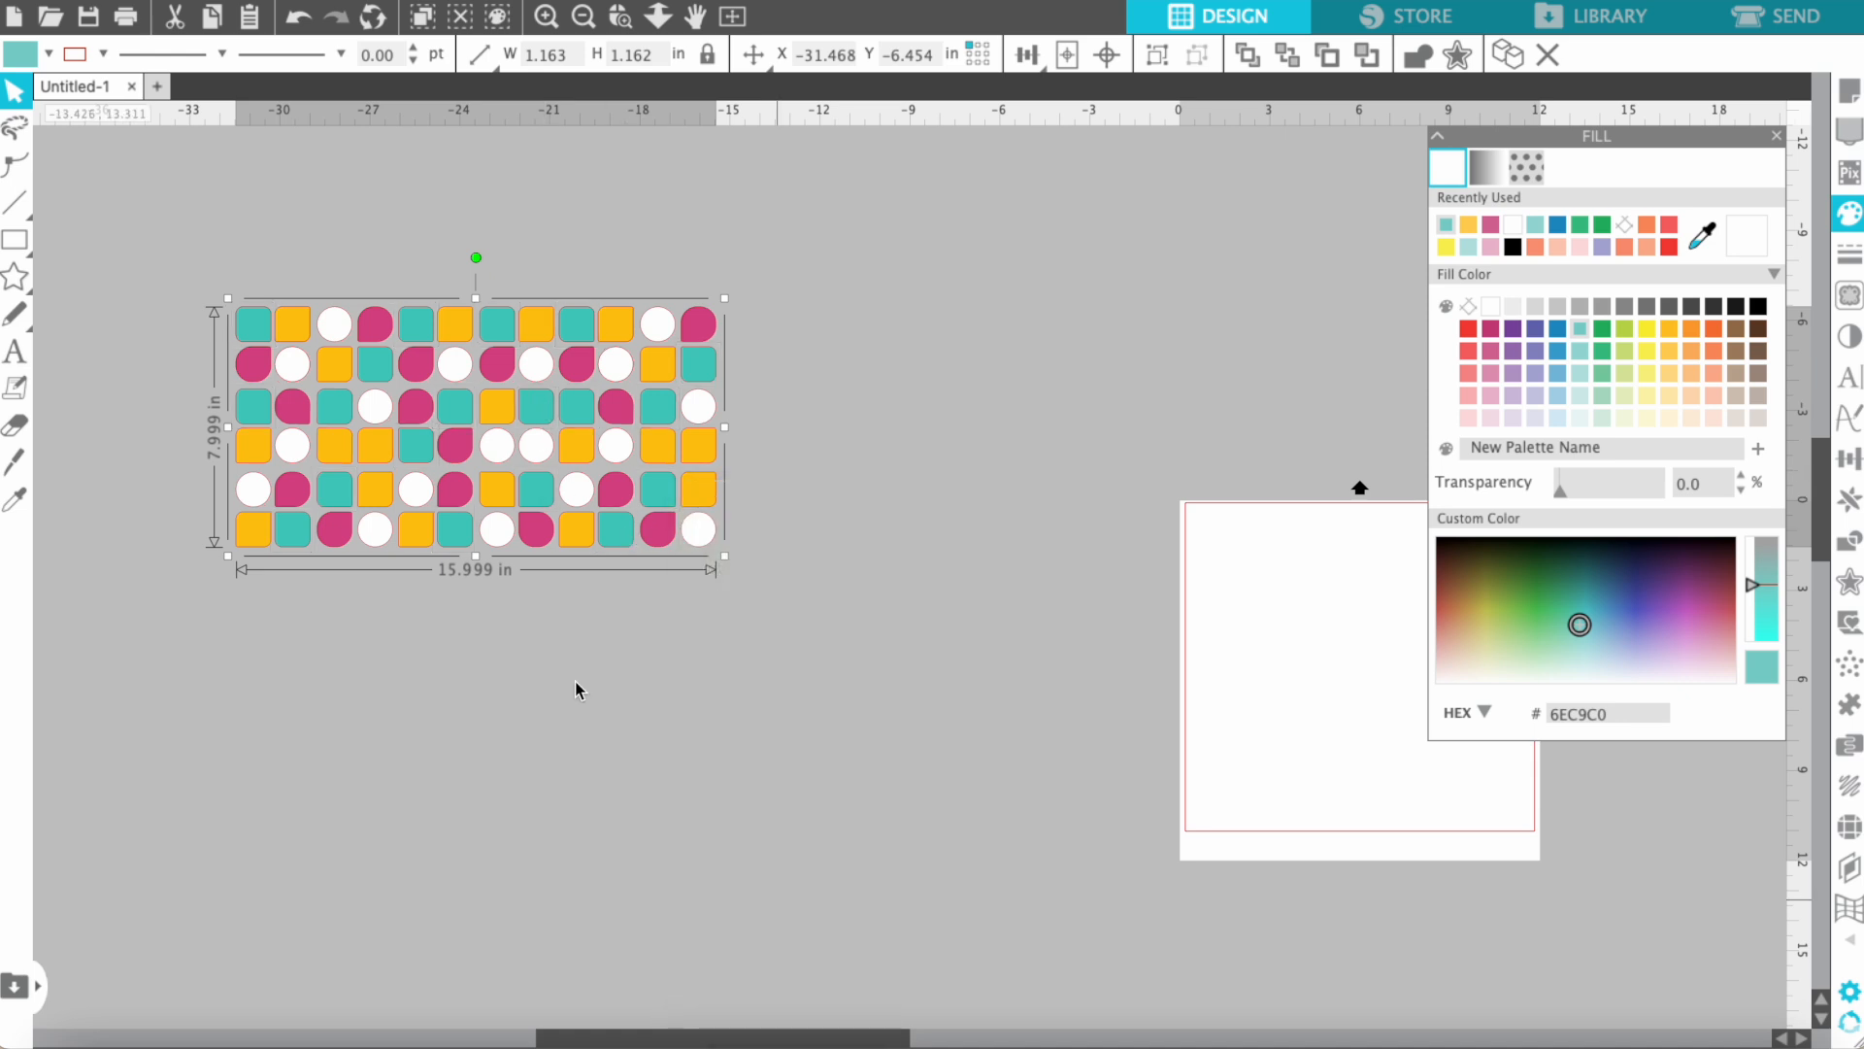
Step: Group all the yellow squares in the pattern together
left_click(294, 331)
left_click(339, 377, "shift")
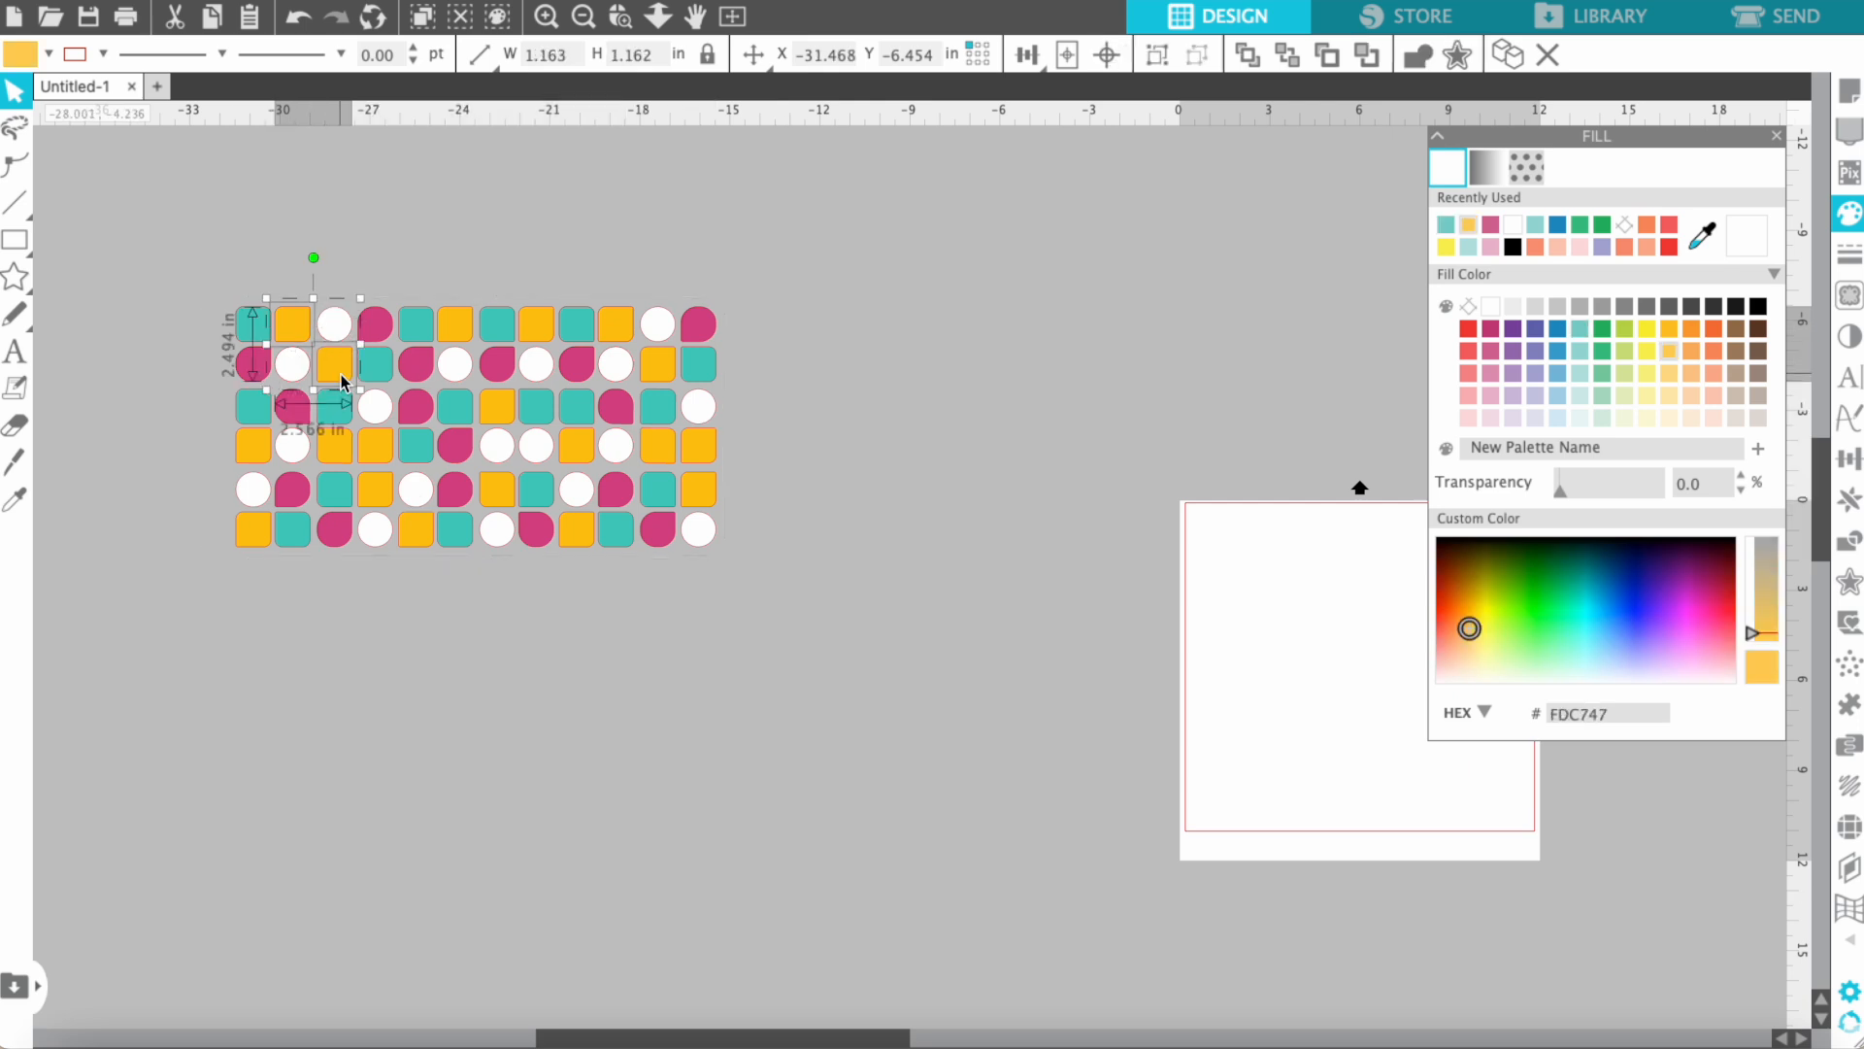
left_click(258, 443, "shift")
left_click(258, 529, "shift")
left_click(330, 454, "shift")
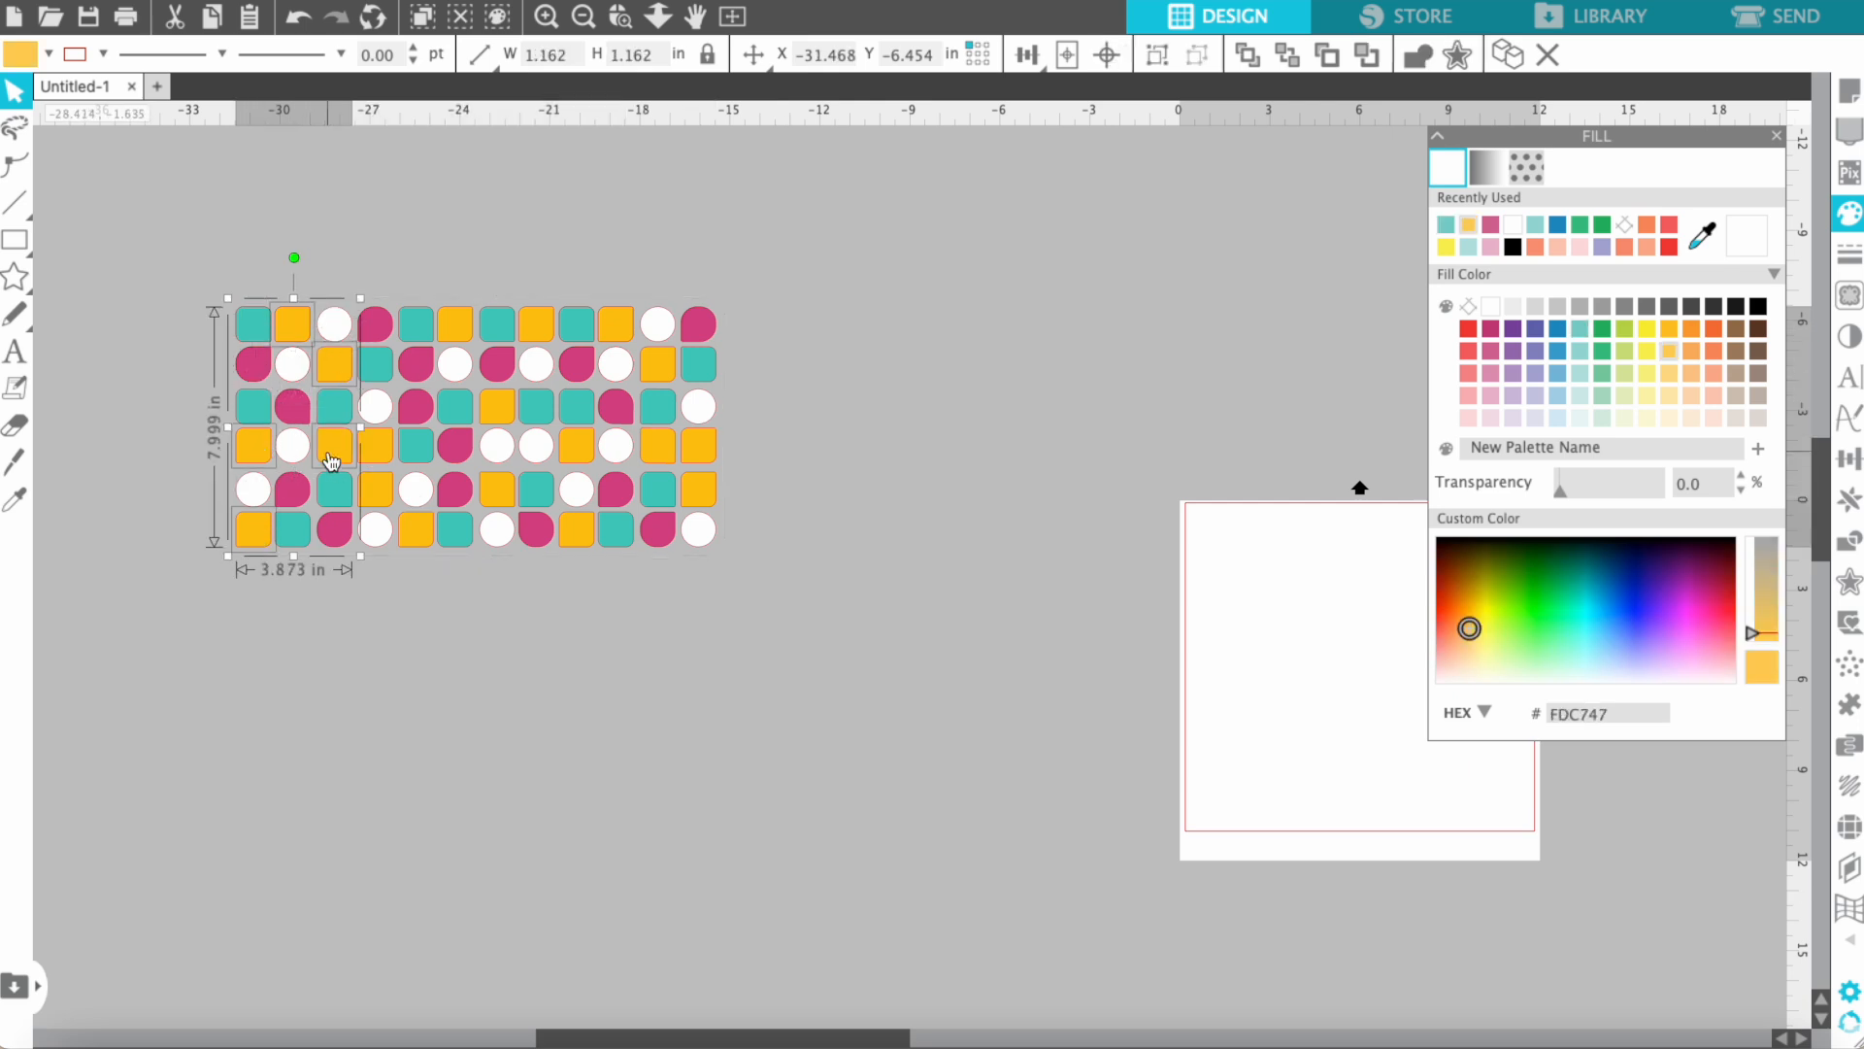
left_click(377, 460, "shift")
left_click(375, 486, "shift")
left_click(415, 533, "shift")
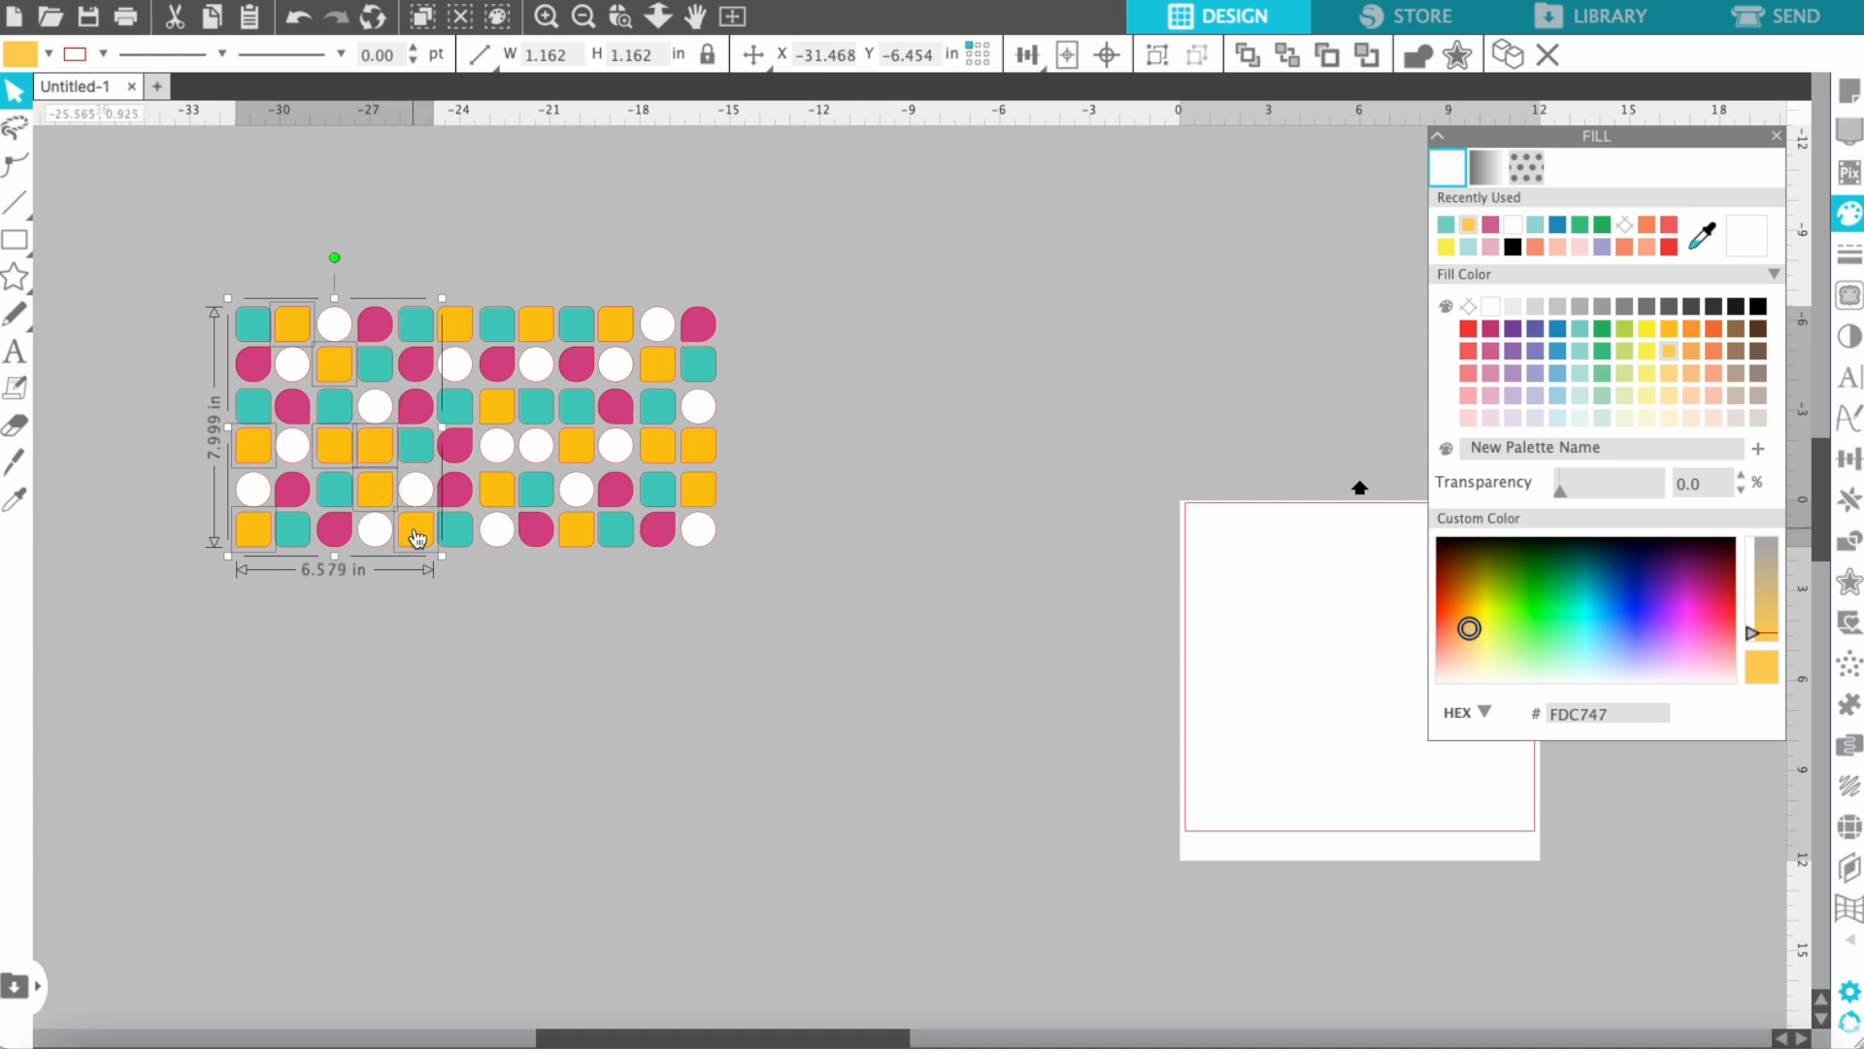
left_click(456, 335, "shift")
left_click(546, 331, "shift")
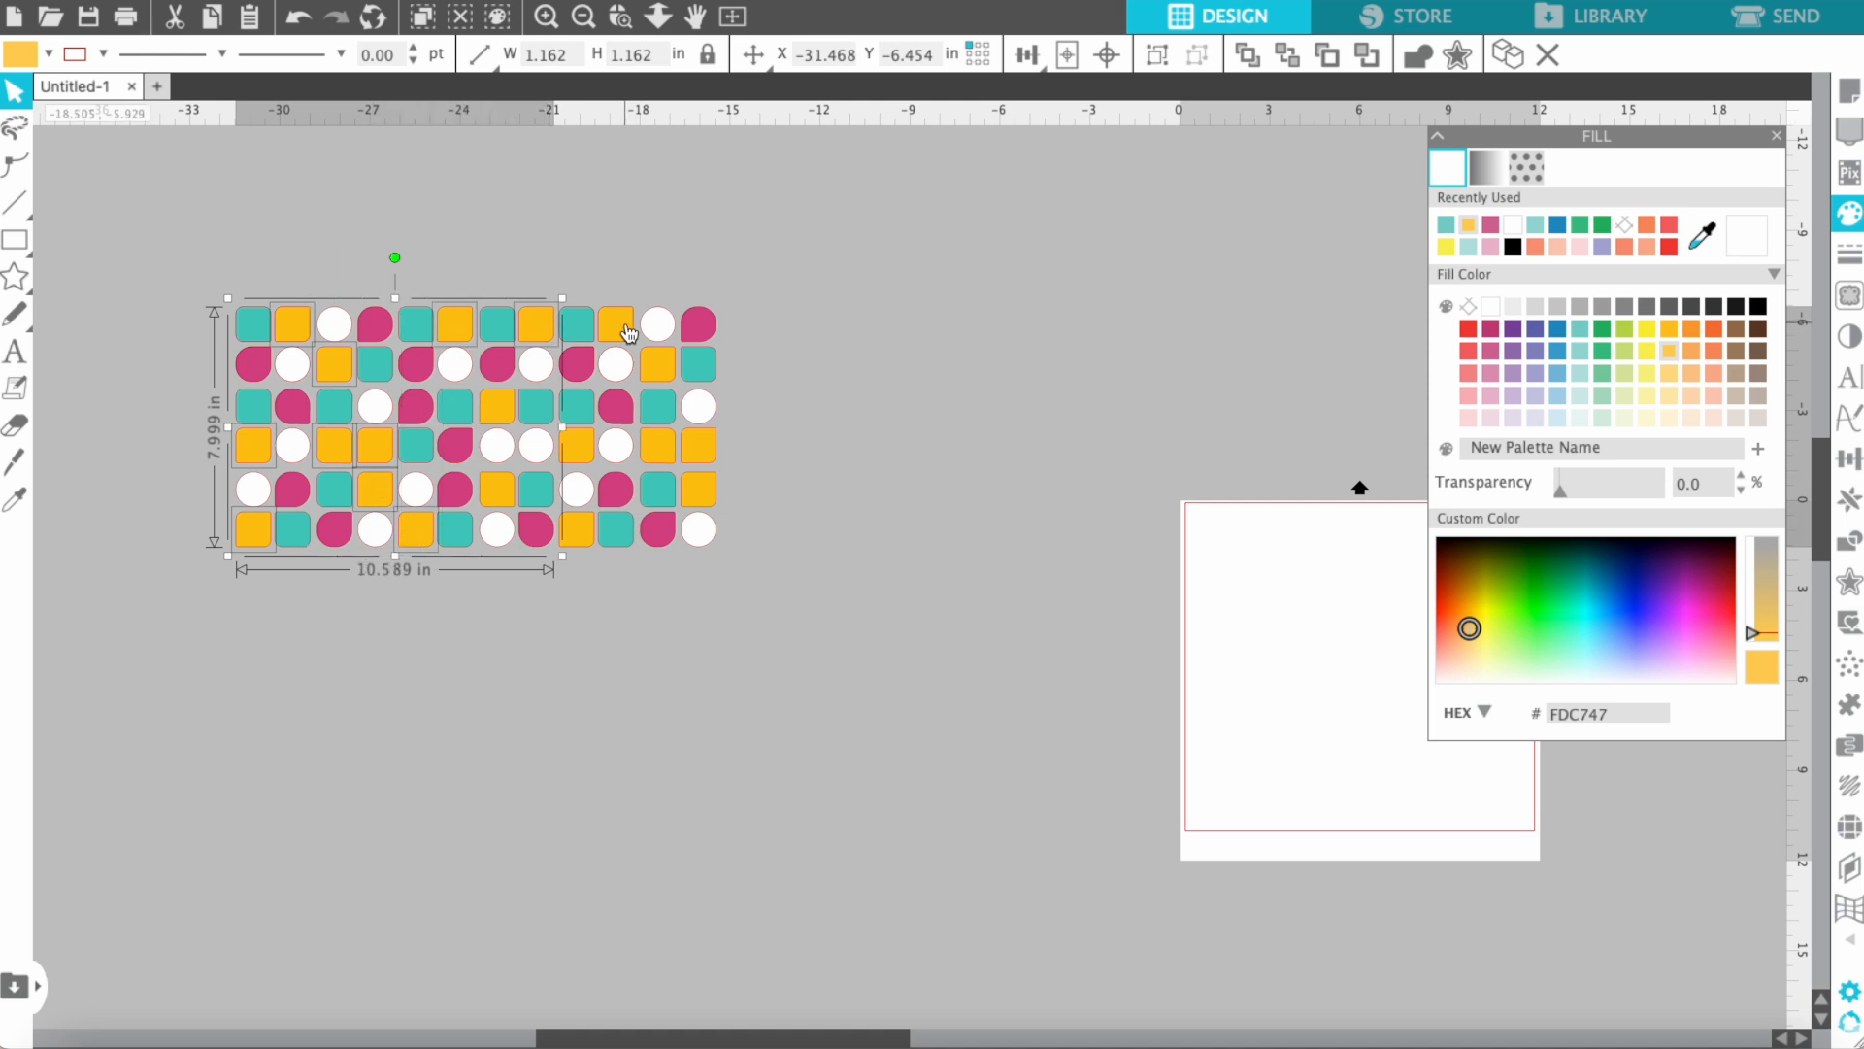
left_click(626, 332, "shift")
left_click(505, 406, "shift")
left_click(660, 367, "shift")
left_click(577, 444, "shift")
left_click(653, 448, "shift")
left_click(699, 444, "shift")
left_click(699, 488, "shift")
left_click(581, 533, "shift")
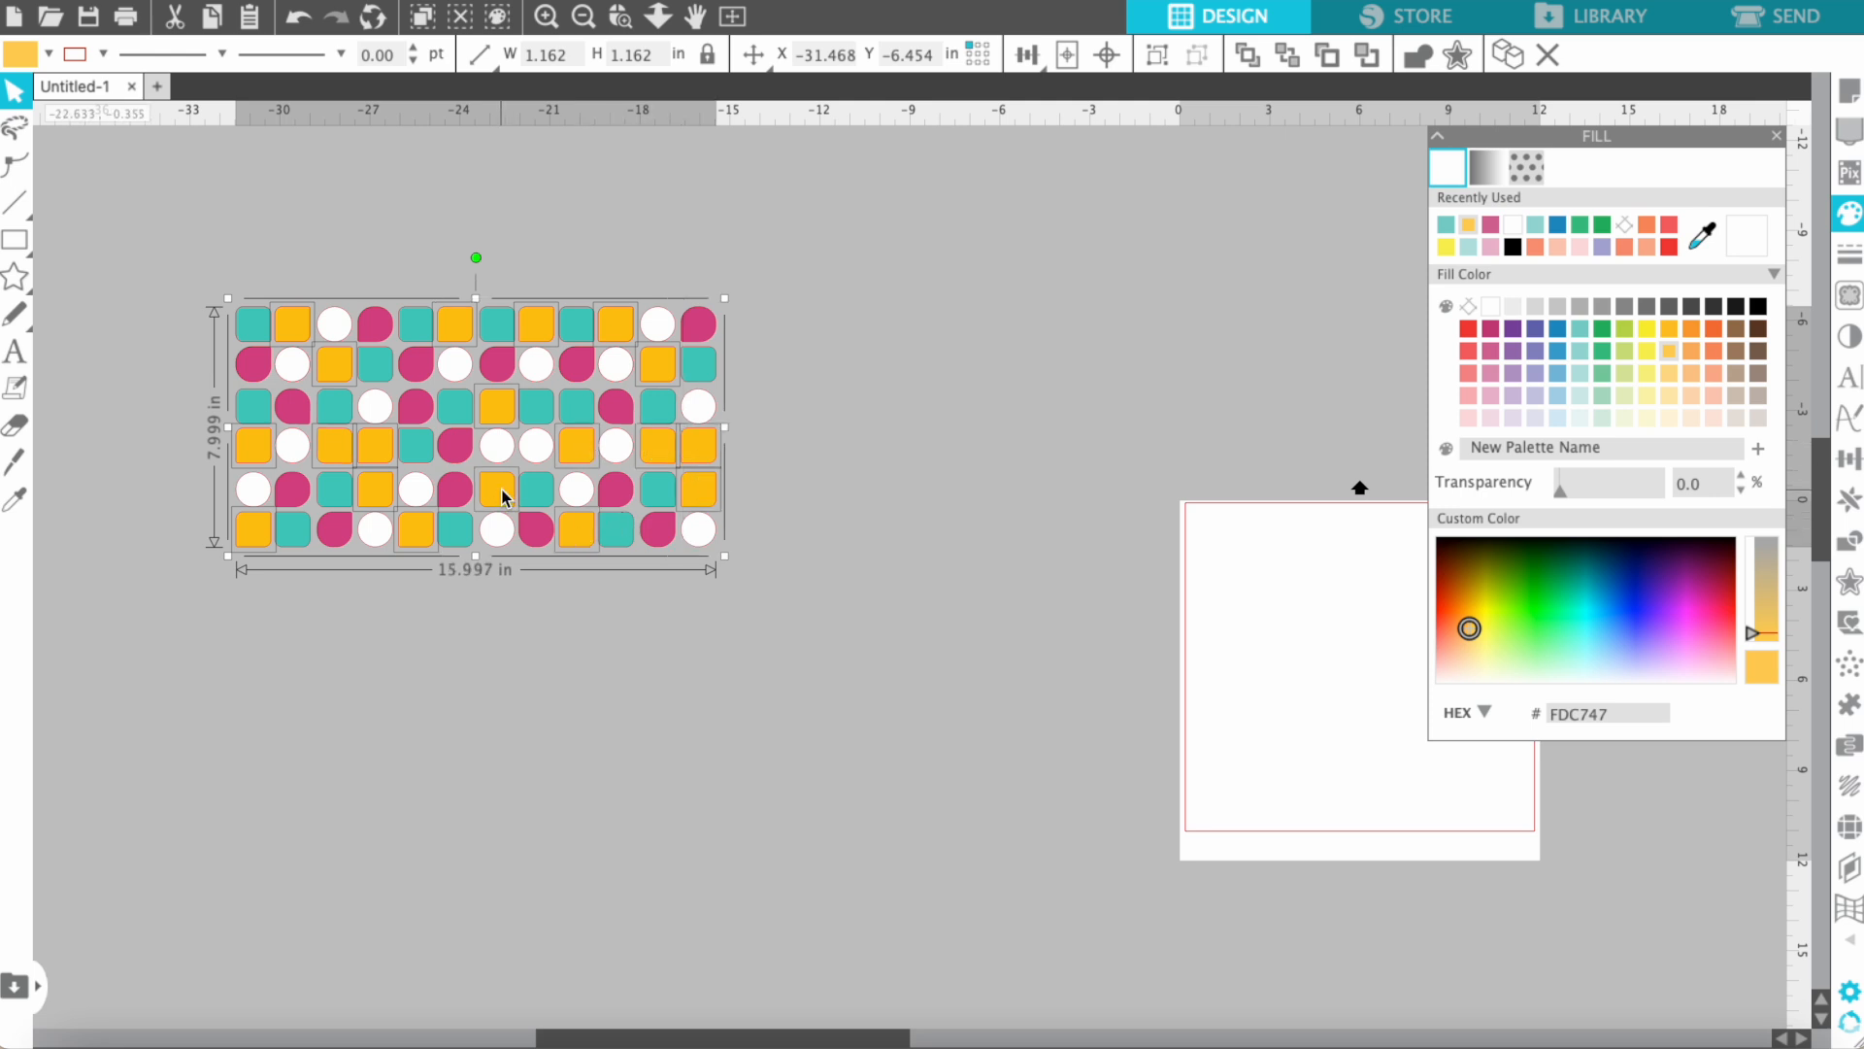
right_click(505, 496)
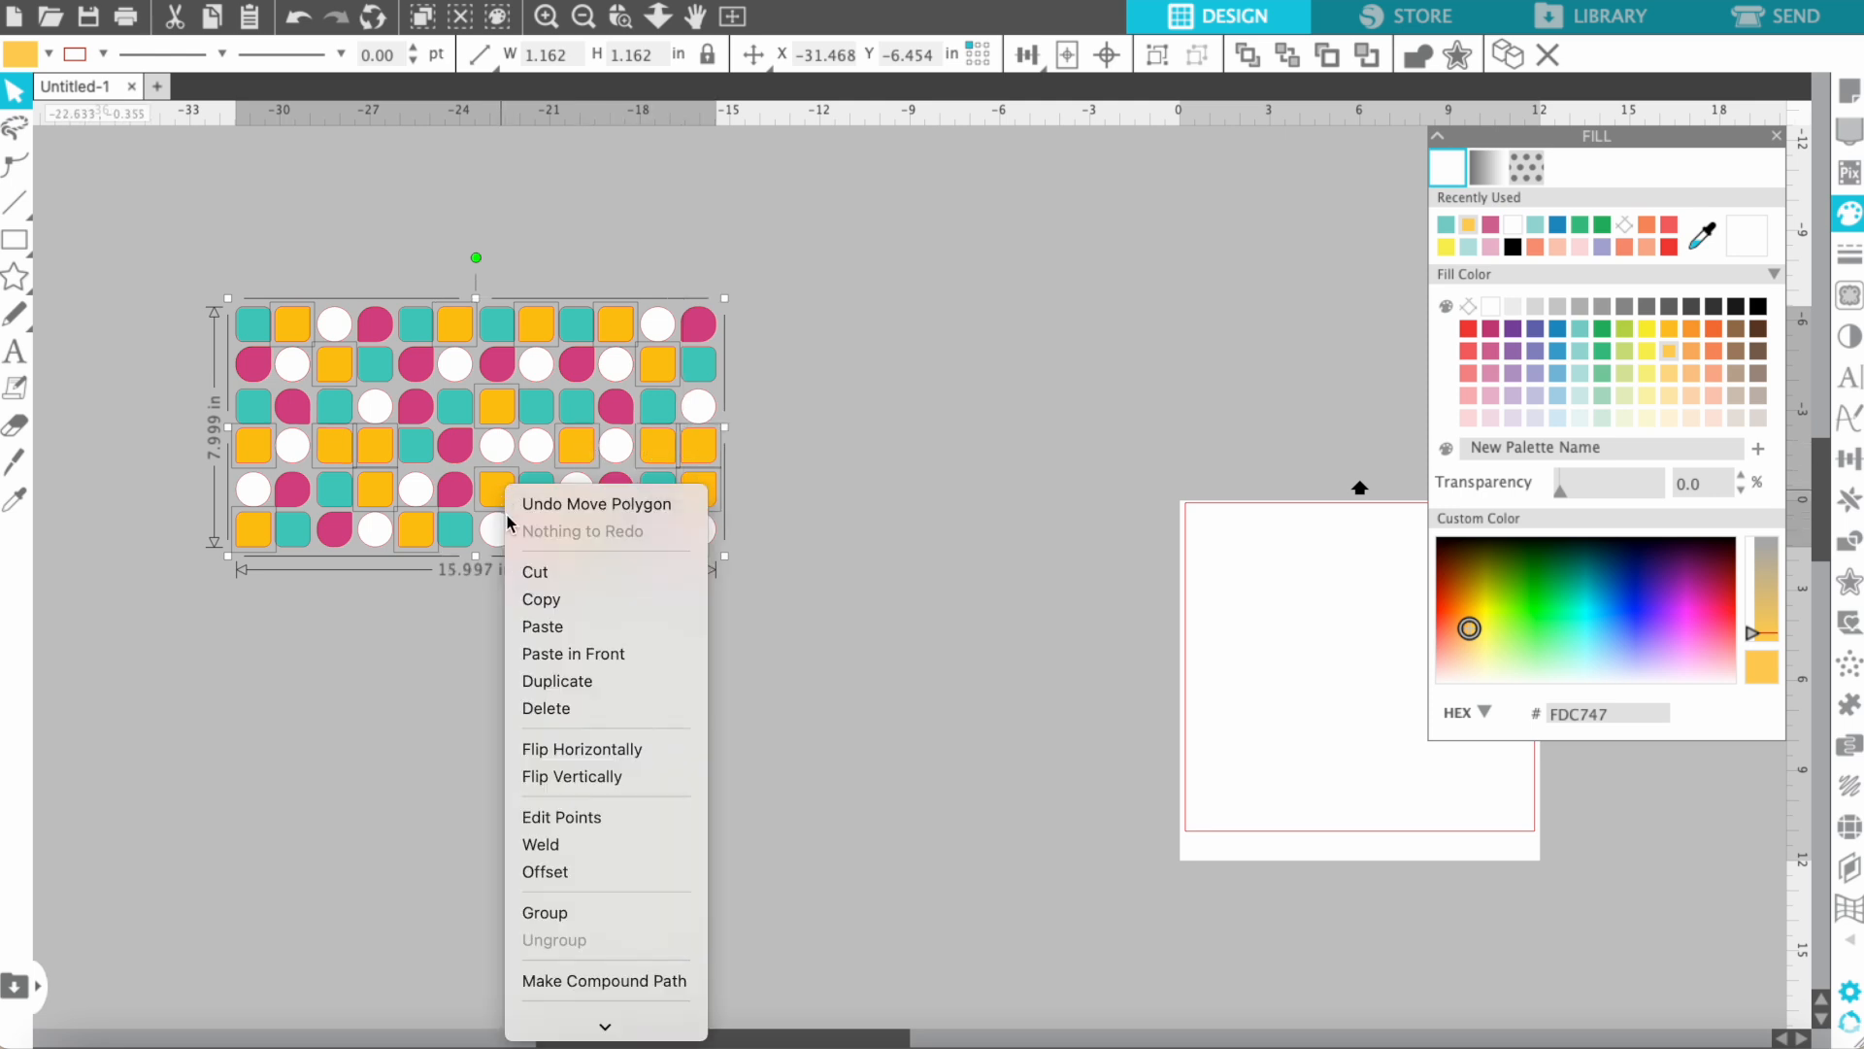
left_click(601, 911)
left_click(573, 736)
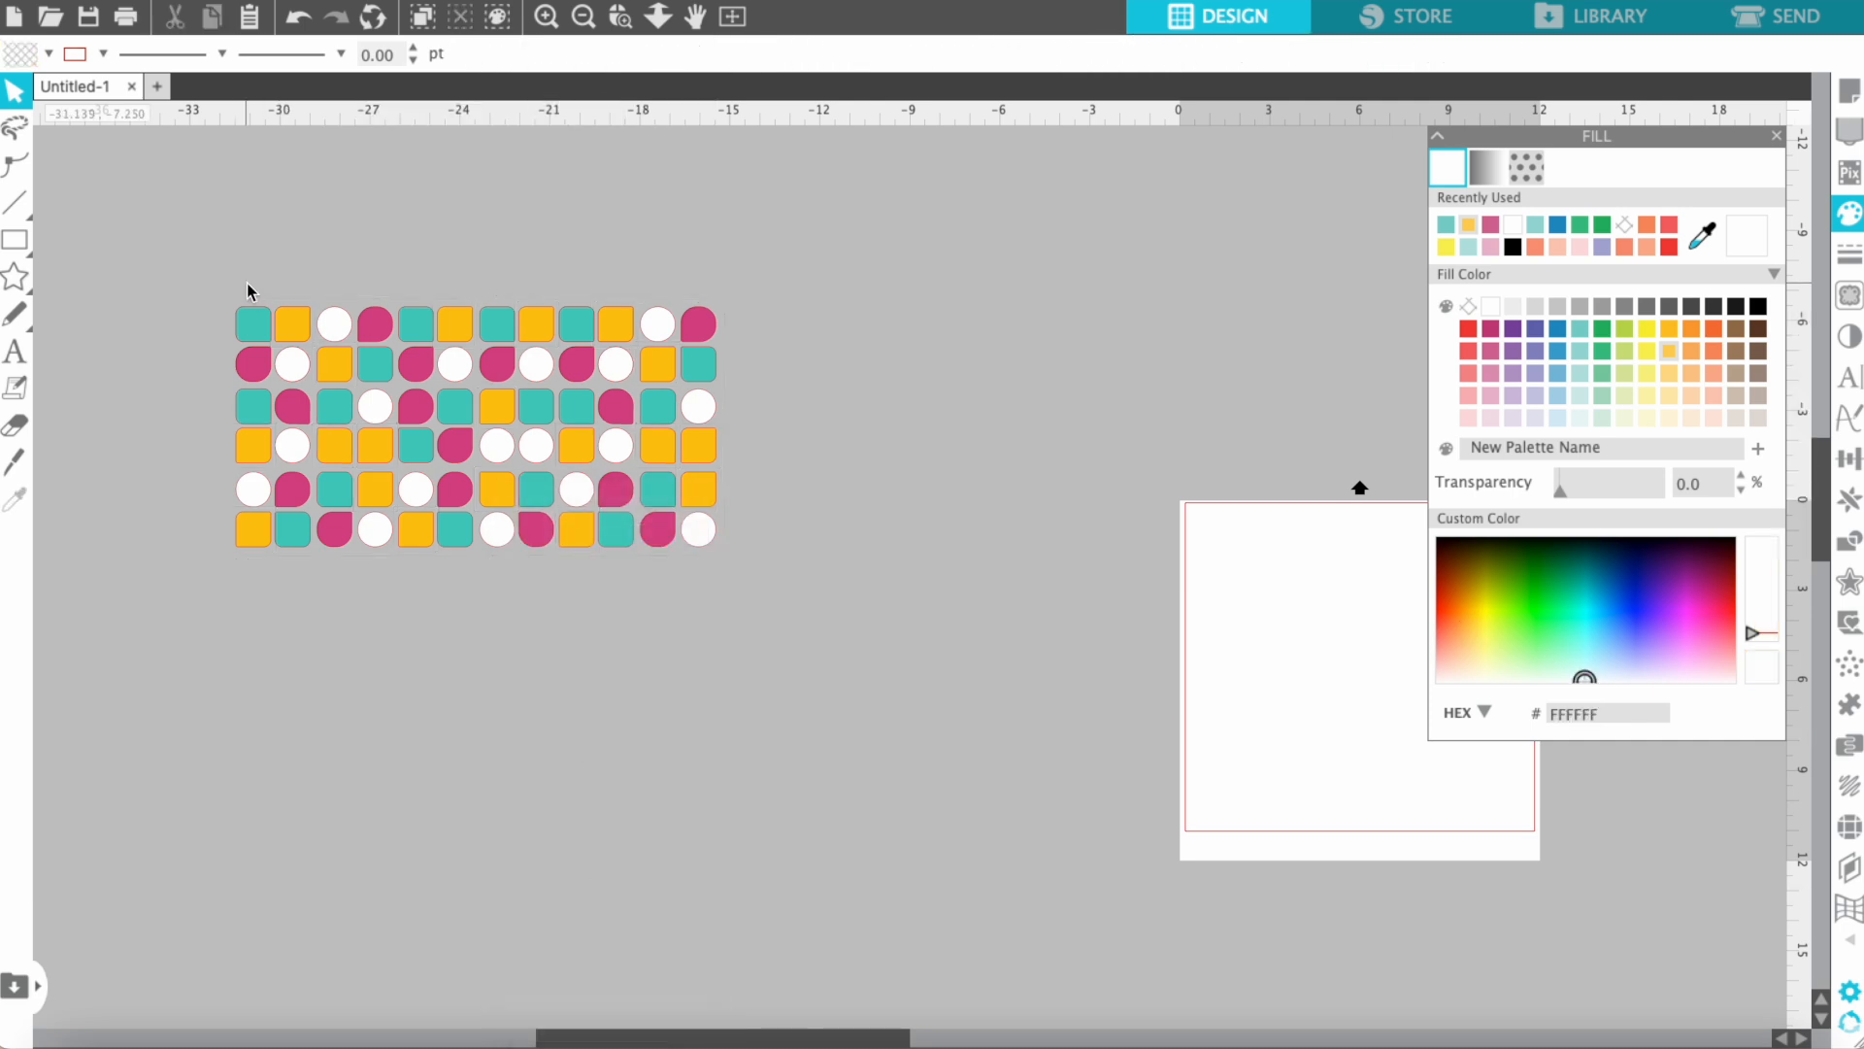
Step: Place a copy of the complete four-colour pattern below and to the left of the original
left_click_drag(228, 284, 754, 579)
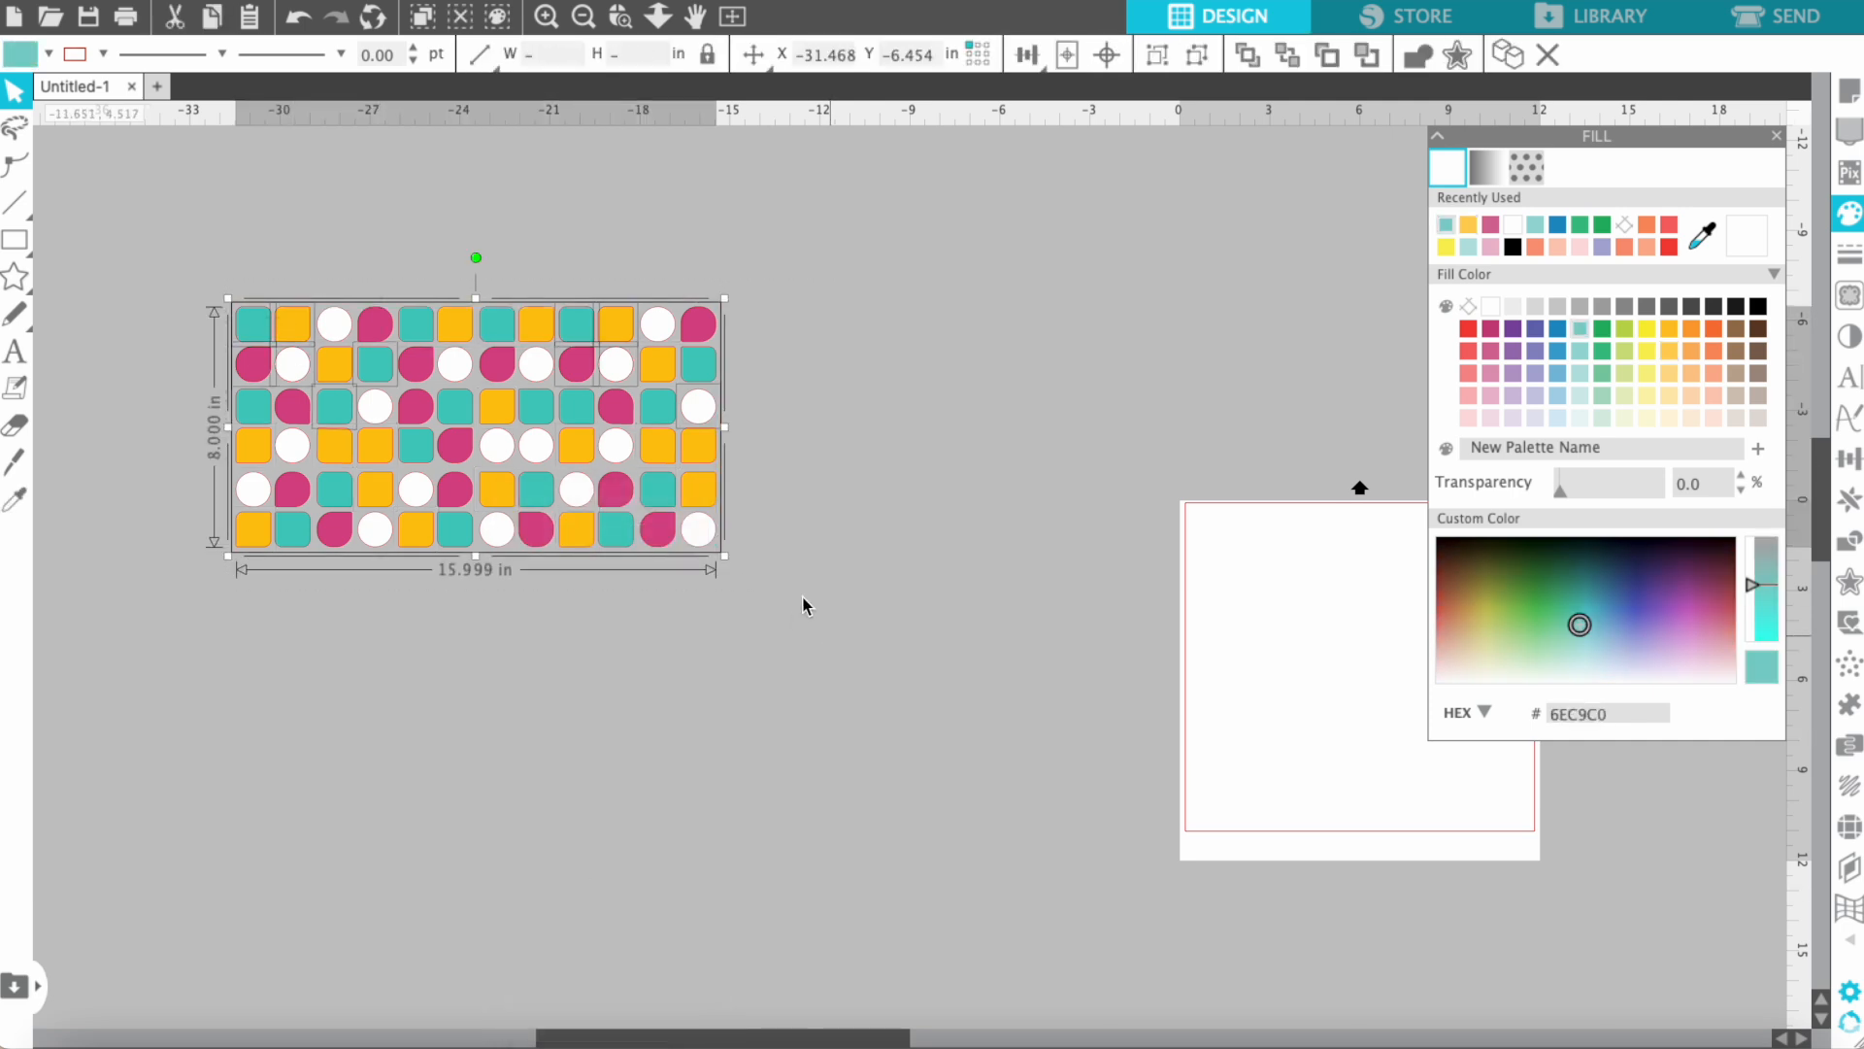
left_click_drag(596, 780, 500, 832)
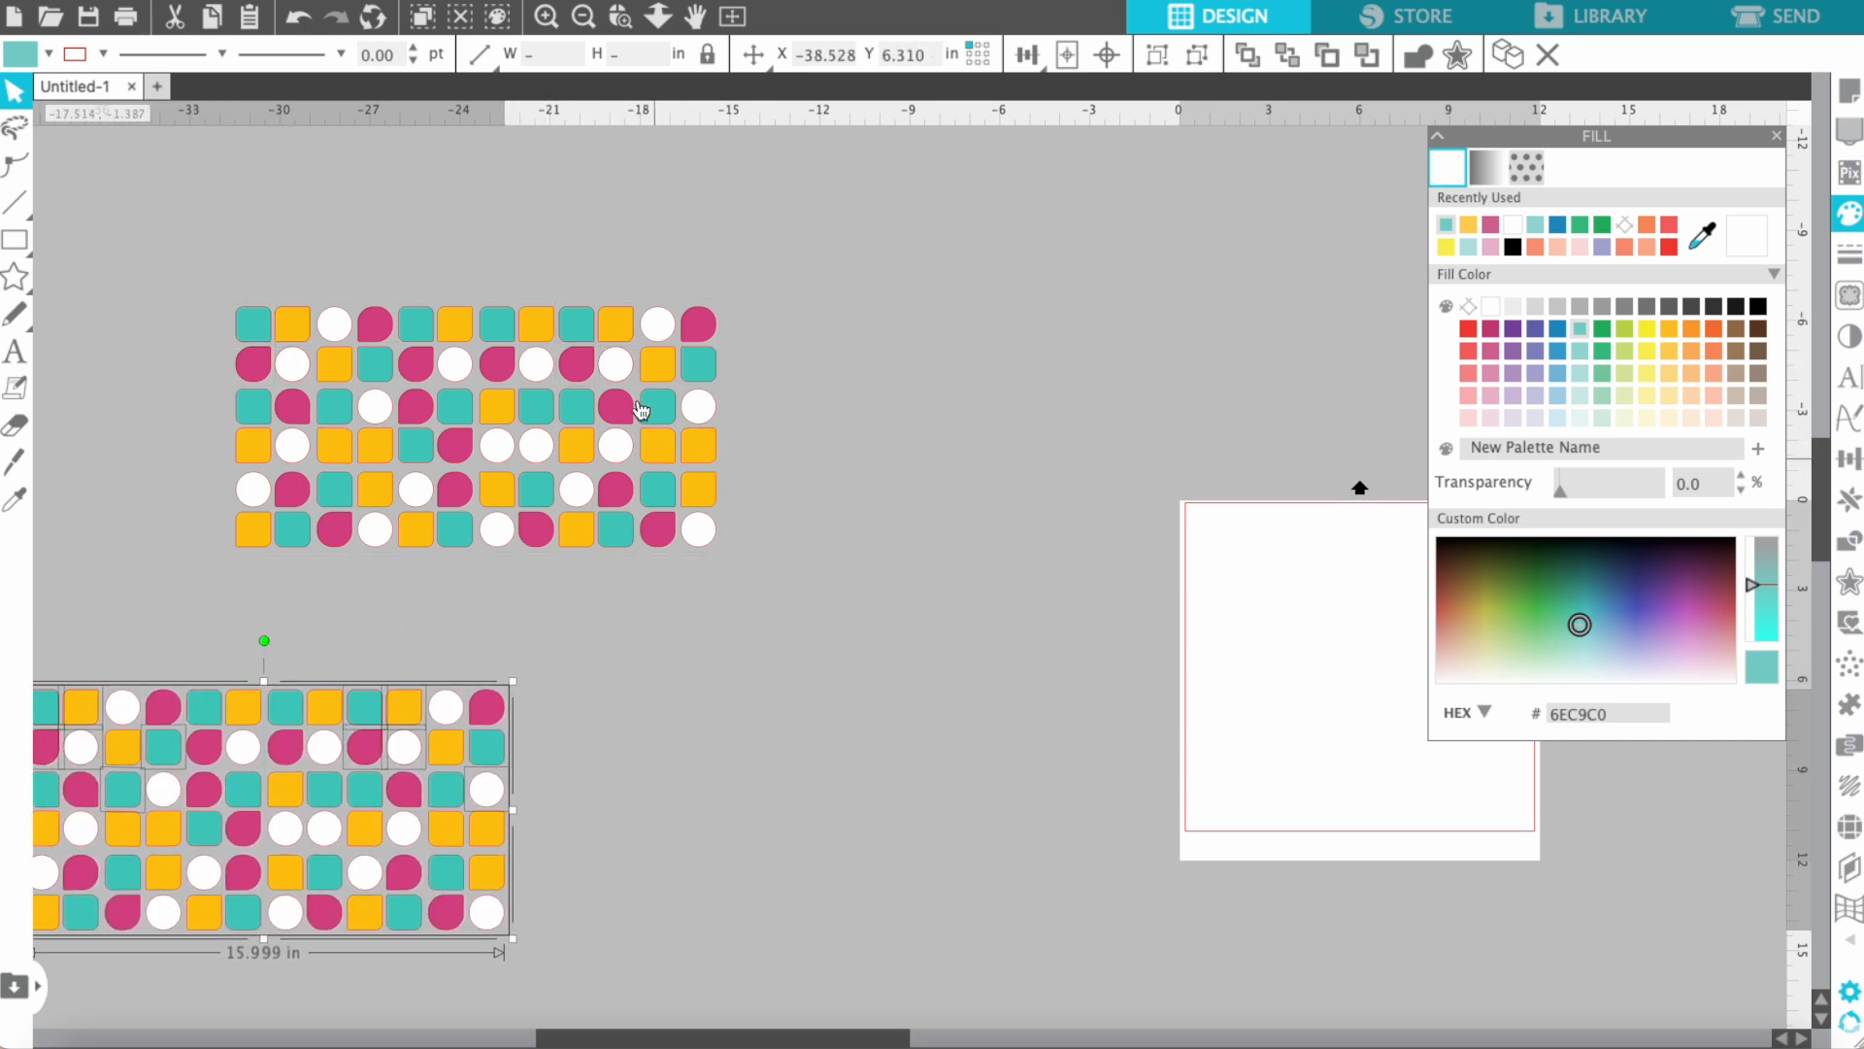
Step: Try moving the white circle group out of the original pattern, and undo the move
left_click(343, 232)
left_click_drag(330, 317, 951, 216)
key("super+z")
key("super+z")
key("super+z")
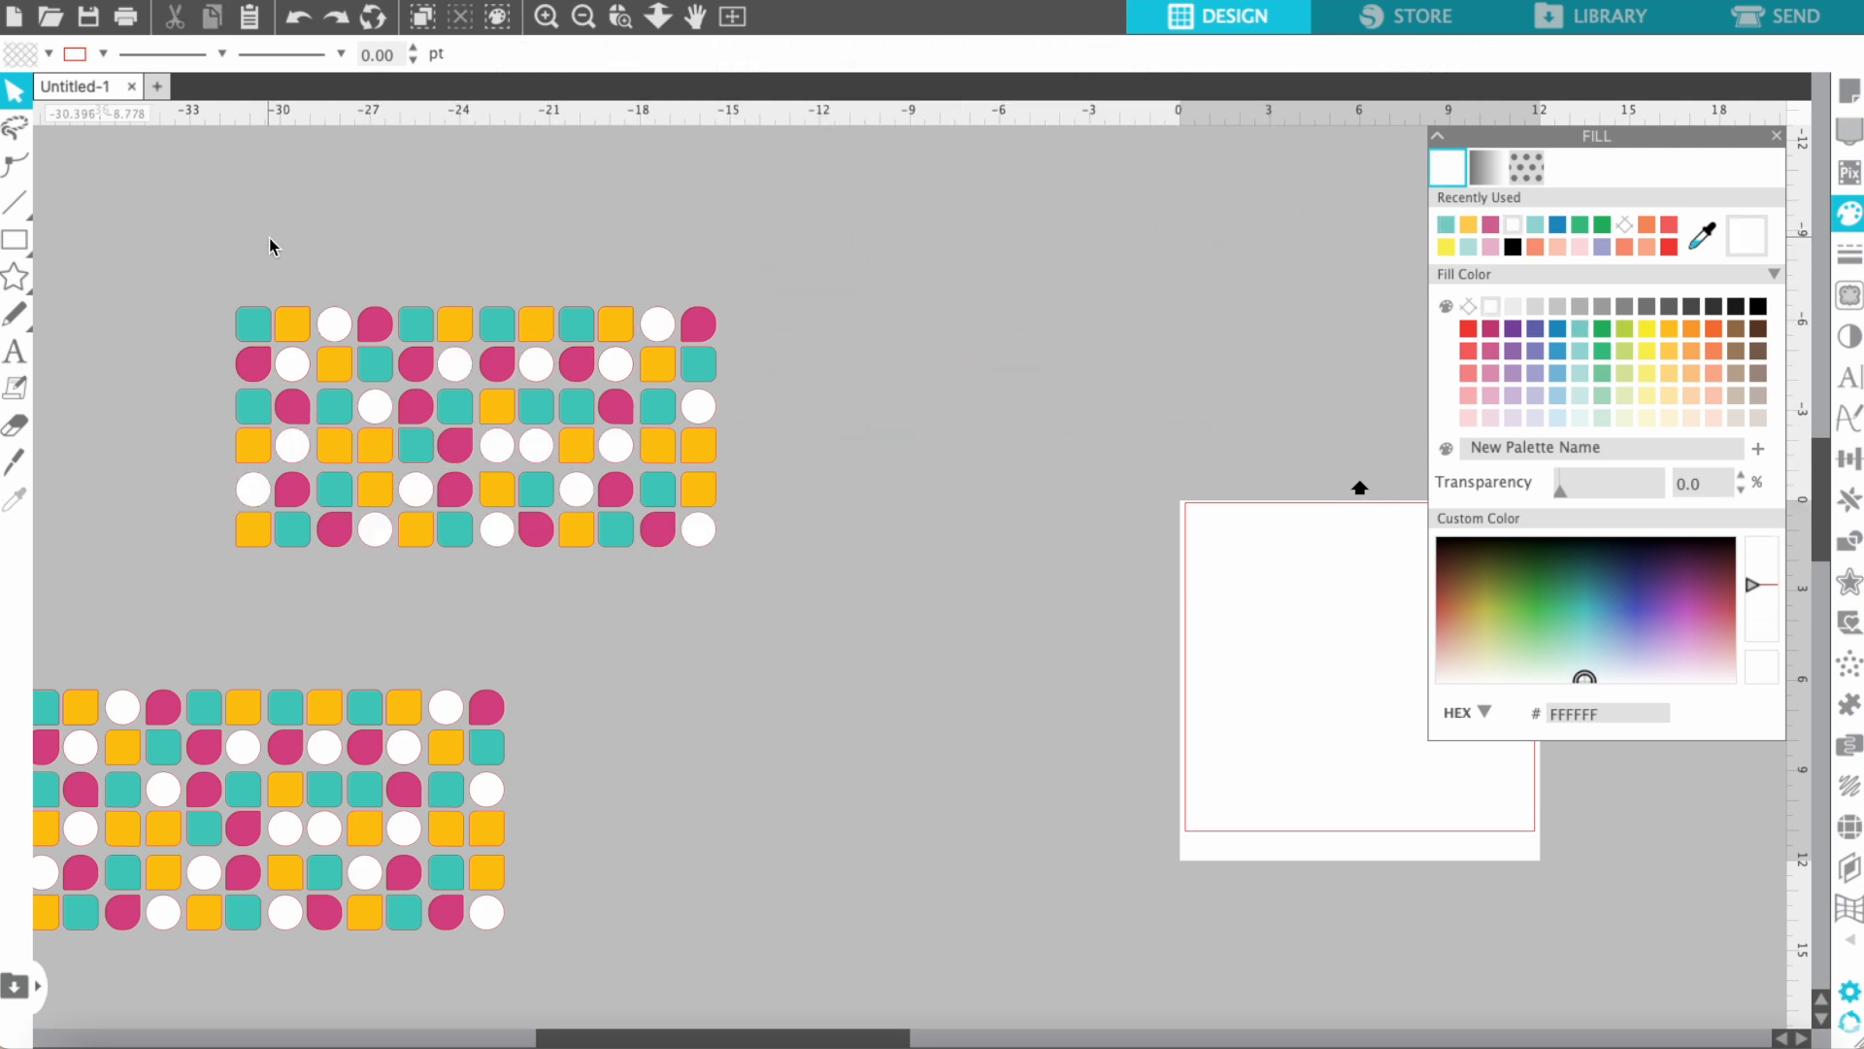
Step: Move the original pattern onto the page, with its upper-left corner about 0.7 in from the page's top and left edges
left_click(541, 439)
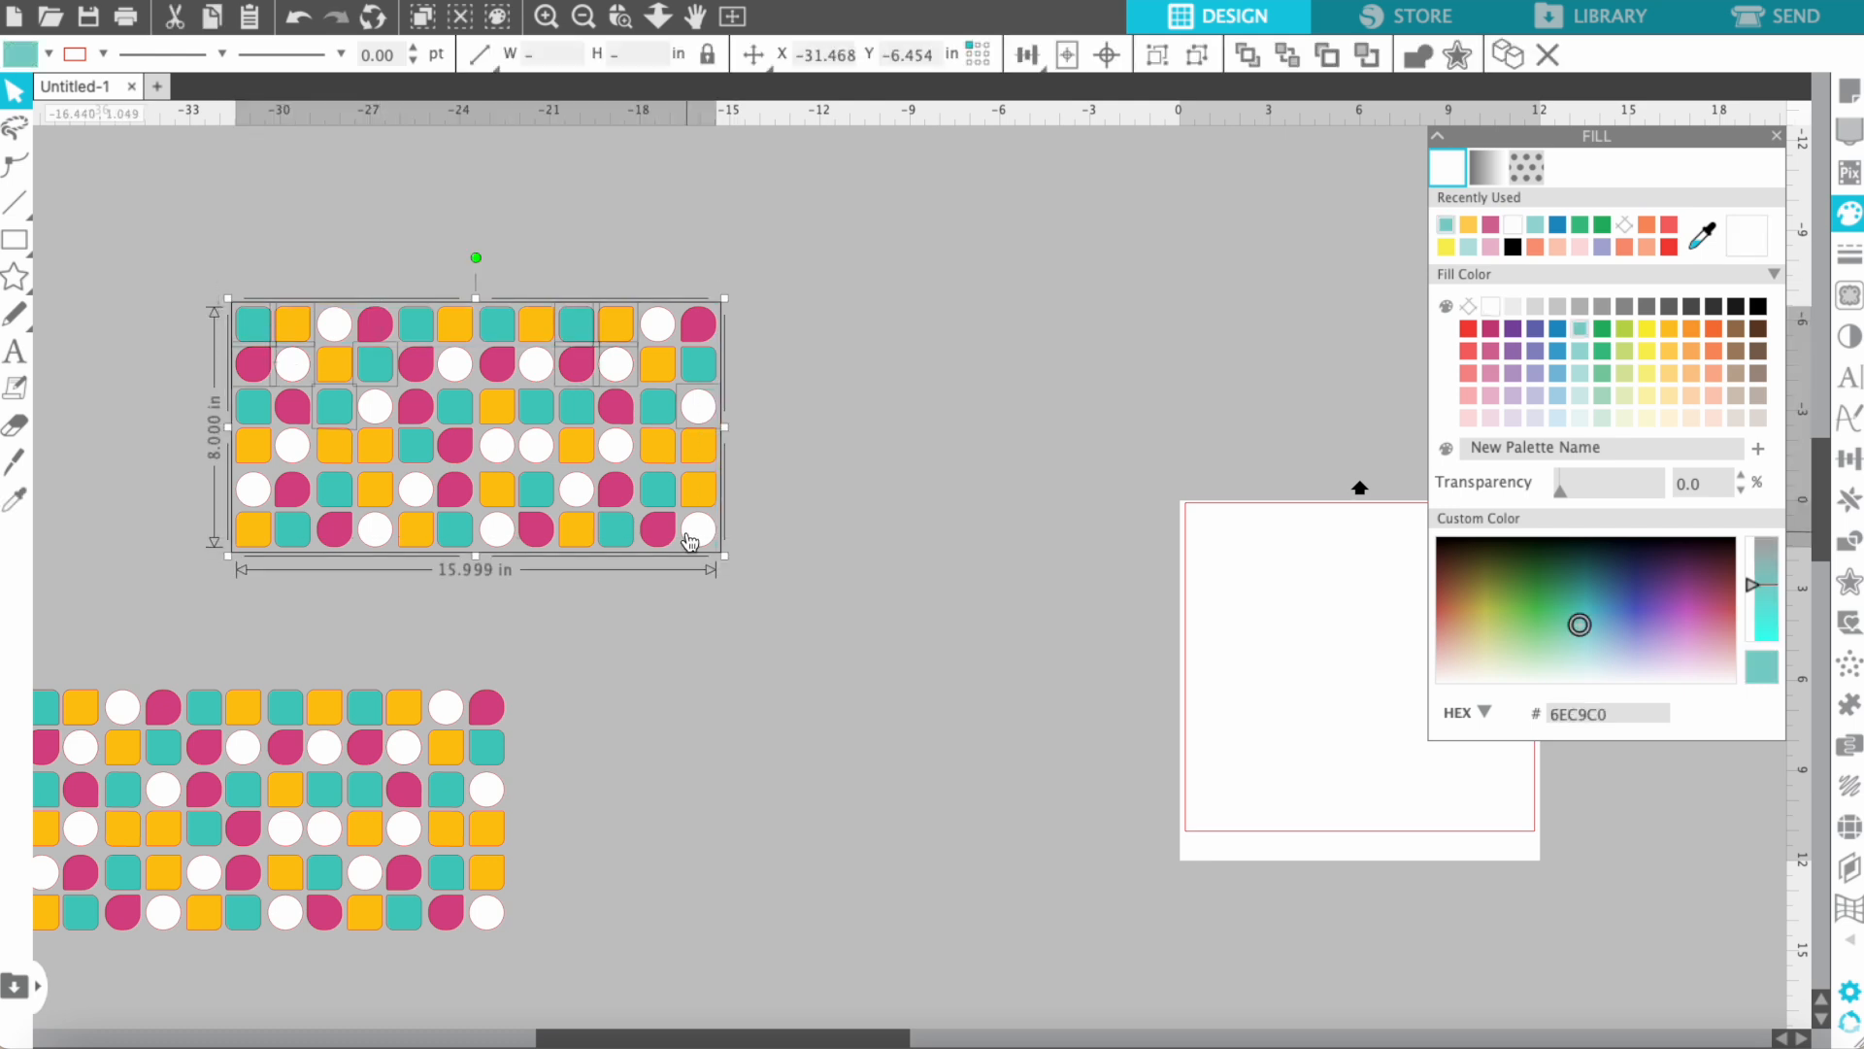
scroll(699, 534, "right", 3)
left_click_drag(460, 442, 1256, 339)
scroll(1257, 334, "right", 6)
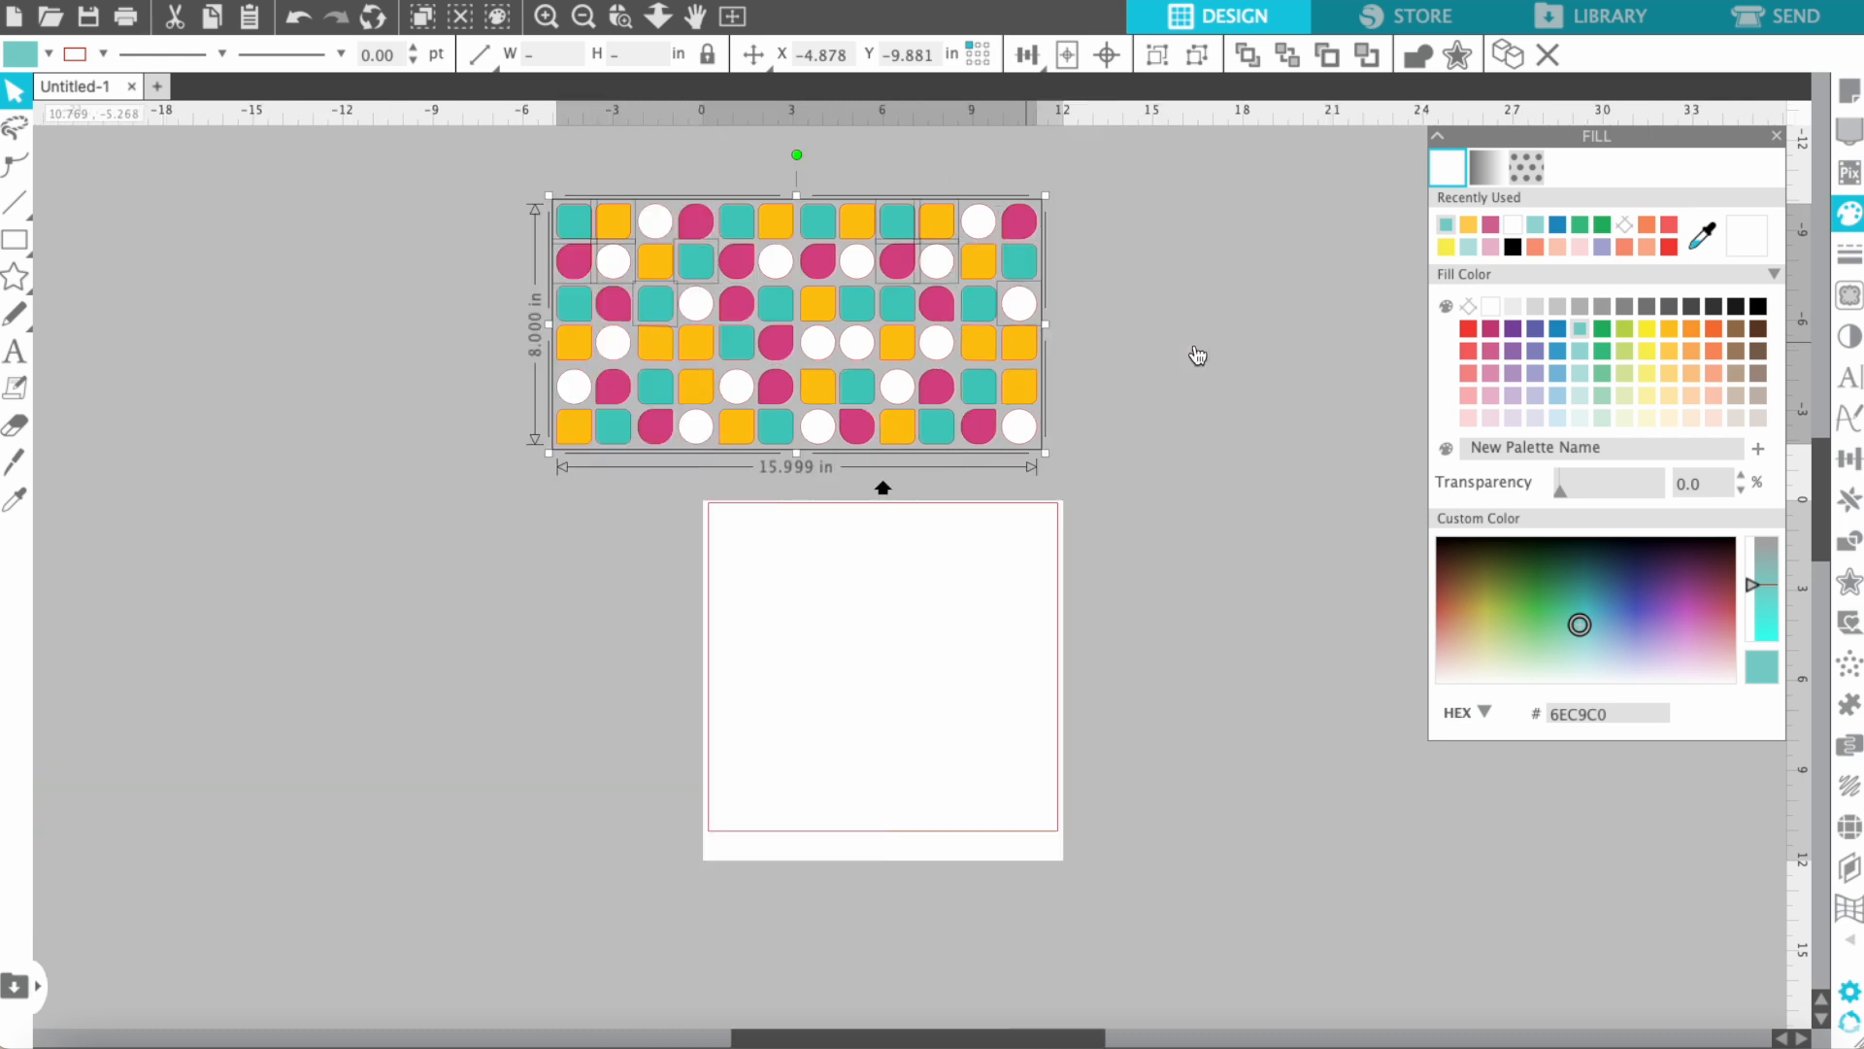
left_click_drag(760, 260, 895, 546)
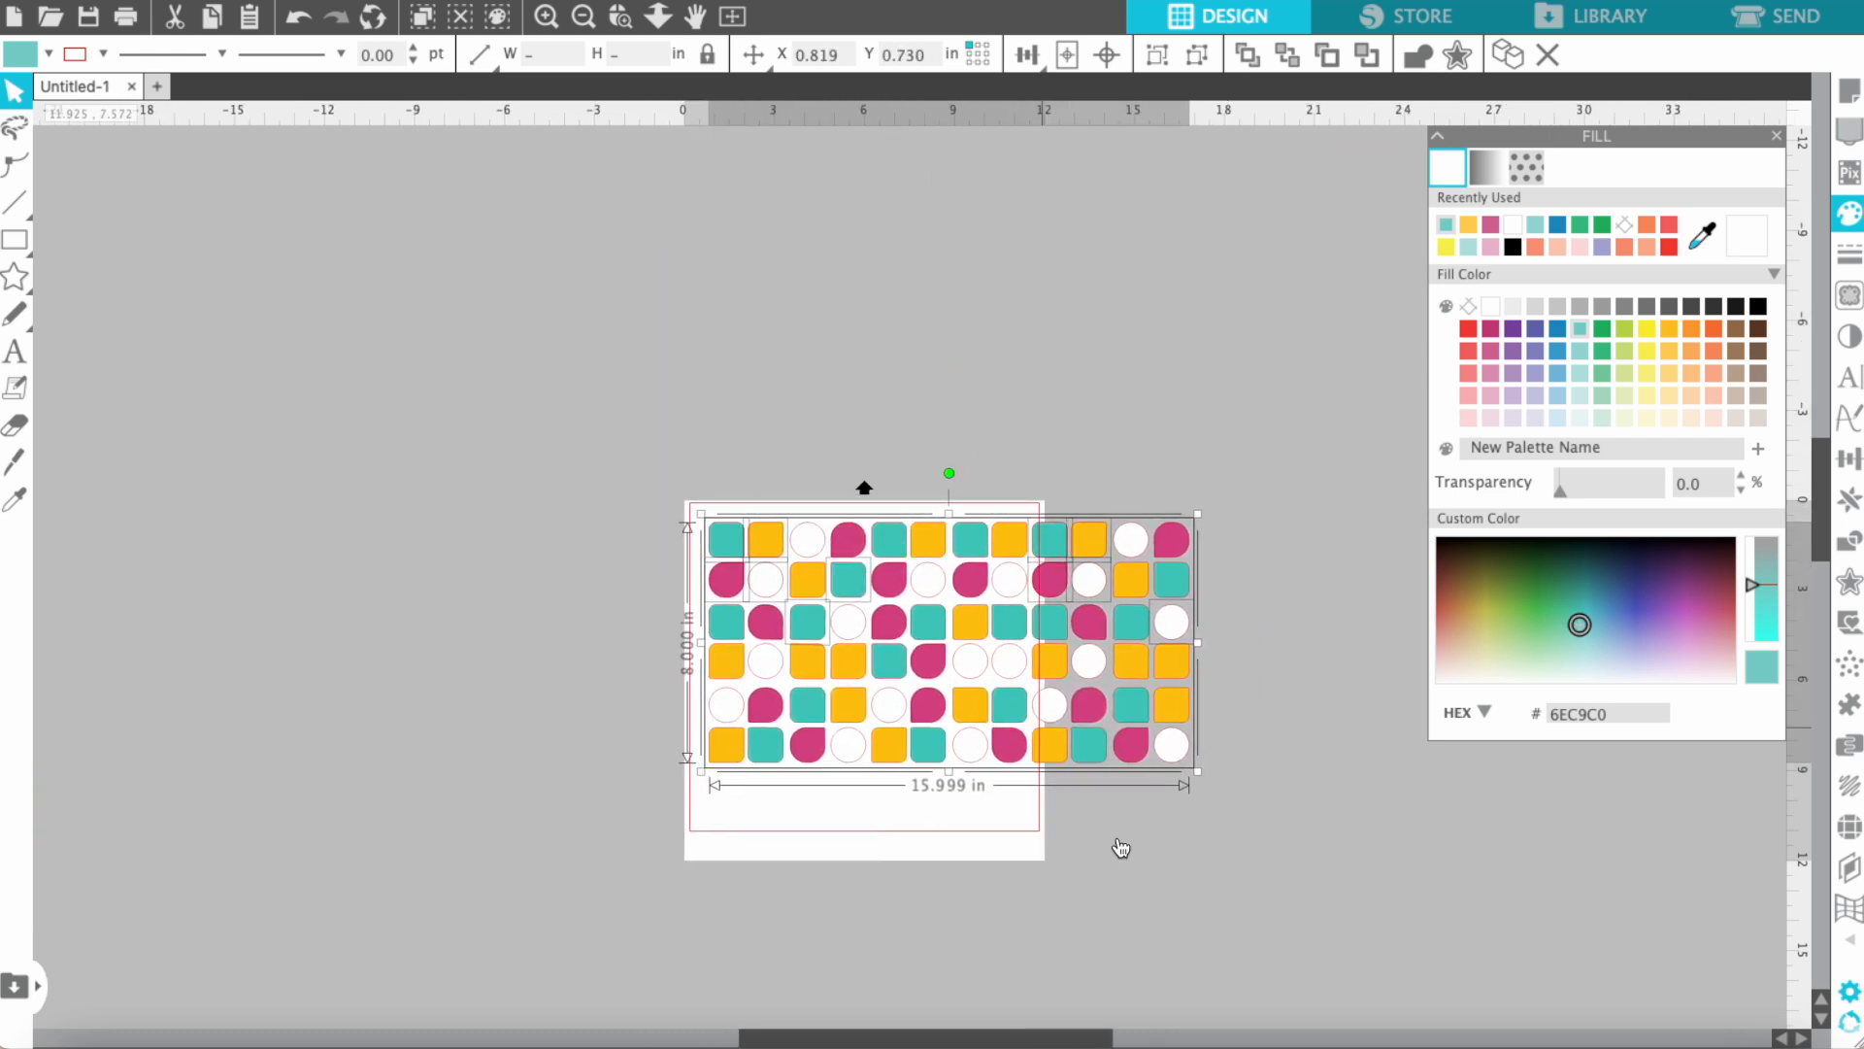
left_click(1145, 882)
scroll(1142, 886, "right", 2)
scroll(1141, 886, "down", 2)
scroll(1141, 885, "up", 2)
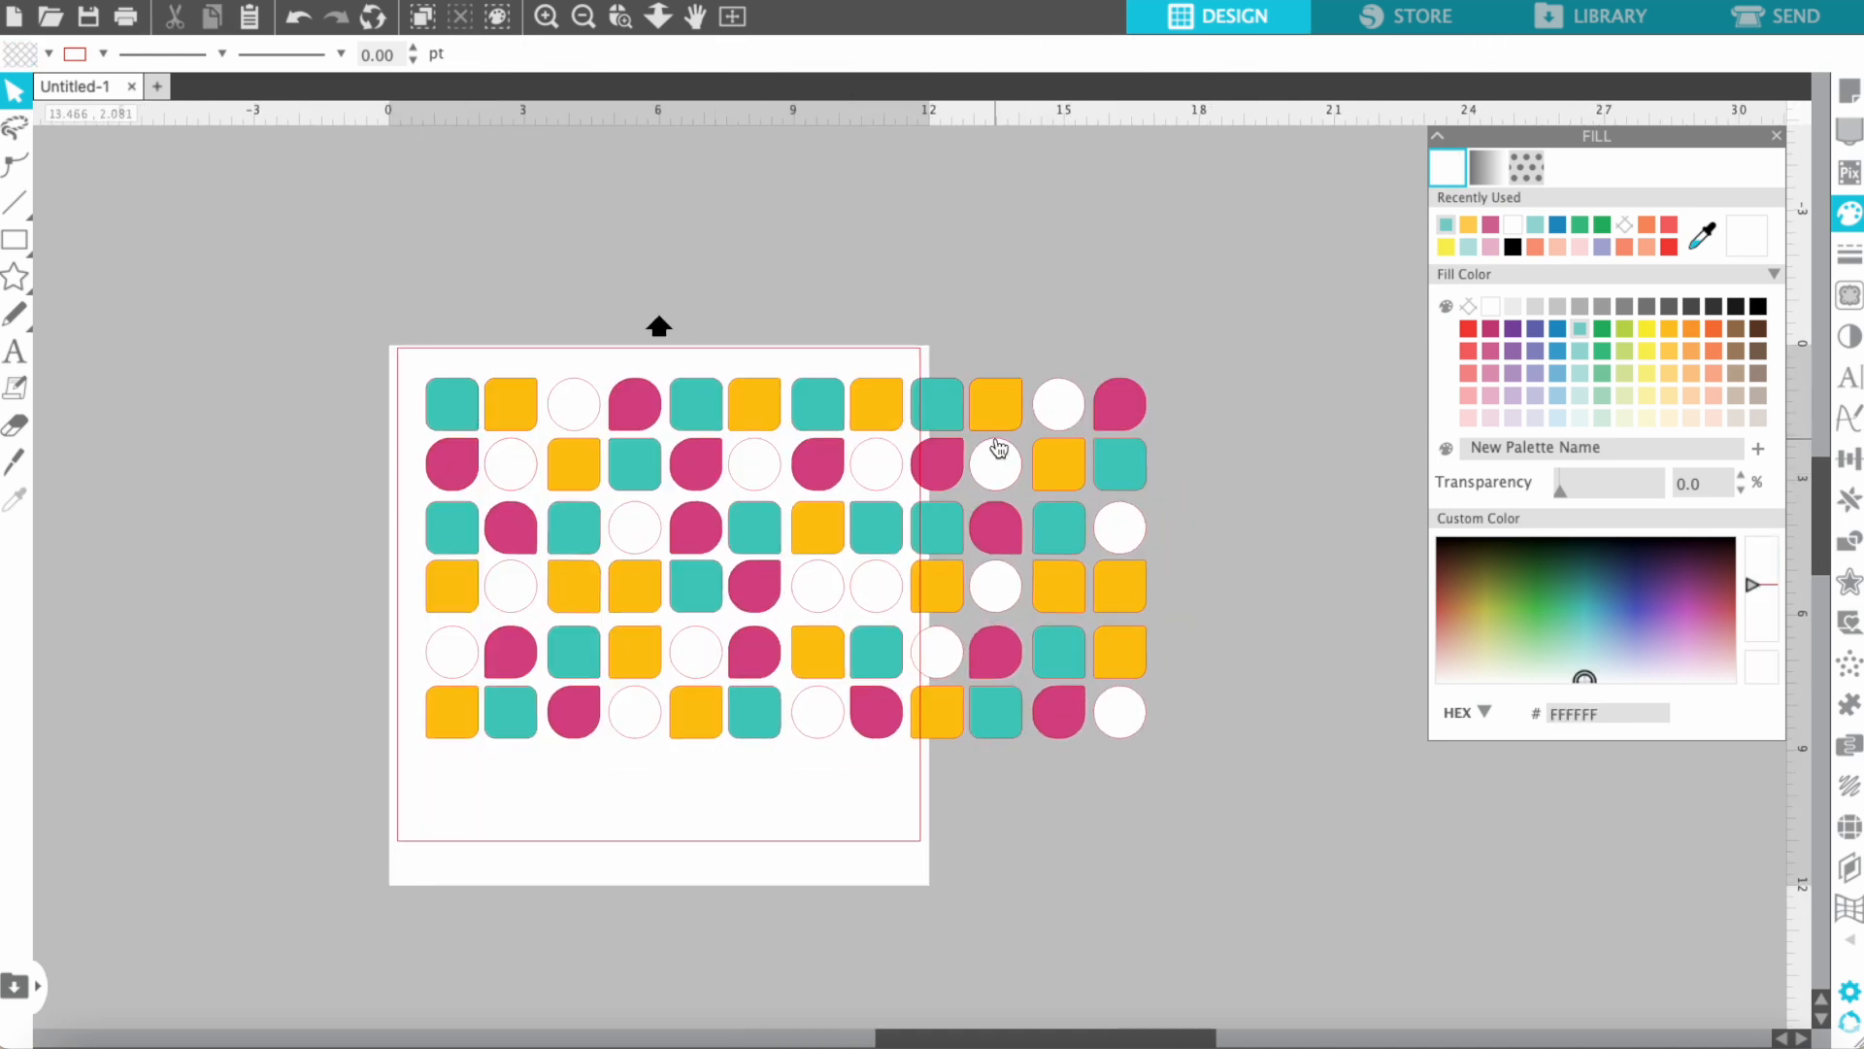
left_click_drag(401, 333, 1127, 736)
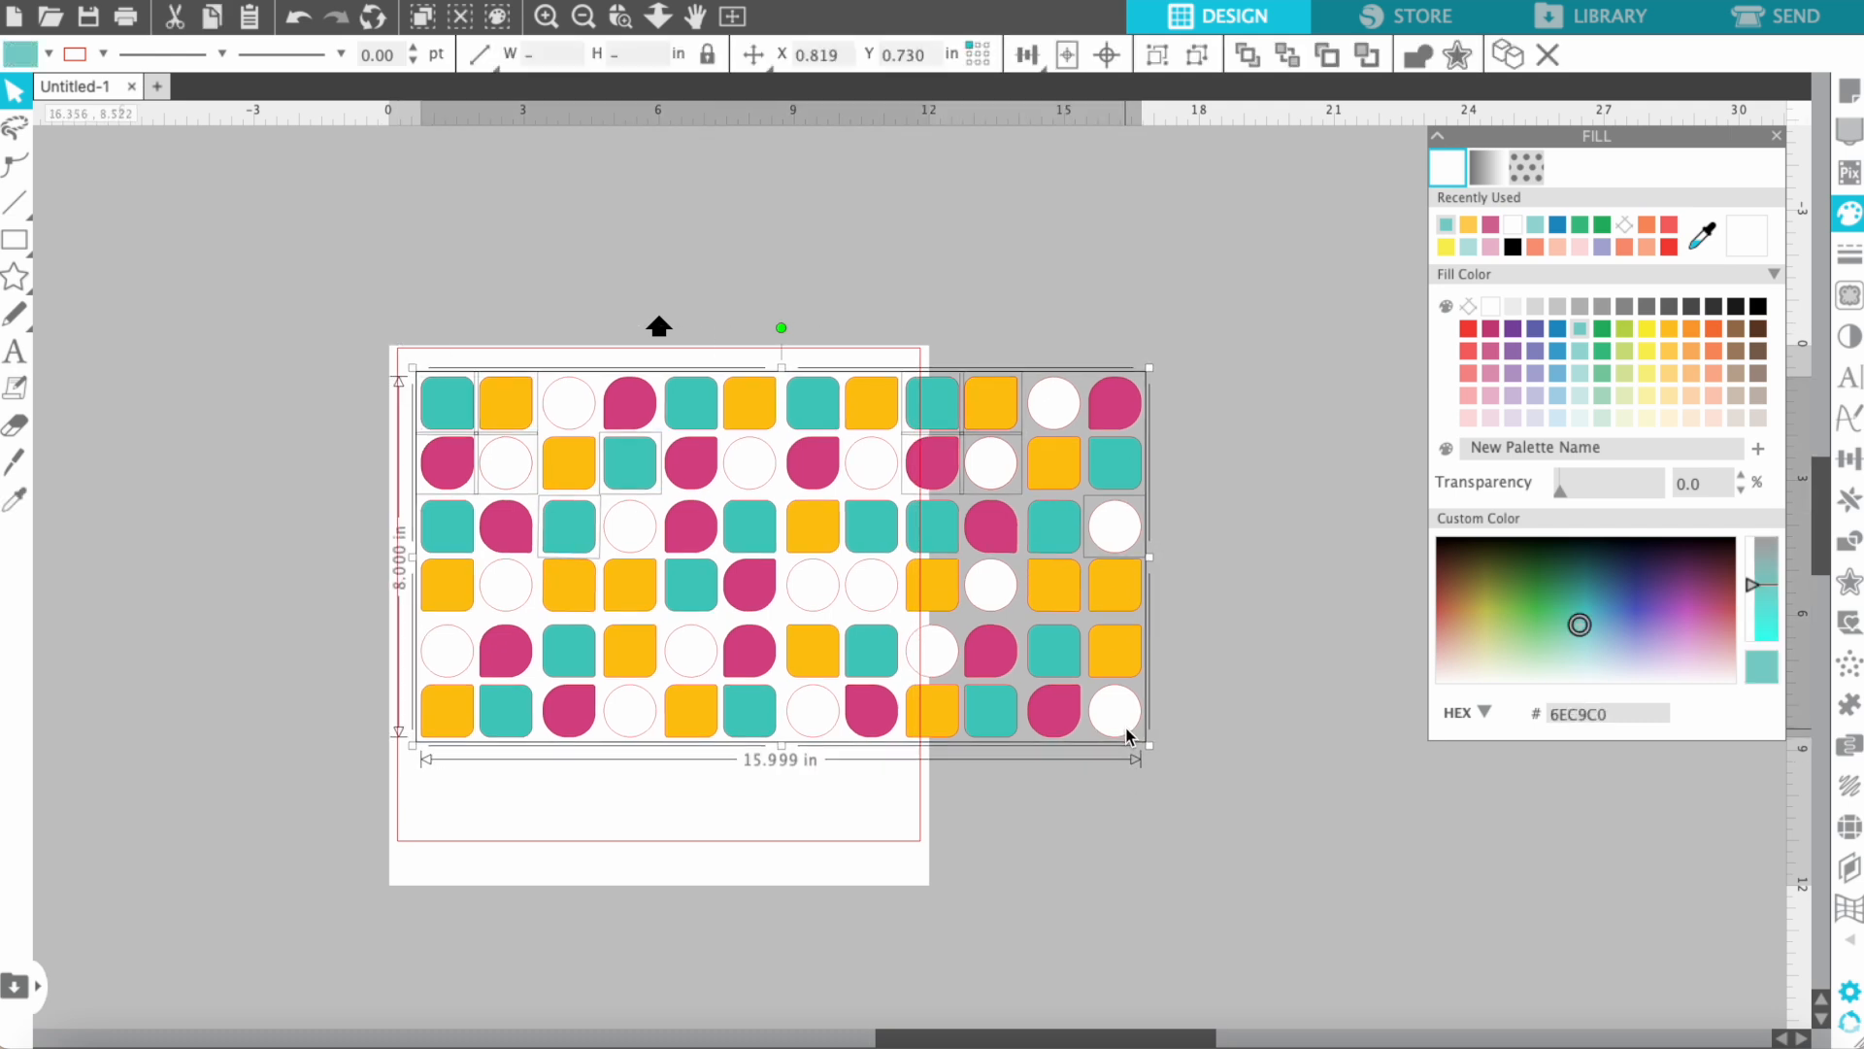
left_click(1120, 864)
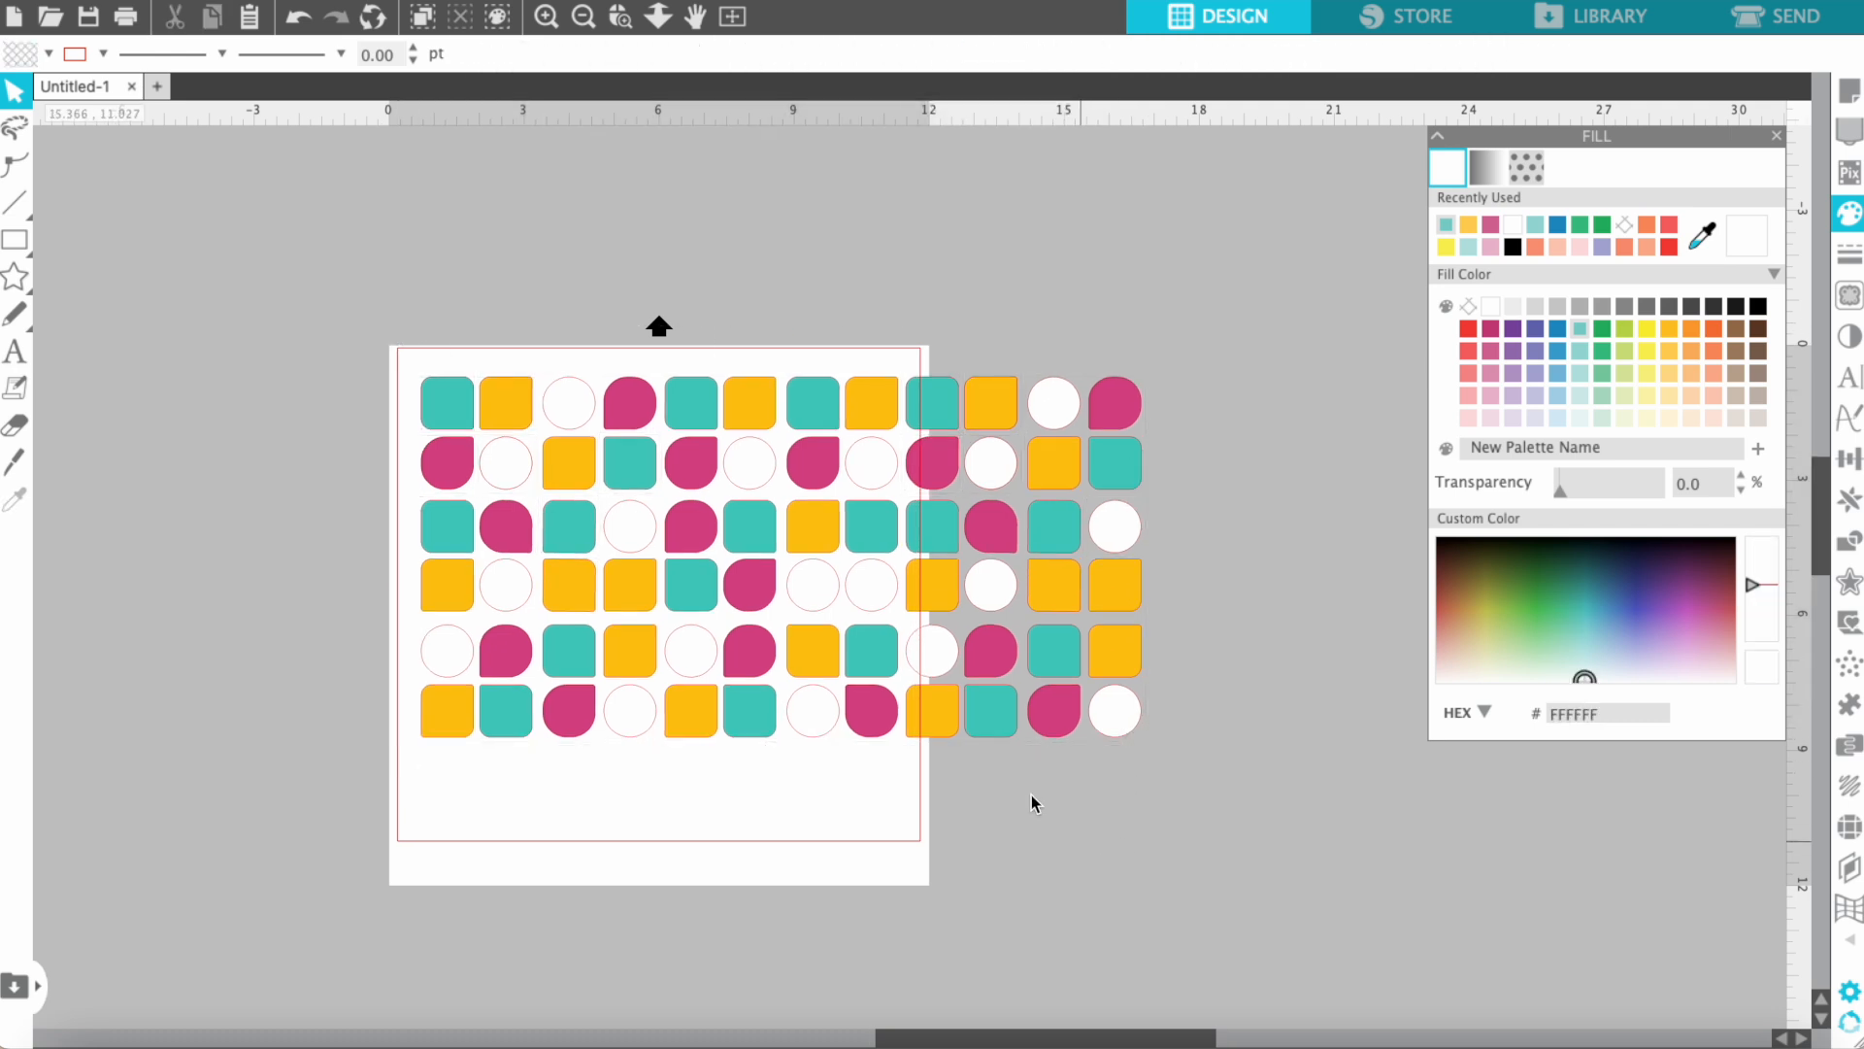
left_click(838, 594)
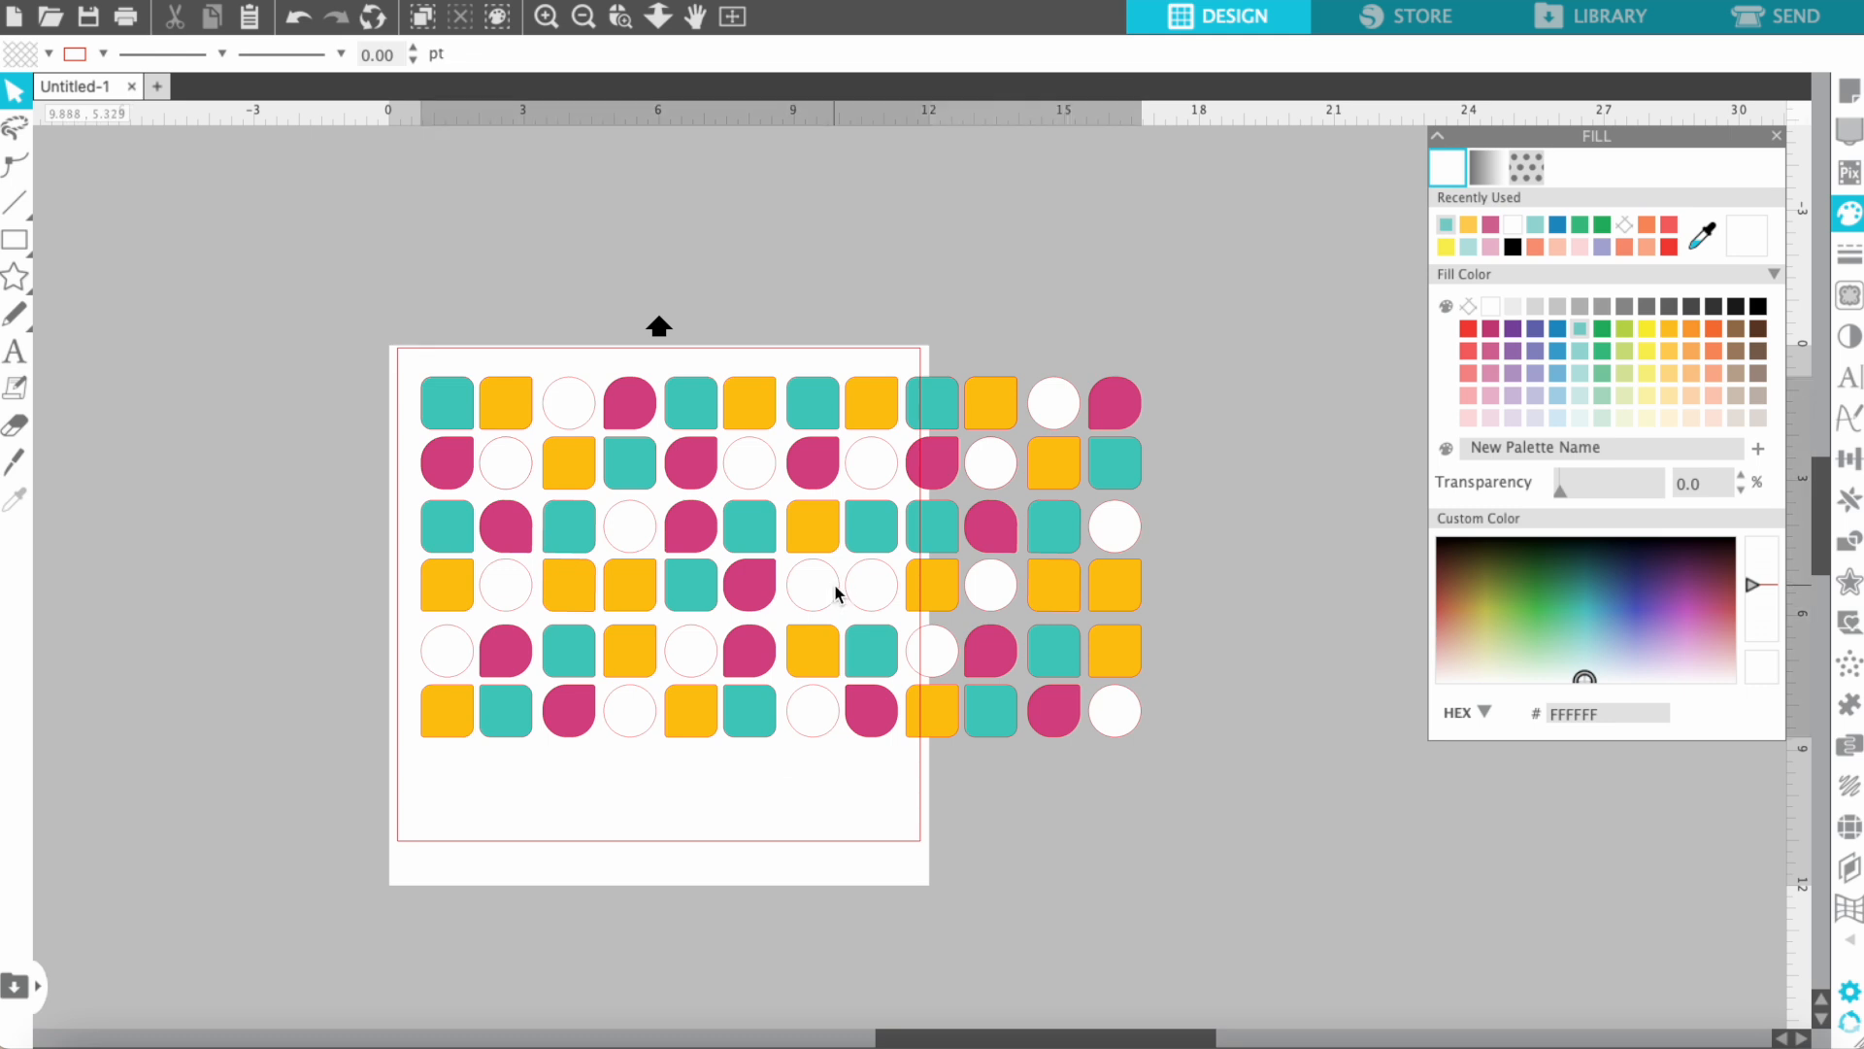
Step: Group the four colour sets of the pattern on the page into one object
left_click_drag(406, 330, 1124, 753)
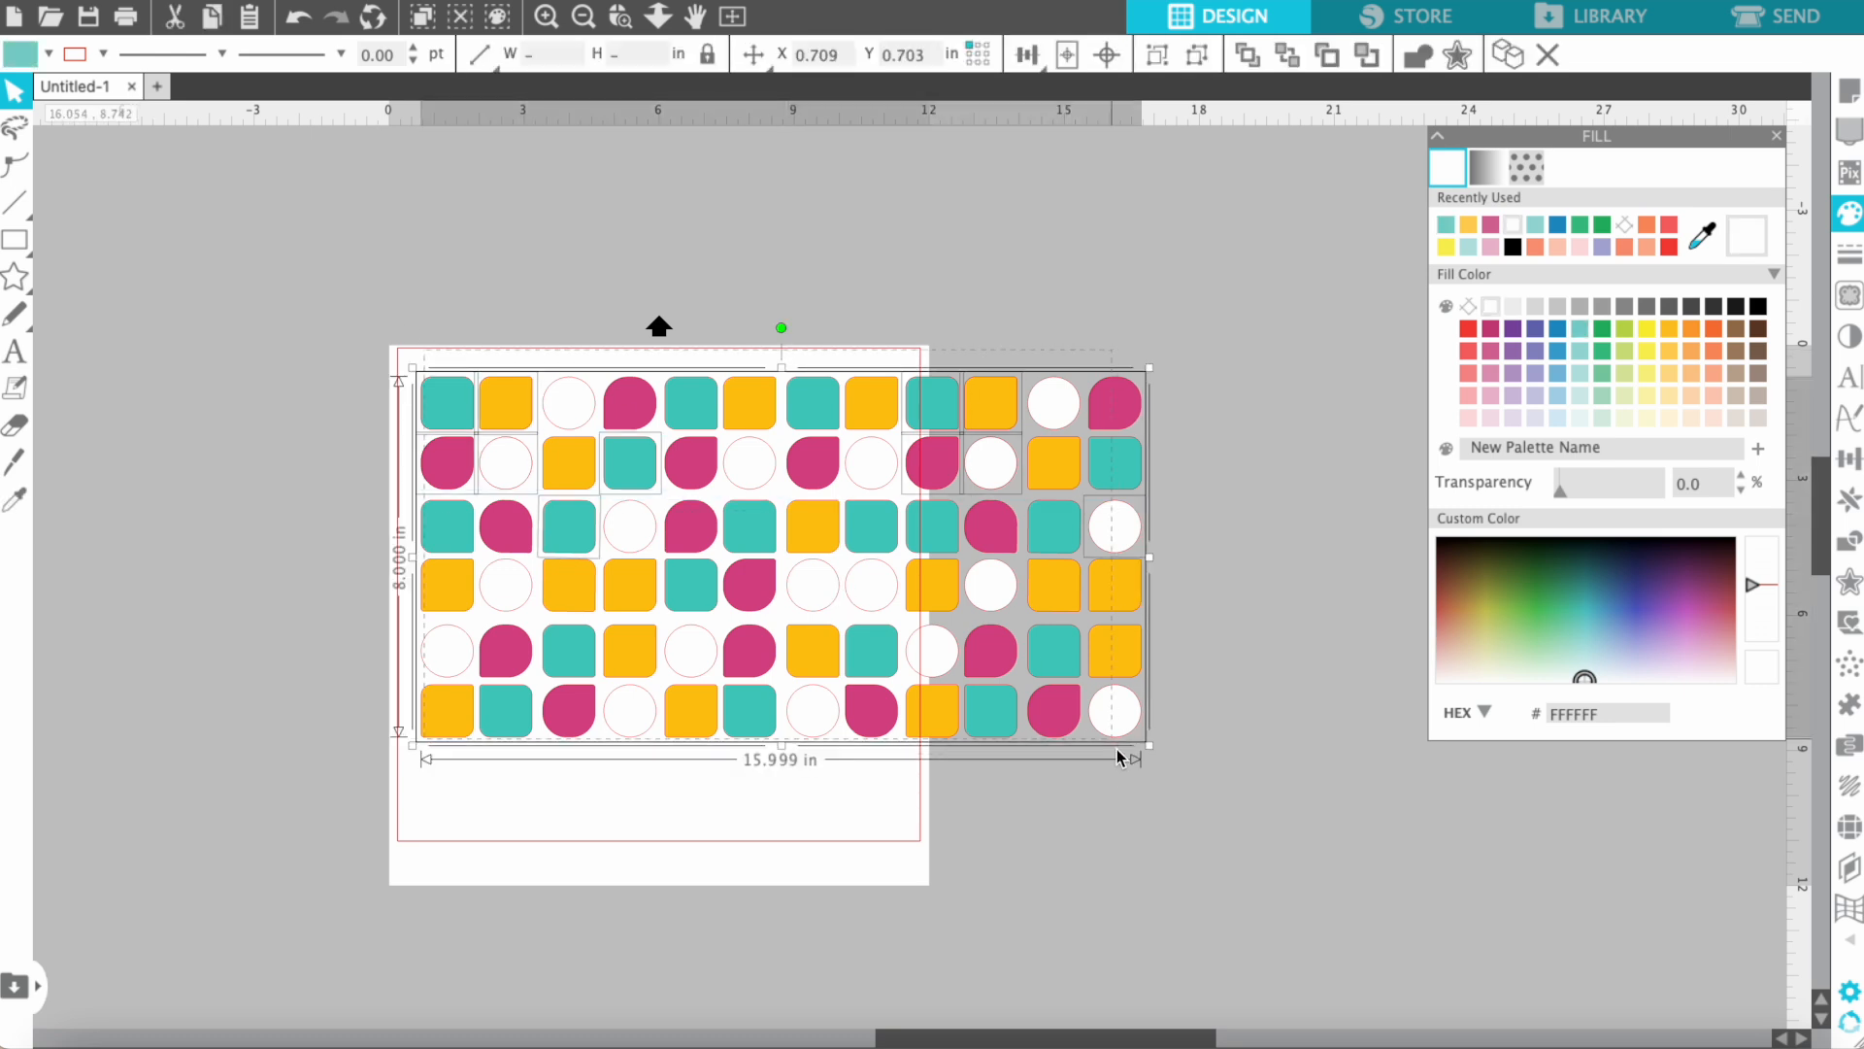
right_click(1116, 735)
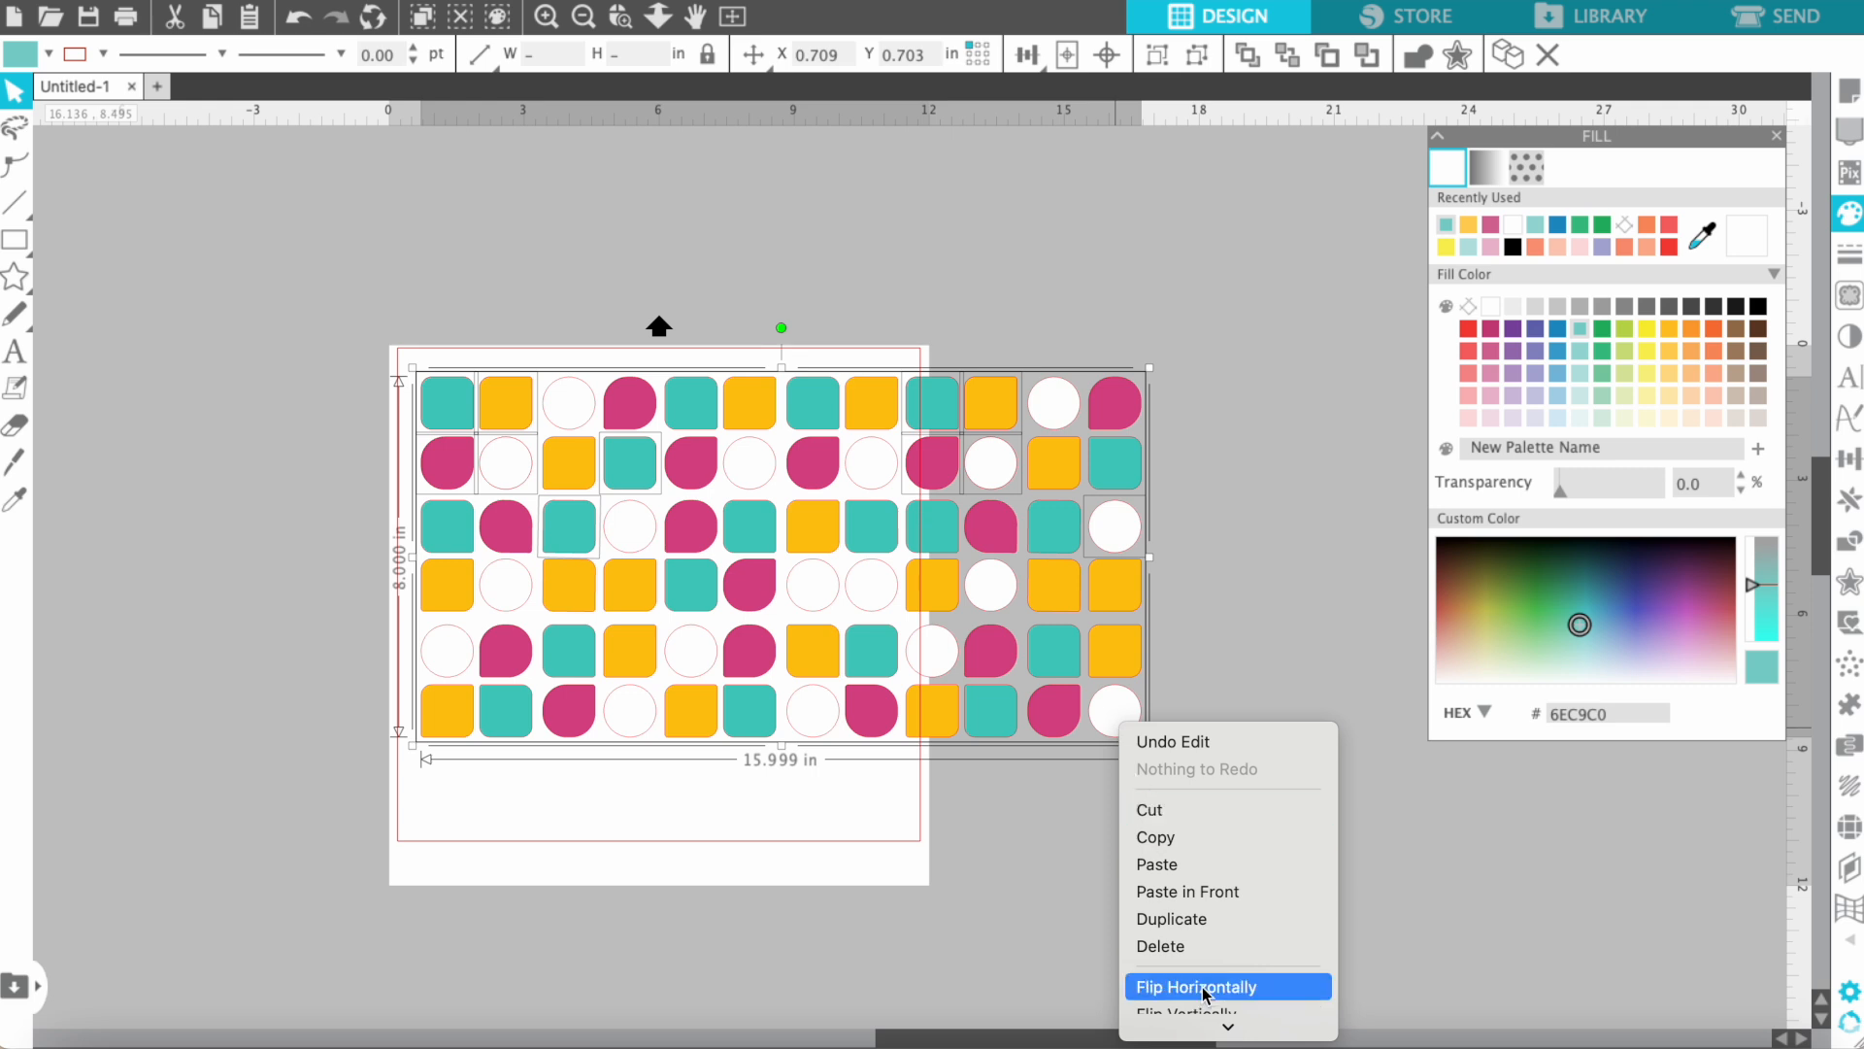
mouse_move(1225, 1027)
left_click(1178, 823)
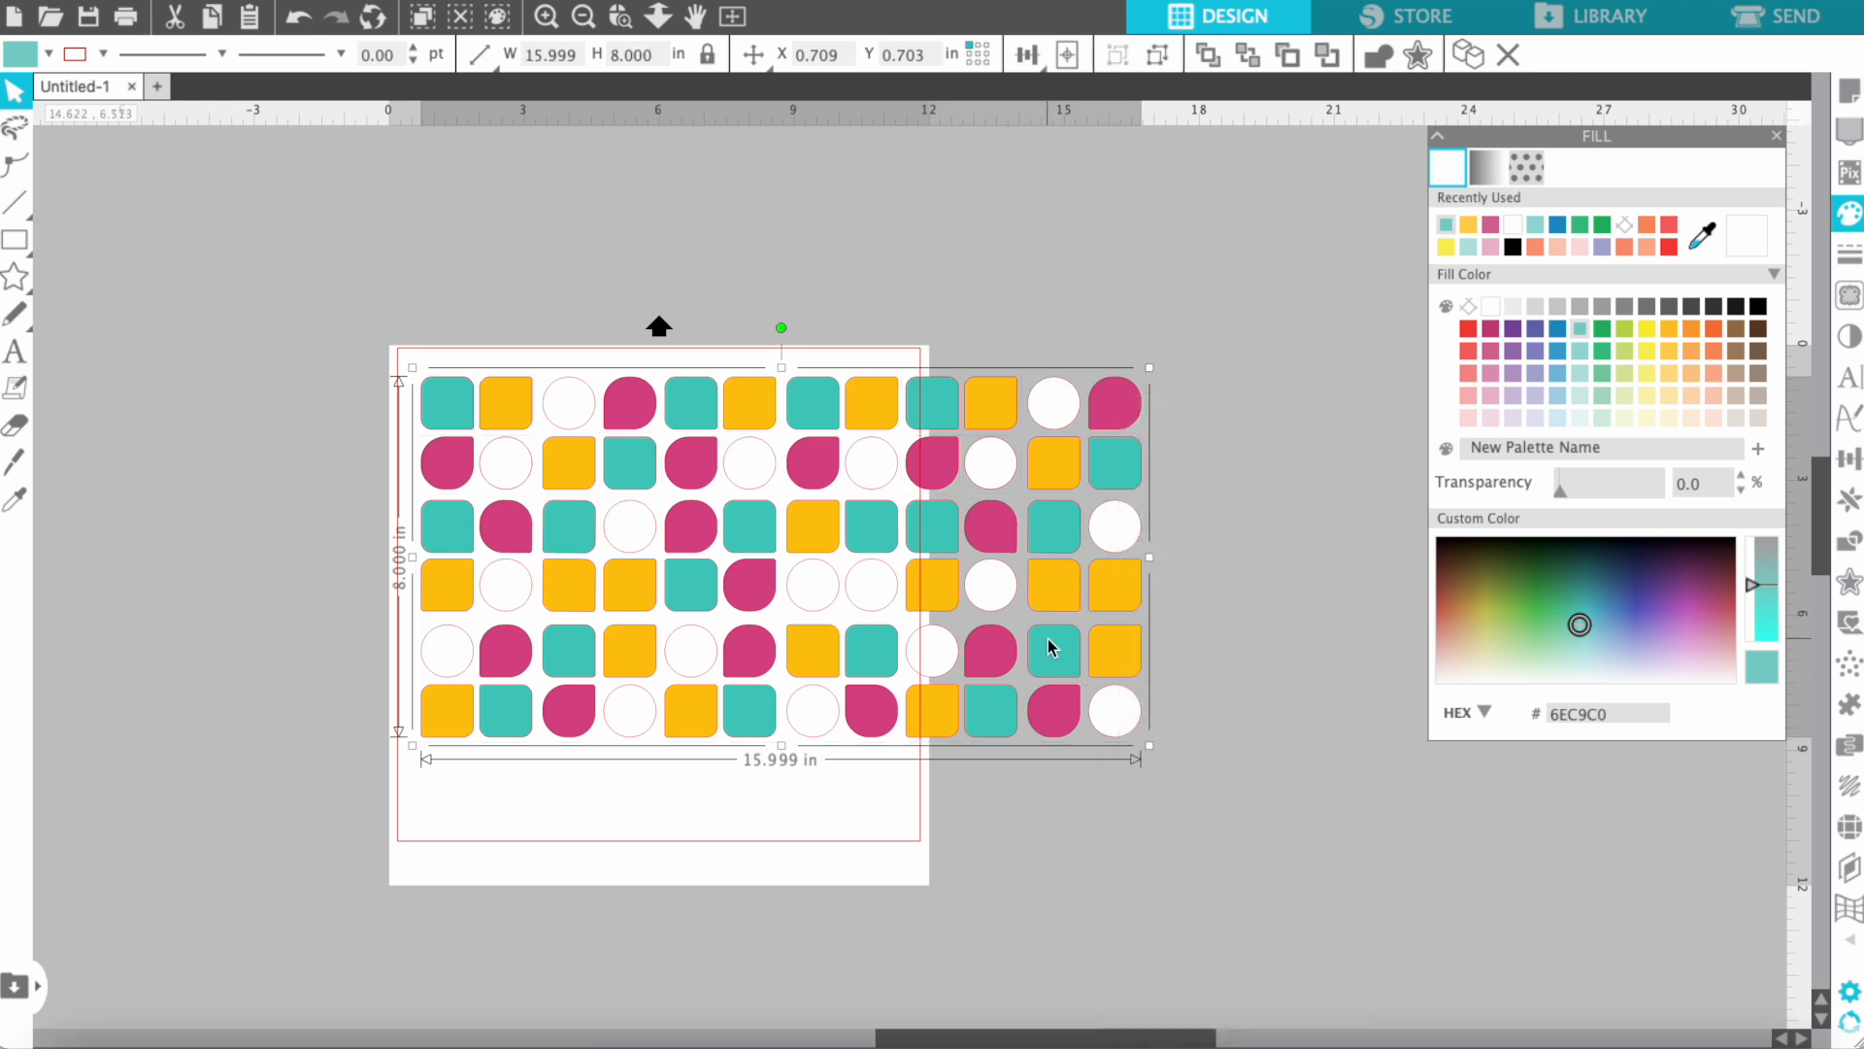
left_click(1047, 918)
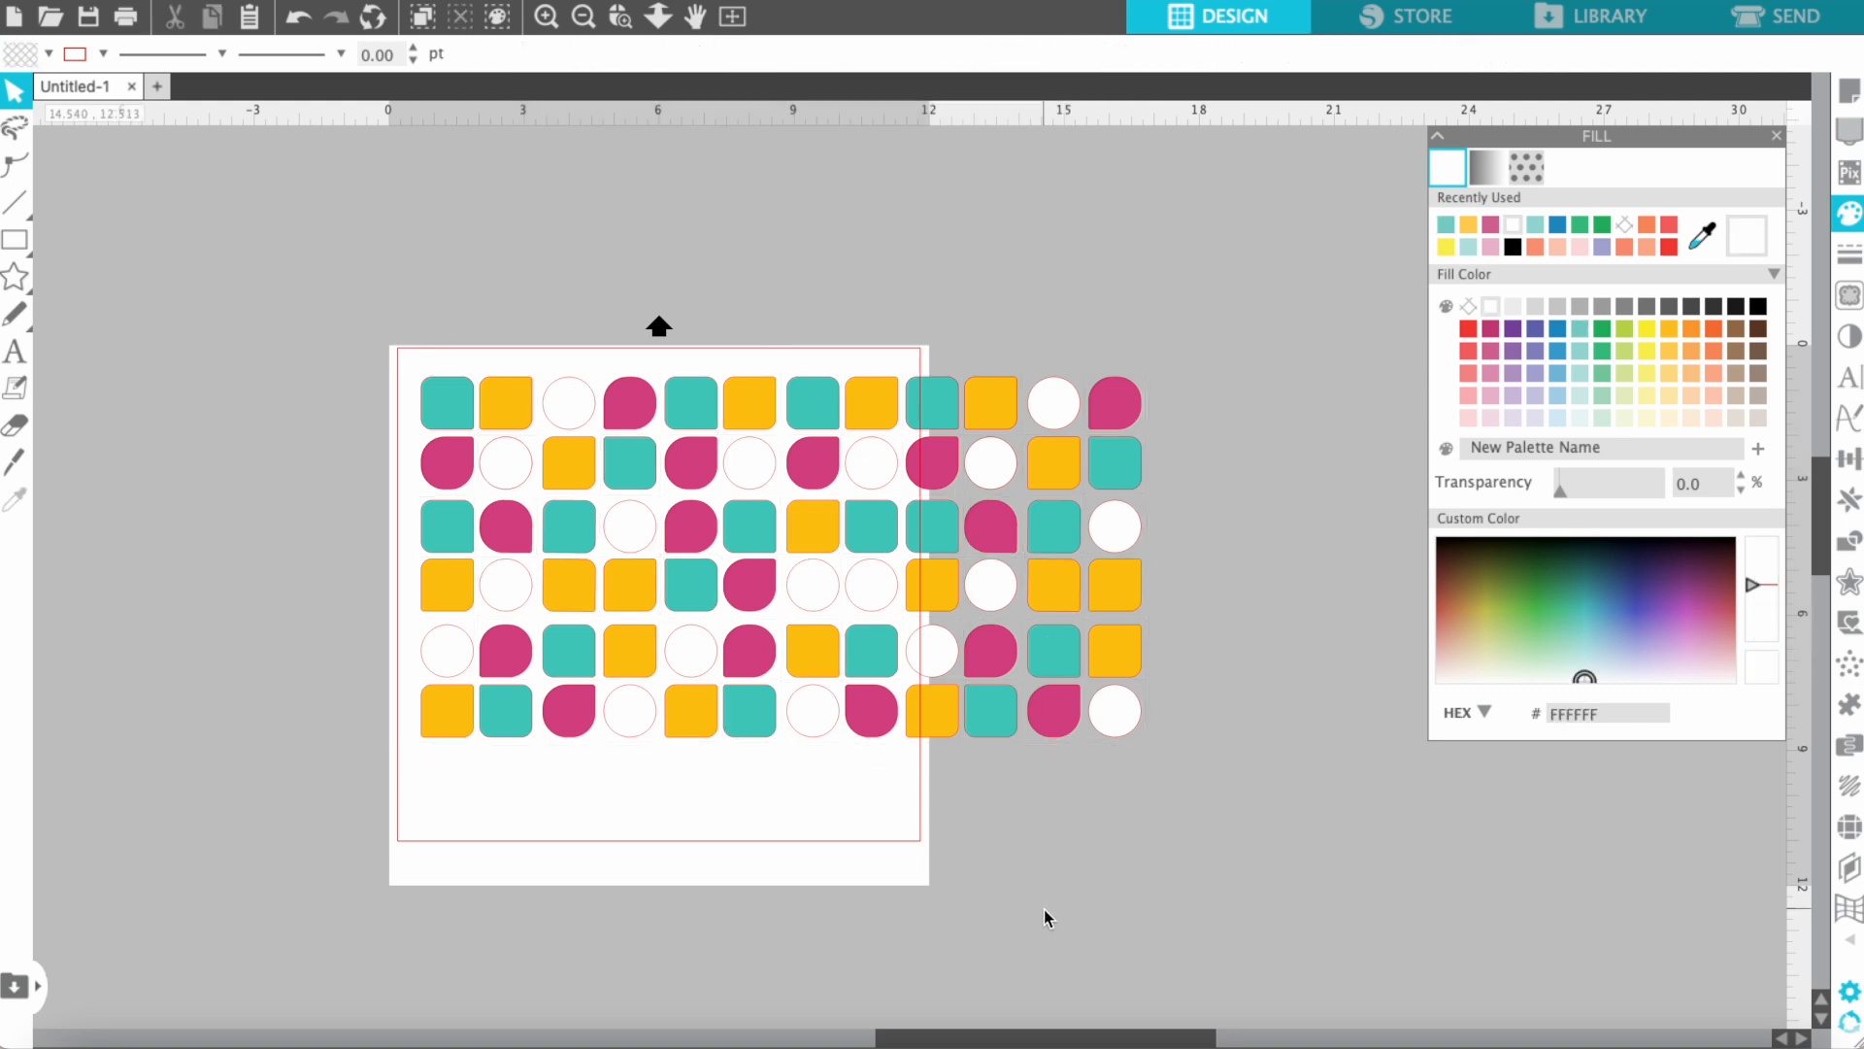
Step: Move the pattern's last four columns off the page to the upper right, leaving the first eight columns on the page
left_click_drag(926, 342, 1149, 762)
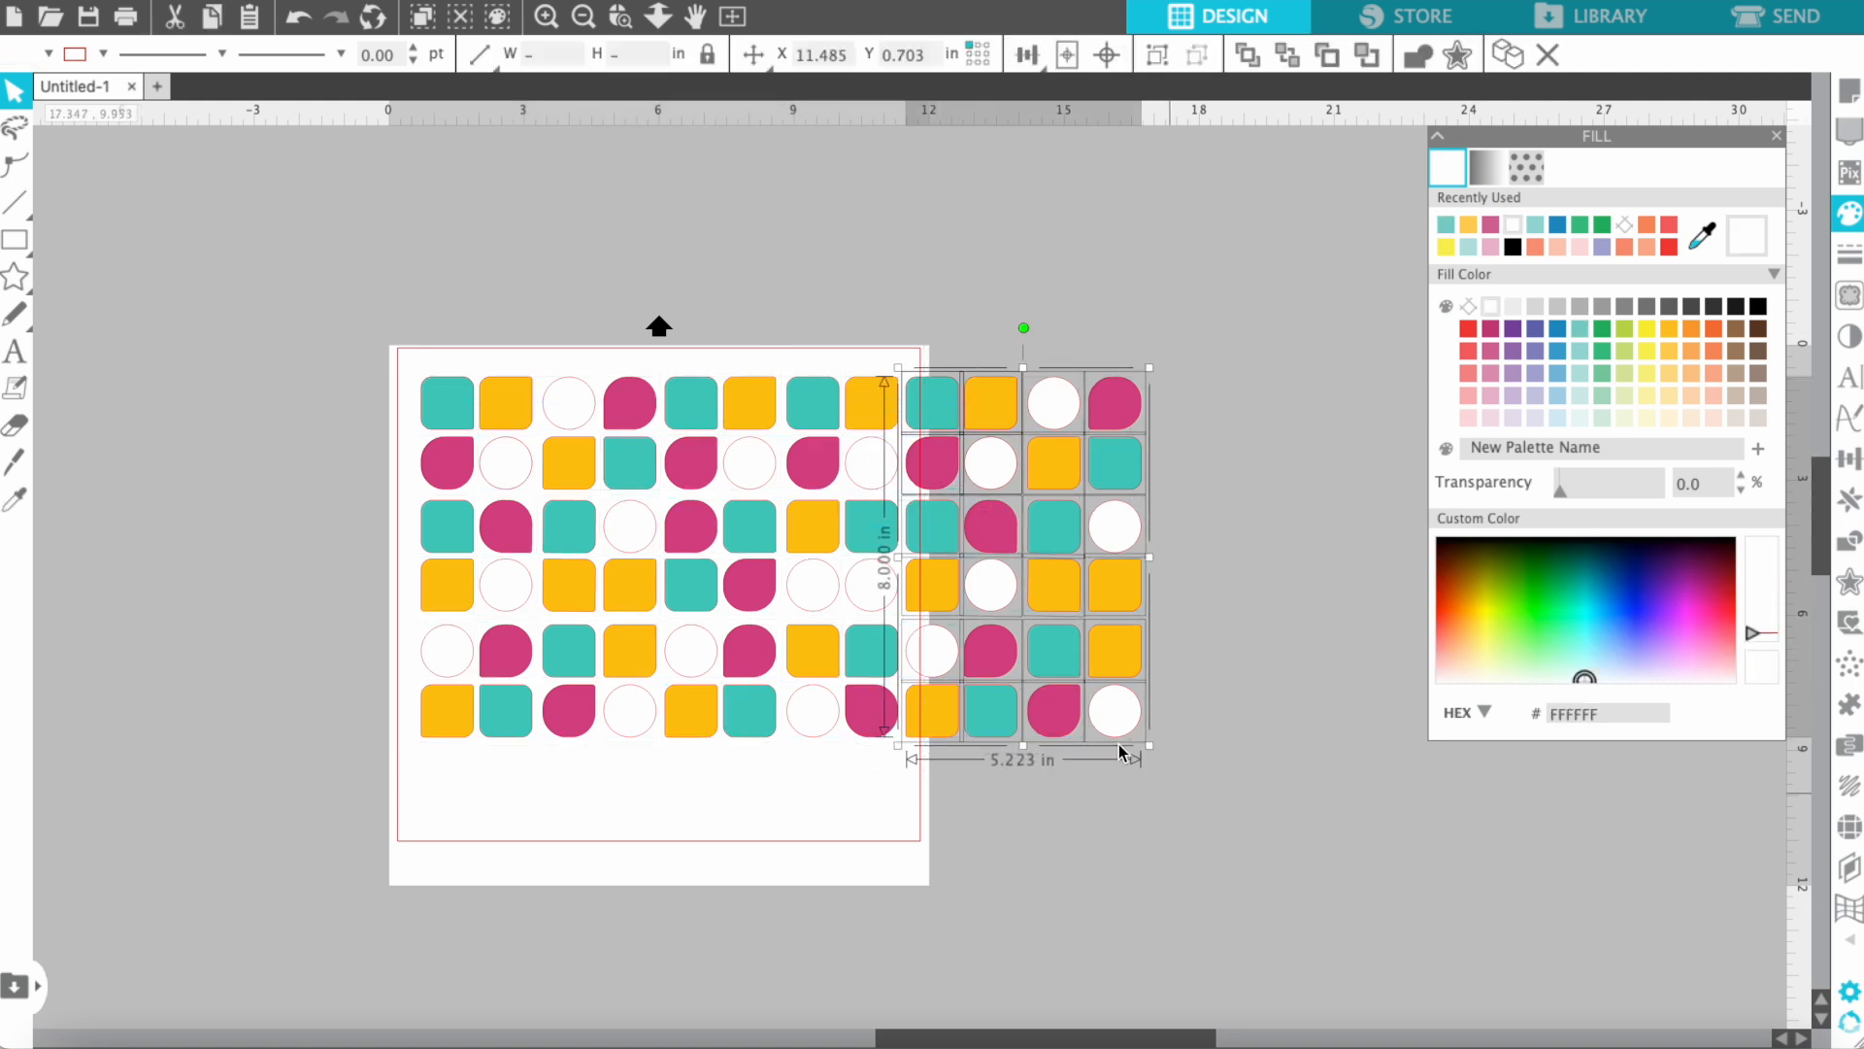
left_click_drag(951, 589, 1194, 375)
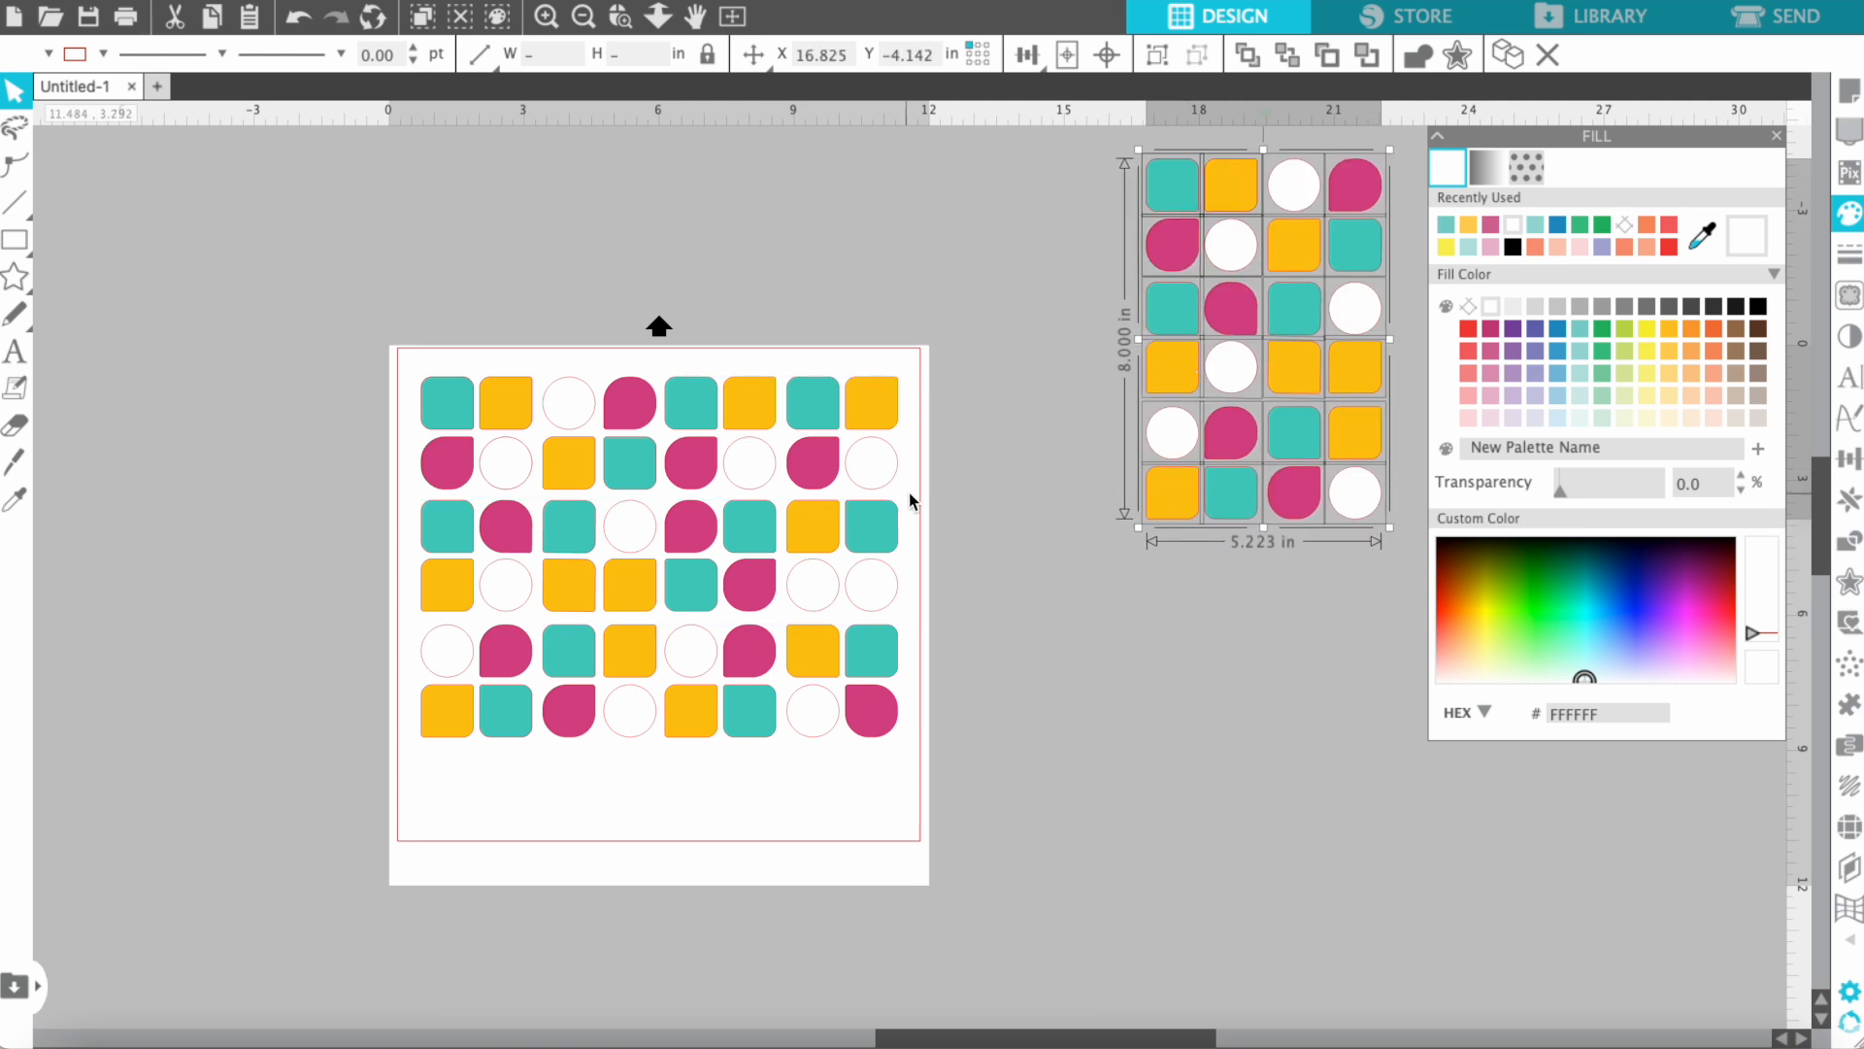
left_click(940, 491)
Step: Group the white circles in the eight columns of the pattern on the page
left_click(562, 416)
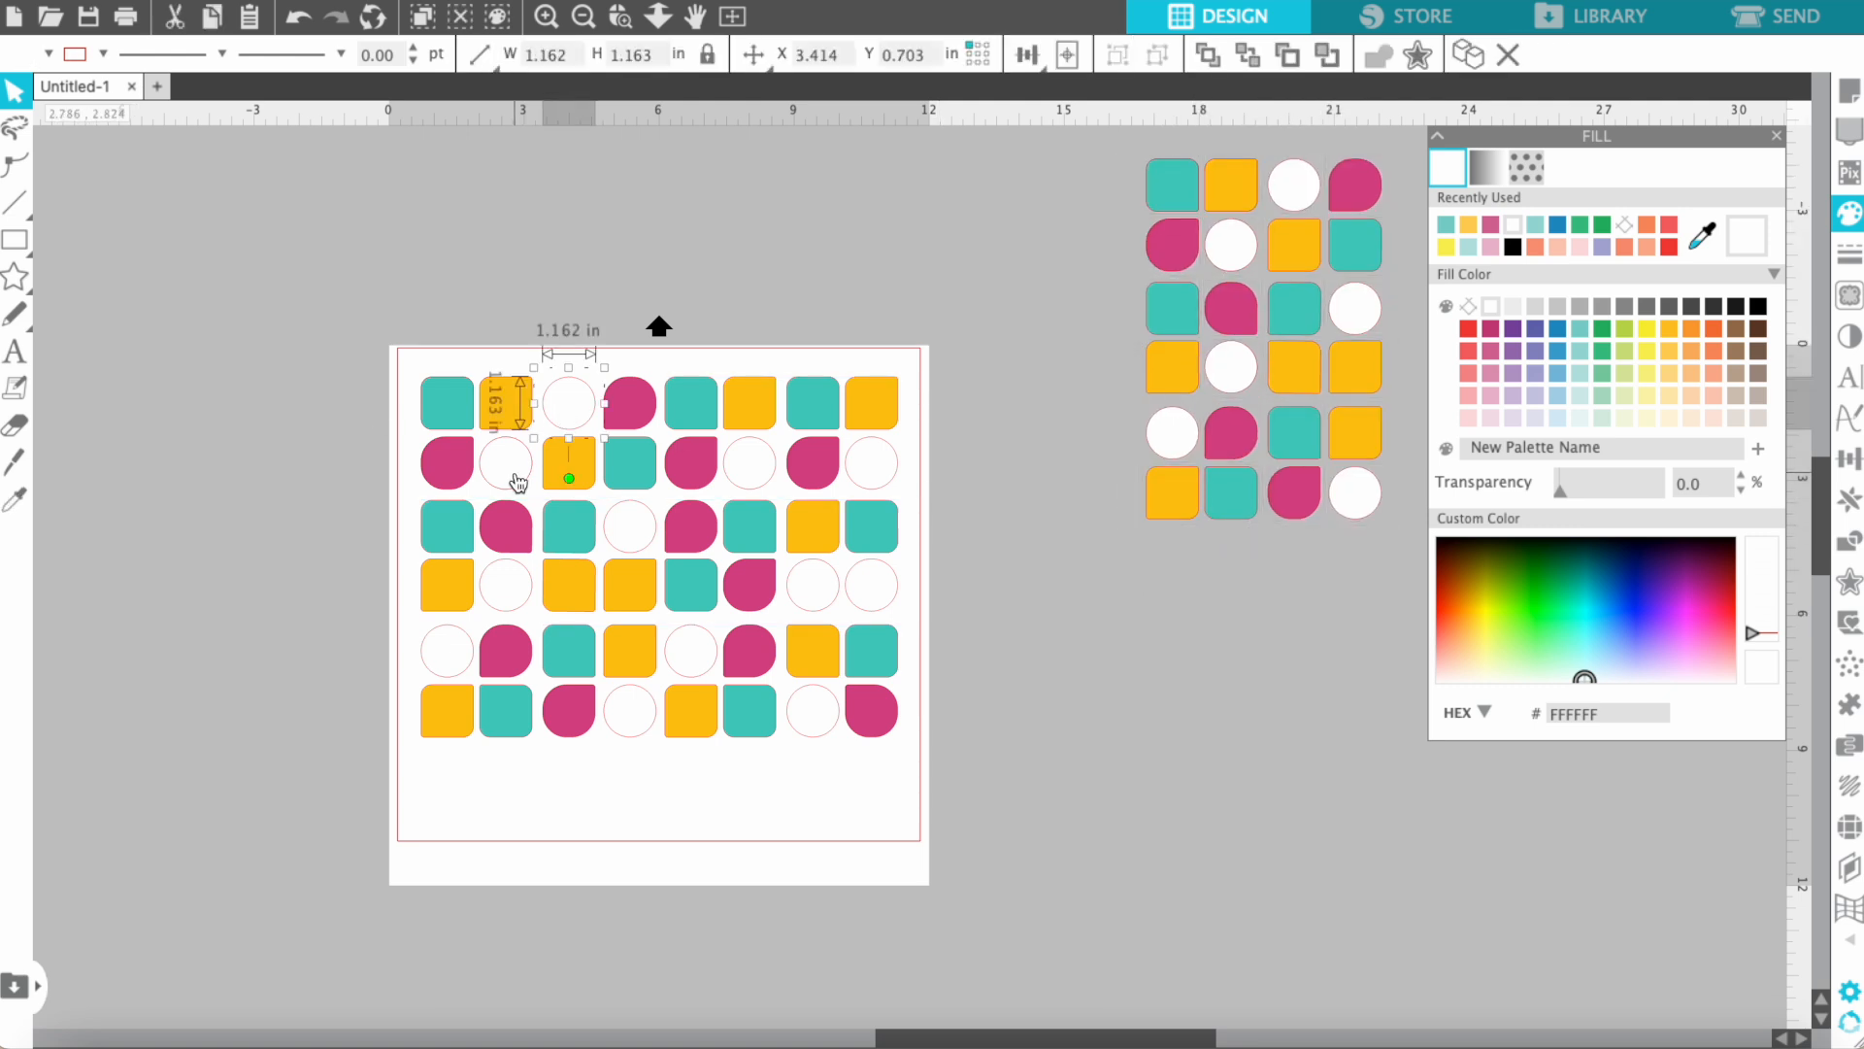
left_click(521, 479, "shift")
left_click(612, 528, "shift")
left_click(520, 594, "shift")
left_click(446, 664, "shift")
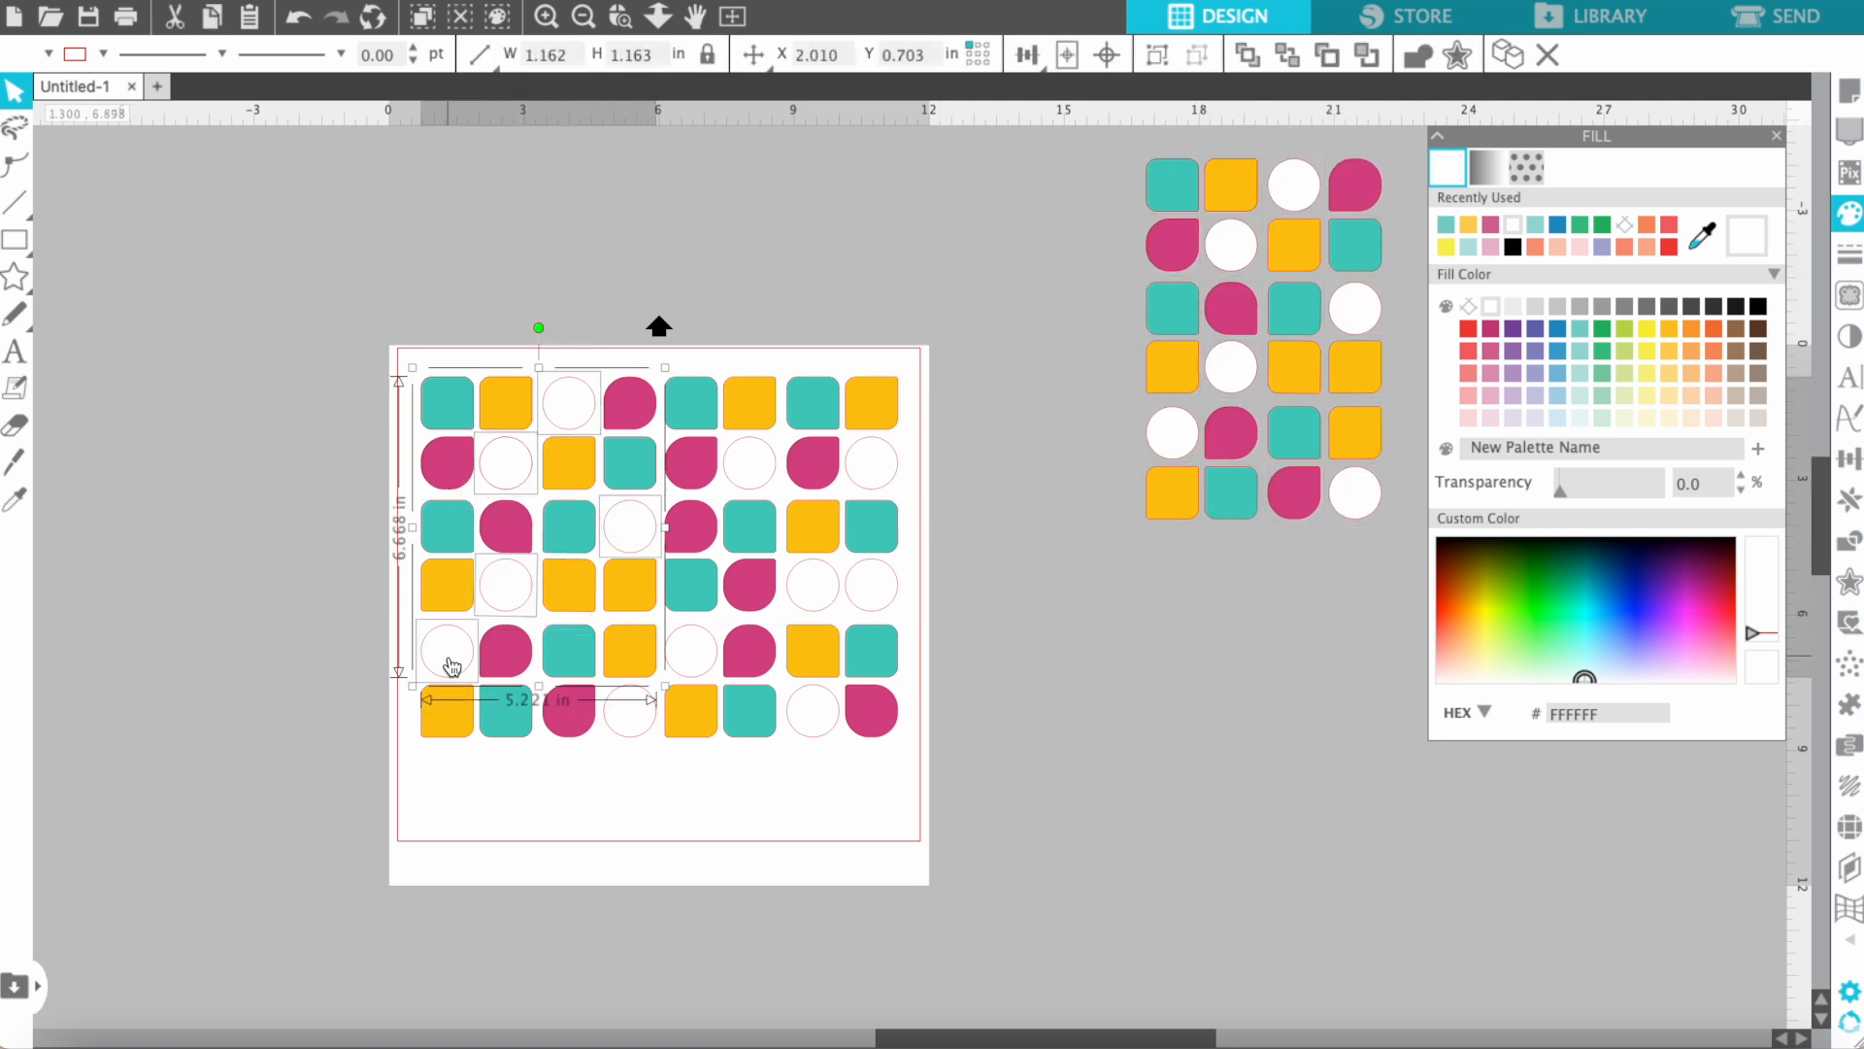
left_click(629, 721, "shift")
left_click(687, 670, "shift")
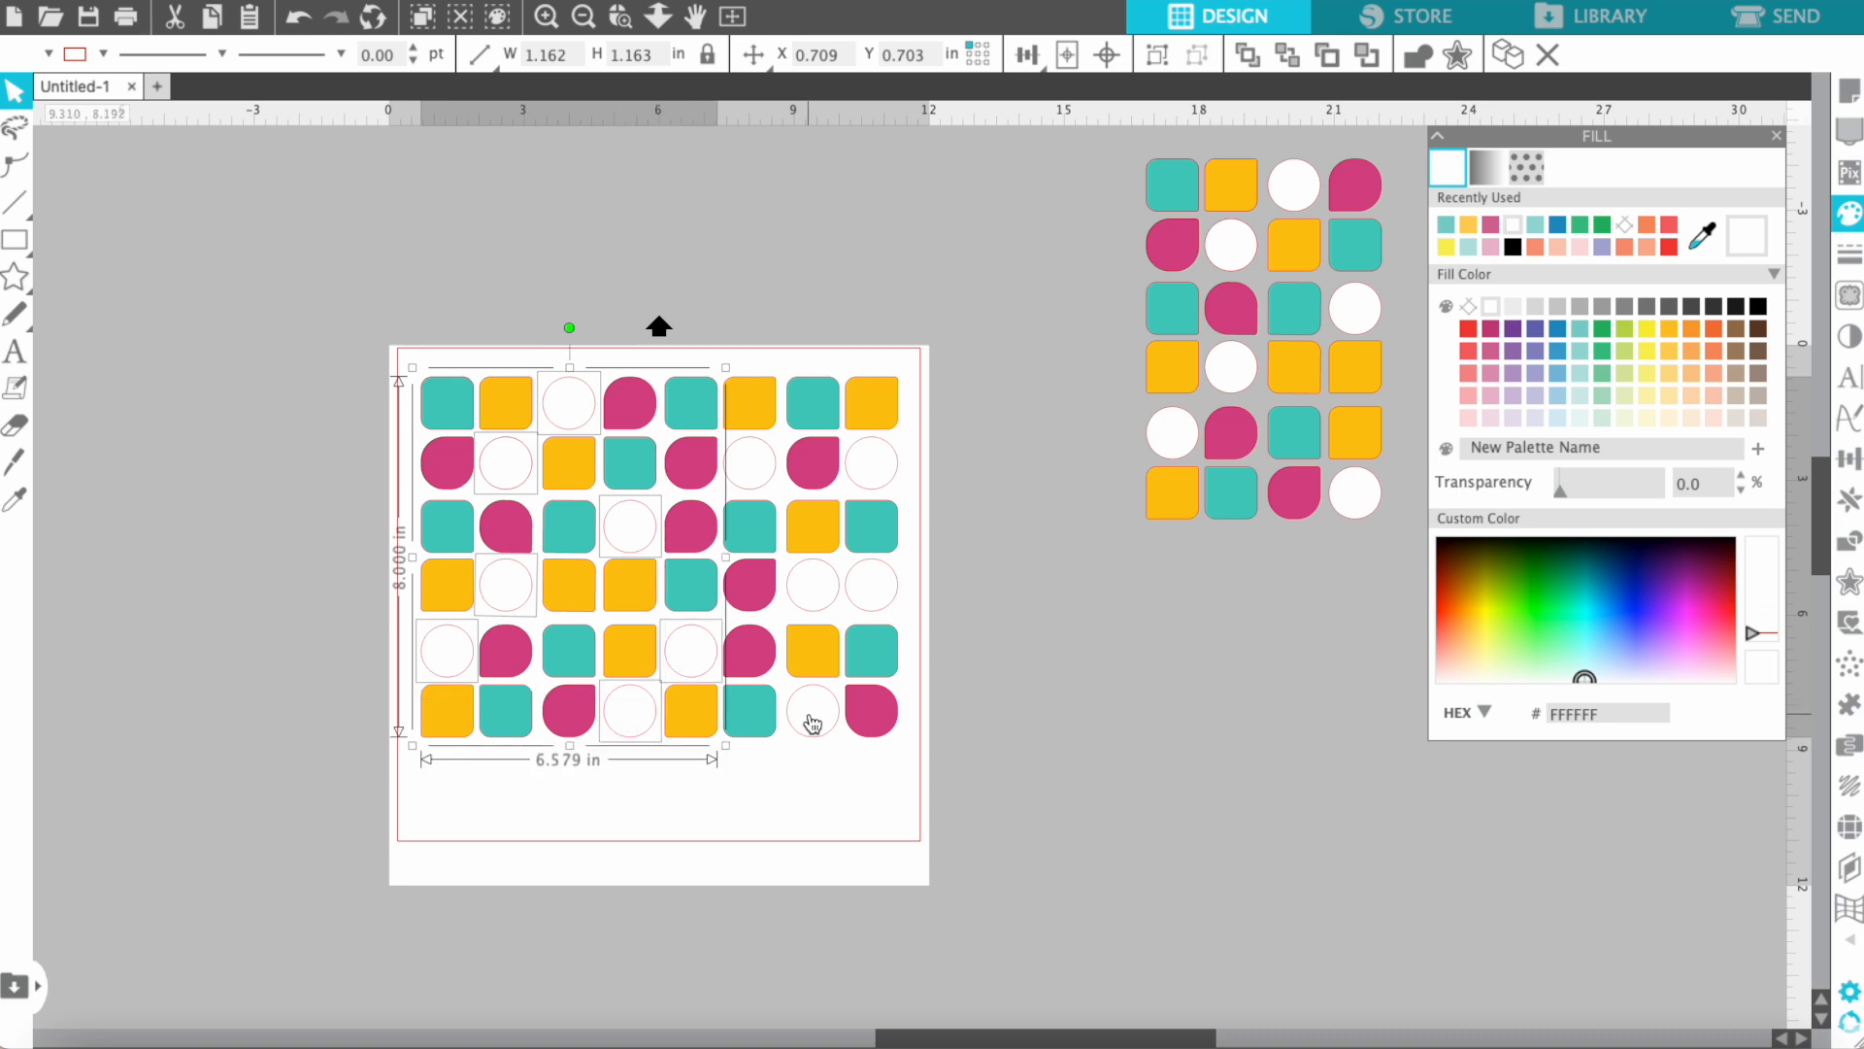
left_click(811, 716, "shift")
left_click(812, 596, "shift")
left_click(868, 600, "shift")
left_click(750, 469, "shift")
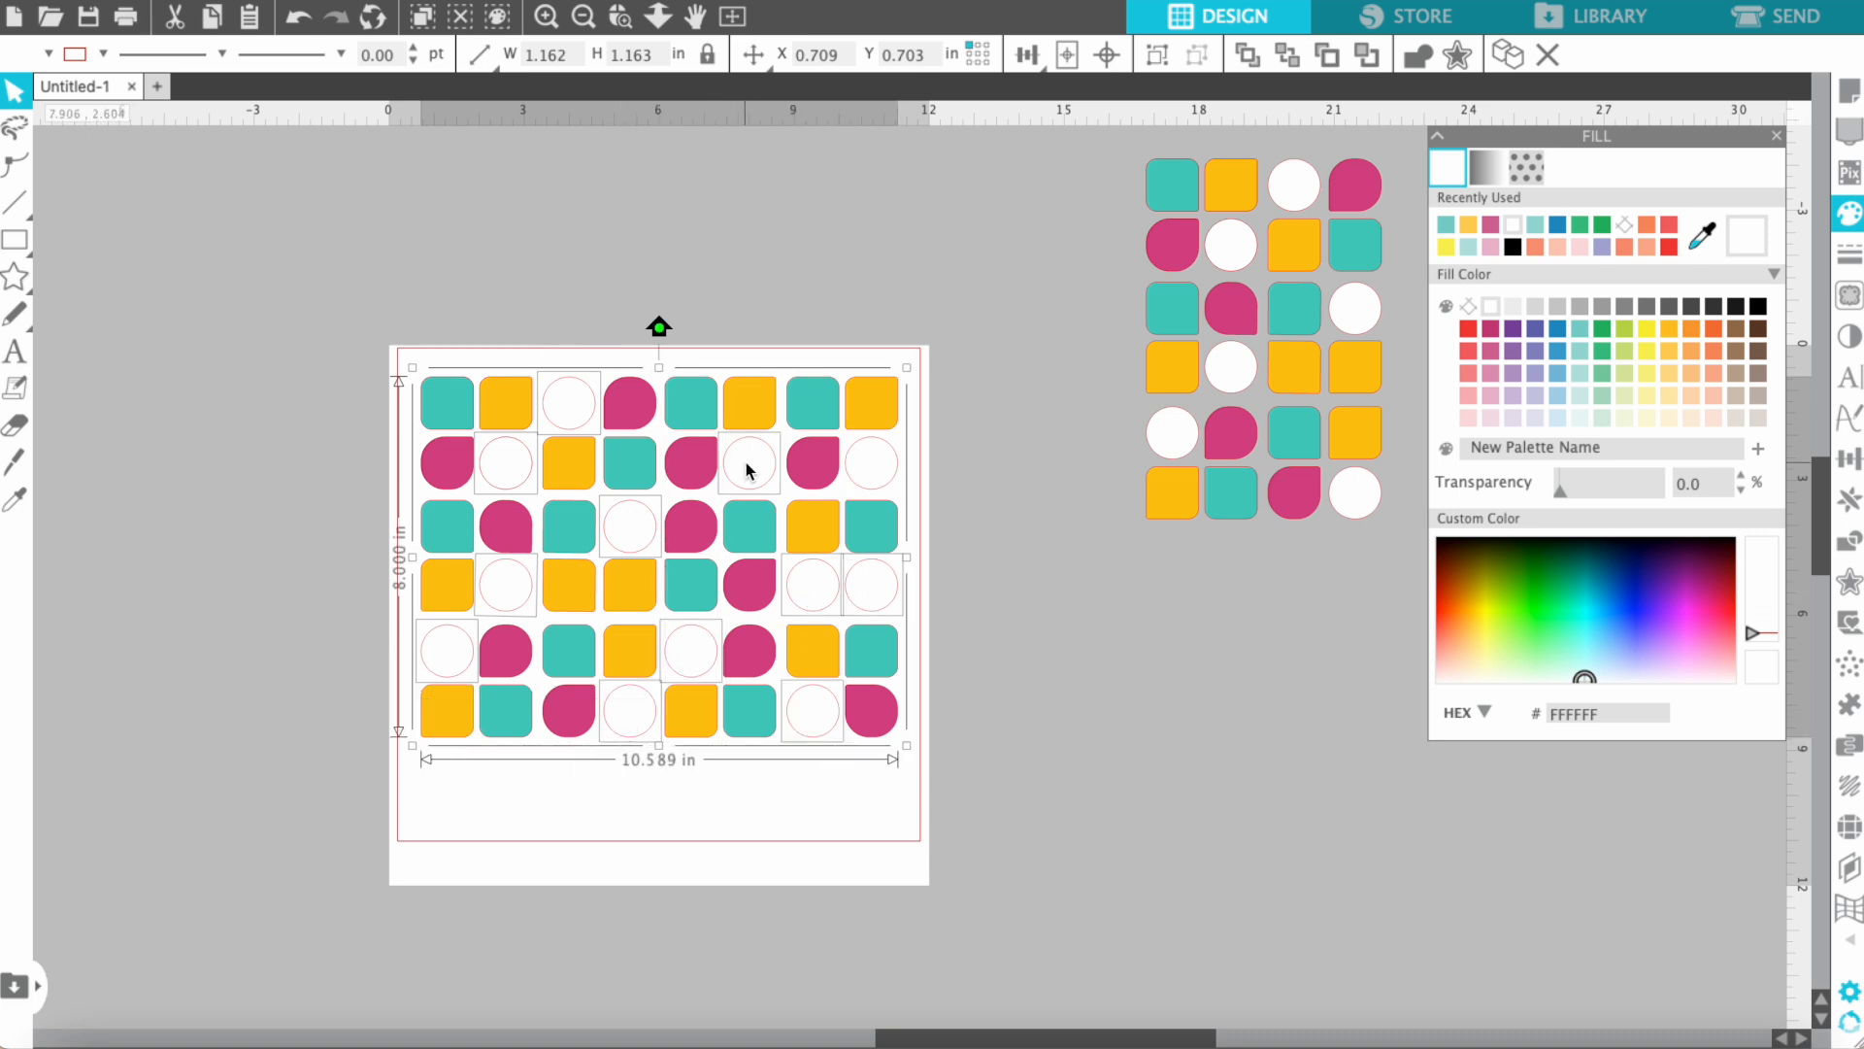
left_click(863, 472, "shift")
key("F11")
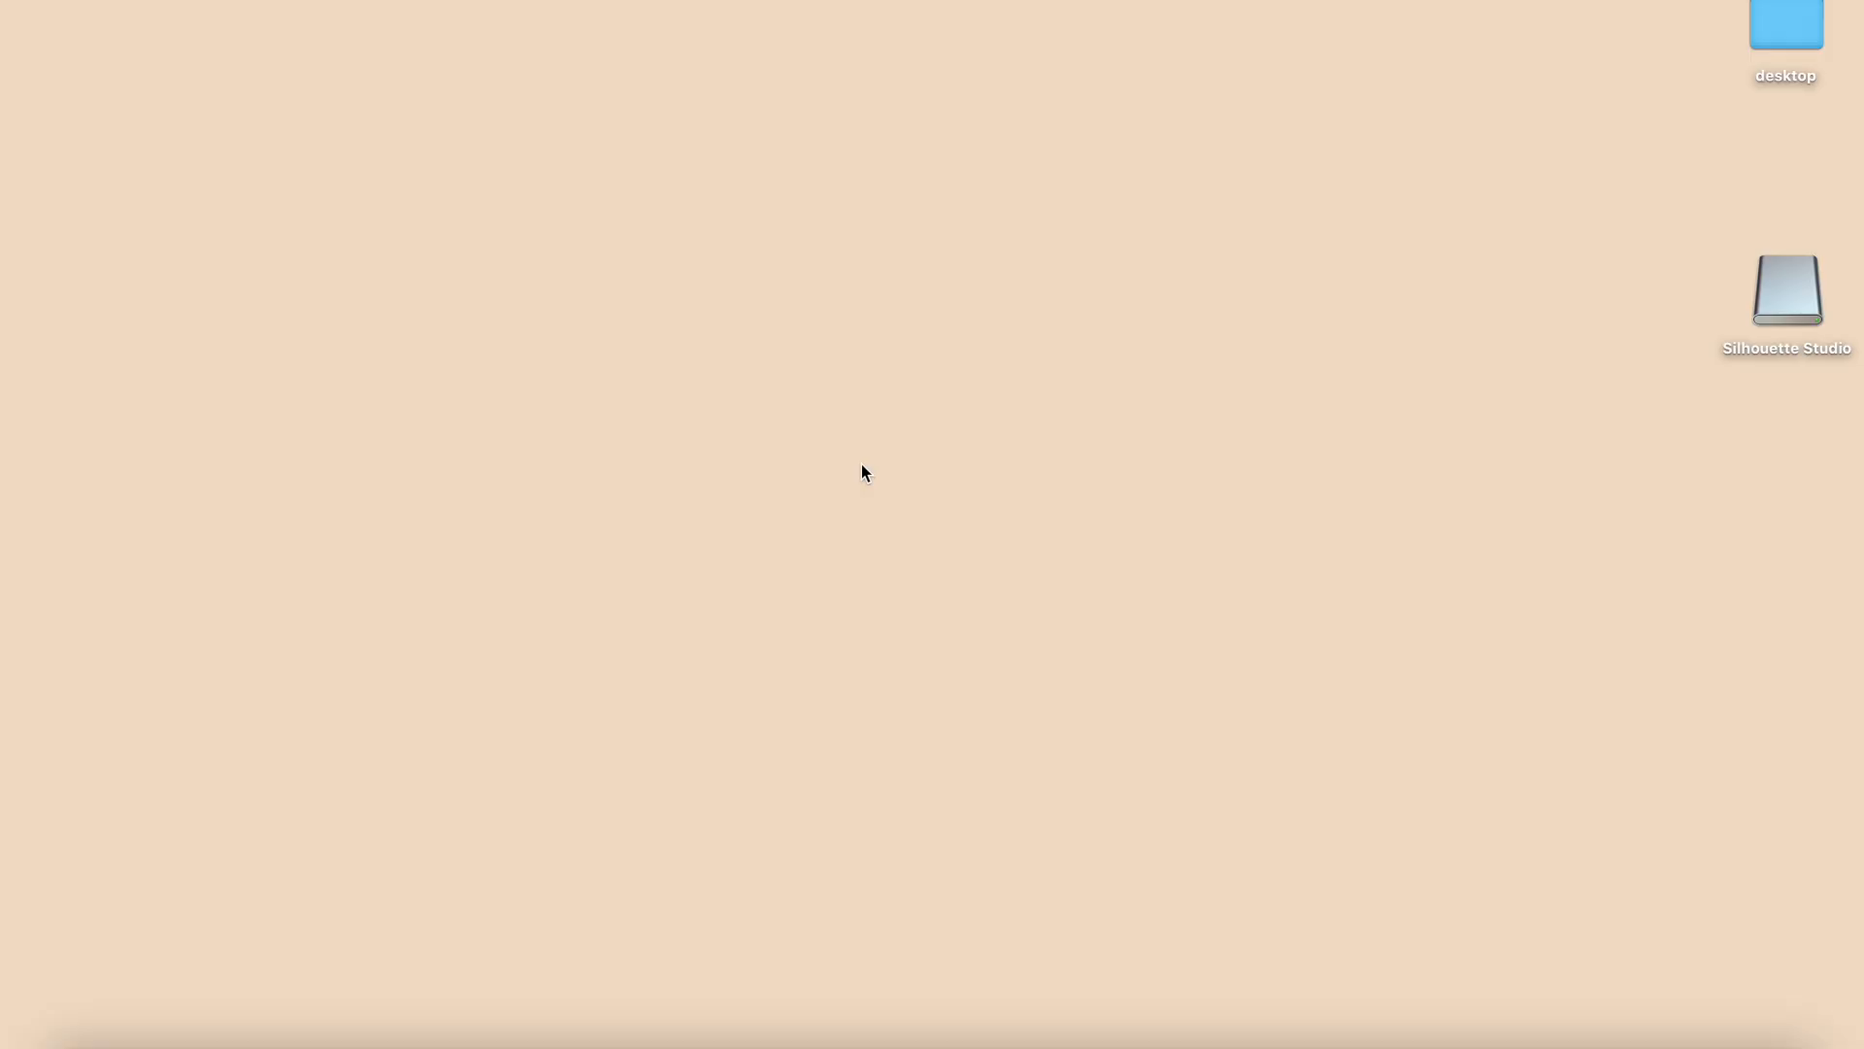
left_click(336, 1047)
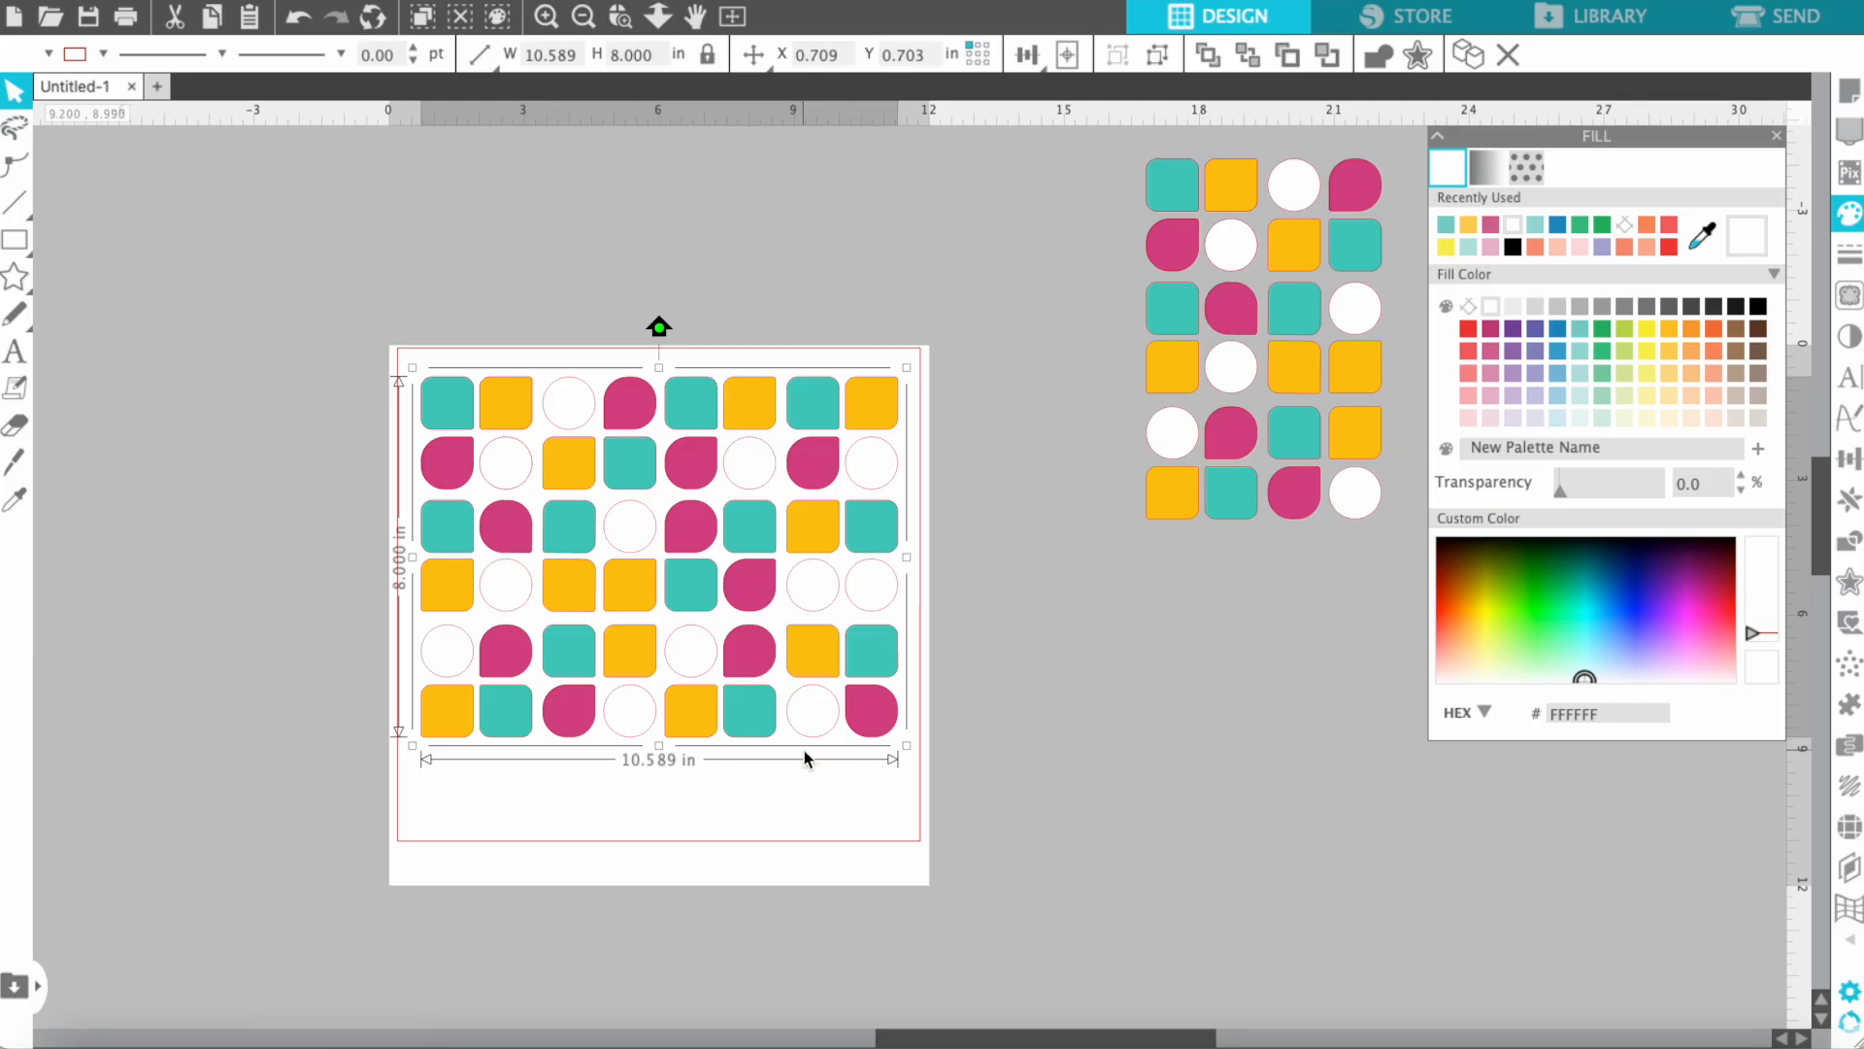
Step: Try moving the page's white circle group out of the pattern, and undo the moves
left_click_drag(508, 469, 995, 807)
key("super+z")
left_click(518, 467)
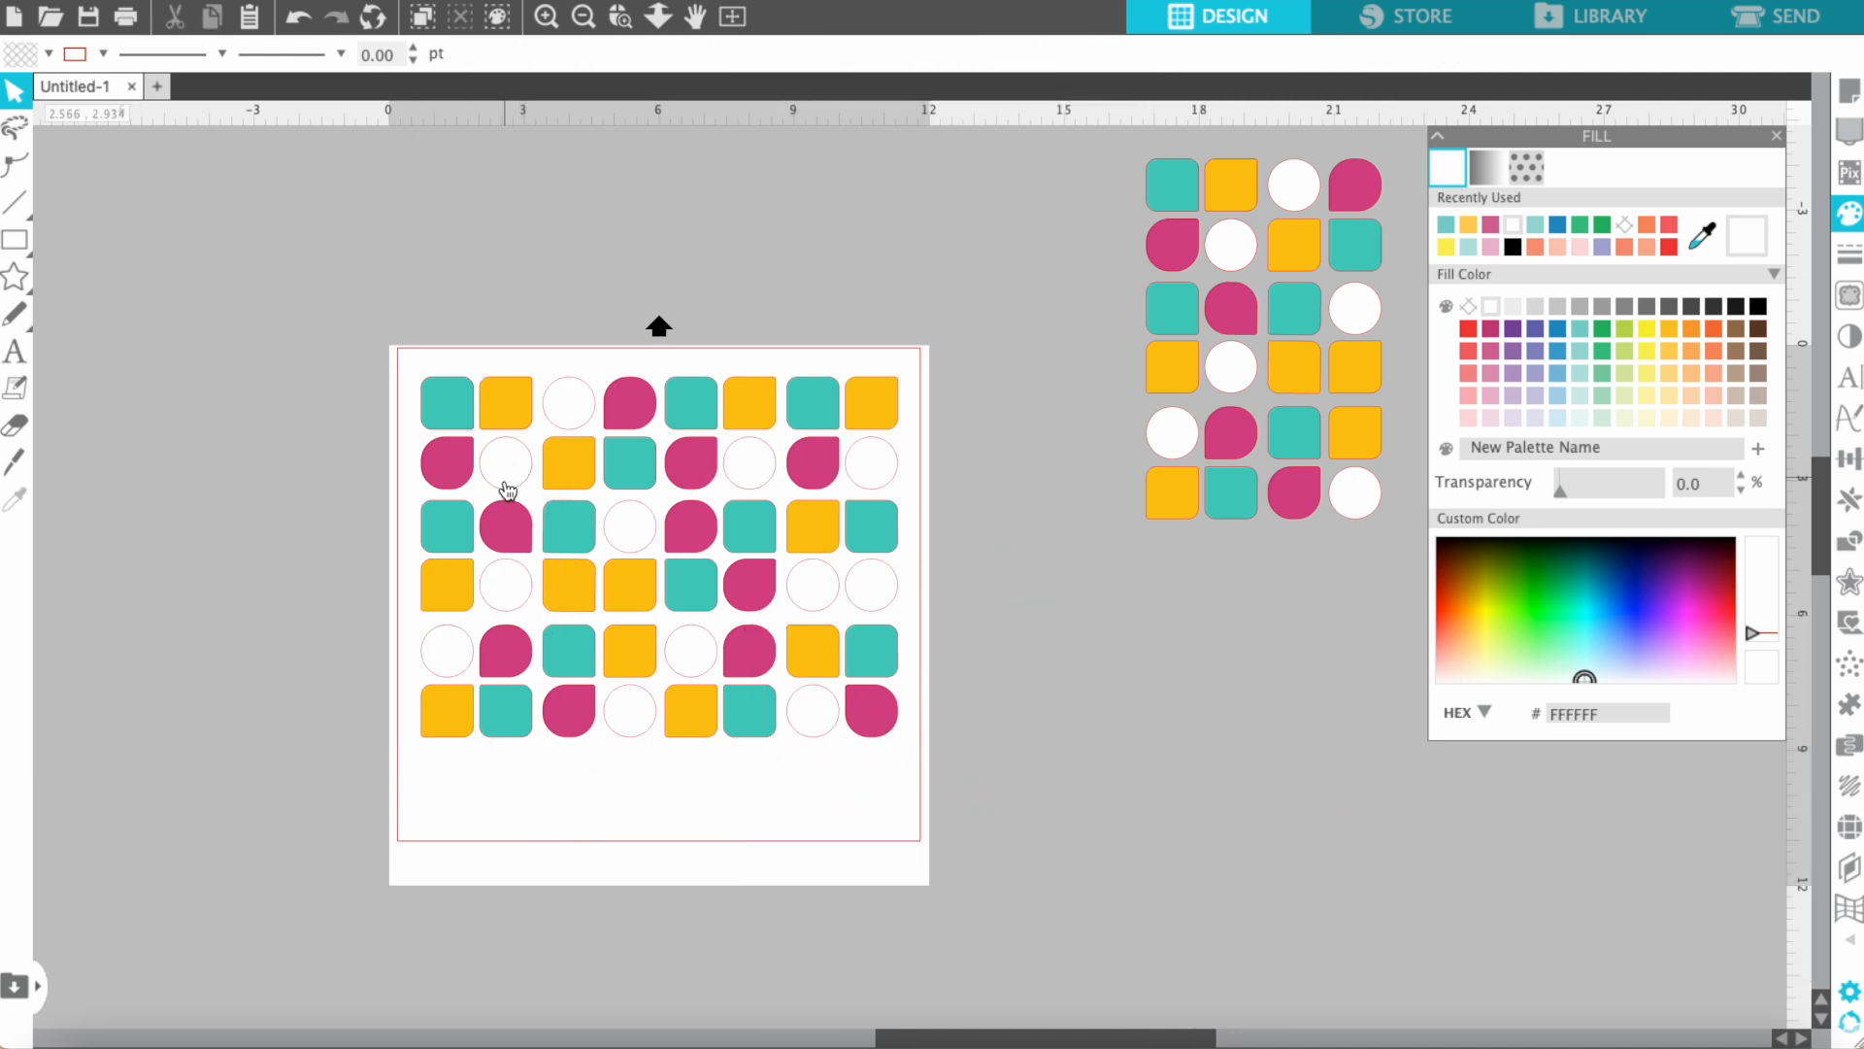
left_click(504, 482)
left_click_drag(521, 481, 607, 526)
key("super+z")
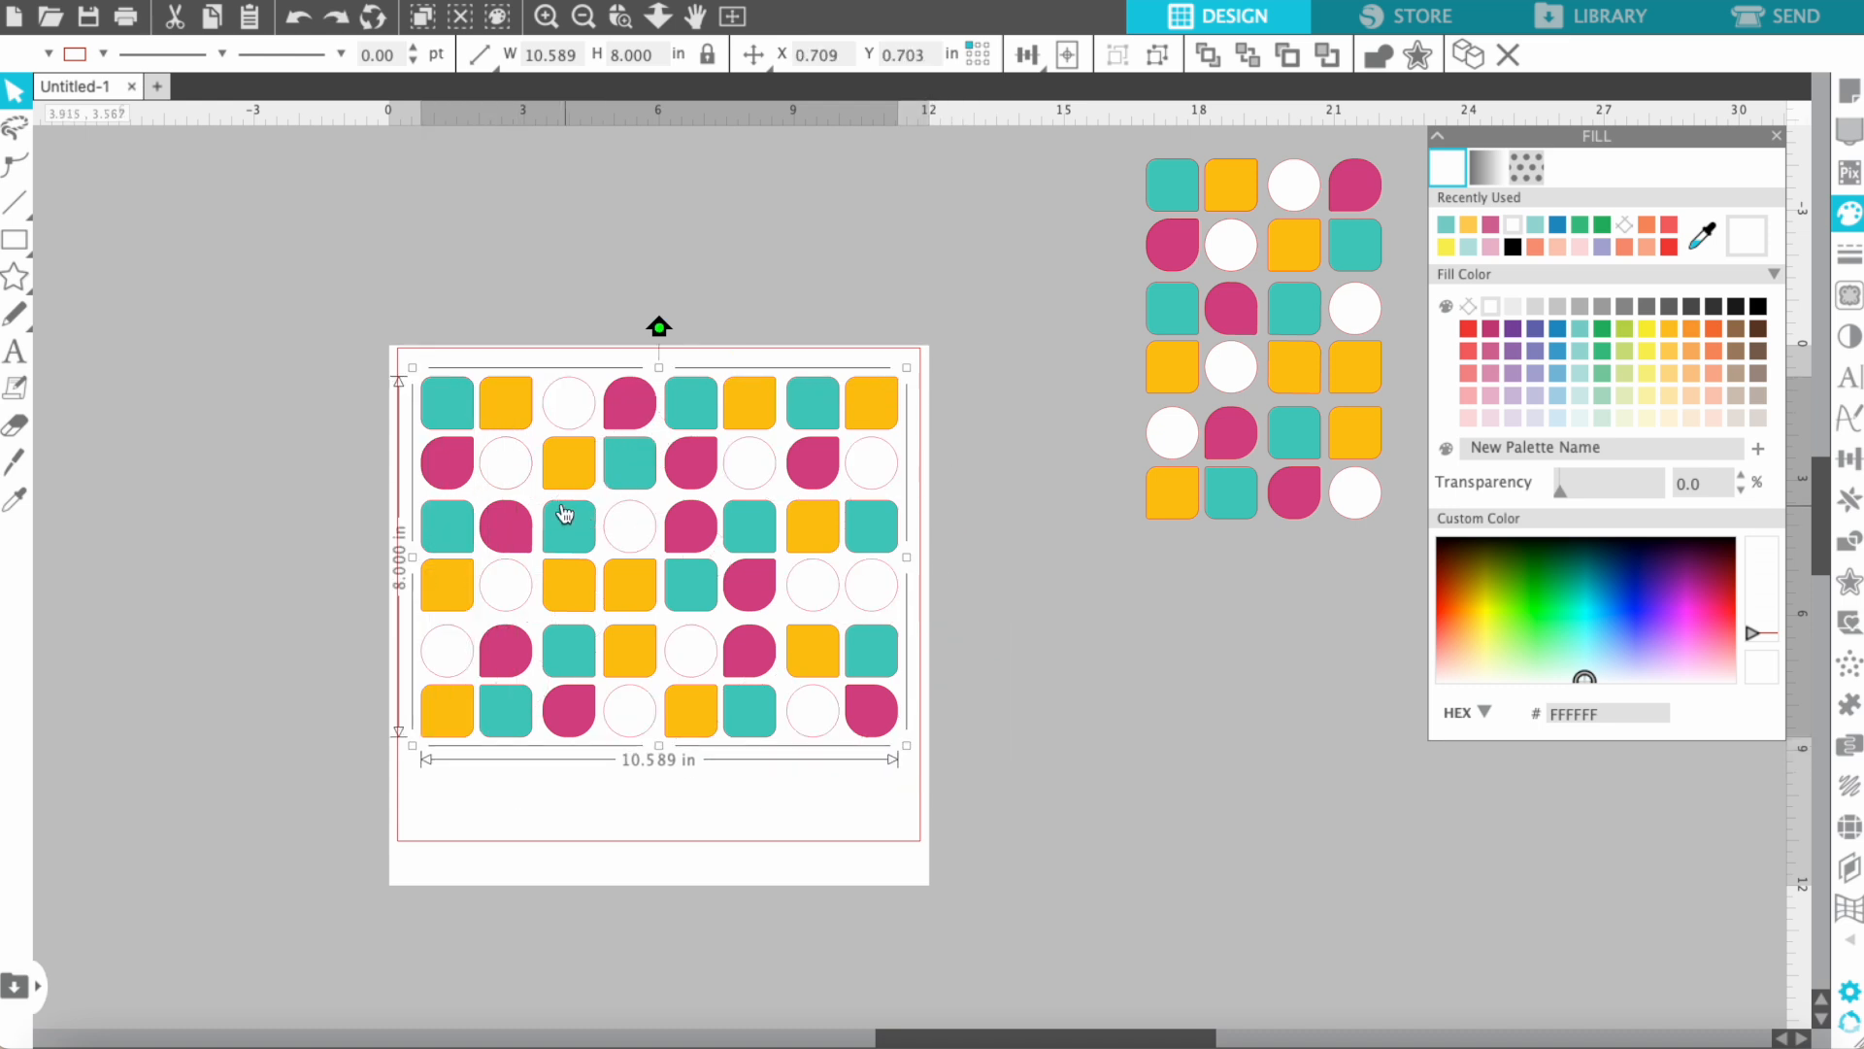
Step: Move the white circle group off the page to the lower right, and delete the duplicate circle left in the second row
left_click_drag(518, 471, 1074, 716)
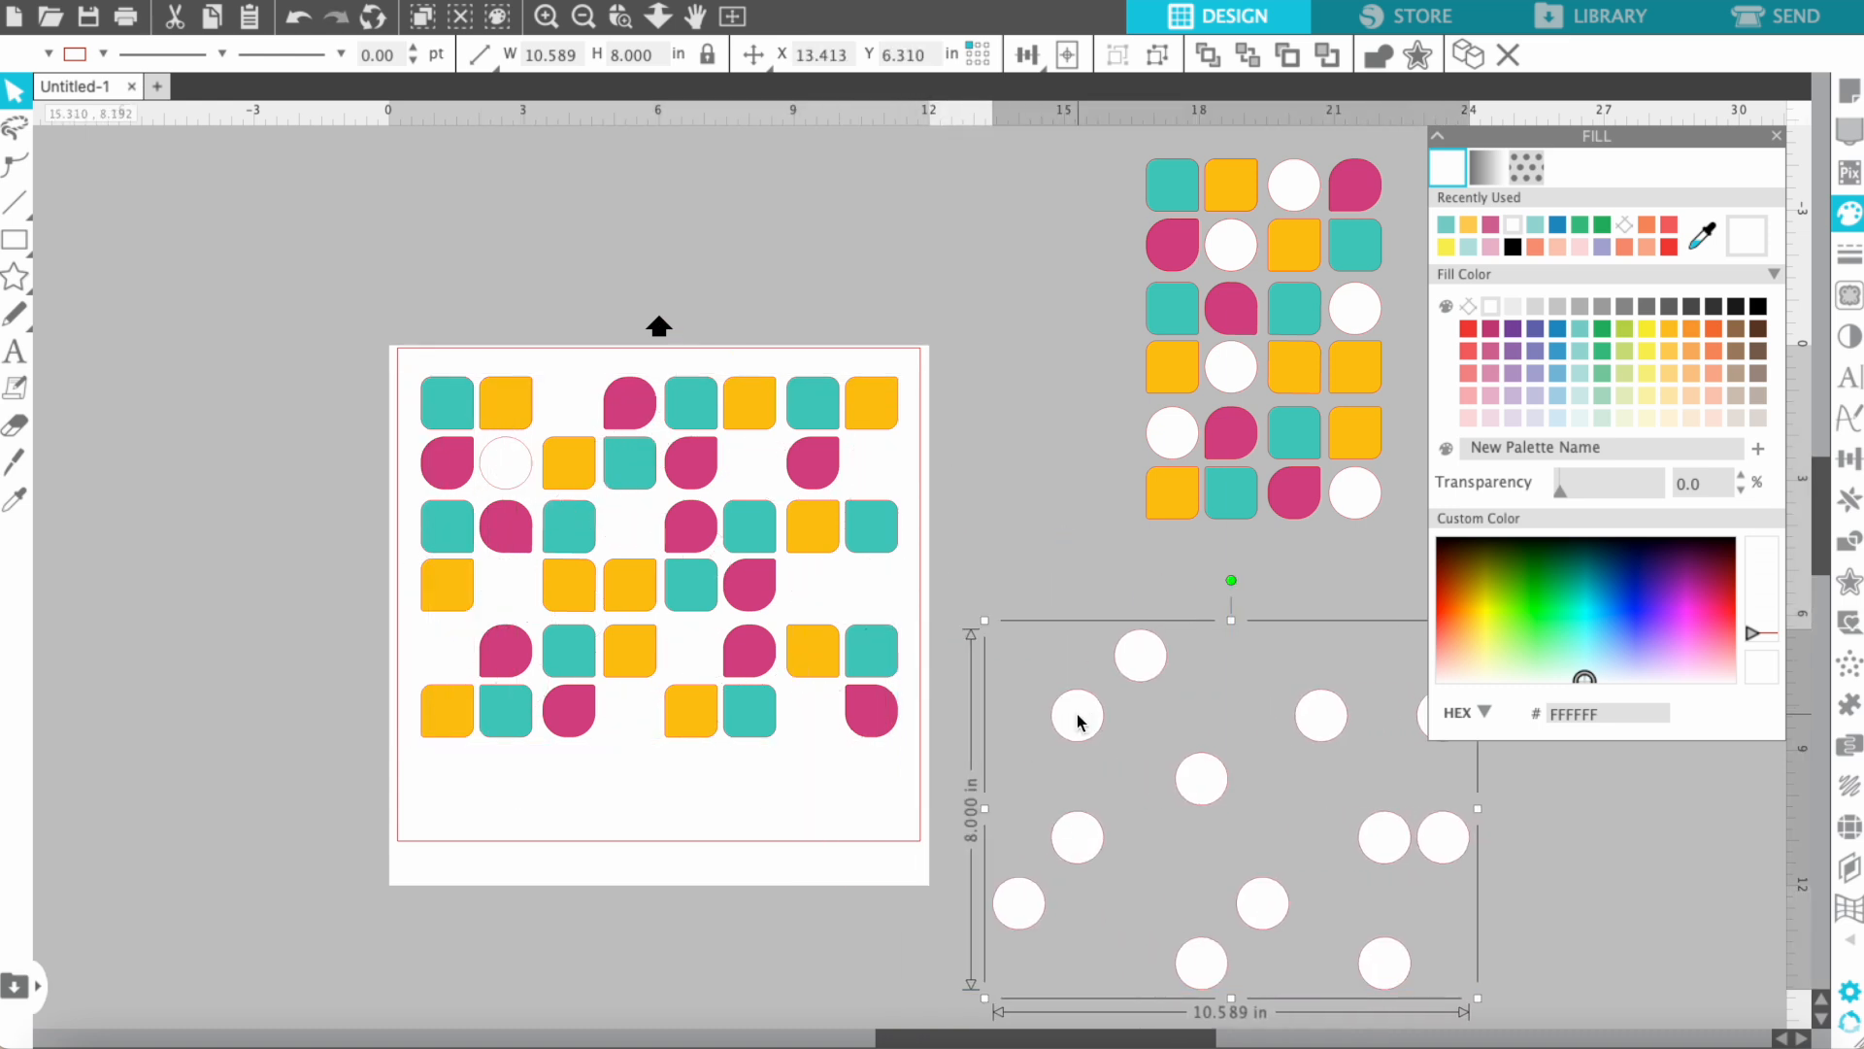
left_click(531, 460)
key("Delete")
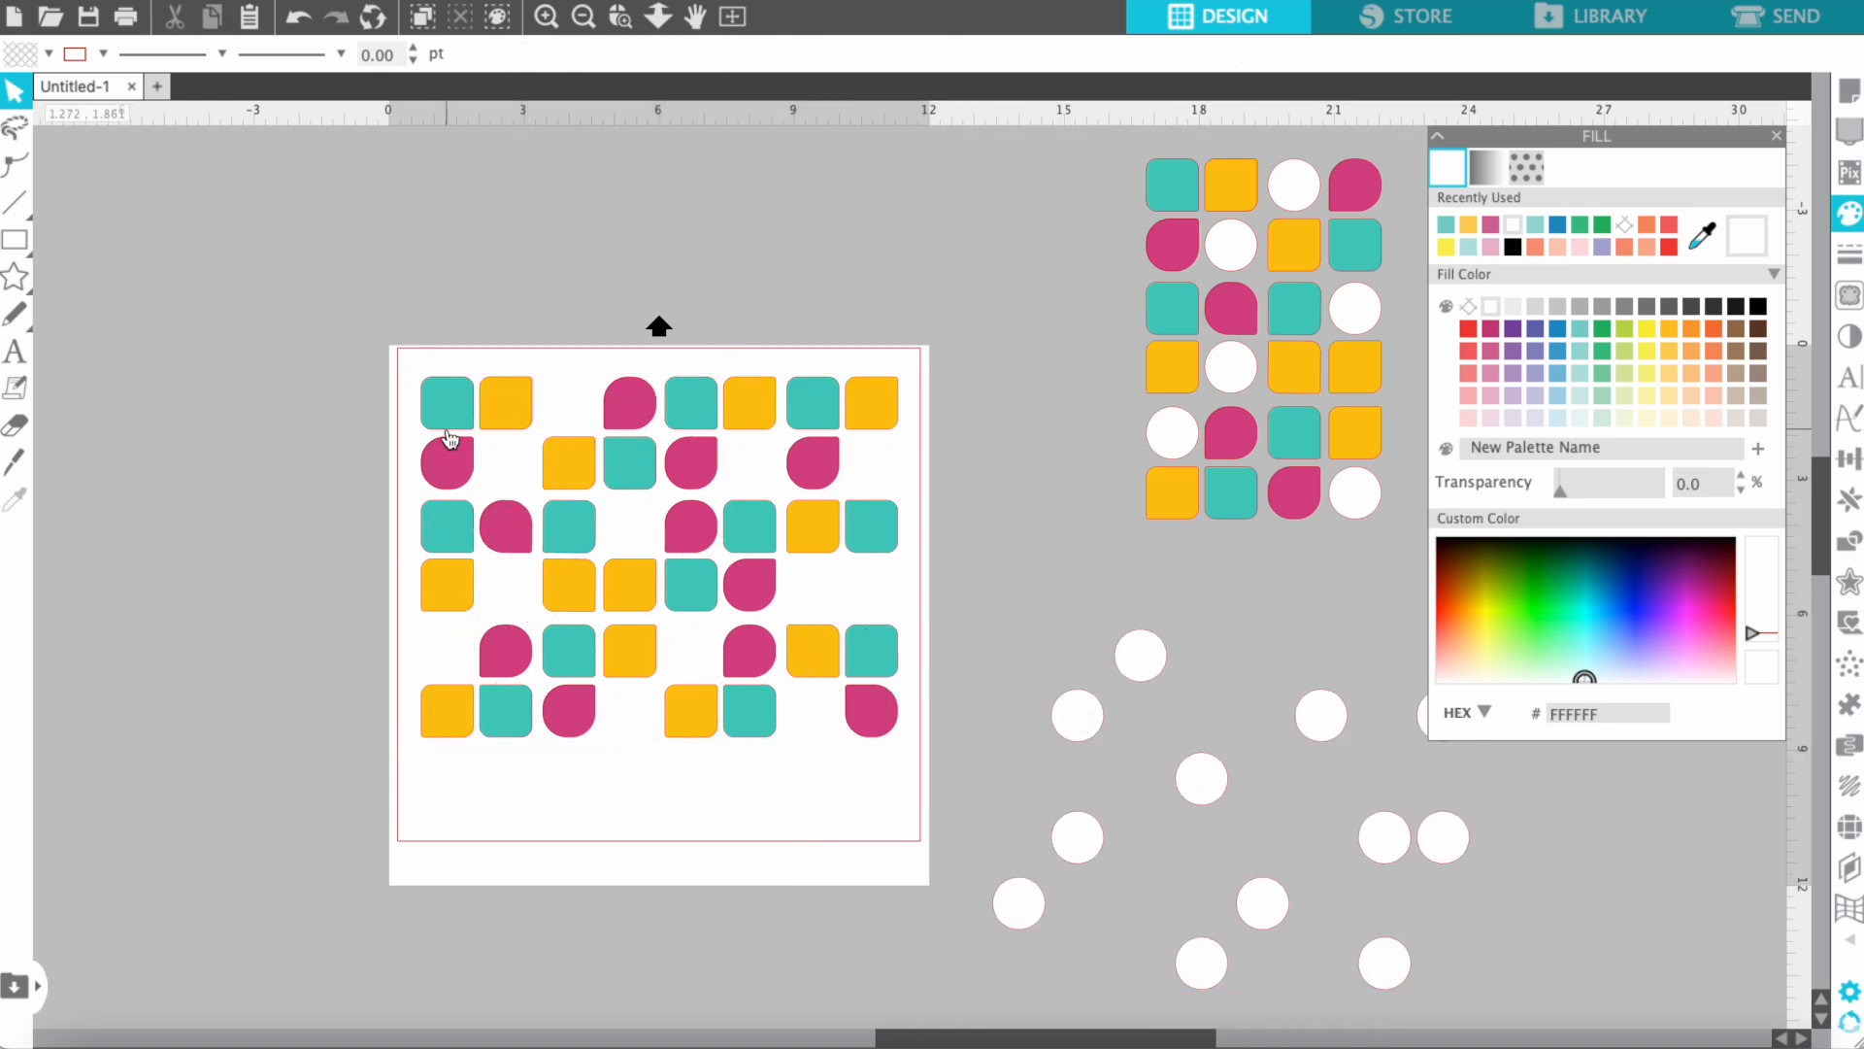
Step: Group the magenta teardrops on the page and move the group off the page
left_click(447, 468)
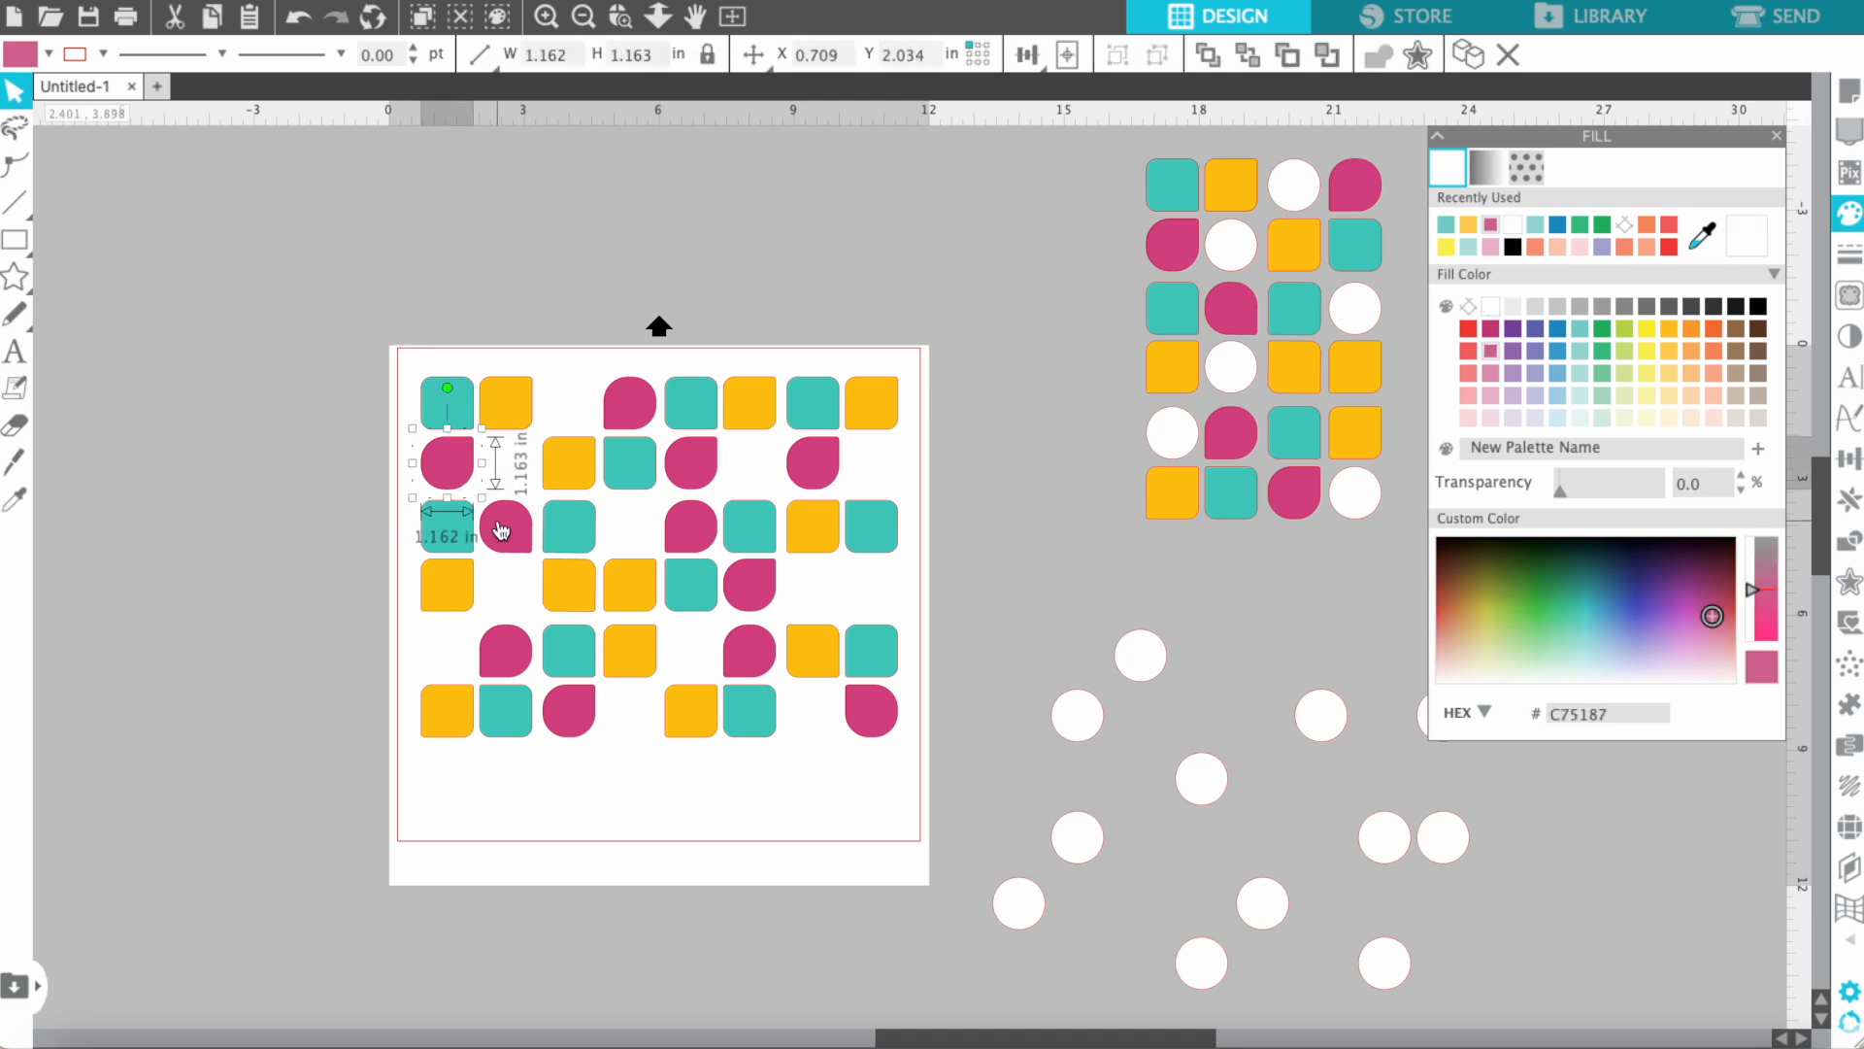
left_click(501, 529, "shift")
left_click(504, 661, "shift")
left_click(571, 716, "shift")
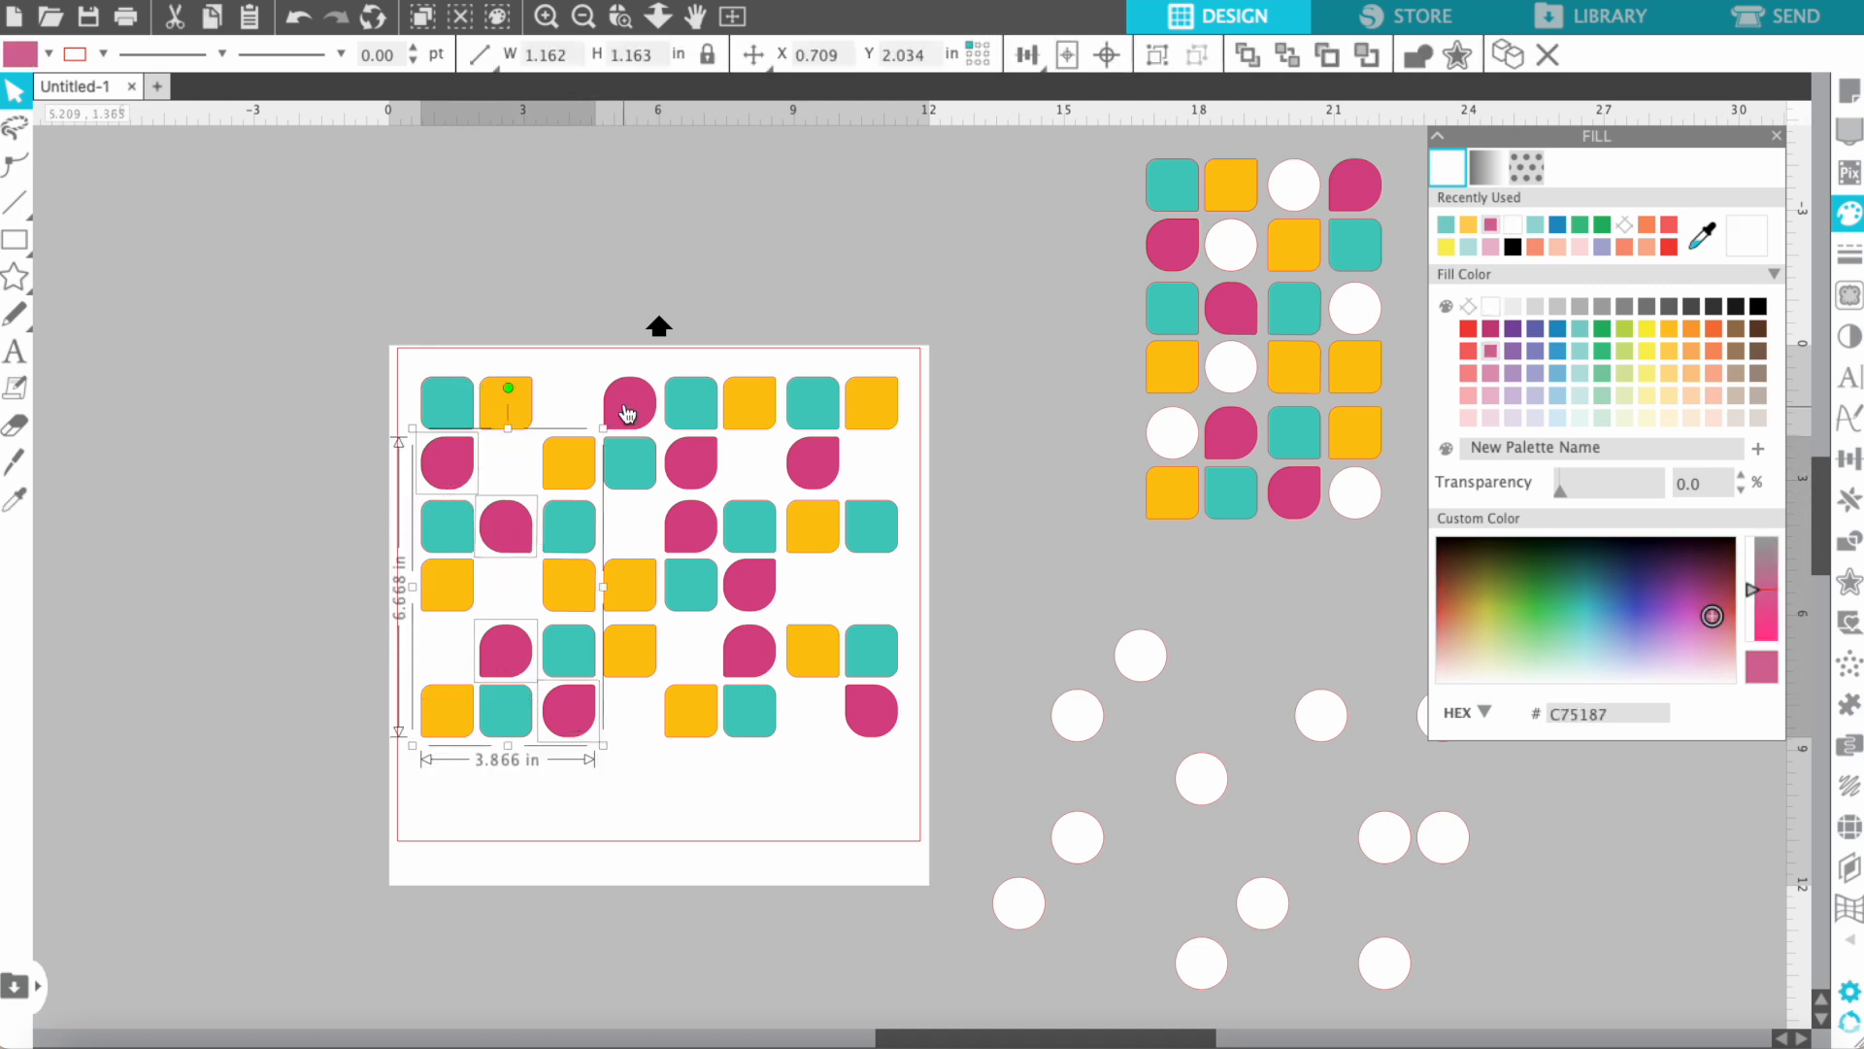
left_click(626, 413, "shift")
left_click(687, 462, "shift")
left_click(687, 528, "shift")
left_click(762, 608, "shift")
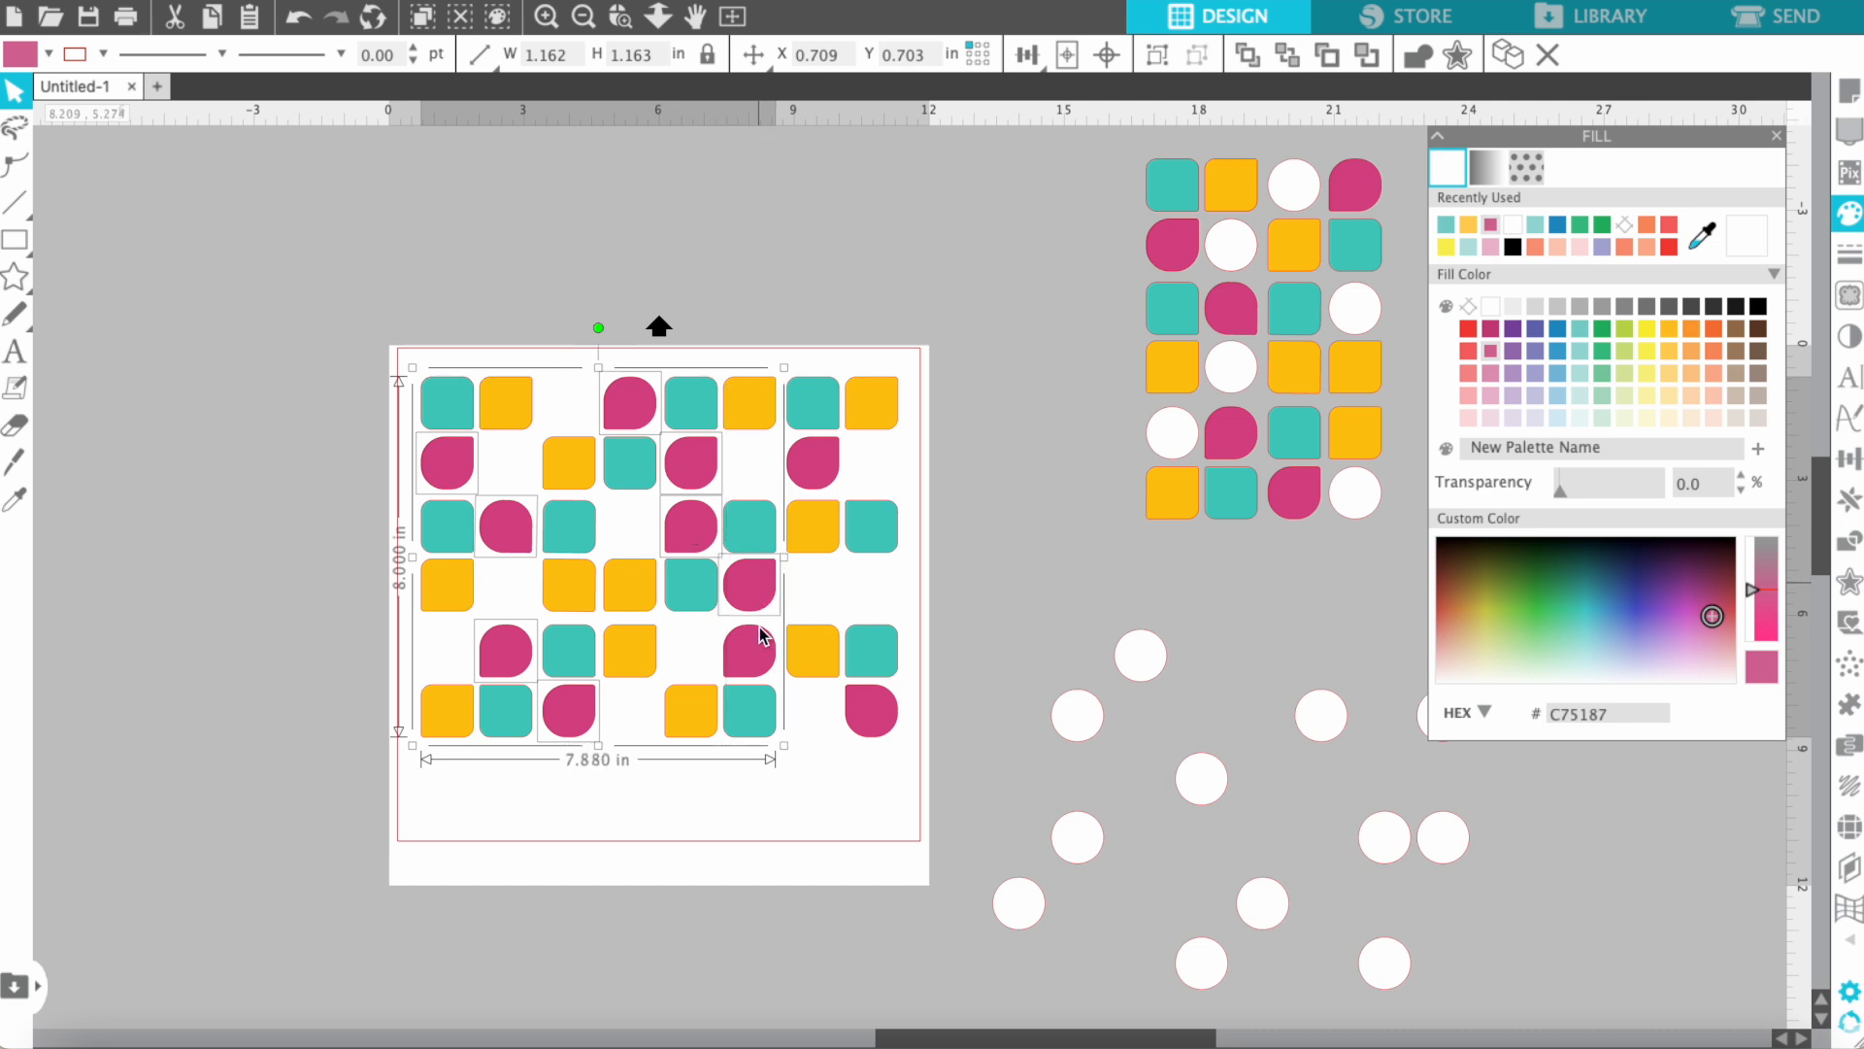
left_click(762, 636, "shift")
left_click(872, 706, "shift")
left_click(839, 481, "shift")
key("ctrl+g")
left_click_drag(452, 471, 1582, 812)
left_click_drag(1582, 812, 1602, 816)
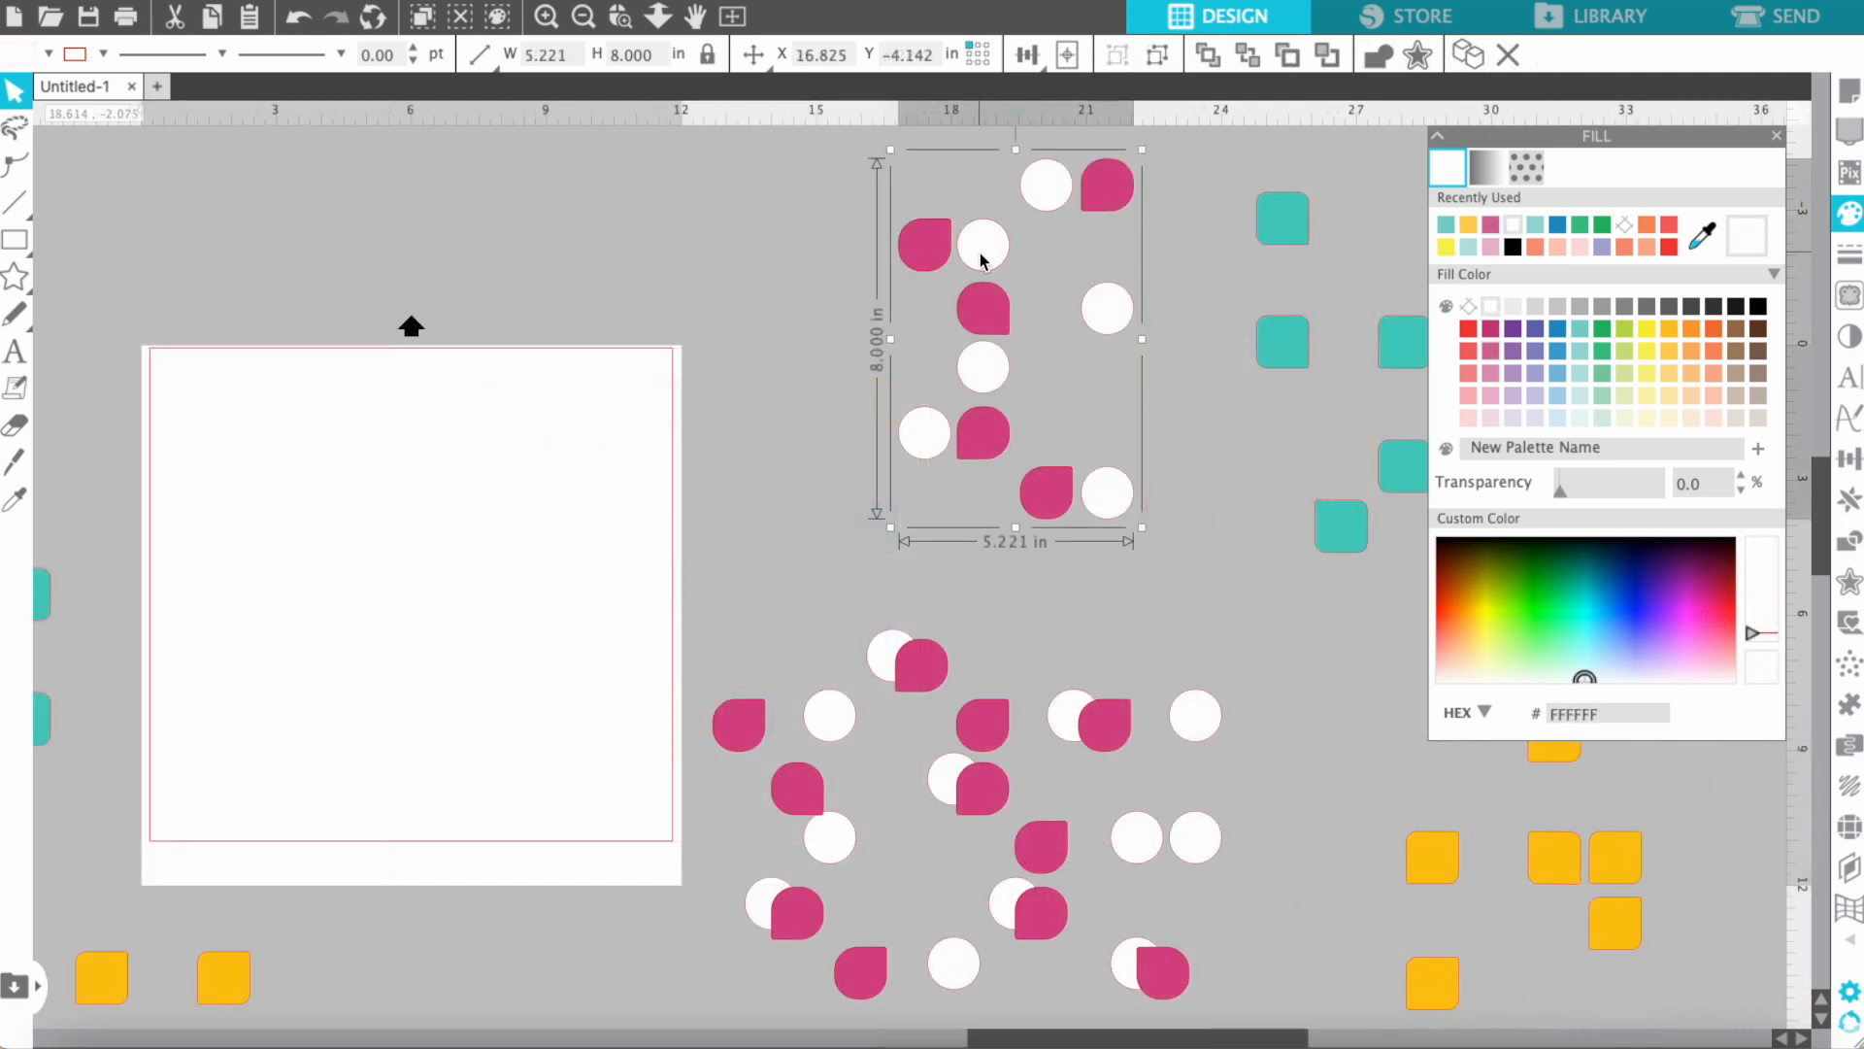
Step: Move the four-column section's white circle group to the far lower right, and delete the duplicate circle left behind
left_click_drag(988, 237, 1714, 791)
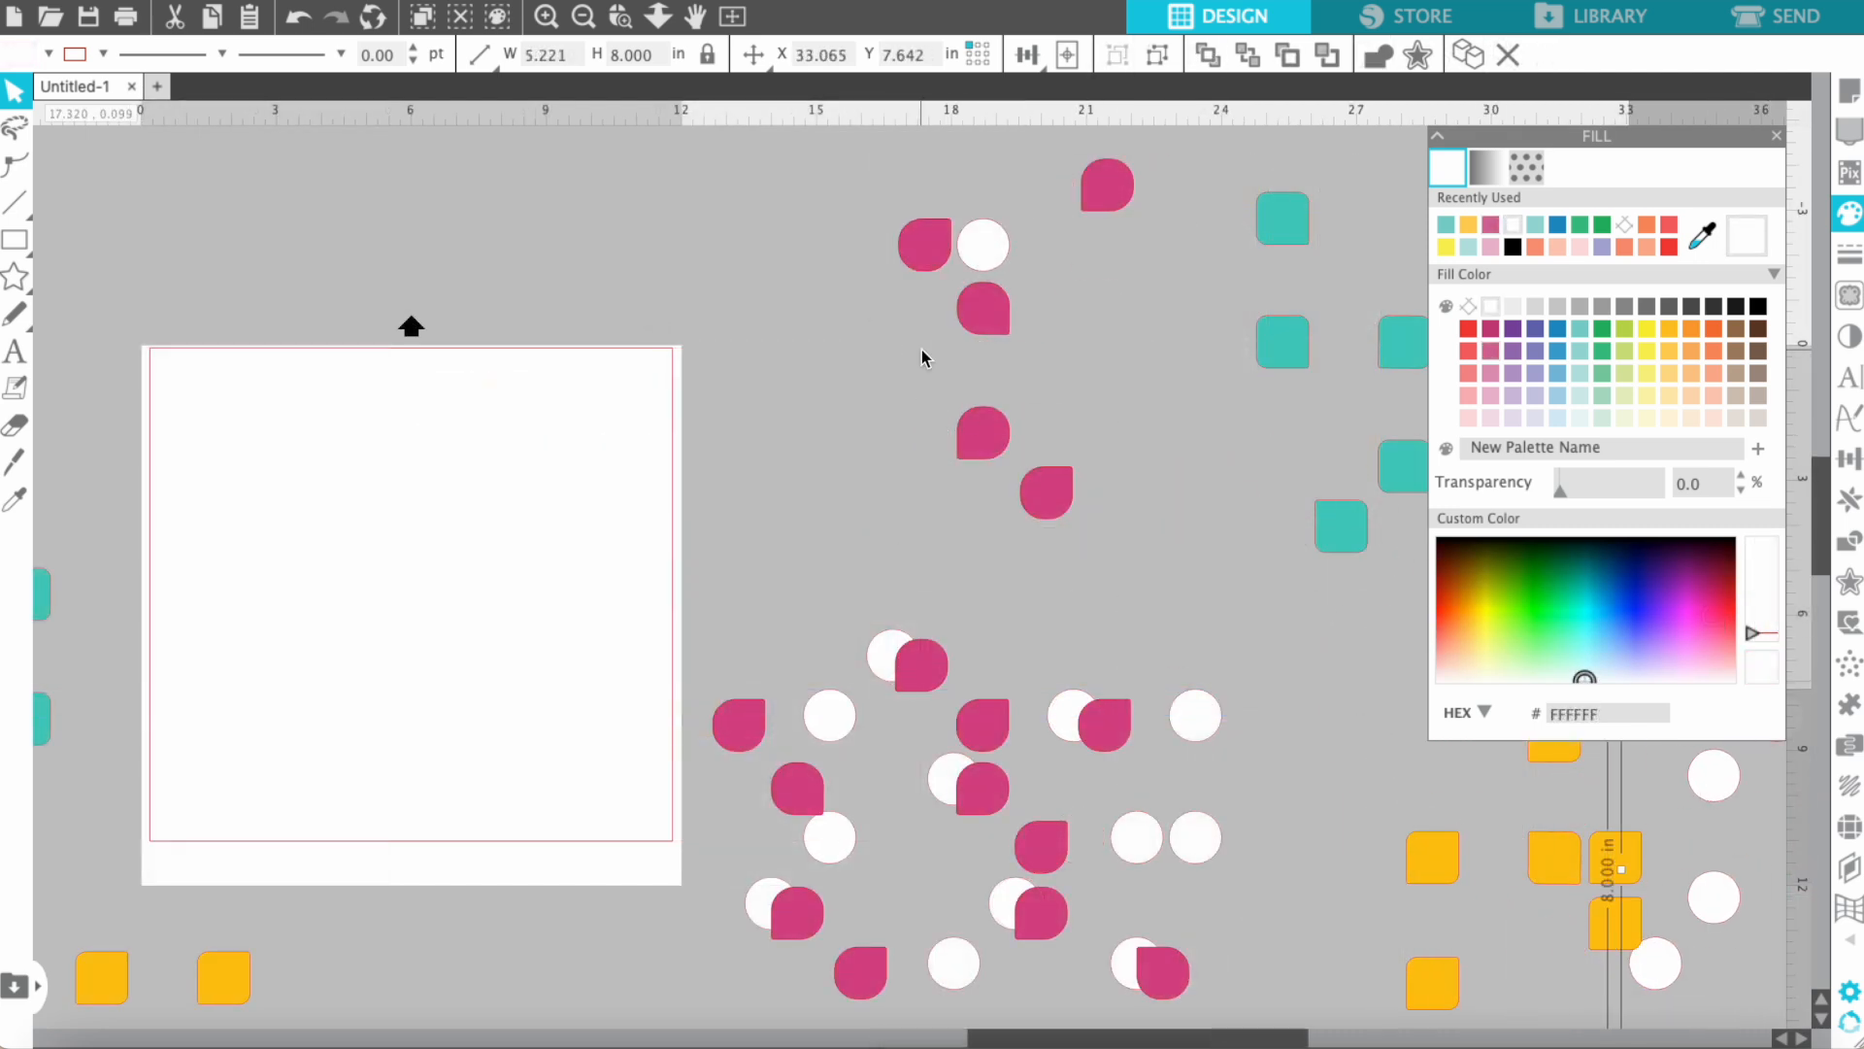
left_click(982, 258)
key("Delete")
Step: Group the five magenta teardrops of the four-column section and shift the group up and left, to about X 14.8, Y -6.8 in
left_click_drag(923, 181, 1134, 534)
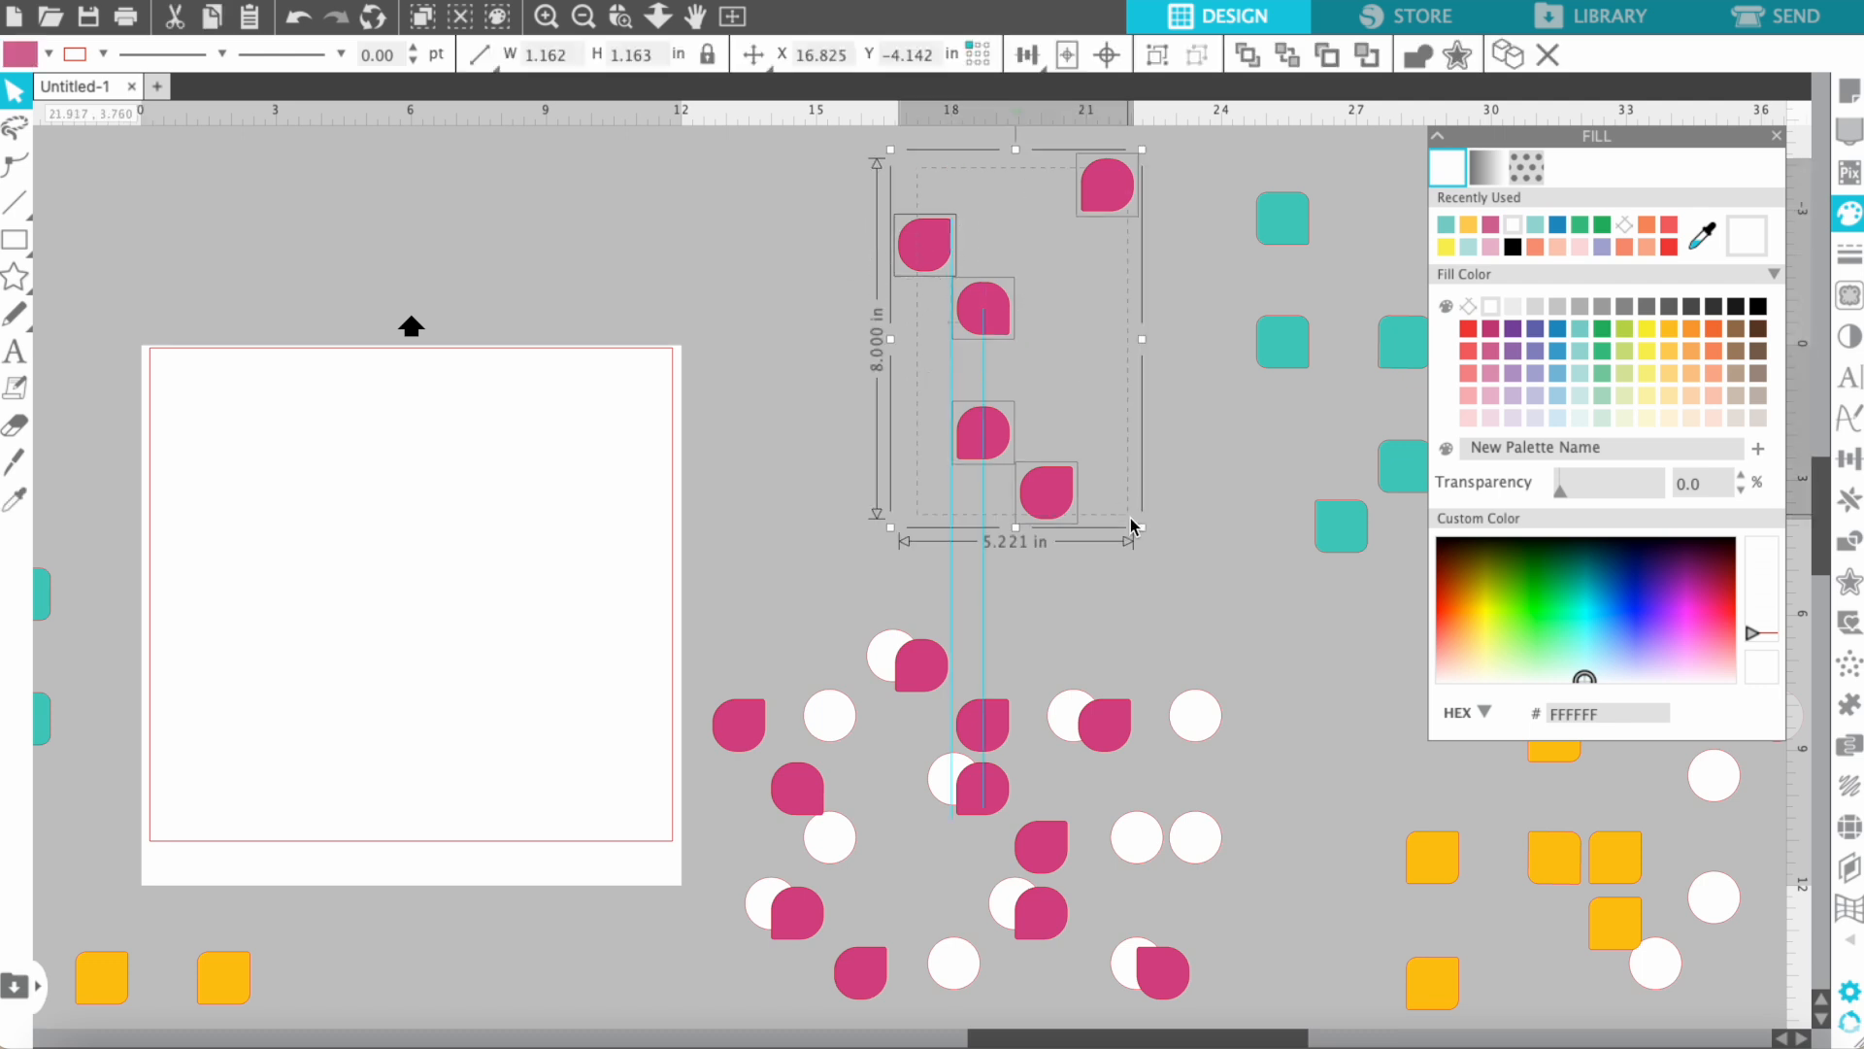
key("super+minus")
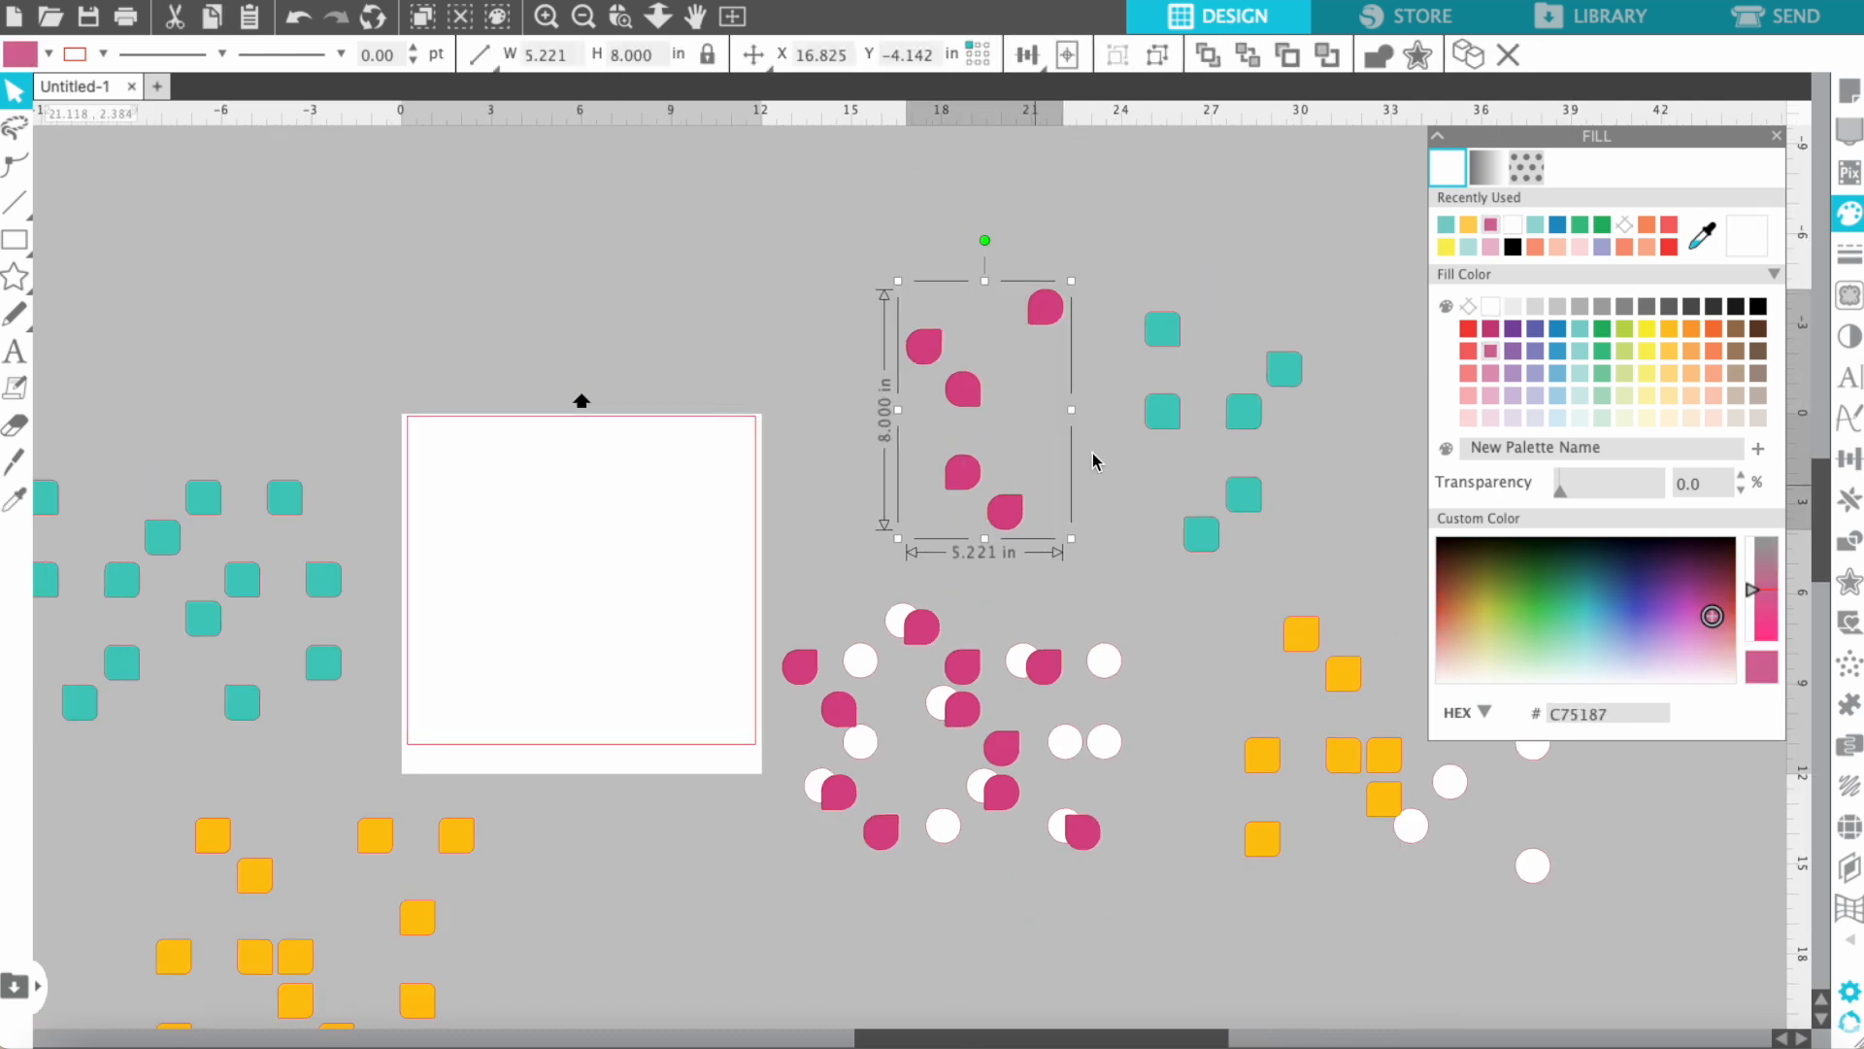
left_click_drag(991, 411, 920, 312)
scroll(921, 321, "left", 3)
scroll(923, 328, "down", 1)
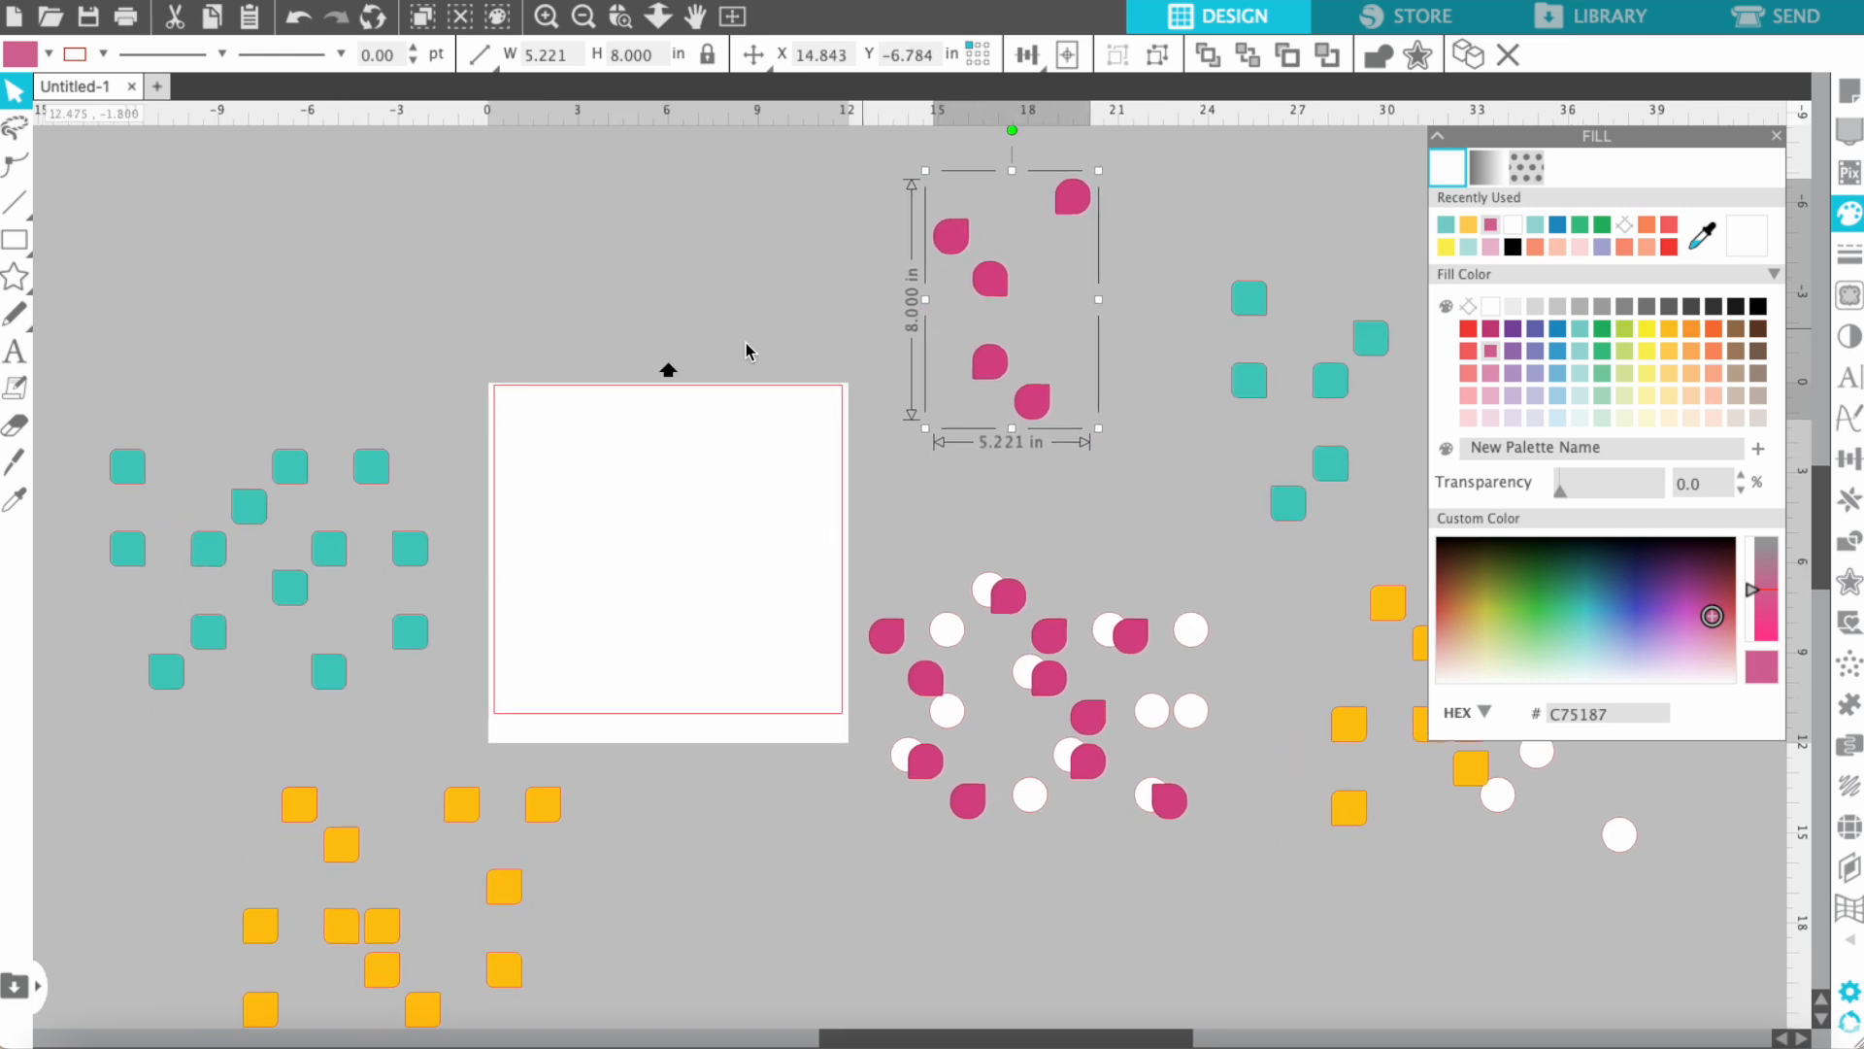
Step: Move the larger teal group onto the page, inside the cut border near its upper-left corner
left_click(238, 423)
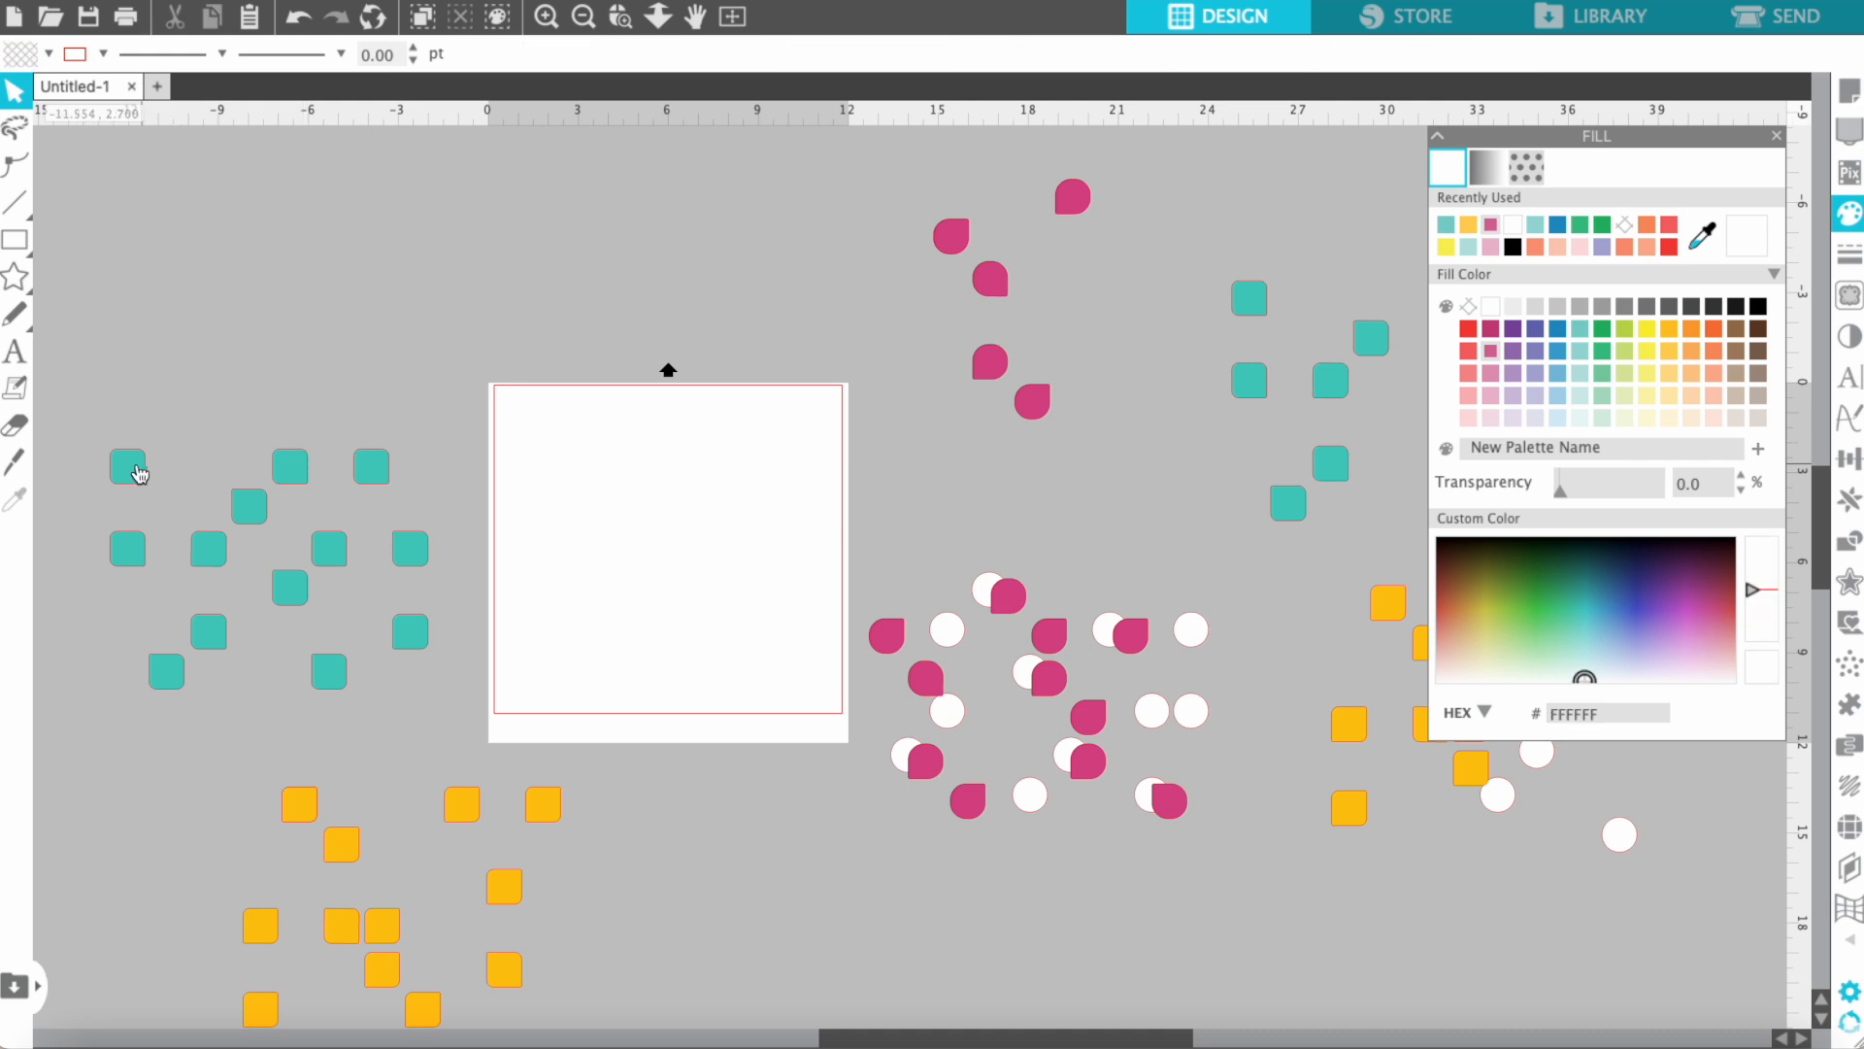
left_click_drag(150, 473, 530, 416)
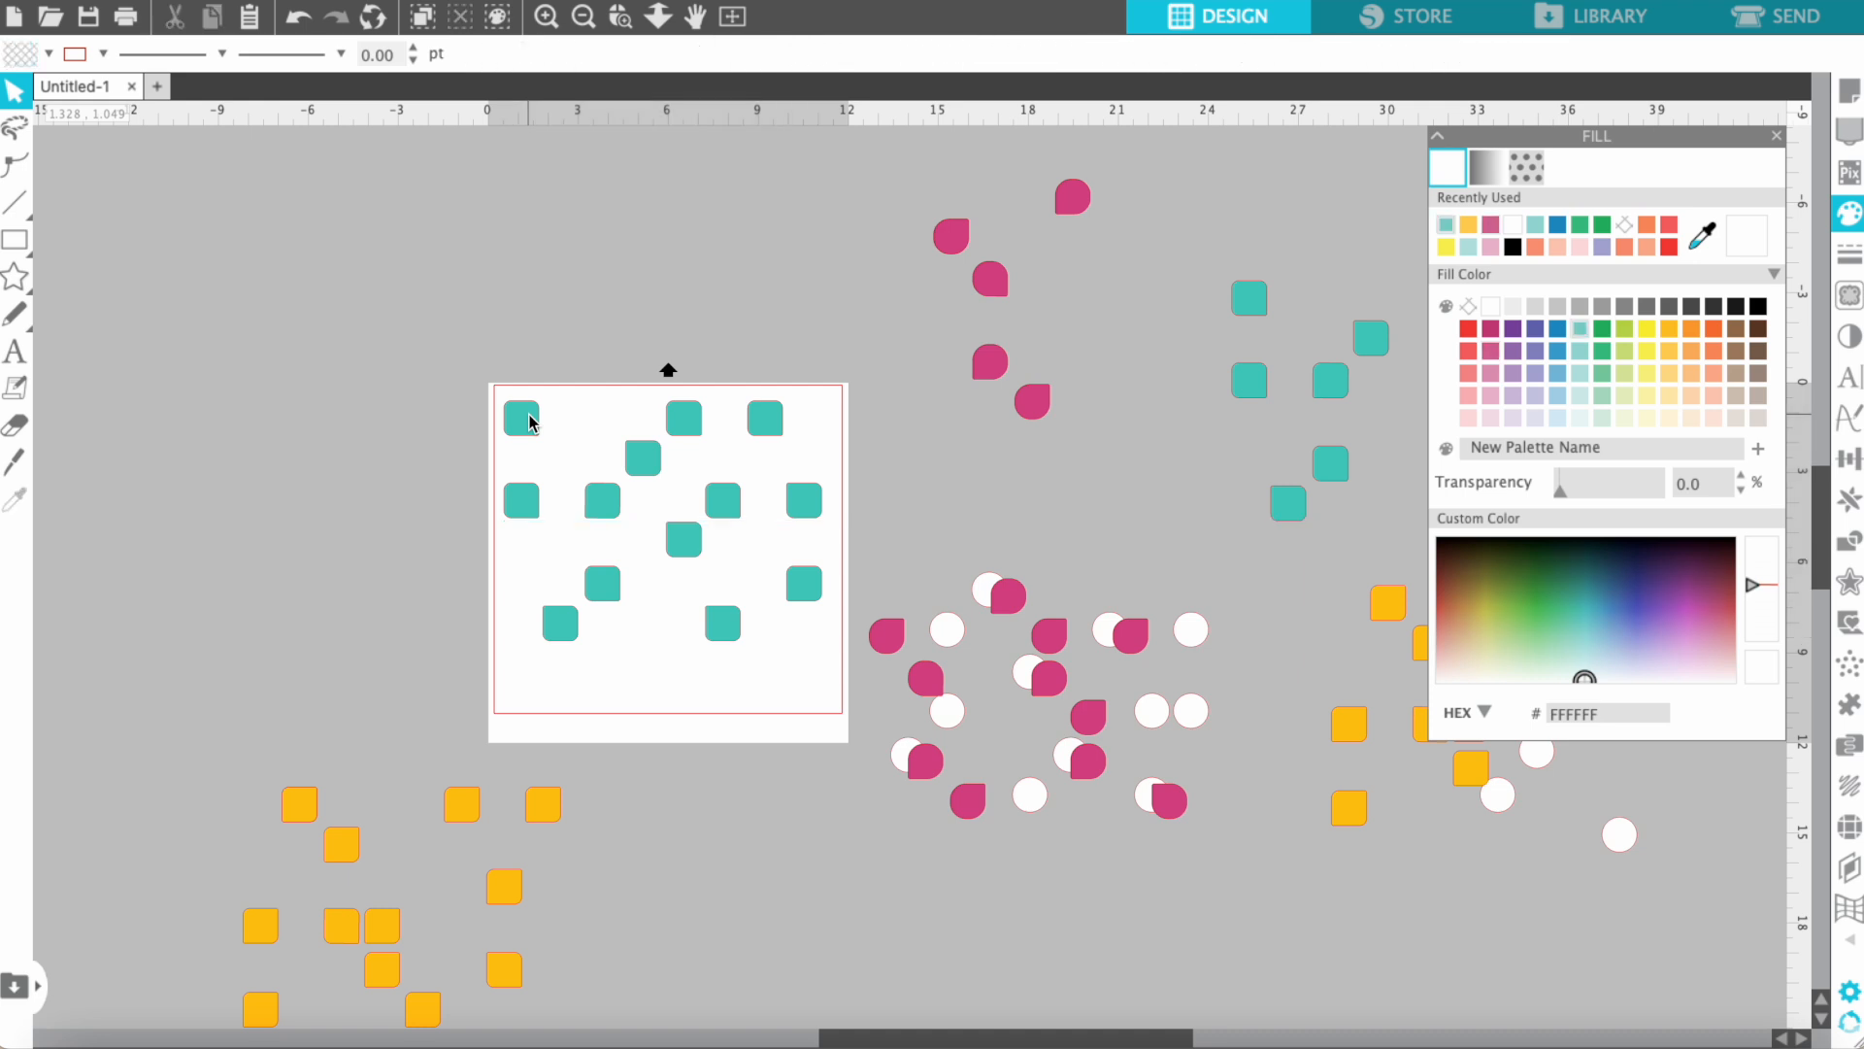
Step: Open the cut settings, set the Carriage 1 material to Vinyl, Glossy, and set the blade depth to 2
left_click(1745, 21)
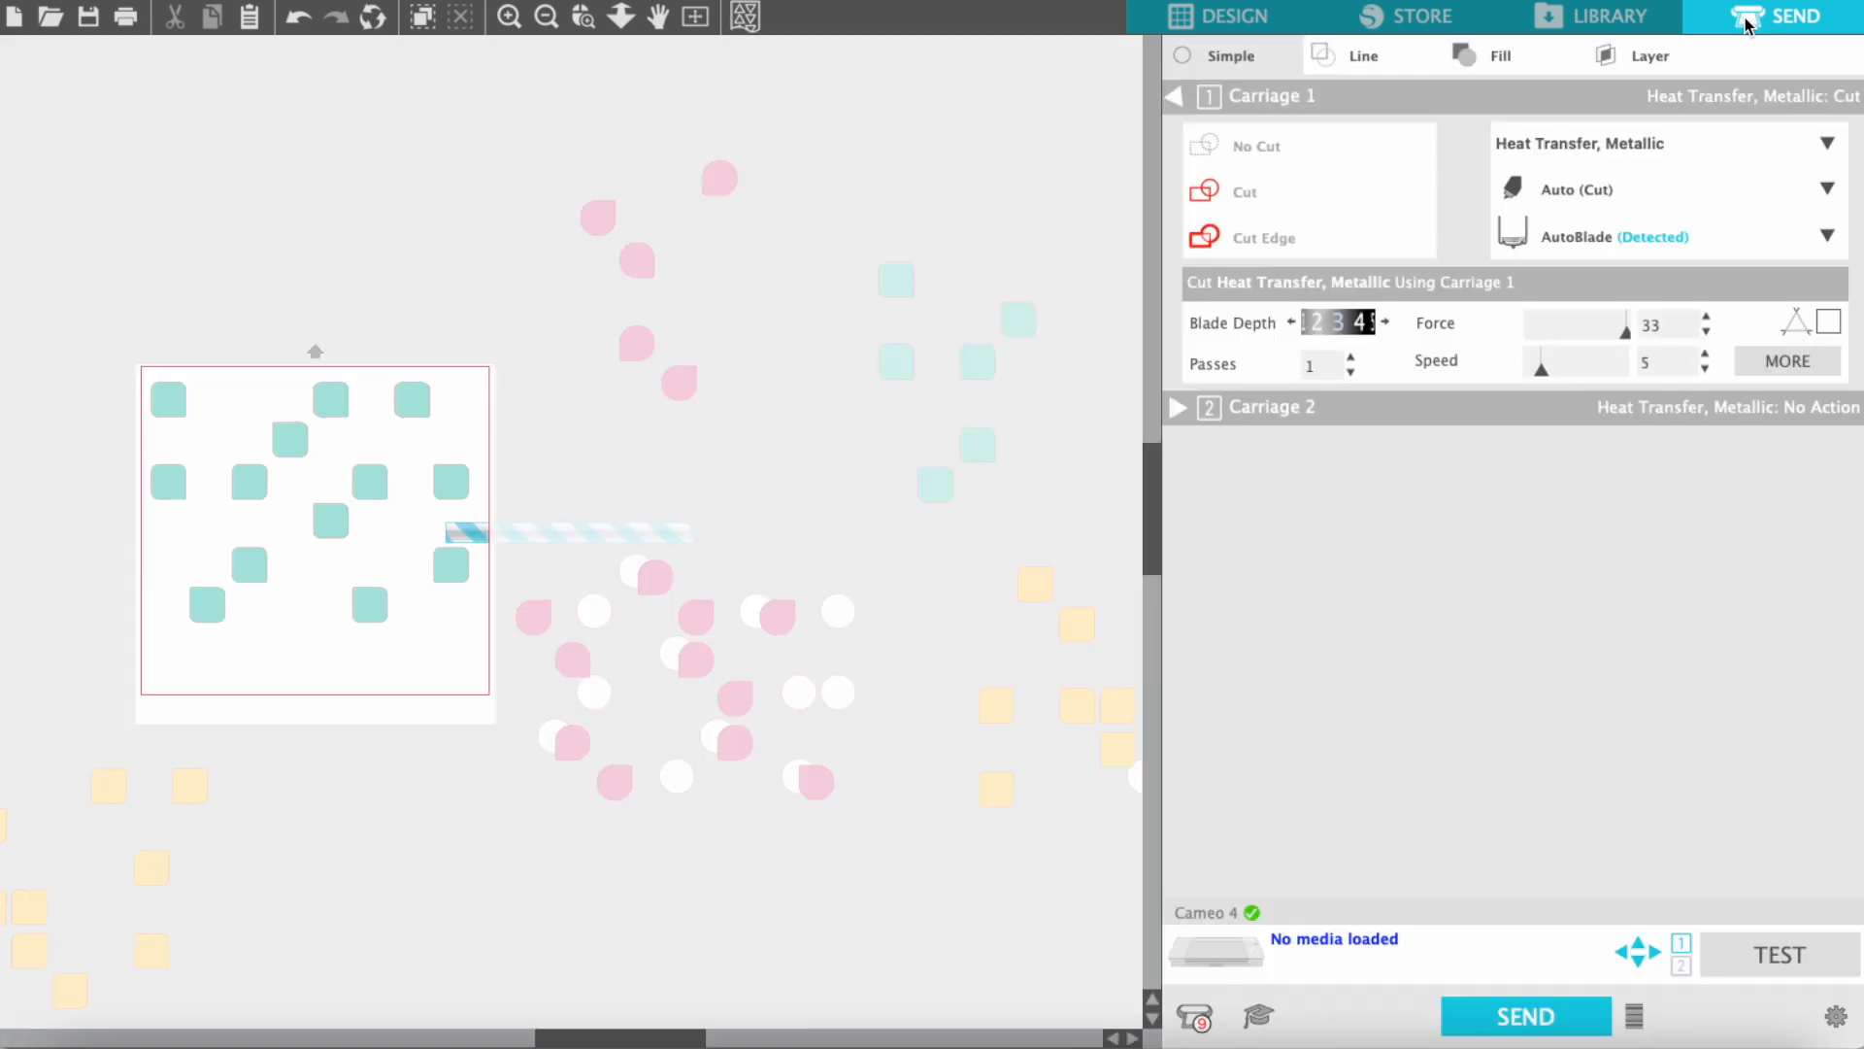
left_click(1554, 142)
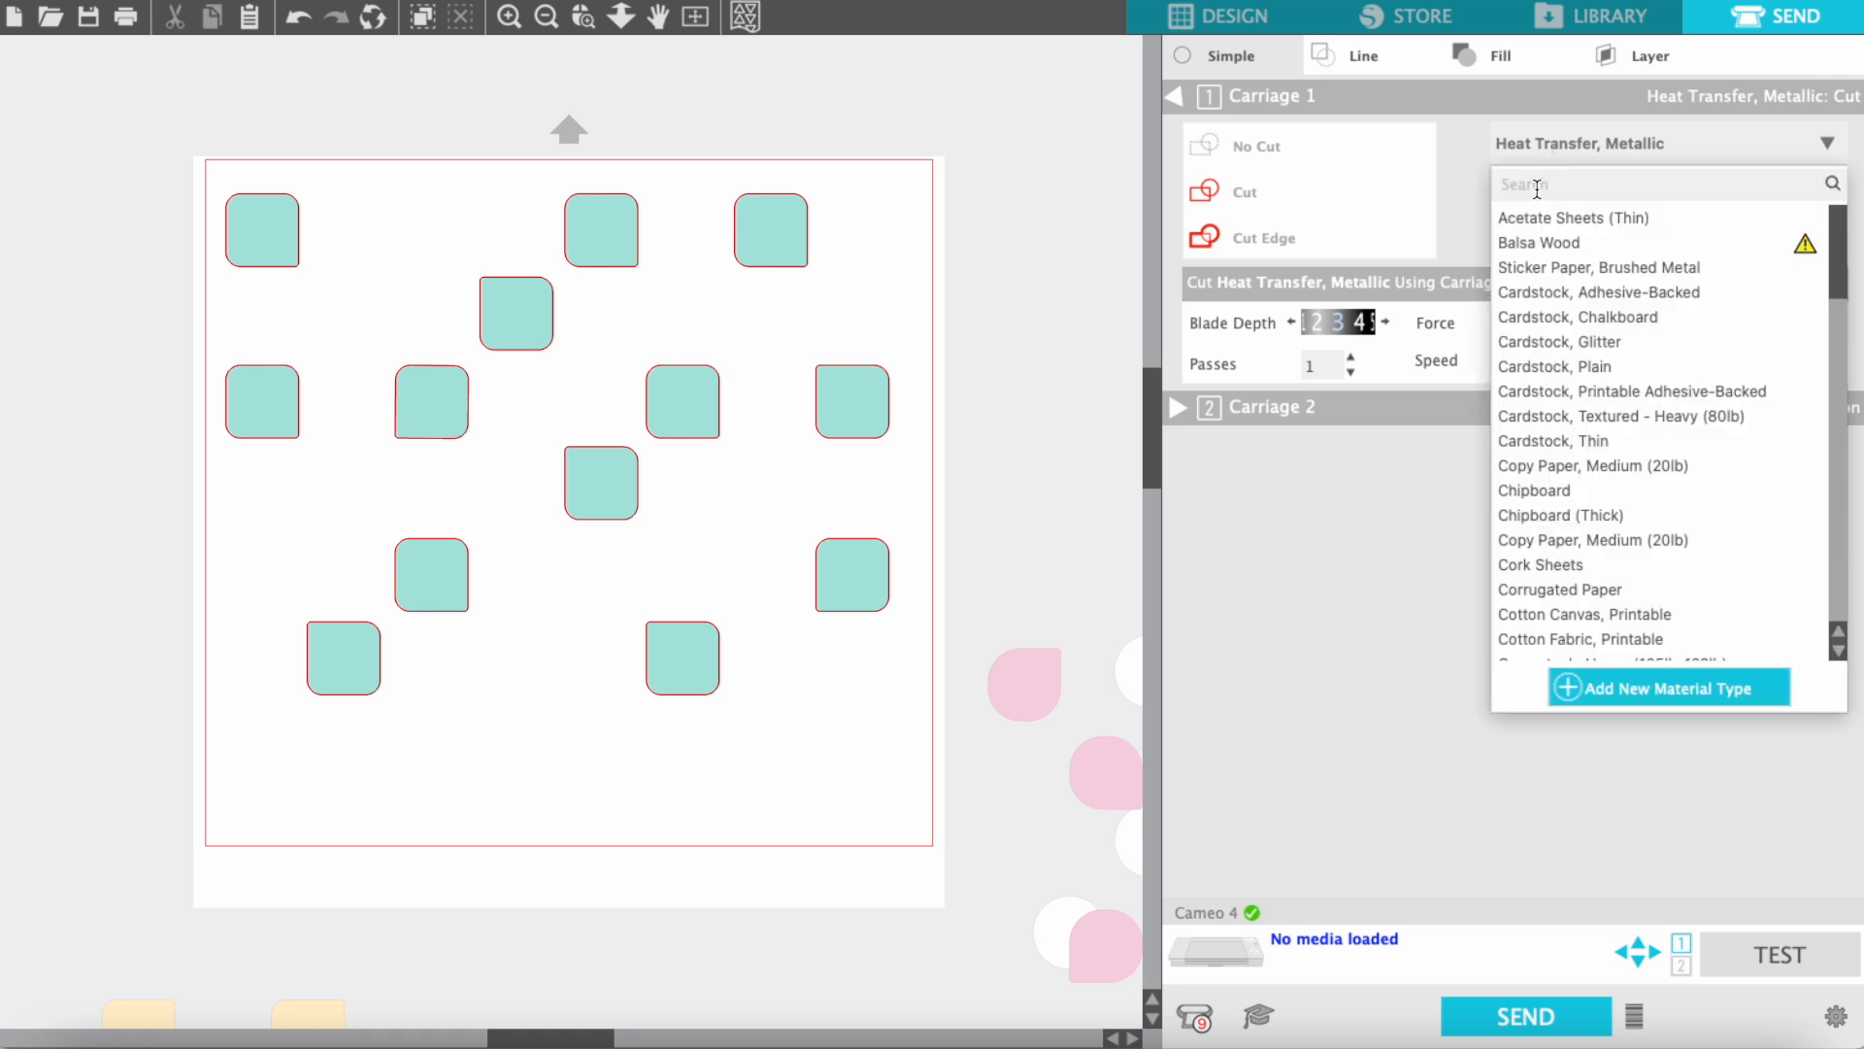
type("vinyl")
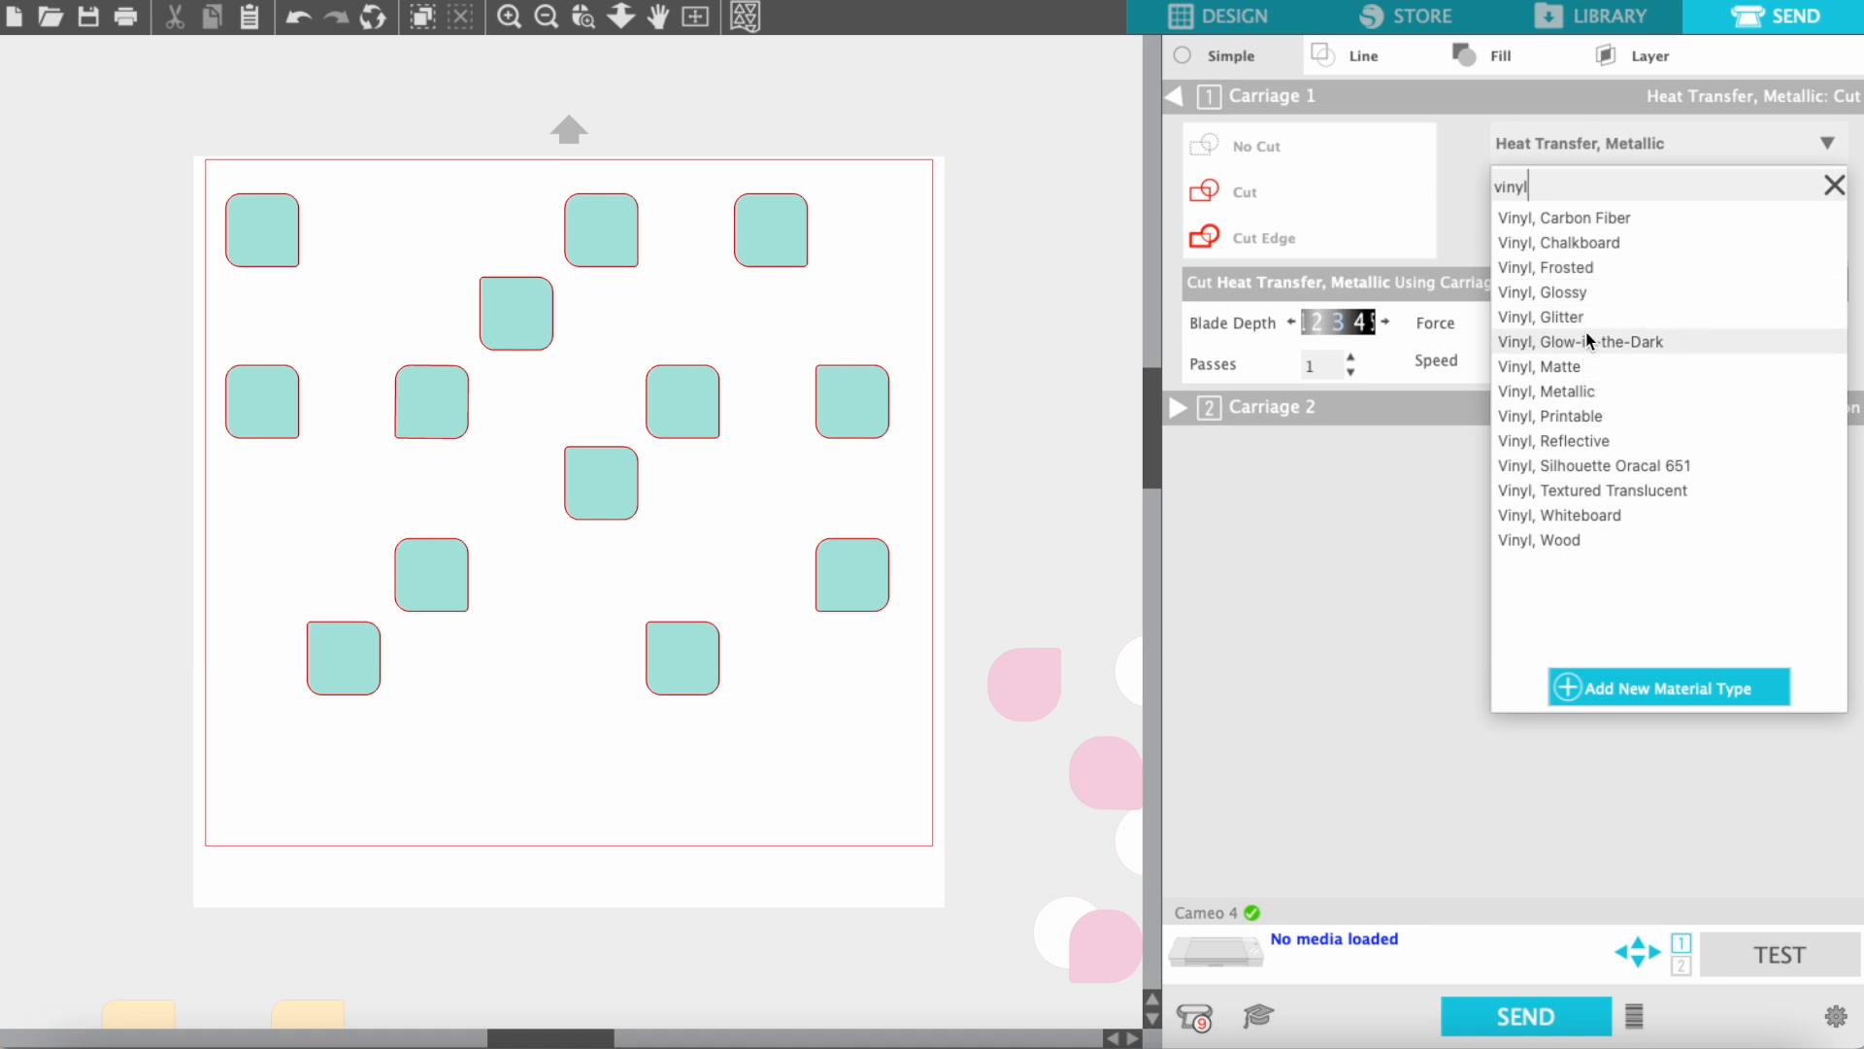
left_click(1574, 293)
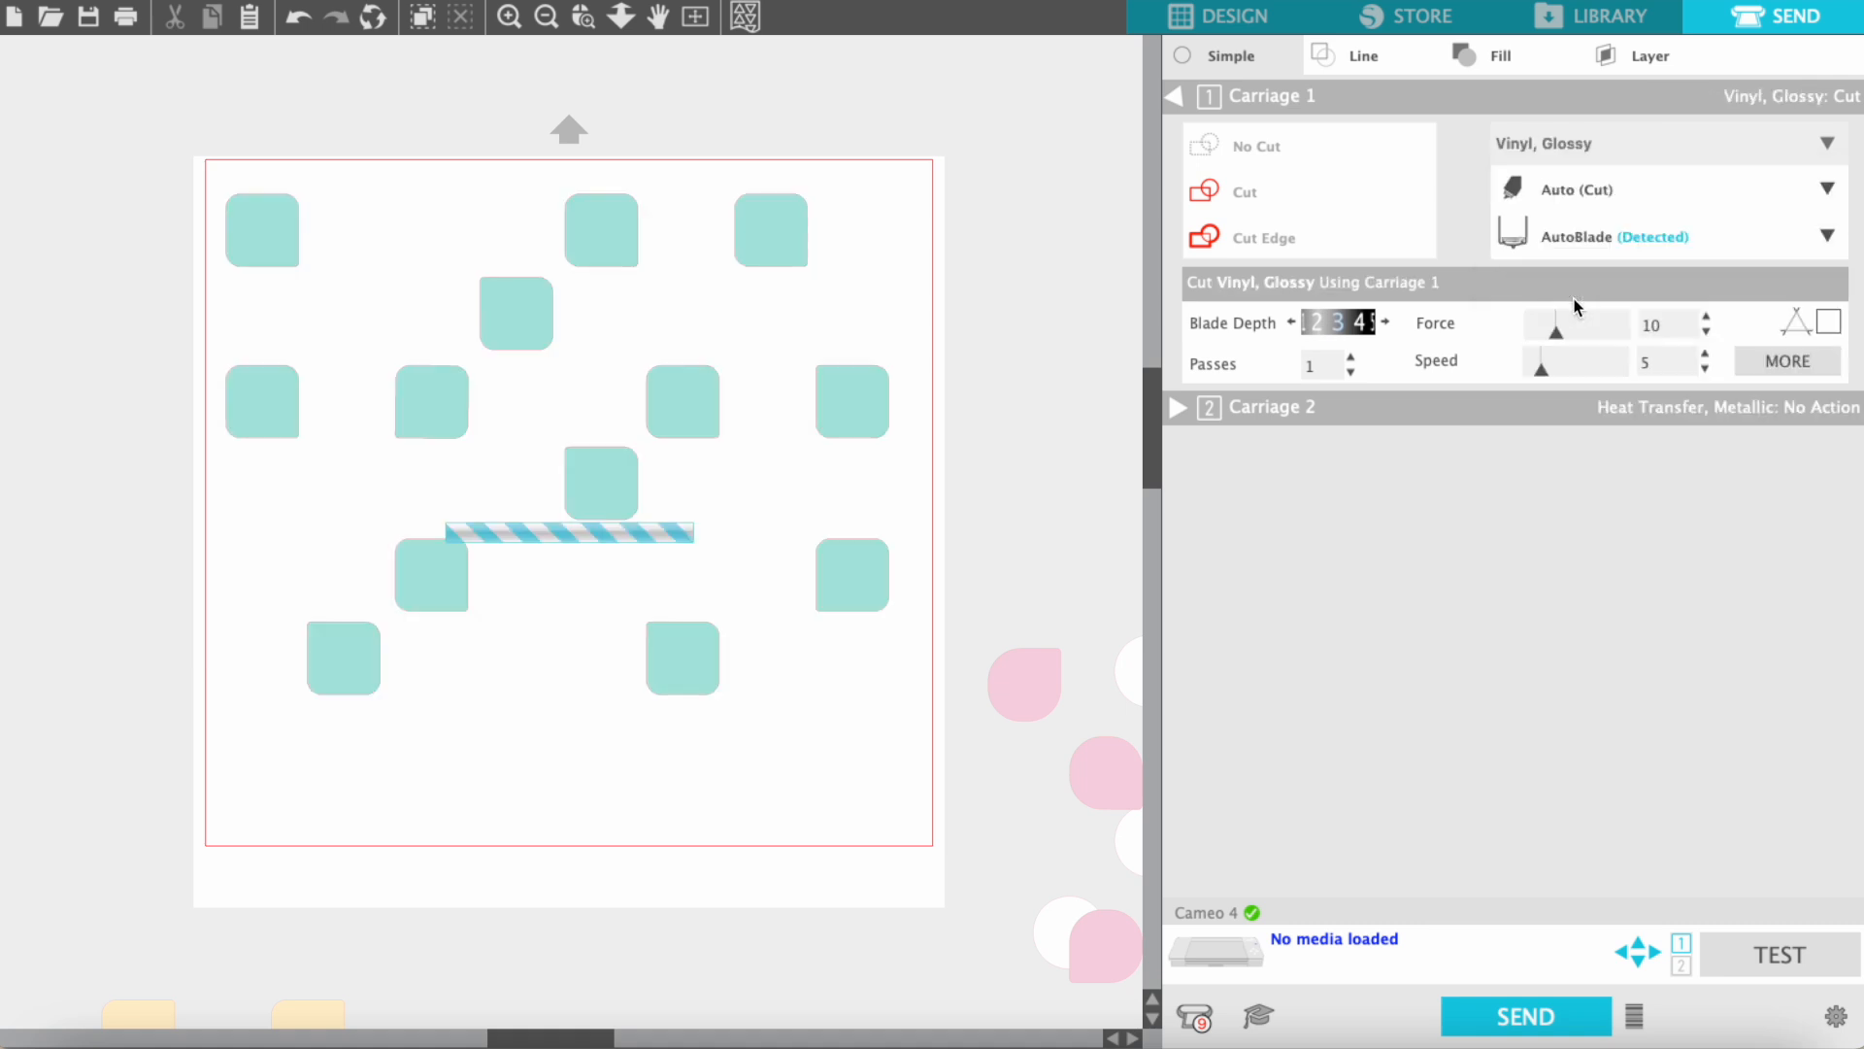
left_click(1388, 324)
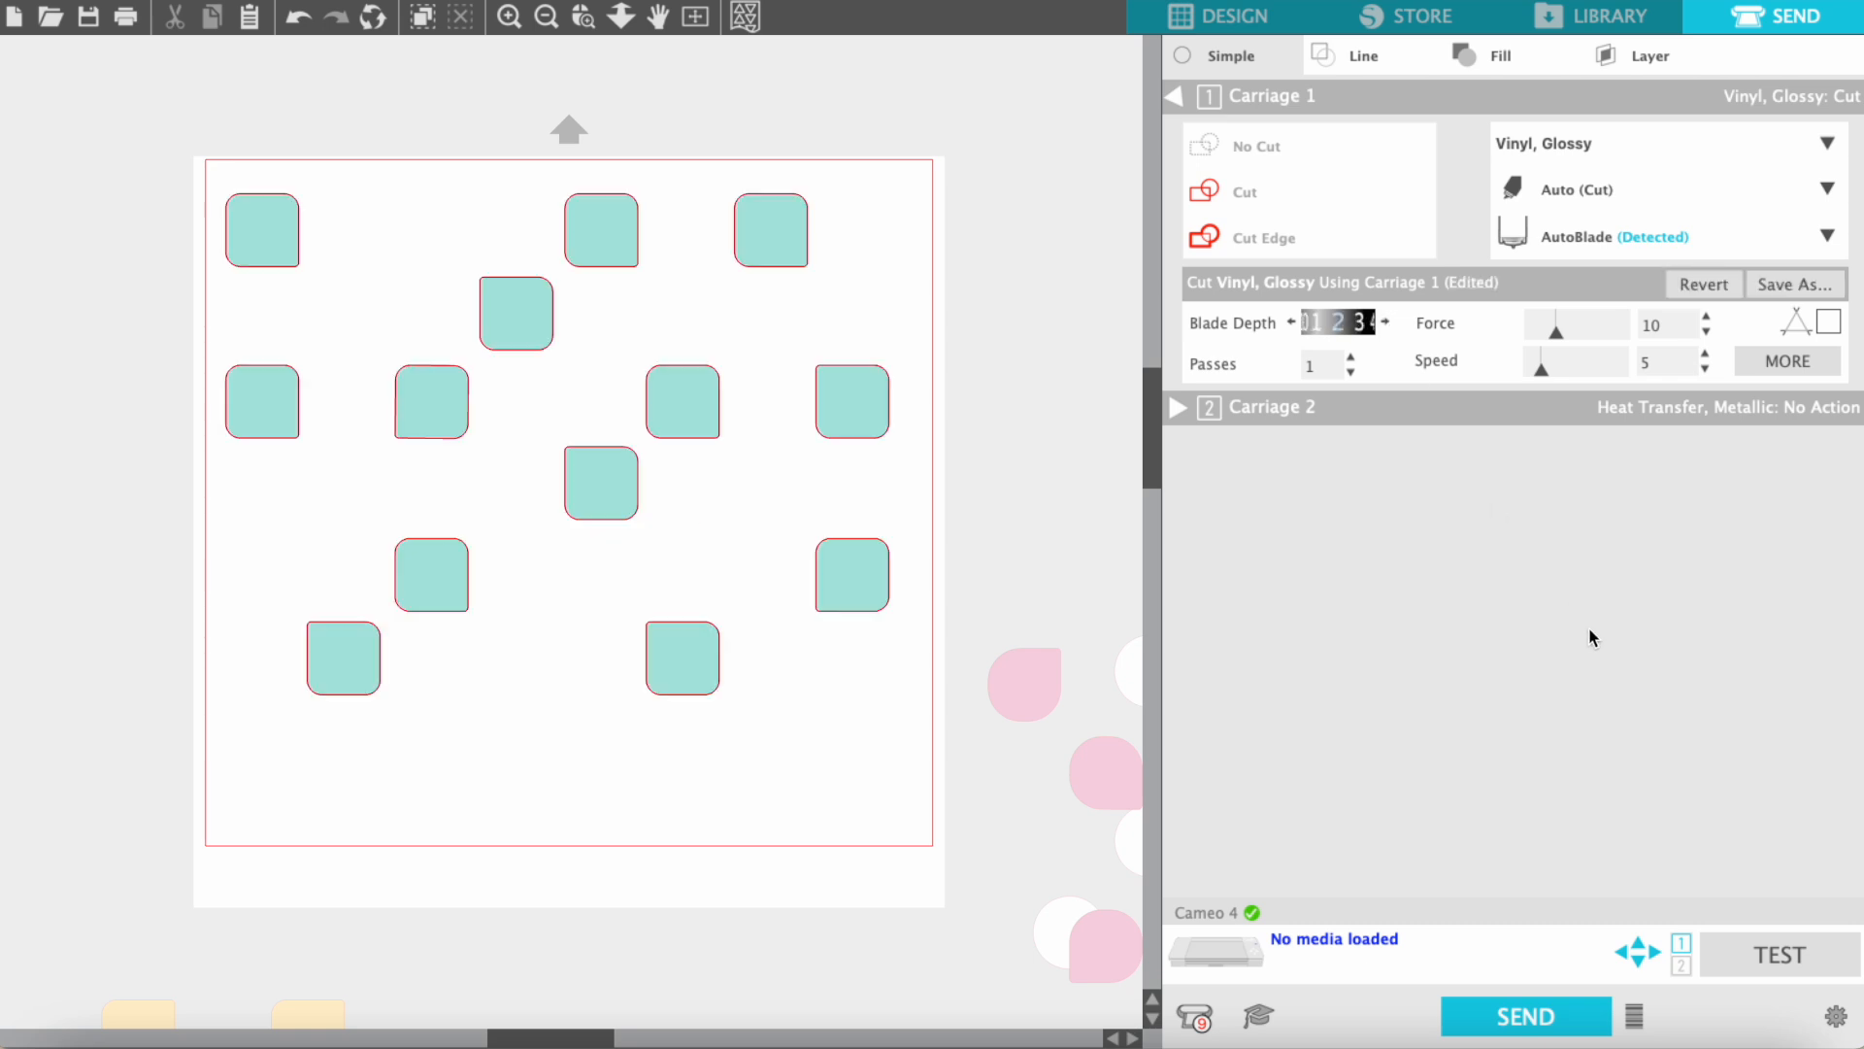